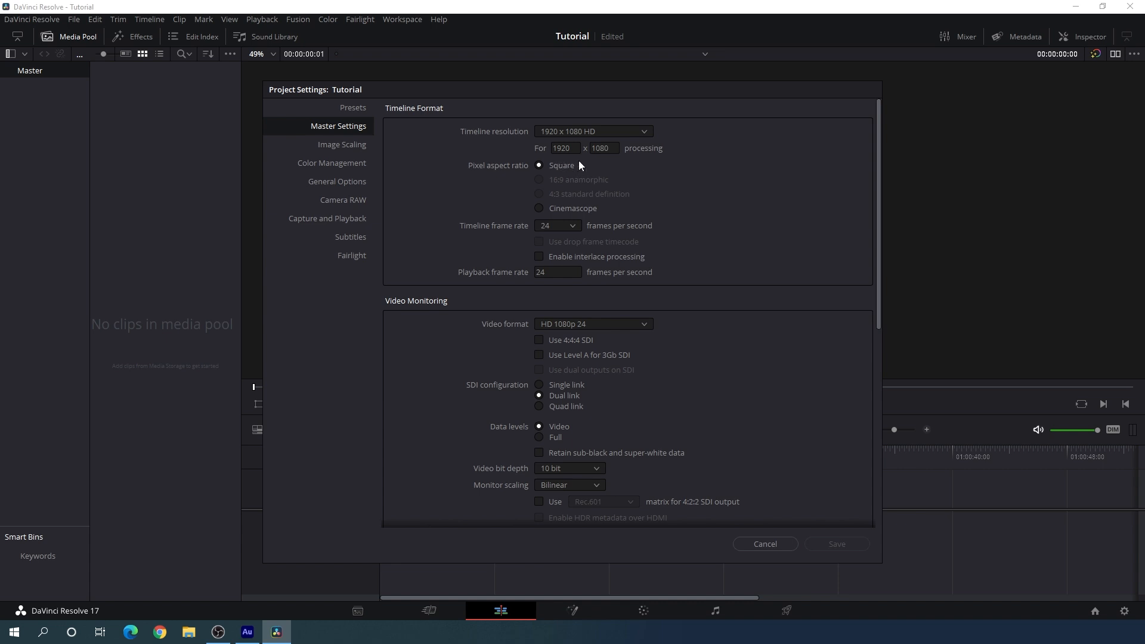
{"action": "left_click", "coordinate": [627, 136]}
{"action": "scroll", "coordinate": [612, 214], "scroll_direction": "down", "scroll_amount": 2}
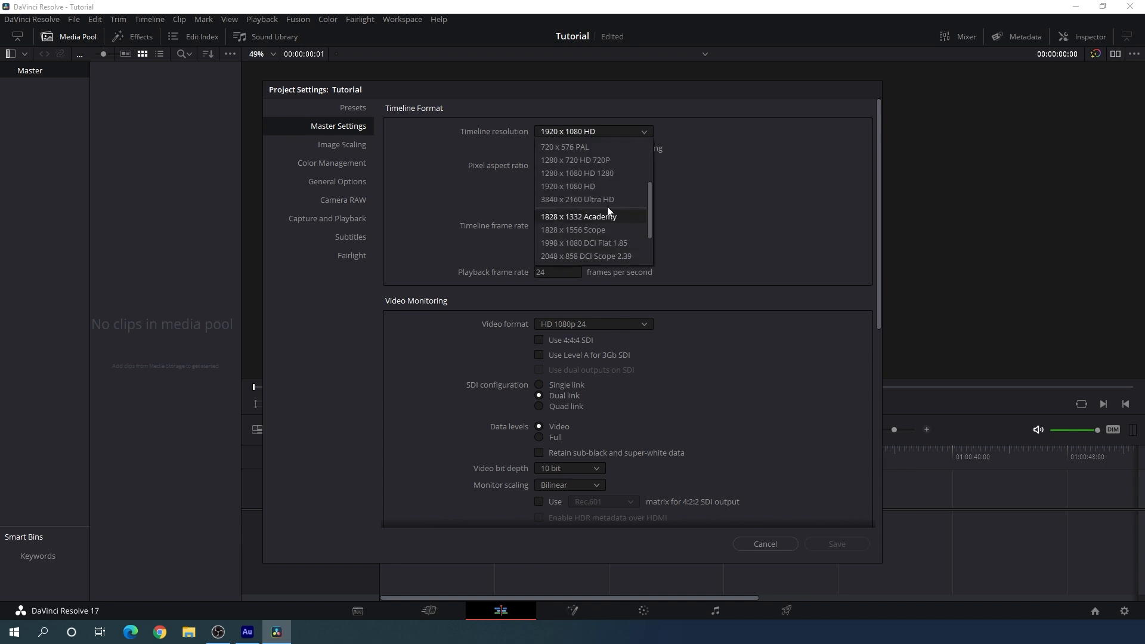
{"action": "left_click", "coordinate": [695, 201]}
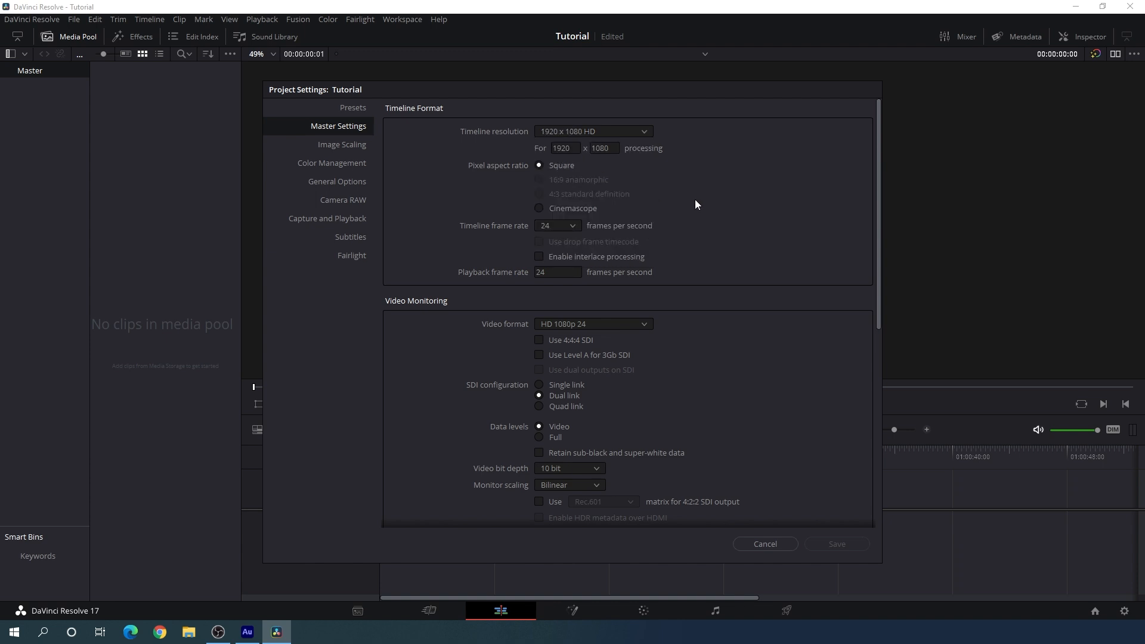
Step: Set the project's timeline frame rate to 30 frames per second and save the project settings
{"action": "left_click", "coordinate": [573, 227]}
{"action": "left_click", "coordinate": [557, 322]}
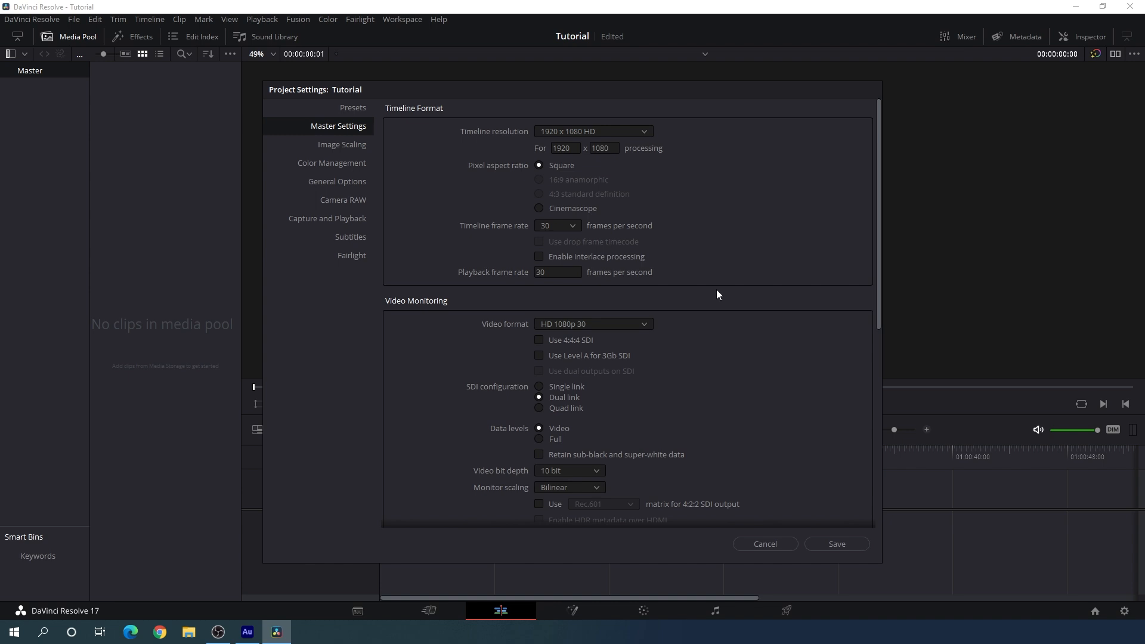
{"action": "left_click", "coordinate": [571, 227]}
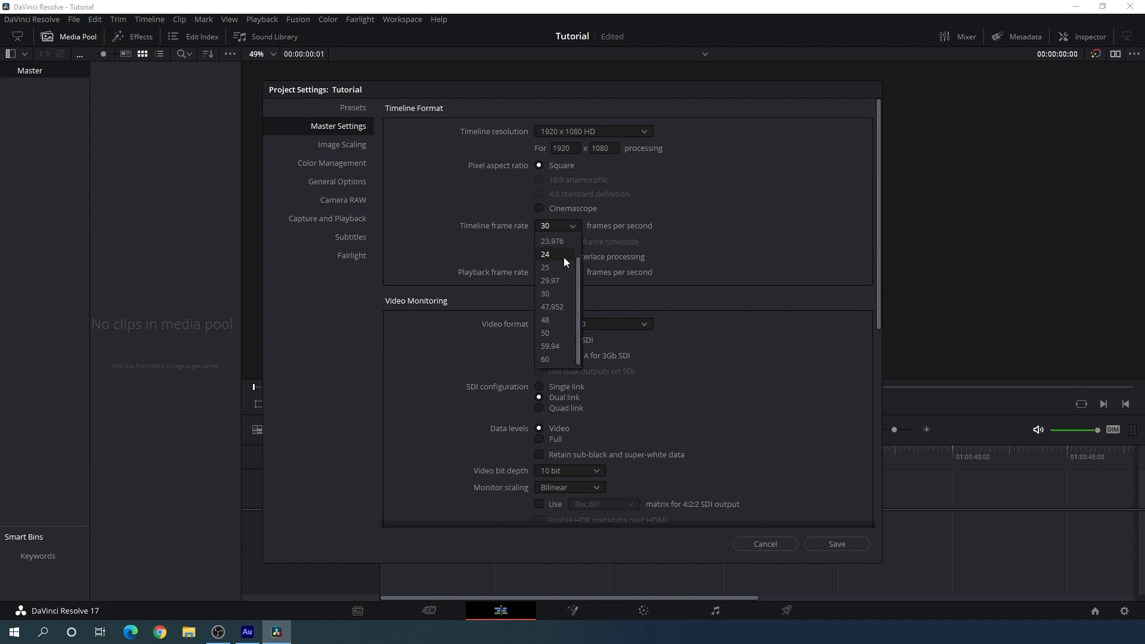
{"action": "left_click", "coordinate": [556, 295]}
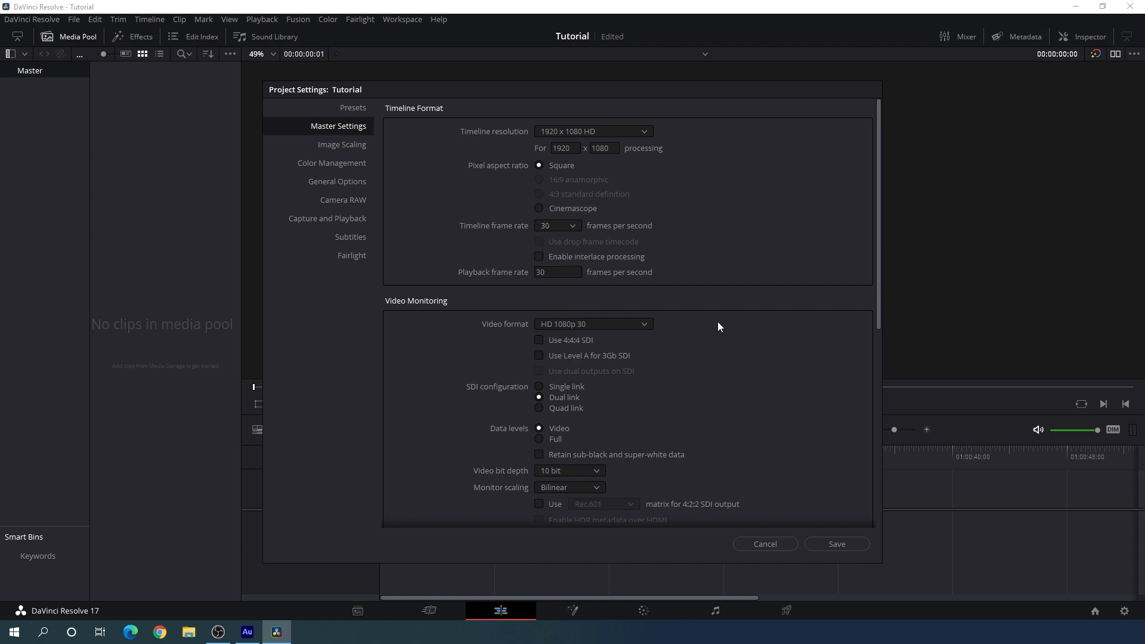
{"action": "left_click", "coordinate": [834, 544]}
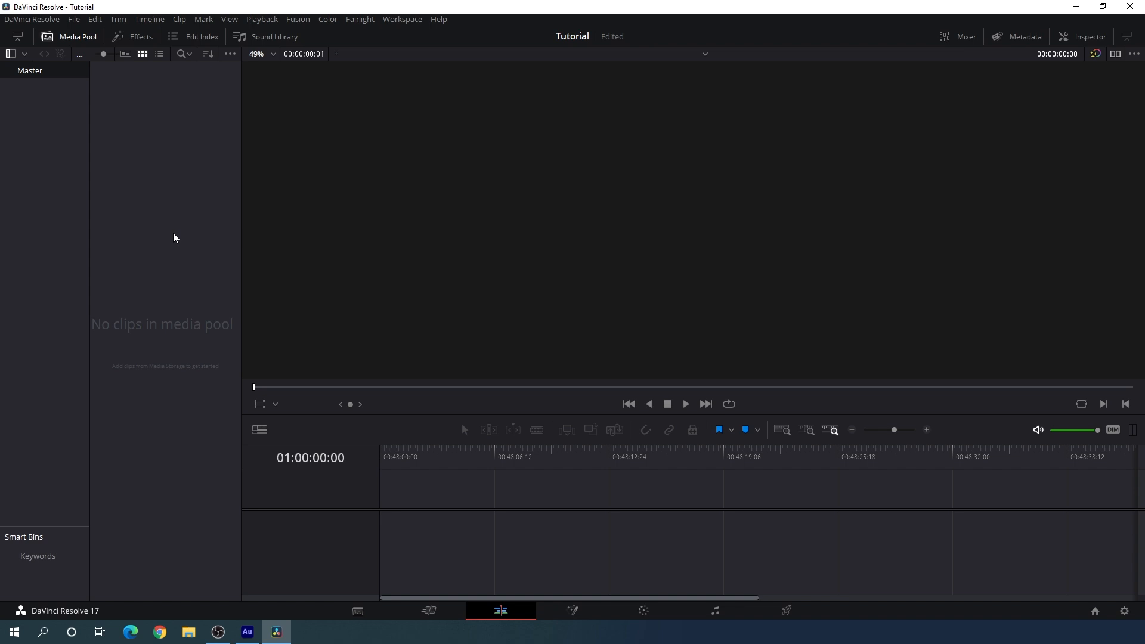
Step: Create a Fusion composition clip named "Fusion" with a duration of 00:00:06:00 and place it at the start of the timeline
{"action": "right_click", "coordinate": [146, 191]}
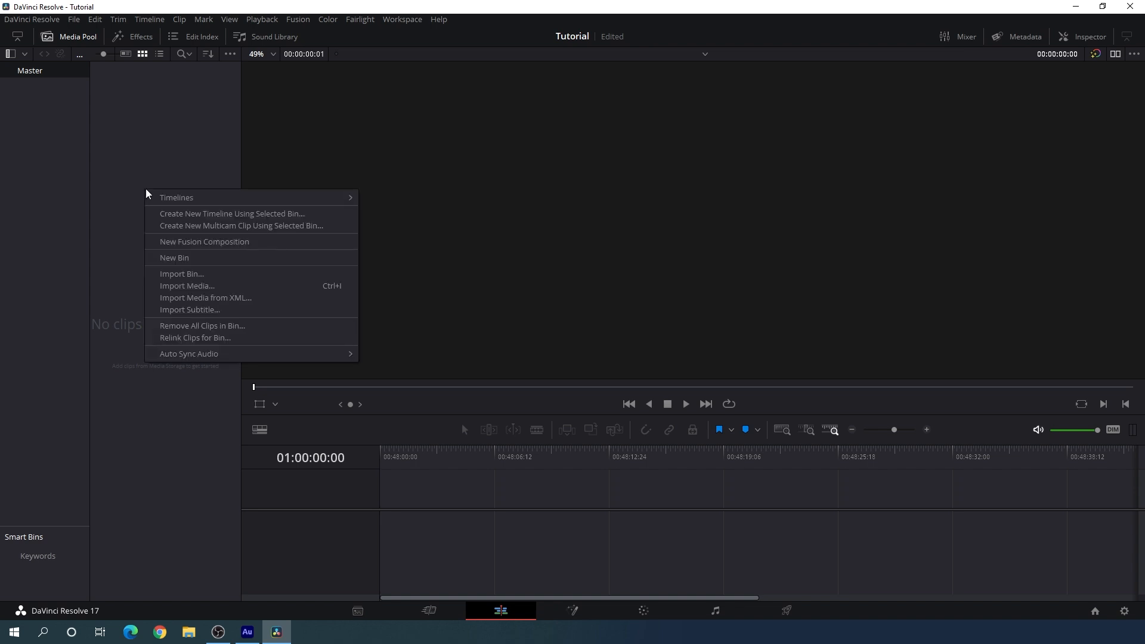
{"action": "left_click", "coordinate": [218, 245]}
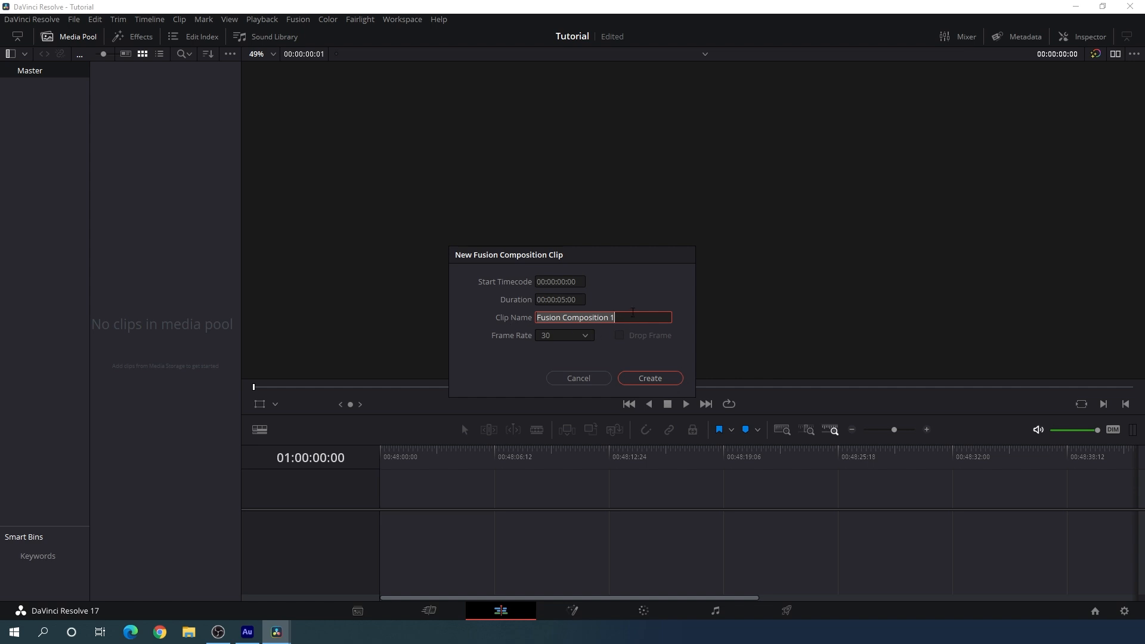
{"action": "left_click", "coordinate": [635, 314]}
{"action": "left_click_drag", "start_coordinate": [636, 317], "coordinate": [563, 318]}
{"action": "key", "text": "BackSpace"}
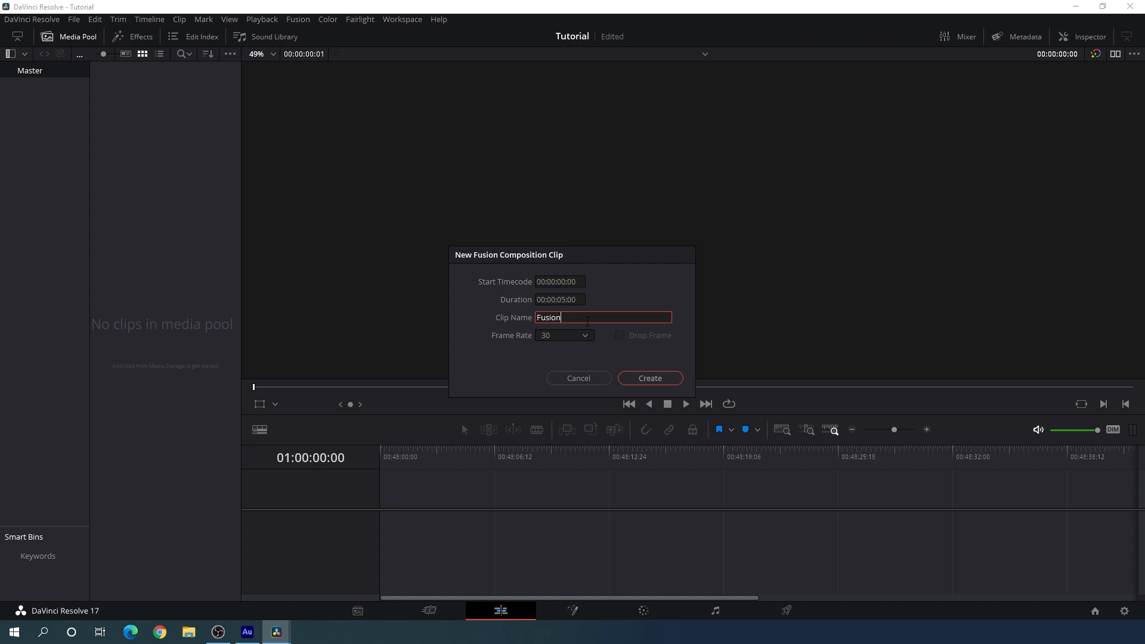
{"action": "left_click_drag", "start_coordinate": [537, 300], "coordinate": [565, 300]}
{"action": "type", "text": "00:00:06"}
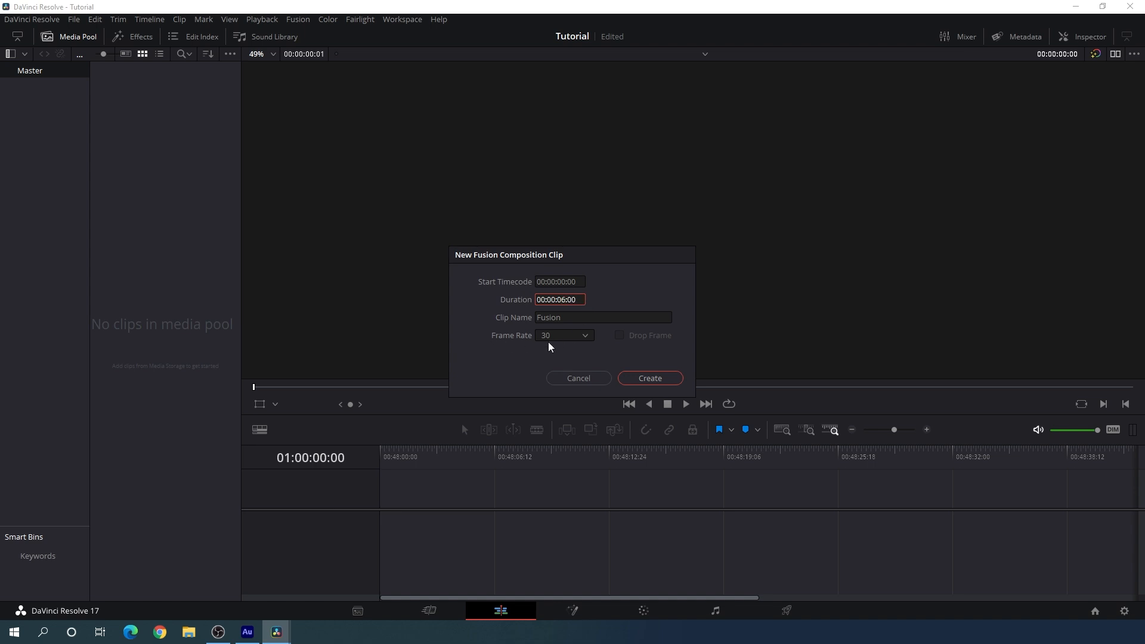
{"action": "left_click", "coordinate": [656, 380]}
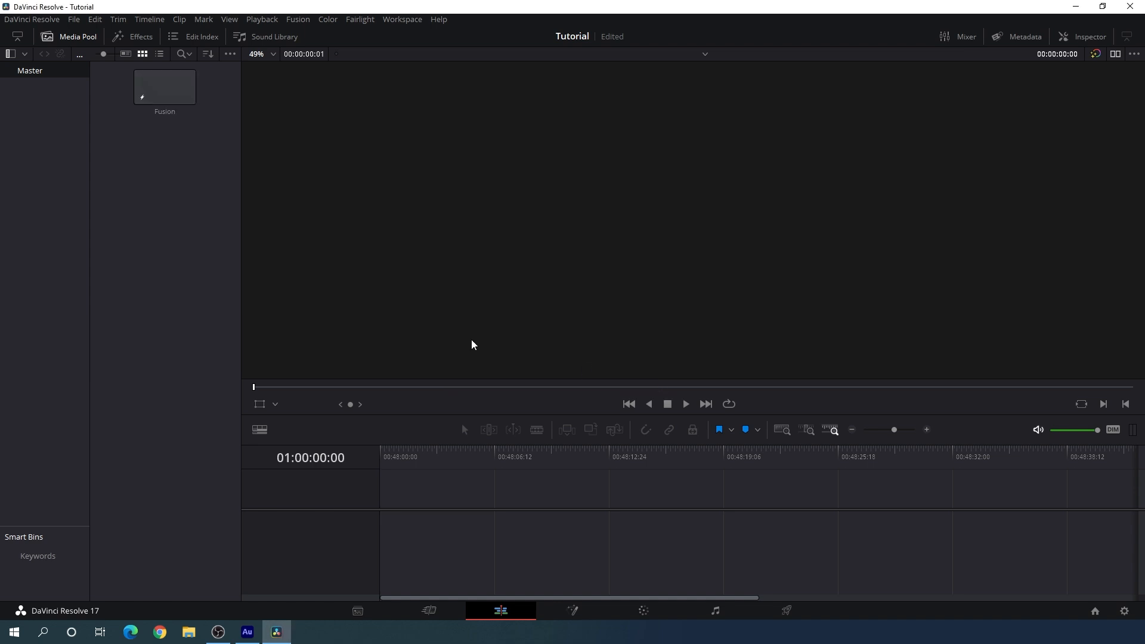
{"action": "left_click_drag", "start_coordinate": [167, 99], "coordinate": [388, 514]}
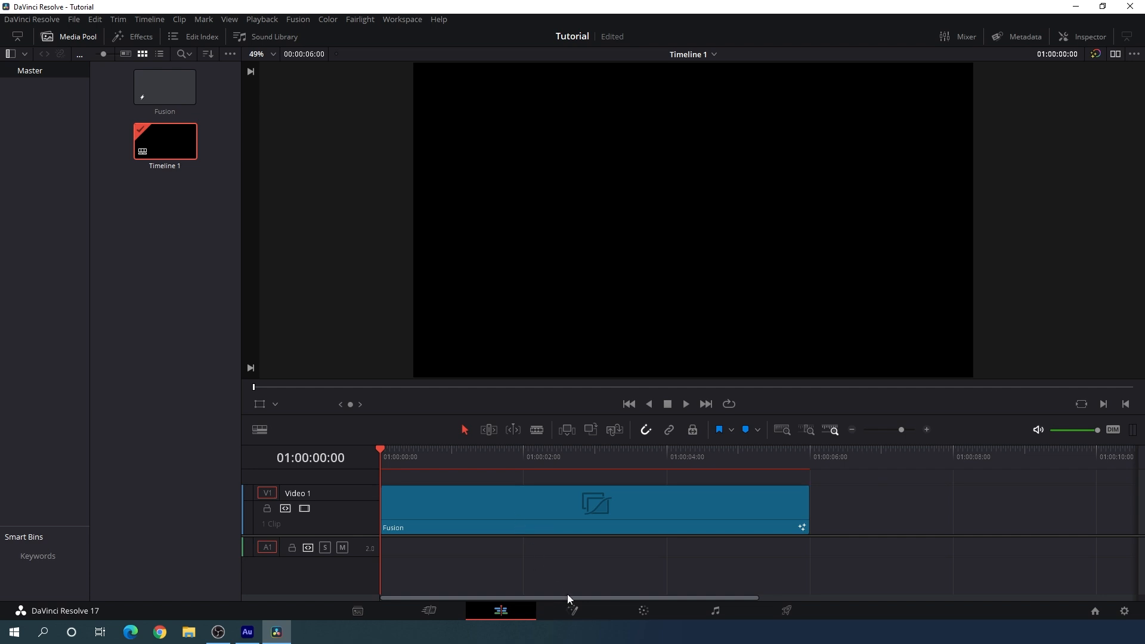
Step: On the Fusion page, move the MediaOut1 node to the lower right of the node graph and switch to a single viewer
{"action": "left_click", "coordinate": [573, 610]}
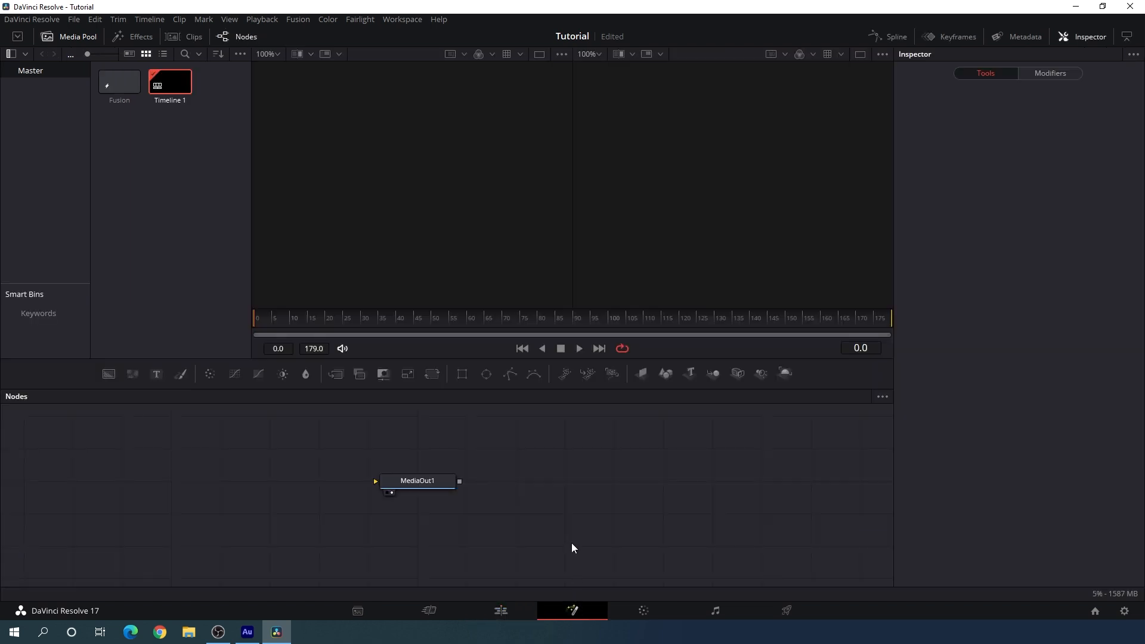
{"action": "left_click_drag", "start_coordinate": [420, 484], "coordinate": [814, 550]}
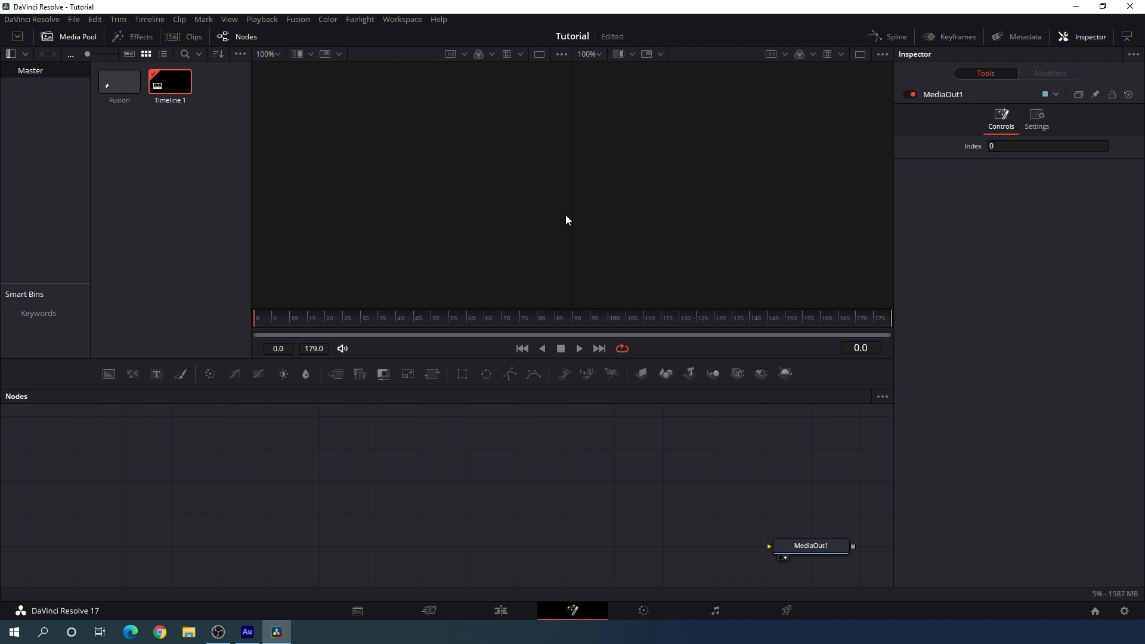
{"action": "left_click", "coordinate": [859, 54]}
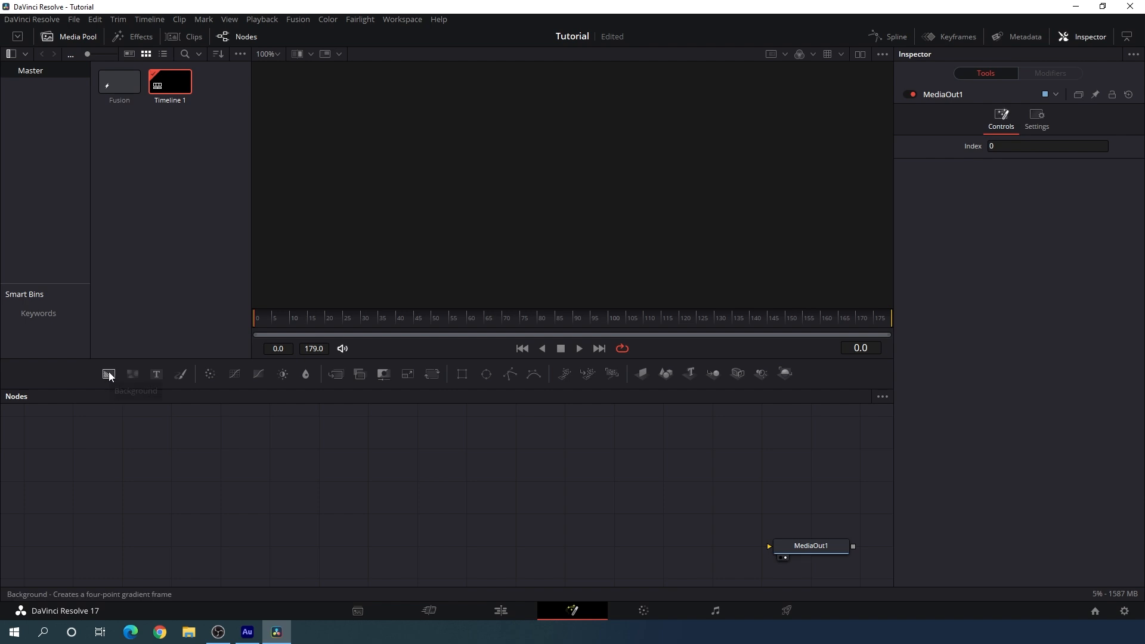
Step: Add a Background node to the left part of the node graph and rename it "Shape"
{"action": "left_click_drag", "start_coordinate": [109, 371], "coordinate": [377, 485]}
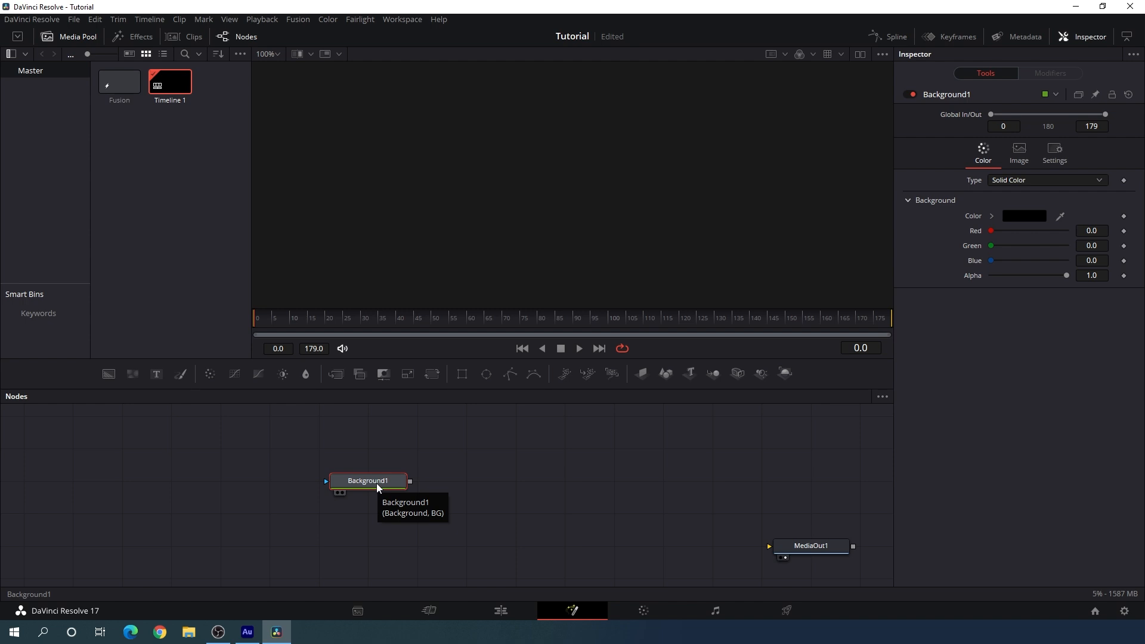
{"action": "key", "text": "F2"}
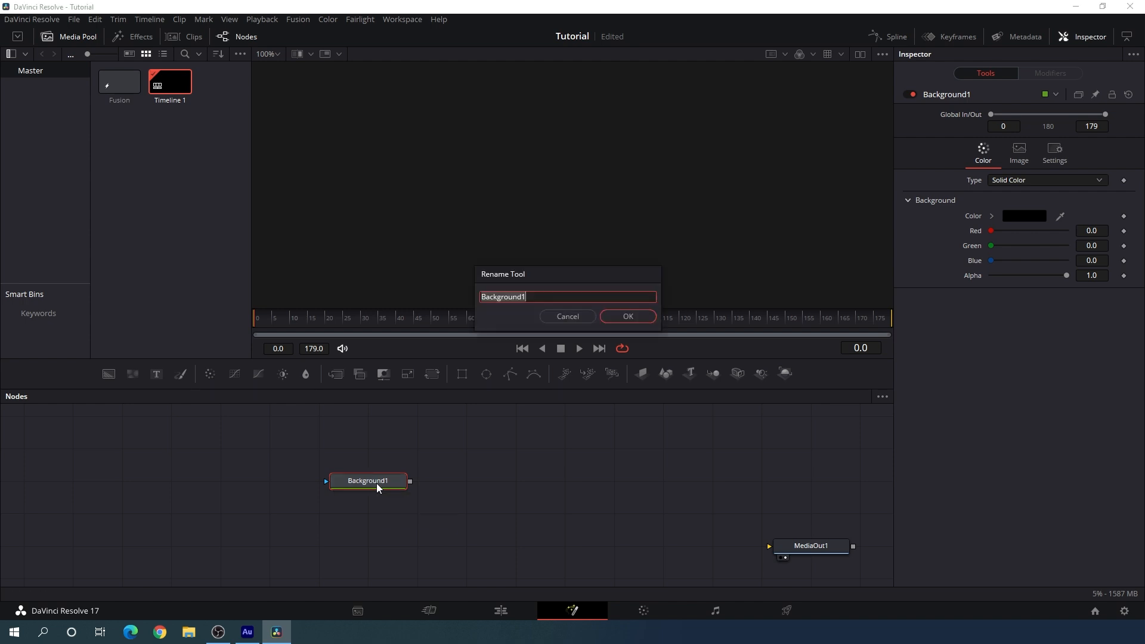
{"action": "left_click", "coordinate": [573, 319]}
{"action": "right_click", "coordinate": [381, 482]}
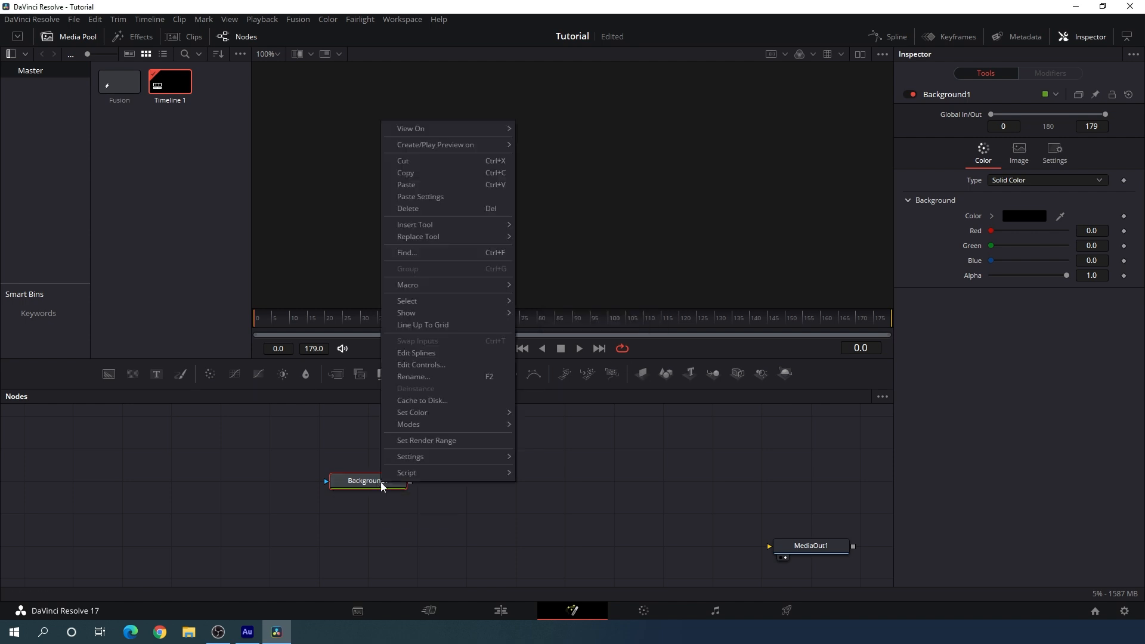
{"action": "left_click", "coordinate": [428, 378]}
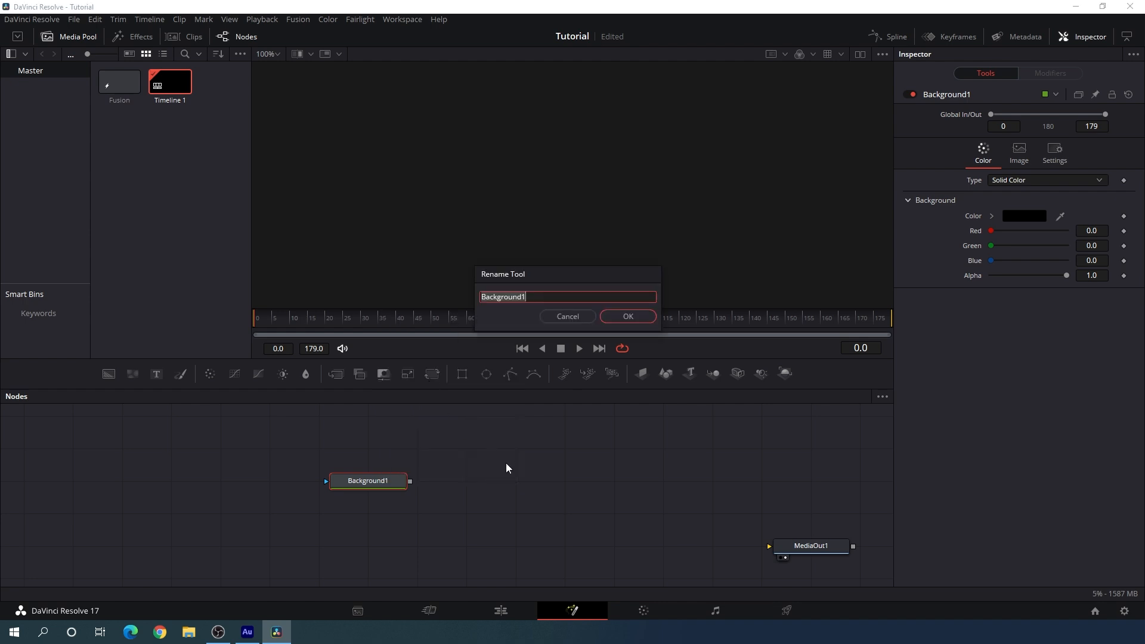
{"action": "key", "text": "BackSpace"}
{"action": "type", "text": "Shape"}
{"action": "key", "text": "Return"}
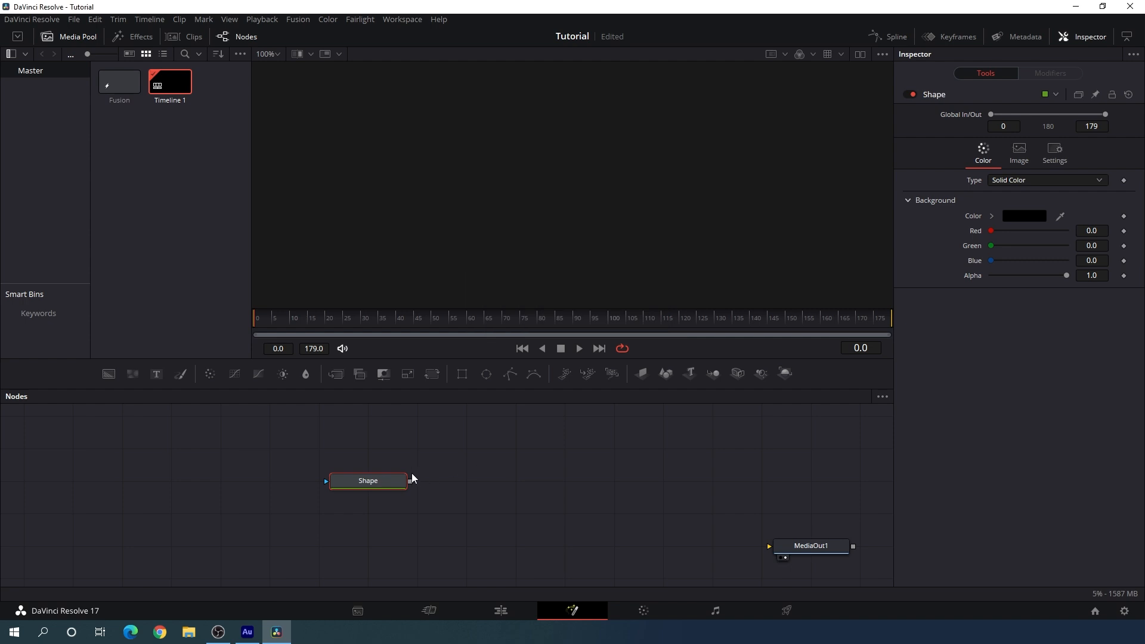
Step: Show the Shape node in the viewer and set its background color to white (#ffffff)
{"action": "left_click_drag", "start_coordinate": [380, 481], "coordinate": [477, 202]}
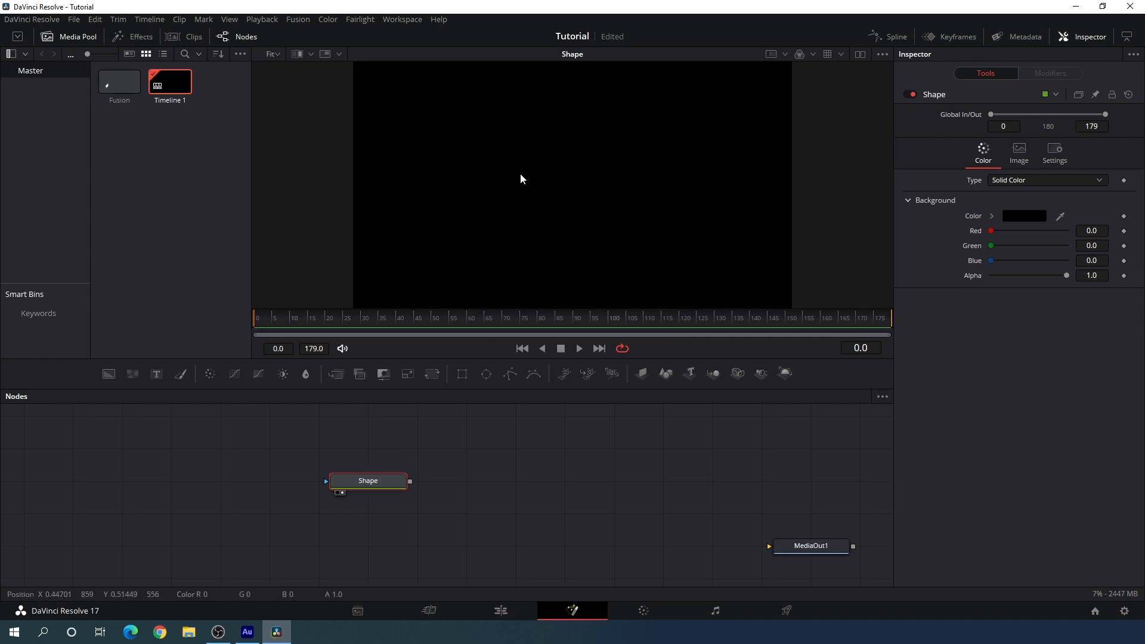
{"action": "left_click", "coordinate": [1018, 216]}
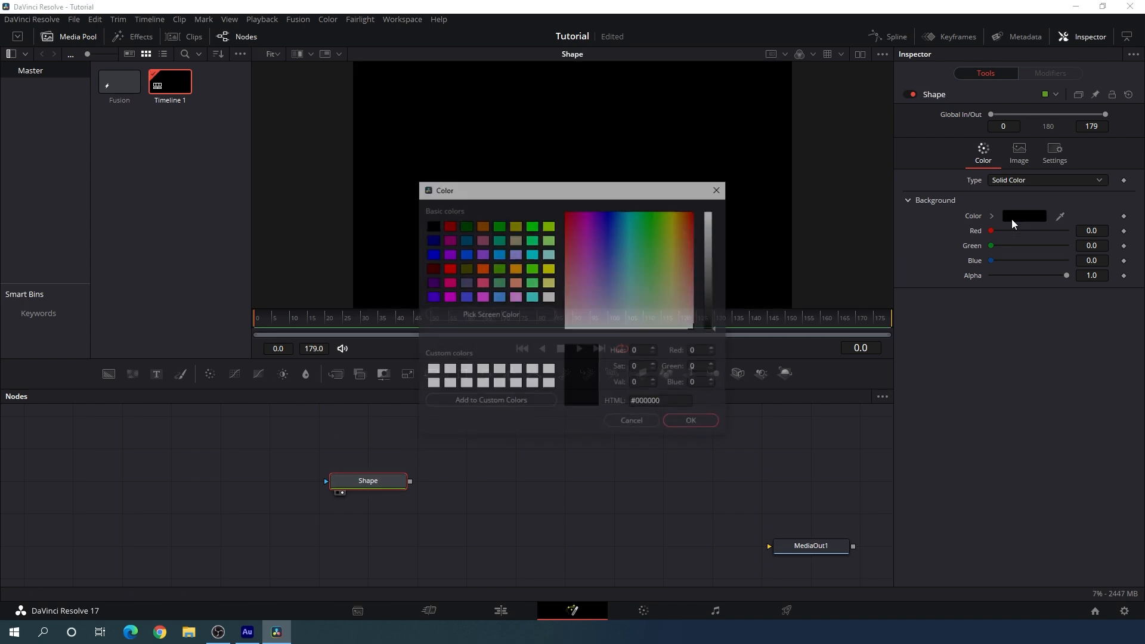
{"action": "left_click", "coordinate": [549, 298]}
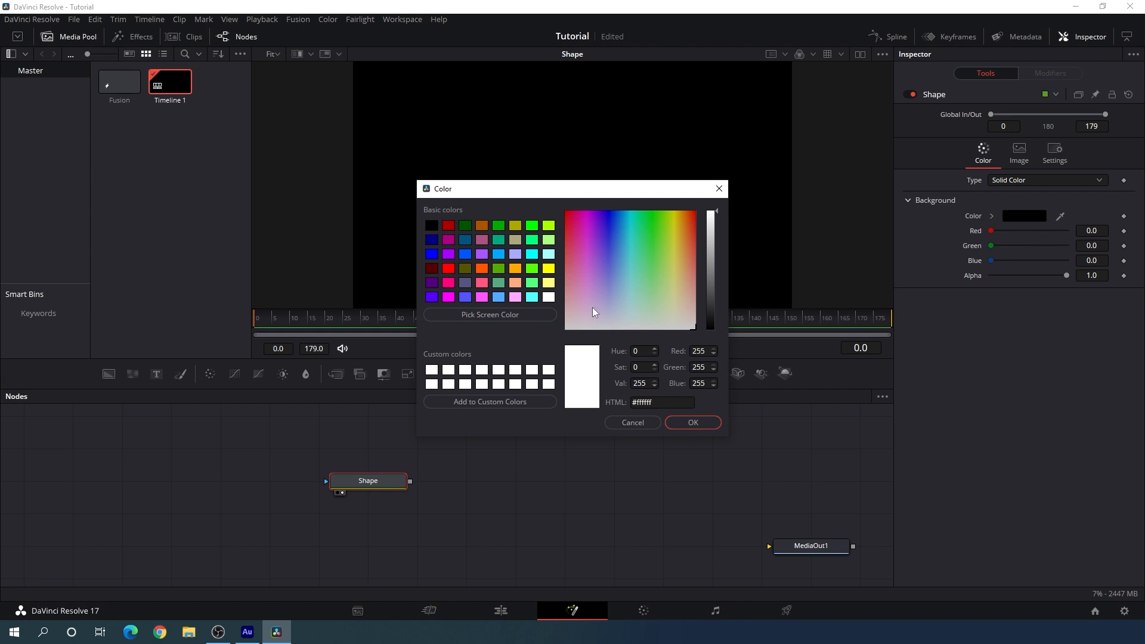
{"action": "left_click", "coordinate": [704, 421]}
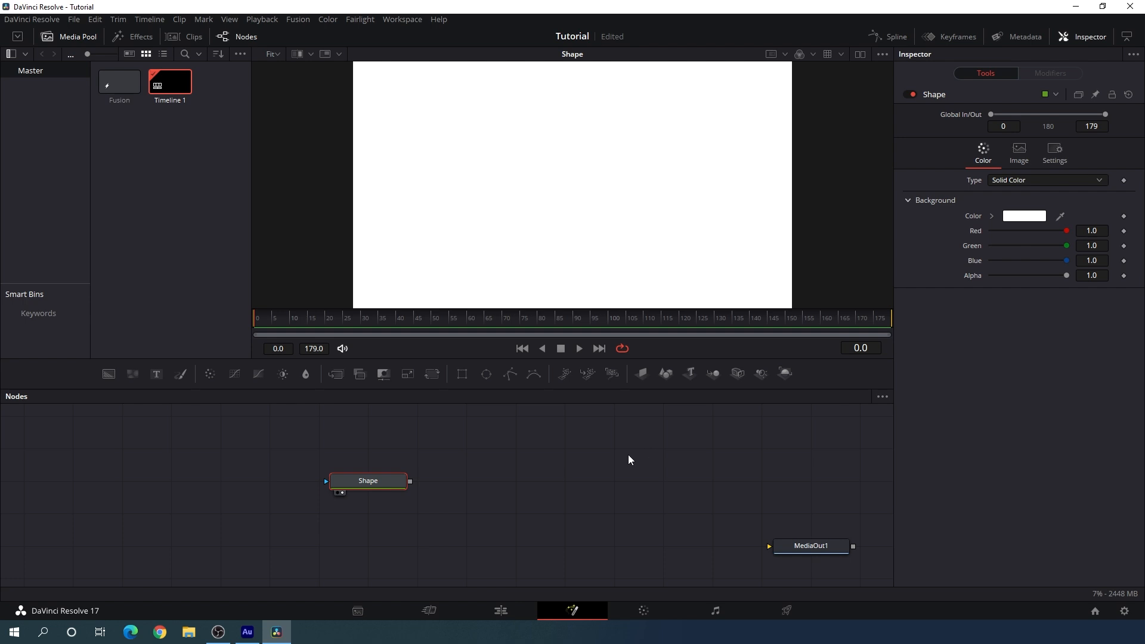
Step: Mask the Shape node with a Rectangle of width 0.27, height 0.75 and corner radius 0.15
{"action": "mouse_move", "coordinate": [462, 374]}
{"action": "left_mouse_down"}
{"action": "mouse_move", "coordinate": [270, 467]}
{"action": "mouse_move", "coordinate": [266, 482]}
{"action": "mouse_move", "coordinate": [357, 463]}
{"action": "mouse_move", "coordinate": [370, 485]}
{"action": "left_mouse_up"}
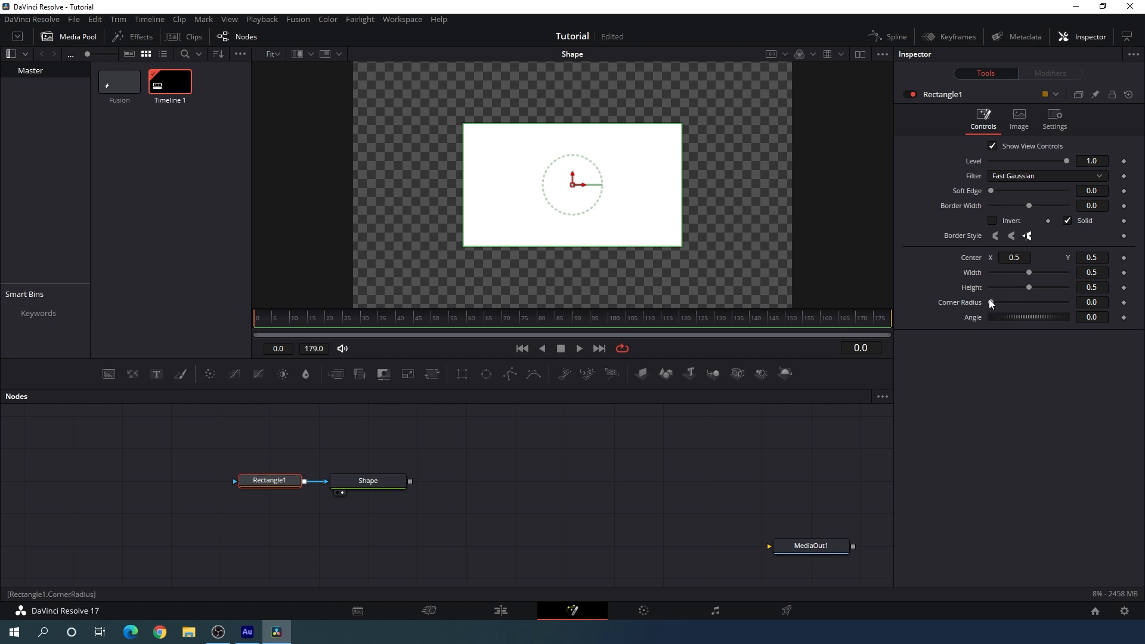
{"action": "left_click", "coordinate": [1098, 273]}
{"action": "type", "text": "0.27"}
{"action": "key", "text": "Tab"}
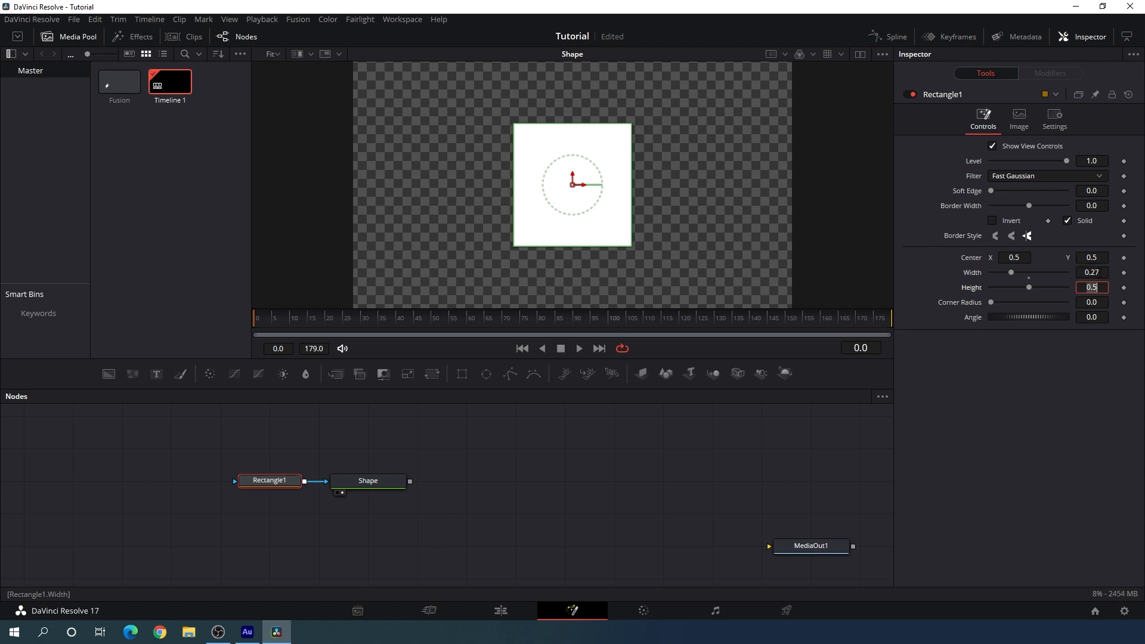
{"action": "type", "text": "0.75"}
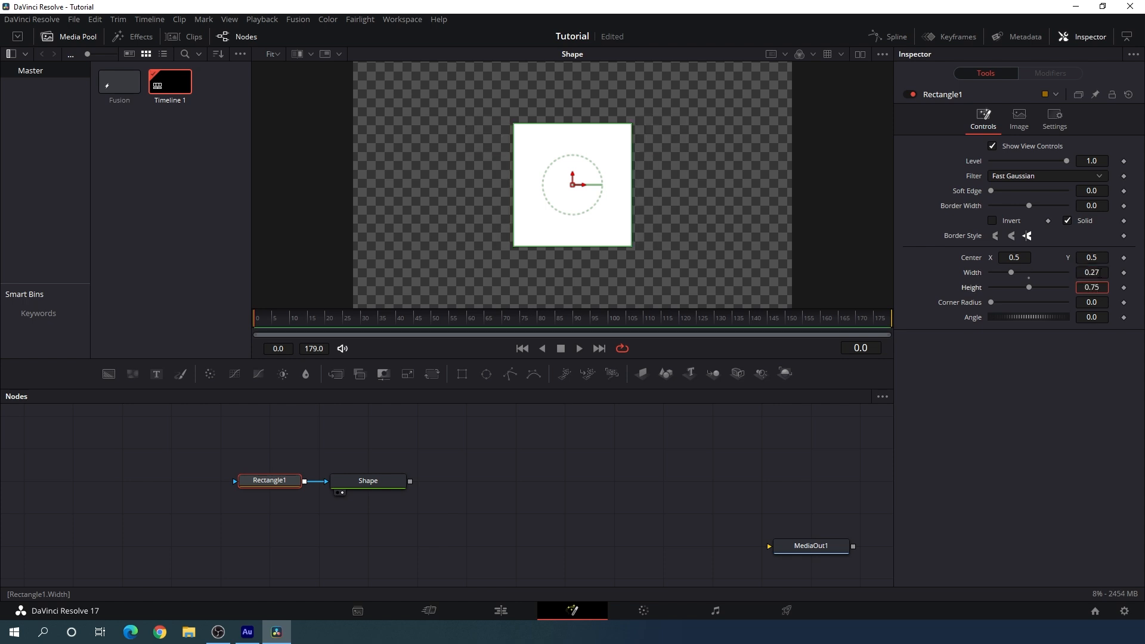
{"action": "key", "text": "Tab"}
{"action": "type", "text": "0.15"}
{"action": "key", "text": "Tab"}
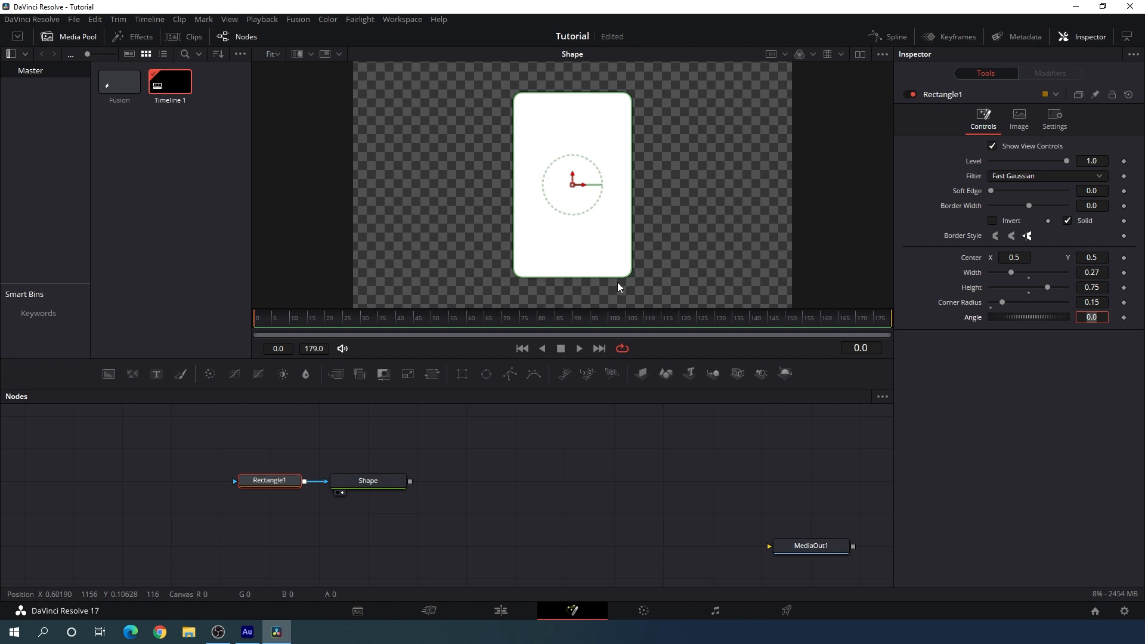
{"action": "left_click", "coordinate": [520, 474]}
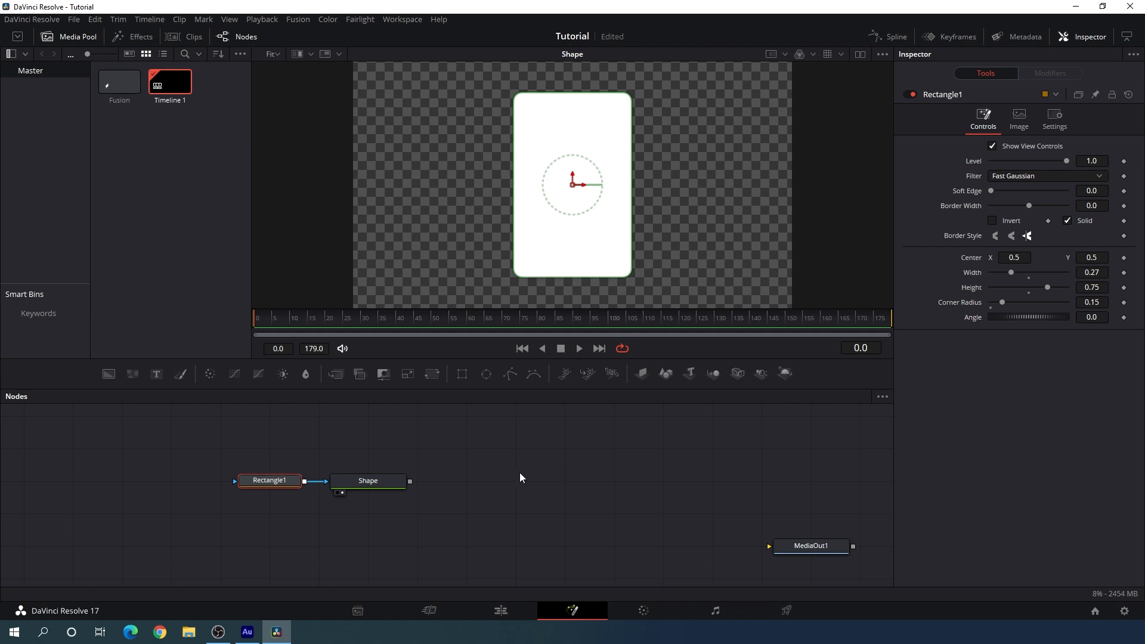
{"action": "mouse_move", "coordinate": [520, 474]}
{"action": "left_mouse_down"}
{"action": "mouse_move", "coordinate": [506, 468]}
{"action": "mouse_move", "coordinate": [506, 480]}
{"action": "left_mouse_up"}
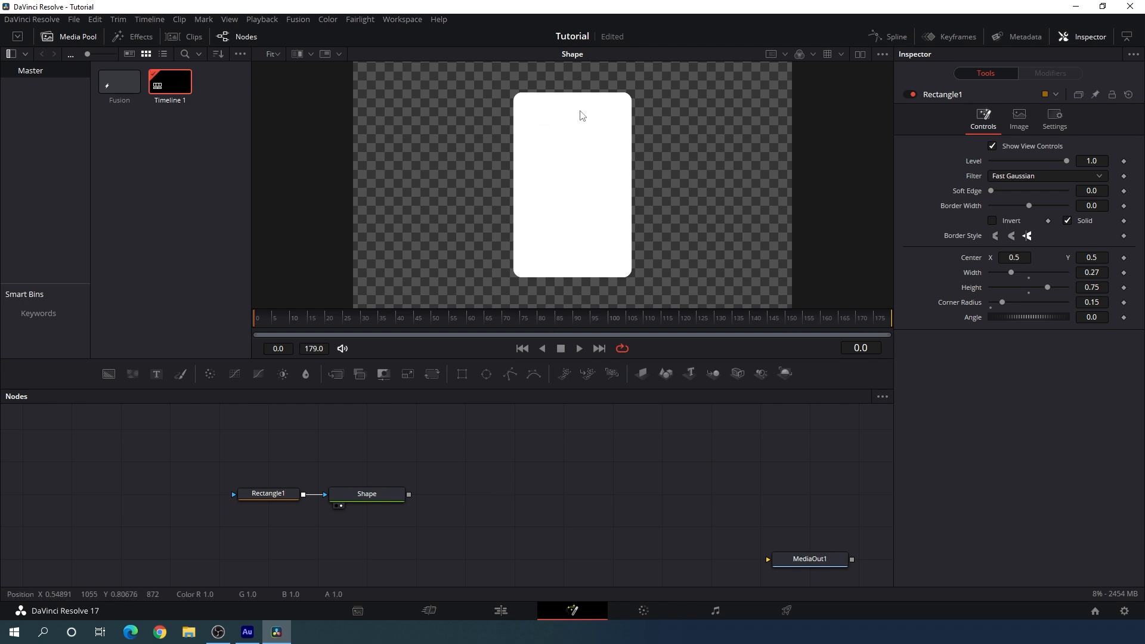
Step: Import the Instagram, portrait photo, Pointer and YouTube images from the Camera Roll folder into the media pool
{"action": "right_click", "coordinate": [157, 184]}
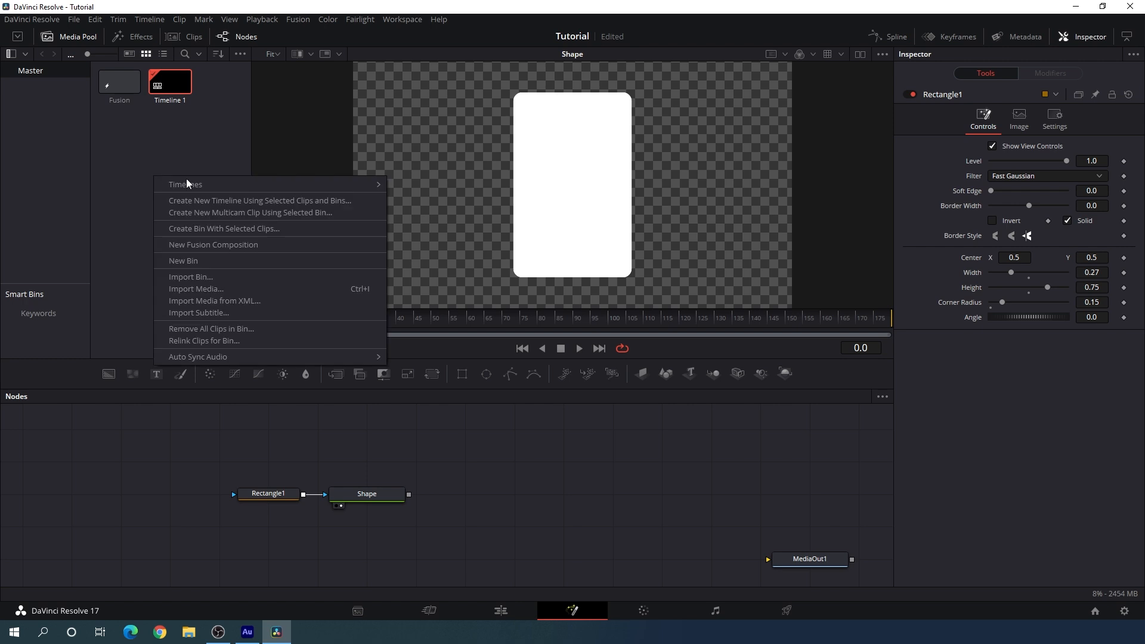
{"action": "left_click", "coordinate": [202, 291]}
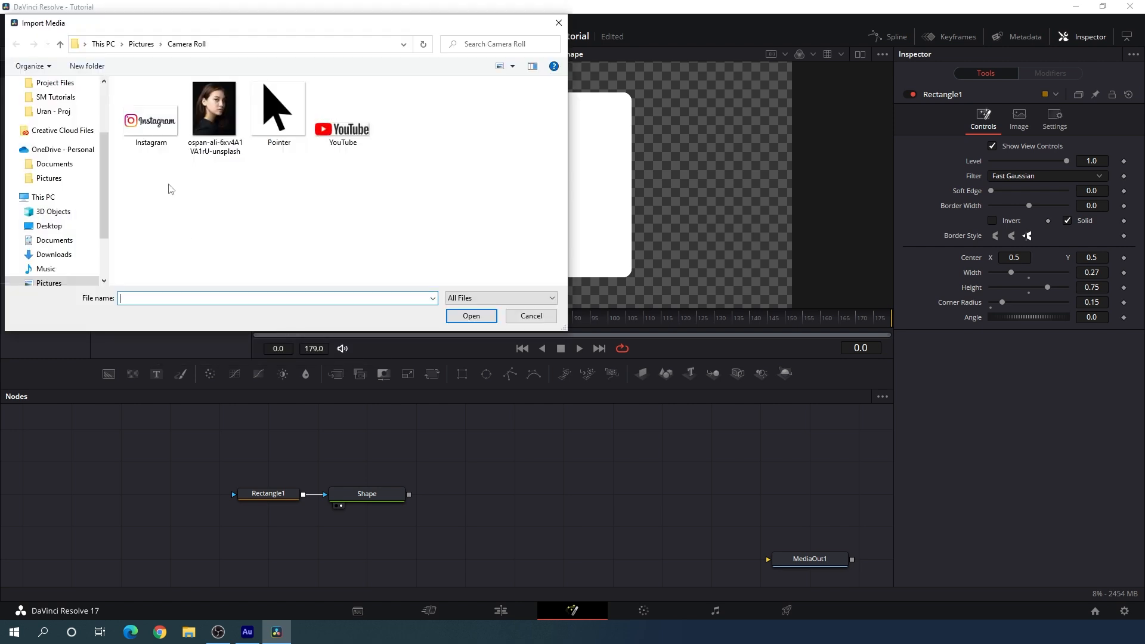
{"action": "left_click", "coordinate": [155, 127]}
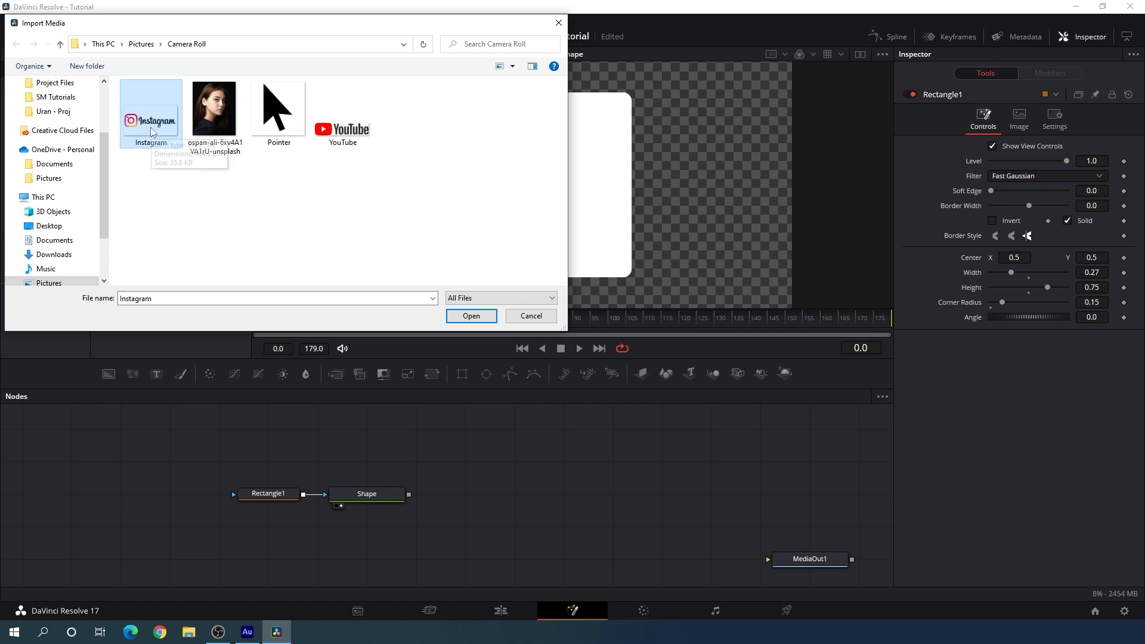
{"action": "left_click", "coordinate": [221, 130], "text": "ctrl"}
{"action": "left_click", "coordinate": [284, 126], "text": "ctrl"}
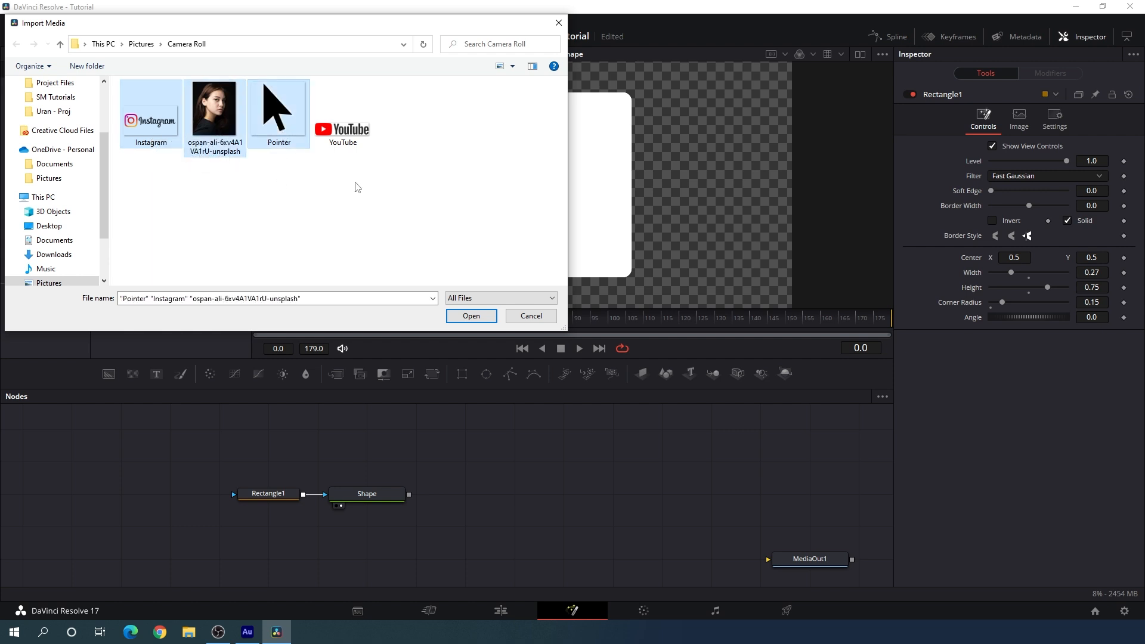
{"action": "left_click", "coordinate": [352, 134], "text": "ctrl"}
{"action": "left_click", "coordinate": [351, 133], "text": "ctrl"}
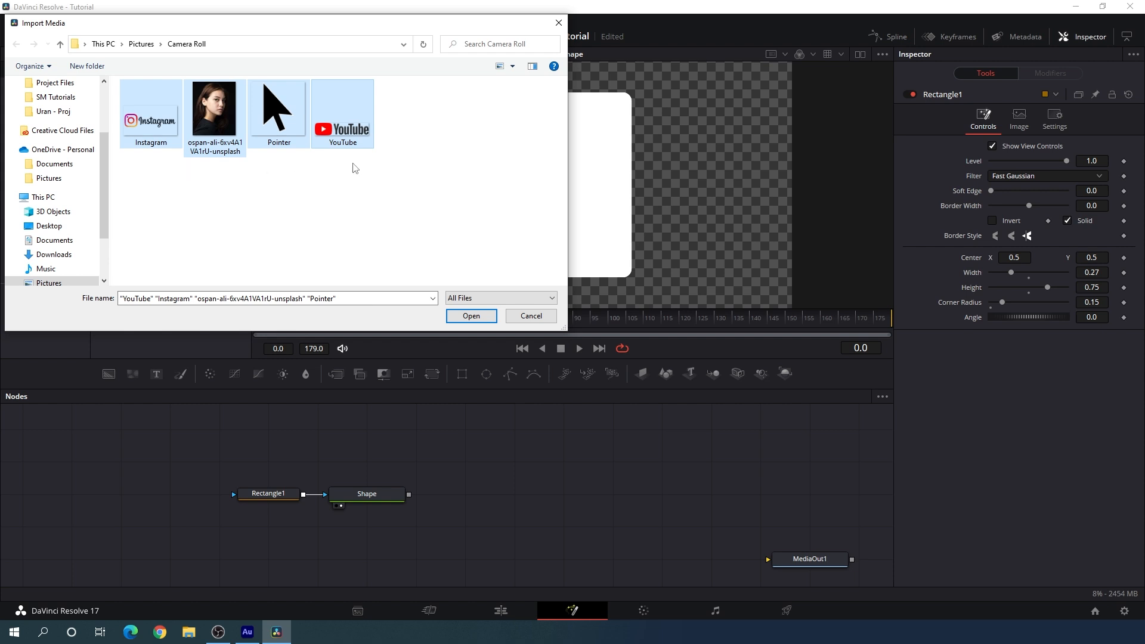
{"action": "left_click", "coordinate": [471, 316]}
{"action": "left_click", "coordinate": [206, 254]}
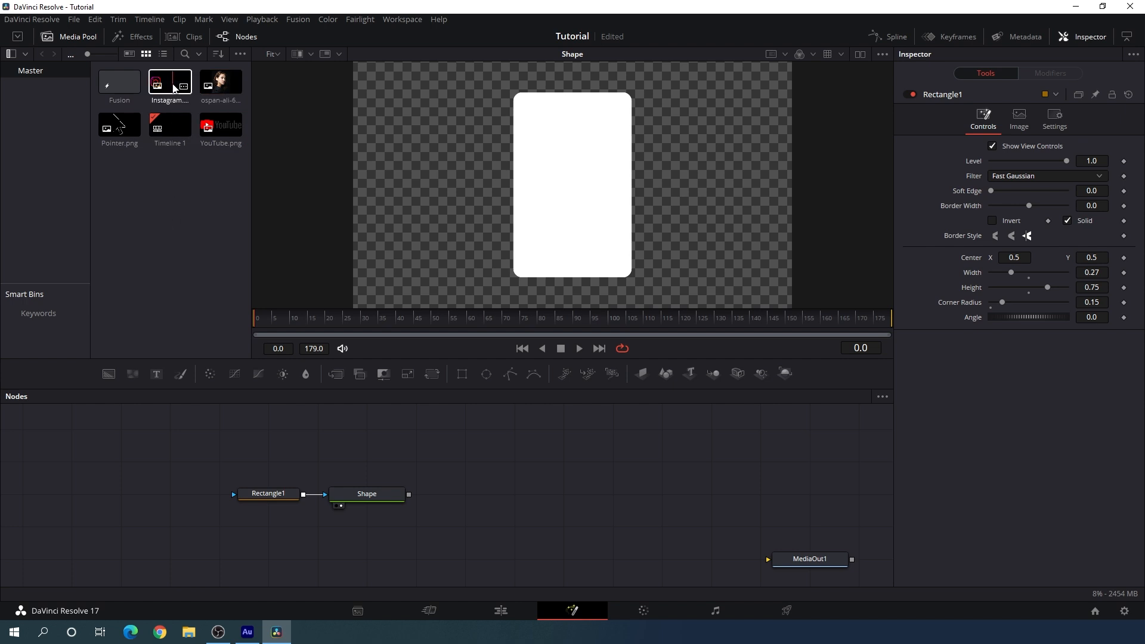
Step: Add the Instagram image to the node graph above Rectangle1 and rename its node "Instagram"
{"action": "left_click_drag", "start_coordinate": [170, 87], "coordinate": [265, 469]}
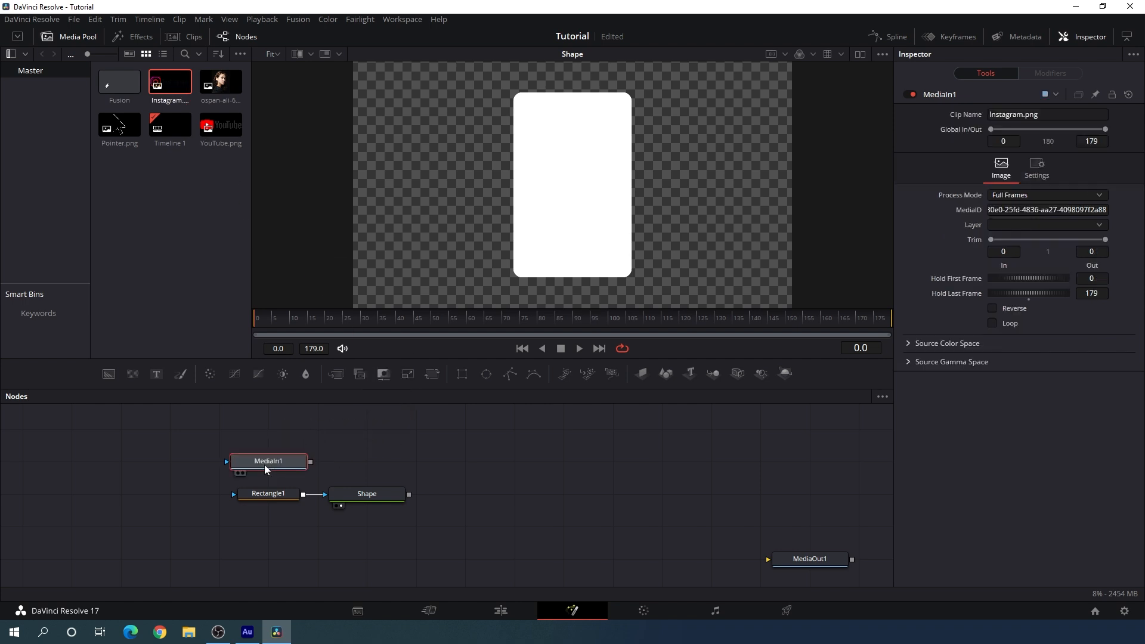
{"action": "key", "text": "F2"}
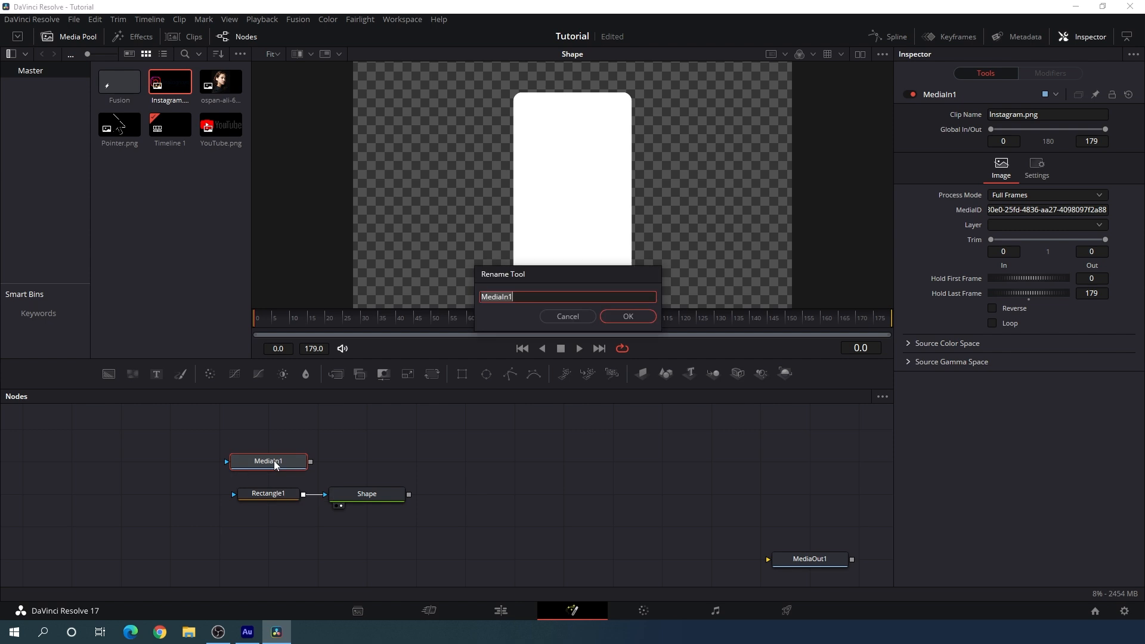
{"action": "key", "text": "BackSpace"}
{"action": "type", "text": "Instagram"}
{"action": "key", "text": "Return"}
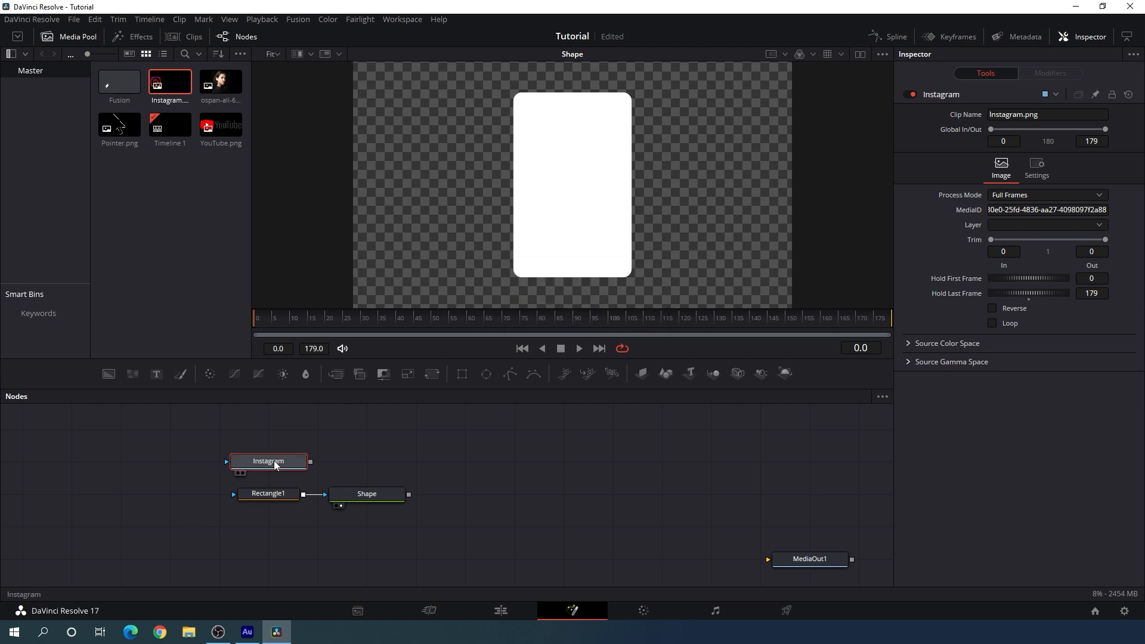
Step: Add a Transform node after the Instagram node, preview it in the viewer, and return the viewer to Shape
{"action": "left_click", "coordinate": [431, 374]}
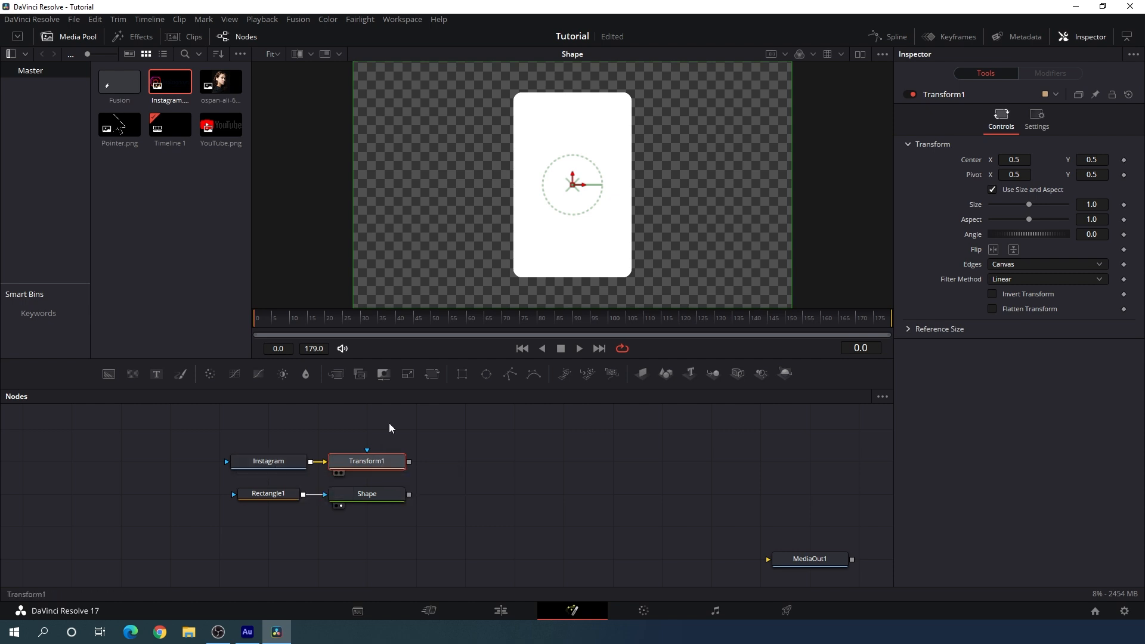
{"action": "key", "text": "1"}
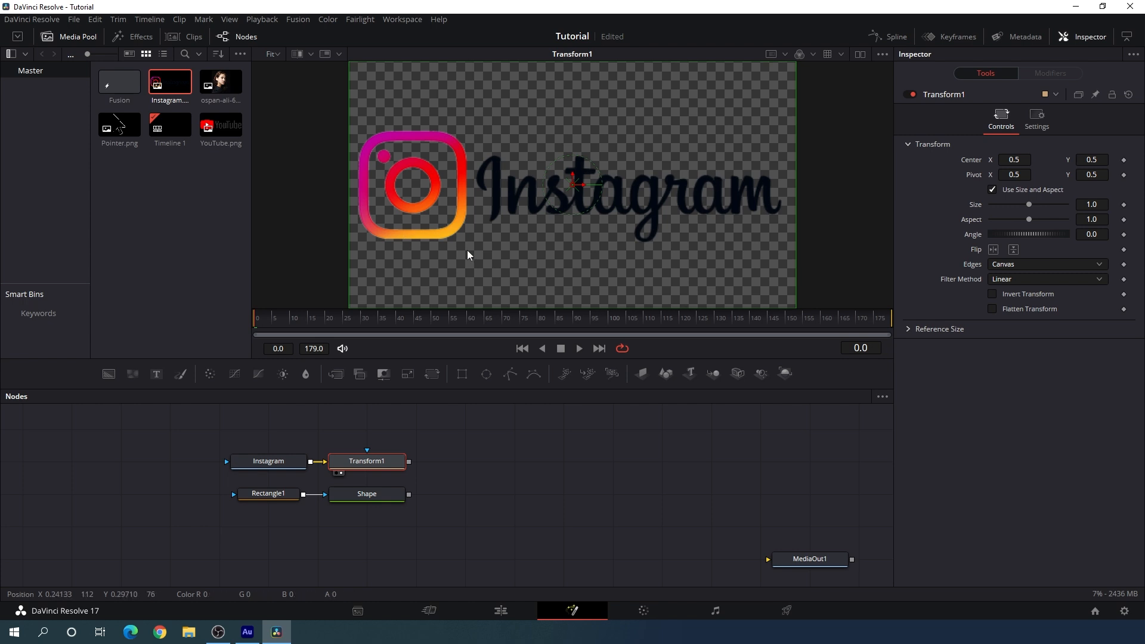
{"action": "left_click", "coordinate": [523, 427]}
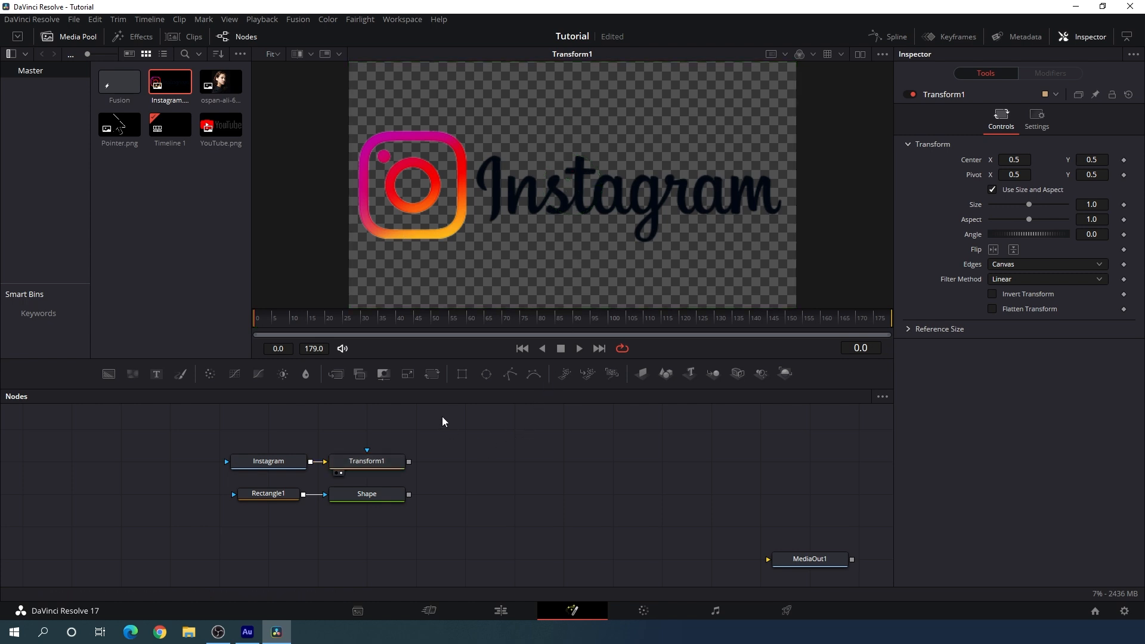
{"action": "key", "text": "1"}
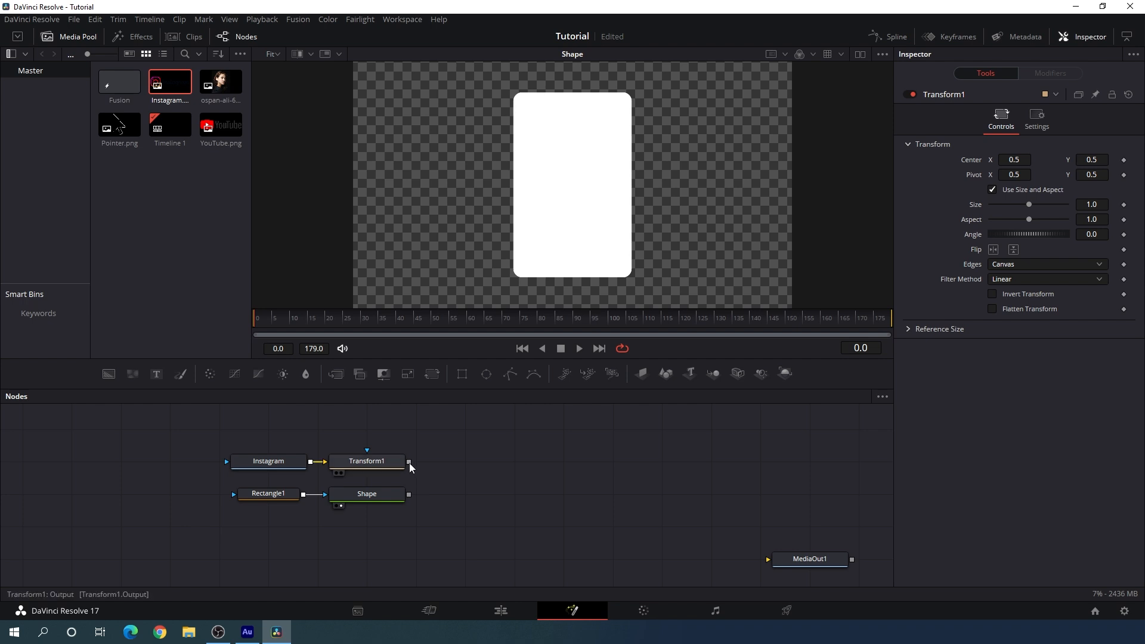
Step: Merge the Transform1 output over the Shape node and show the Merge1 node, placed beside Transform1, in the viewer
{"action": "left_click_drag", "start_coordinate": [420, 481], "coordinate": [411, 494]}
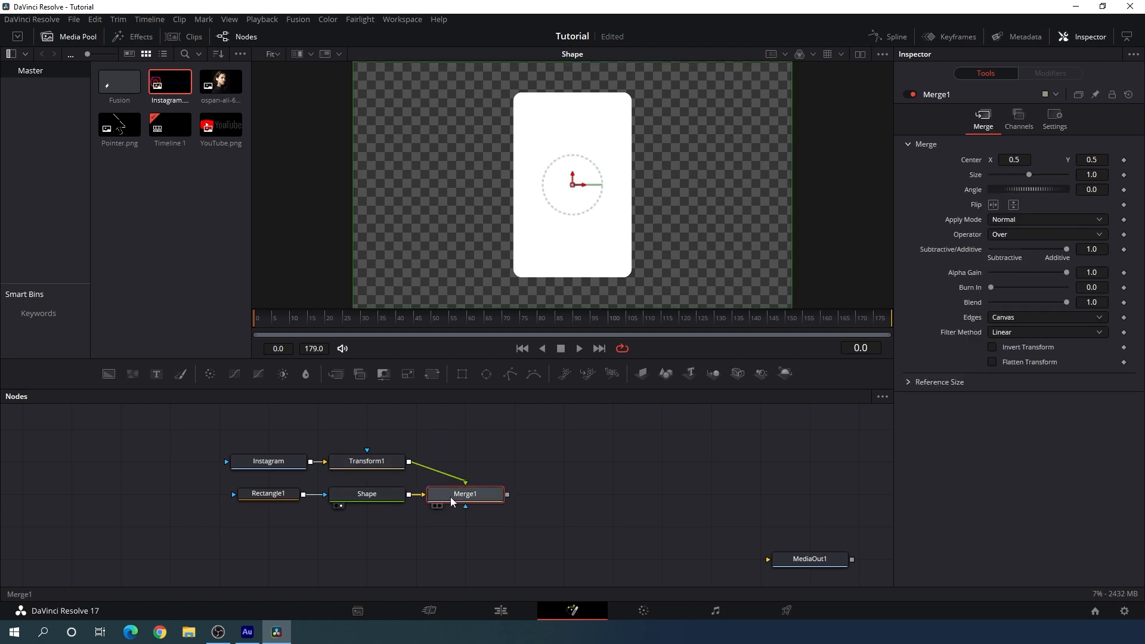
{"action": "left_click_drag", "start_coordinate": [491, 495], "coordinate": [506, 231]}
{"action": "left_click_drag", "start_coordinate": [574, 426], "coordinate": [581, 456]}
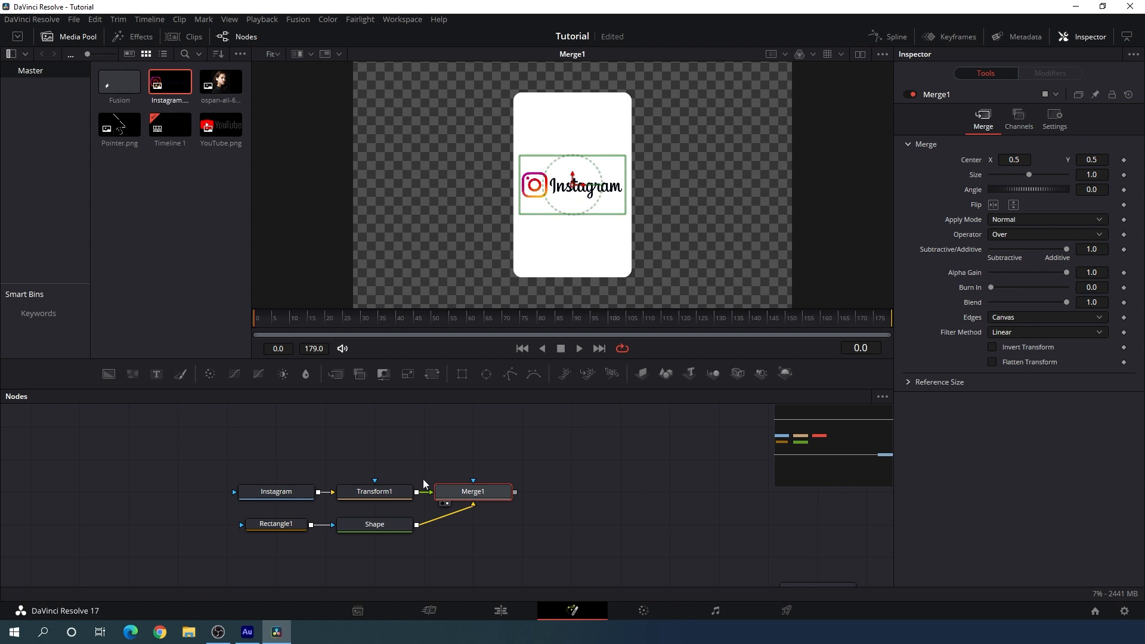
Step: Scale the Instagram logo by setting the Transform1 size to 0.8
{"action": "left_click", "coordinate": [381, 495]}
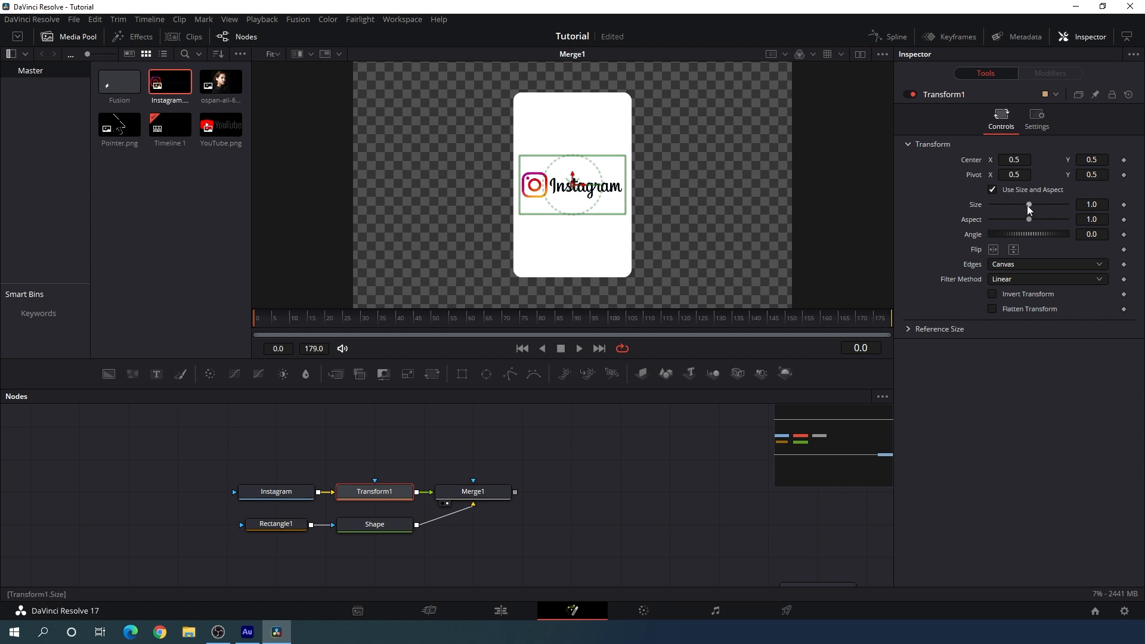
{"action": "left_click_drag", "start_coordinate": [1027, 205], "coordinate": [1023, 205]}
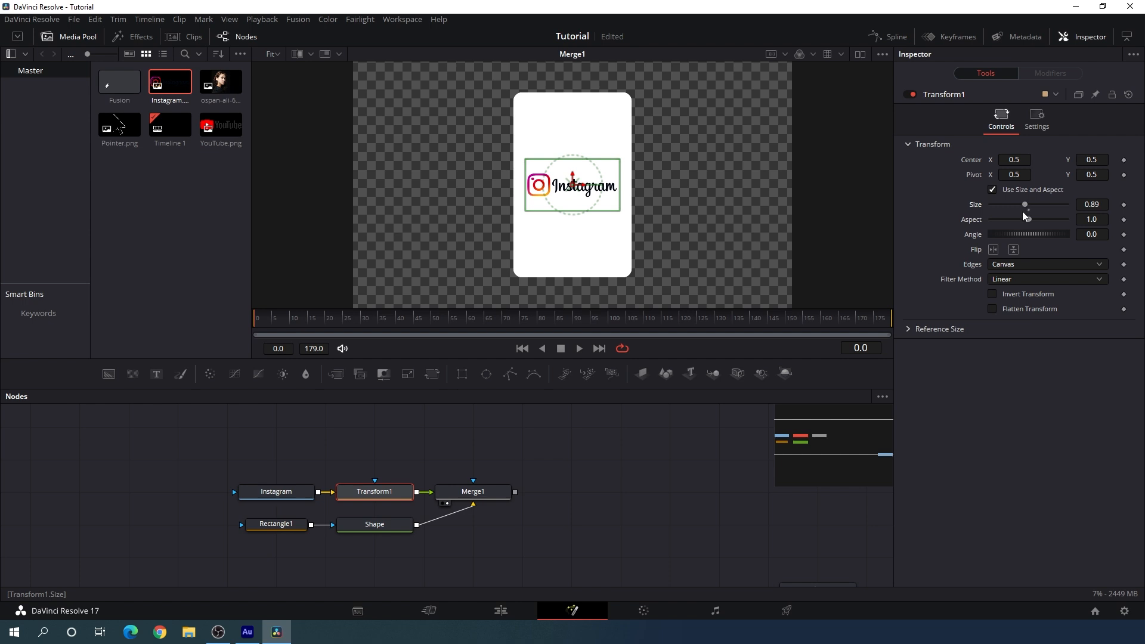
{"action": "left_click", "coordinate": [1086, 203]}
{"action": "type", "text": "0.8"}
{"action": "key", "text": "Tab"}
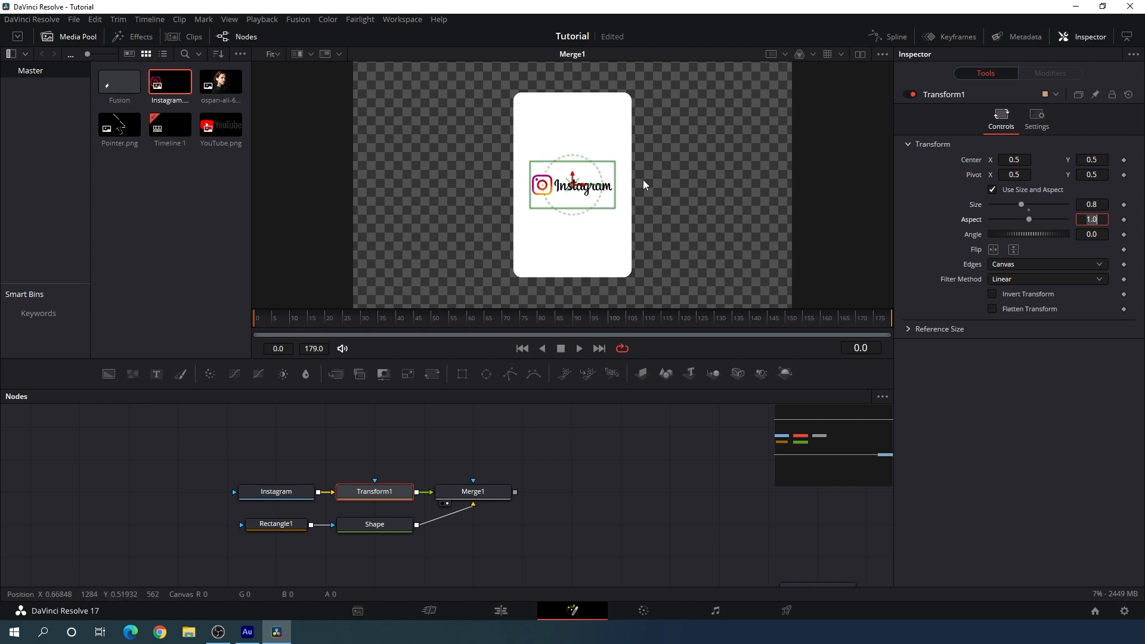
Step: Move the Instagram logo up to the top of the white card, at center Y about 1.81, and fit the viewer
{"action": "scroll", "coordinate": [540, 172], "scroll_direction": "up", "scroll_amount": 3}
{"action": "left_click_drag", "start_coordinate": [825, 177], "coordinate": [790, 253]}
{"action": "left_click_drag", "start_coordinate": [603, 284], "coordinate": [592, 149]}
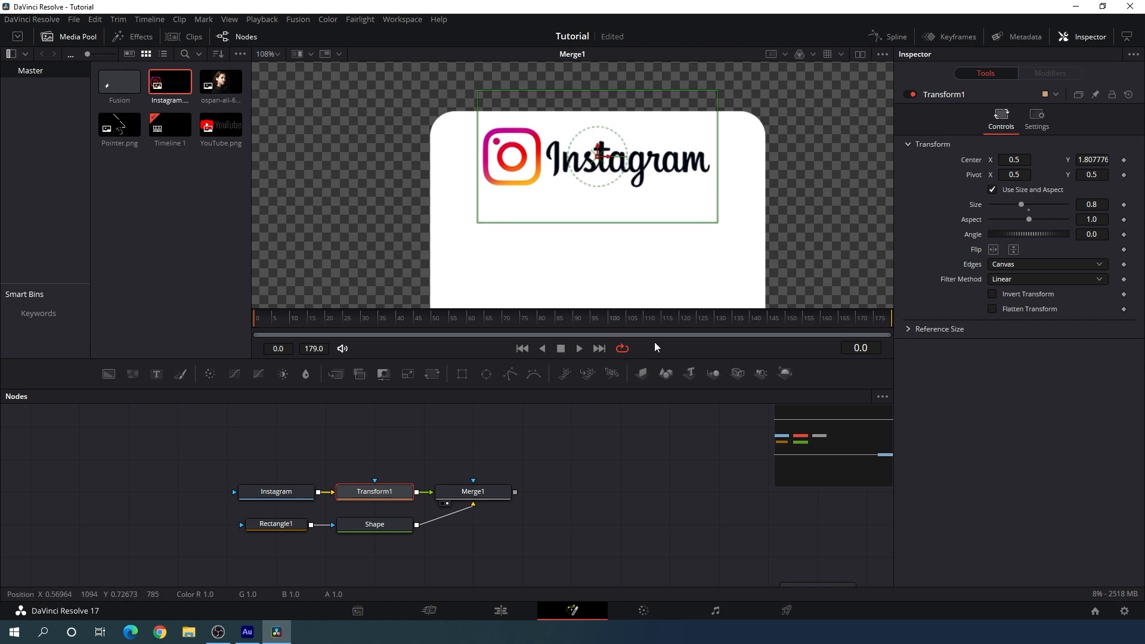
{"action": "left_click", "coordinate": [609, 421]}
{"action": "left_click_drag", "start_coordinate": [637, 289], "coordinate": [629, 191]}
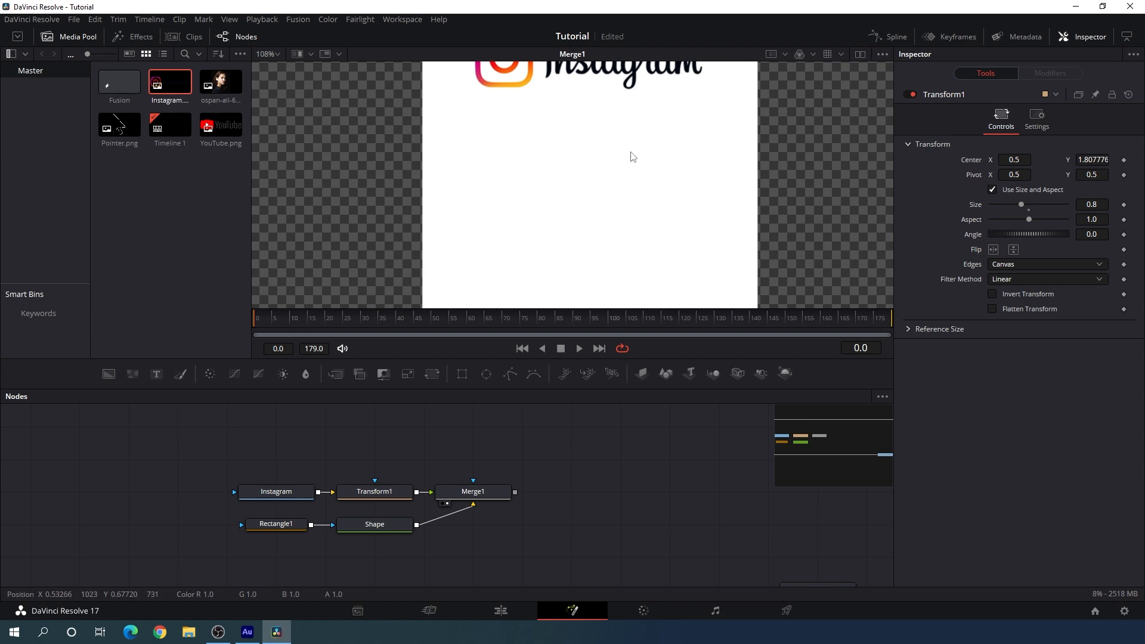
{"action": "left_click", "coordinate": [269, 54]}
{"action": "left_click", "coordinate": [271, 76]}
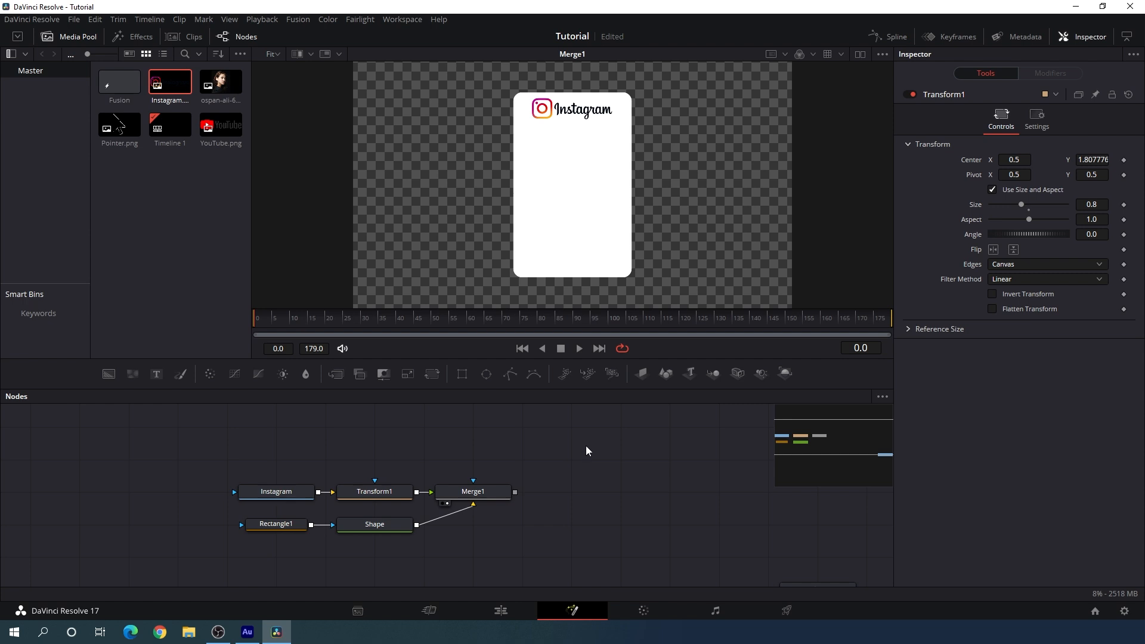
Step: Add the portrait photo to the node graph above the Instagram node and rename its node "Image"
{"action": "scroll", "coordinate": [583, 471], "scroll_direction": "up", "scroll_amount": 2}
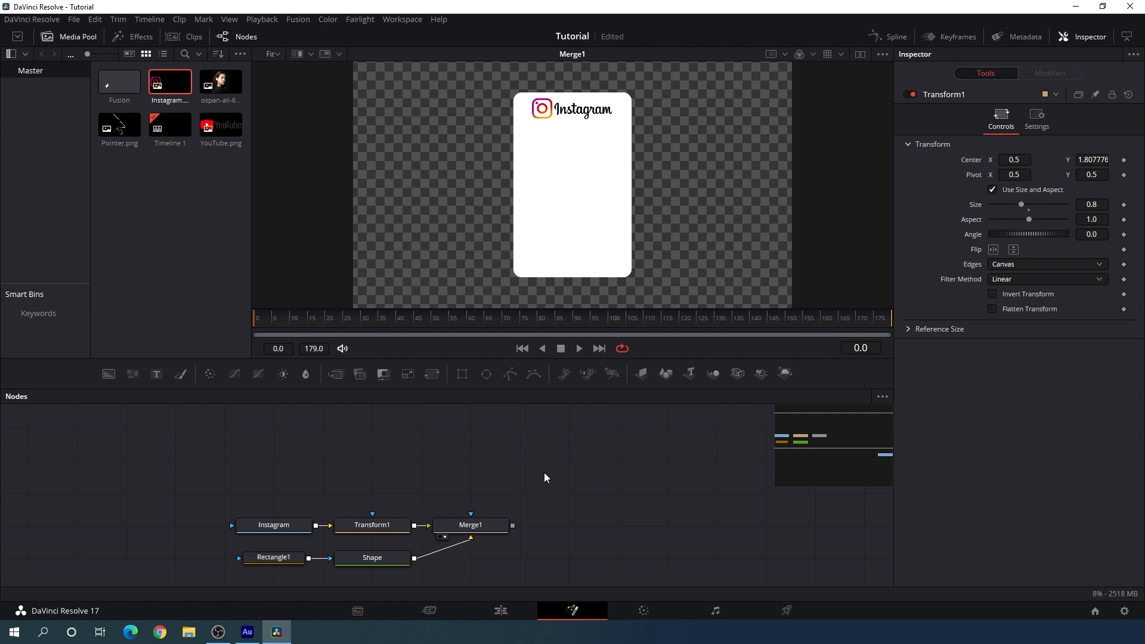
{"action": "left_click", "coordinate": [222, 84]}
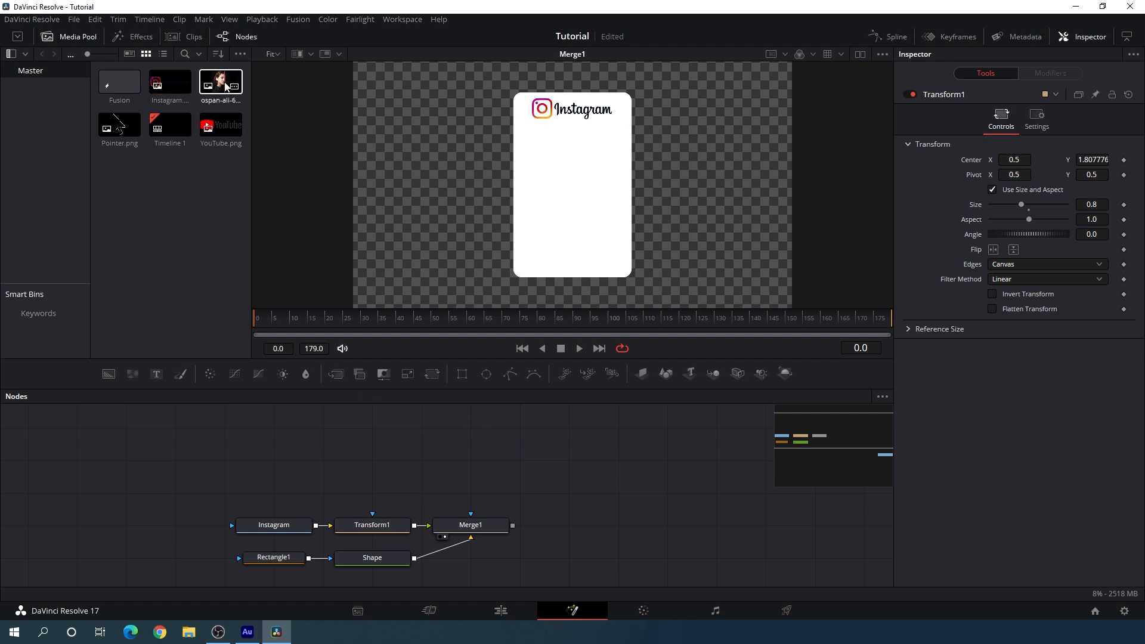
{"action": "left_click_drag", "start_coordinate": [223, 84], "coordinate": [269, 471]}
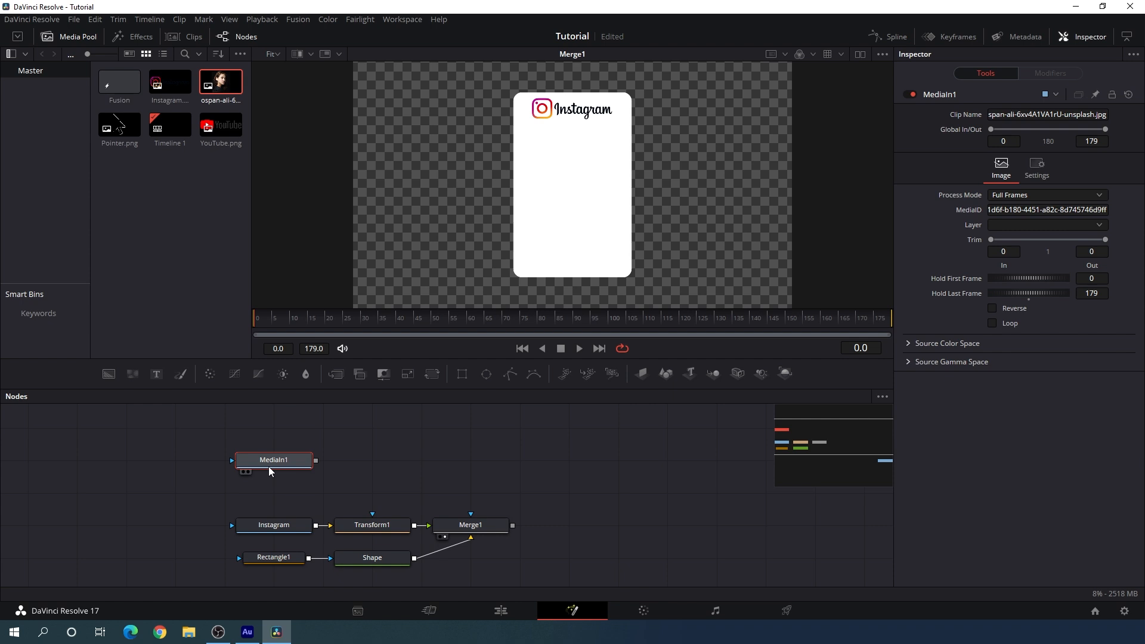
{"action": "key", "text": "F2"}
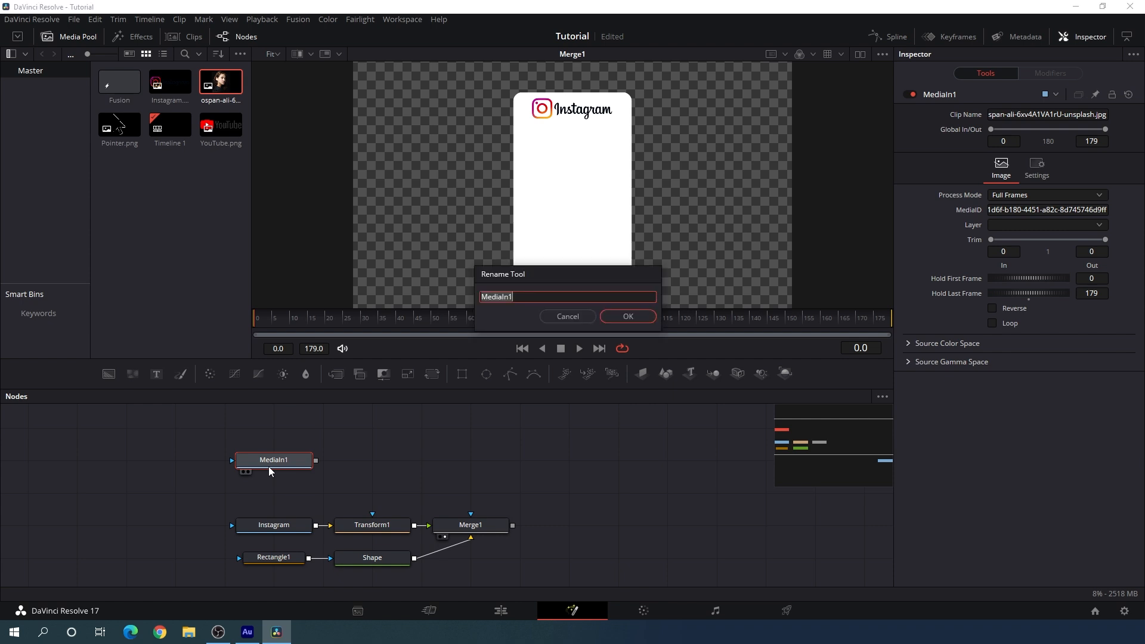
{"action": "key", "text": "BackSpace"}
{"action": "type", "text": "Image"}
{"action": "key", "text": "Return"}
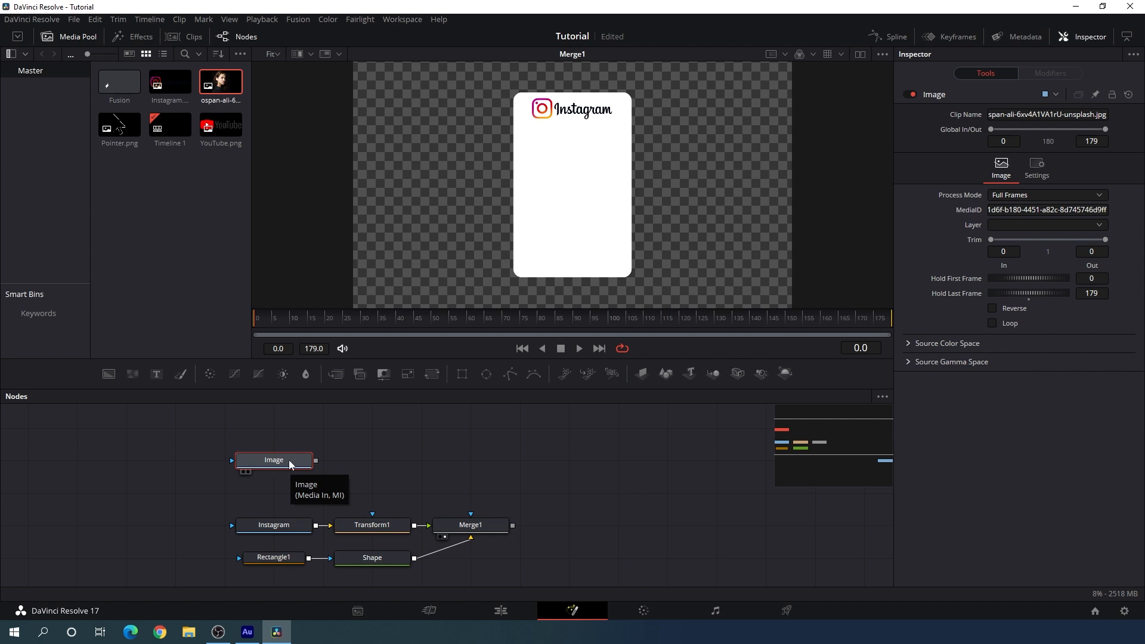
Step: Add a Transform node after the Image node and leave no node selected
{"action": "left_click", "coordinate": [432, 374]}
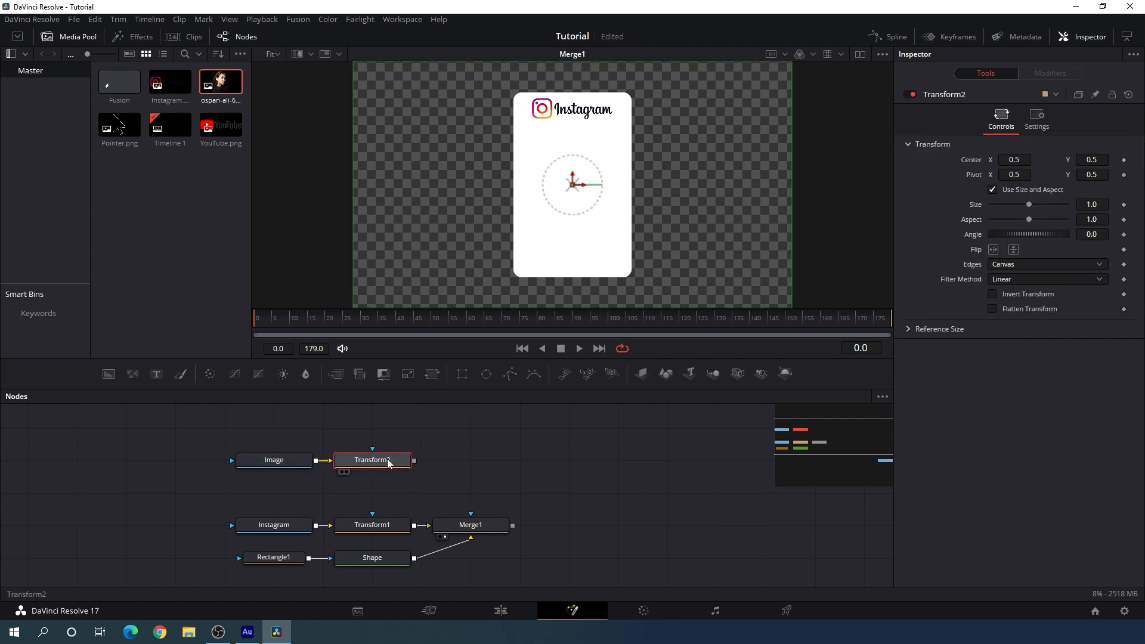
{"action": "scroll", "coordinate": [477, 470], "scroll_direction": "up", "scroll_amount": 3}
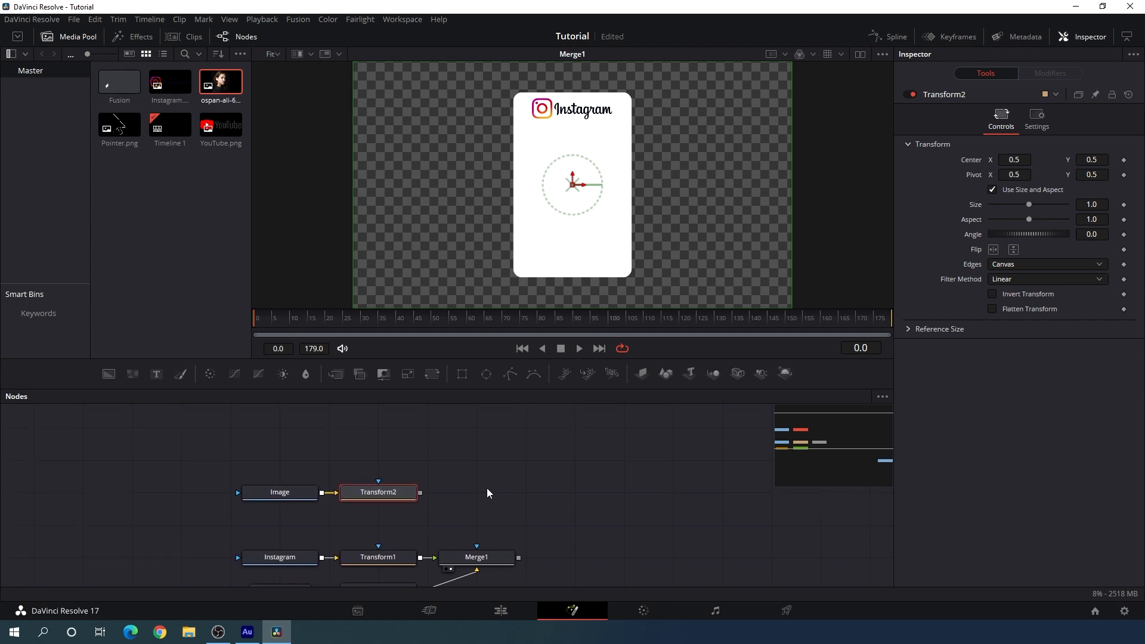
{"action": "left_click", "coordinate": [463, 478]}
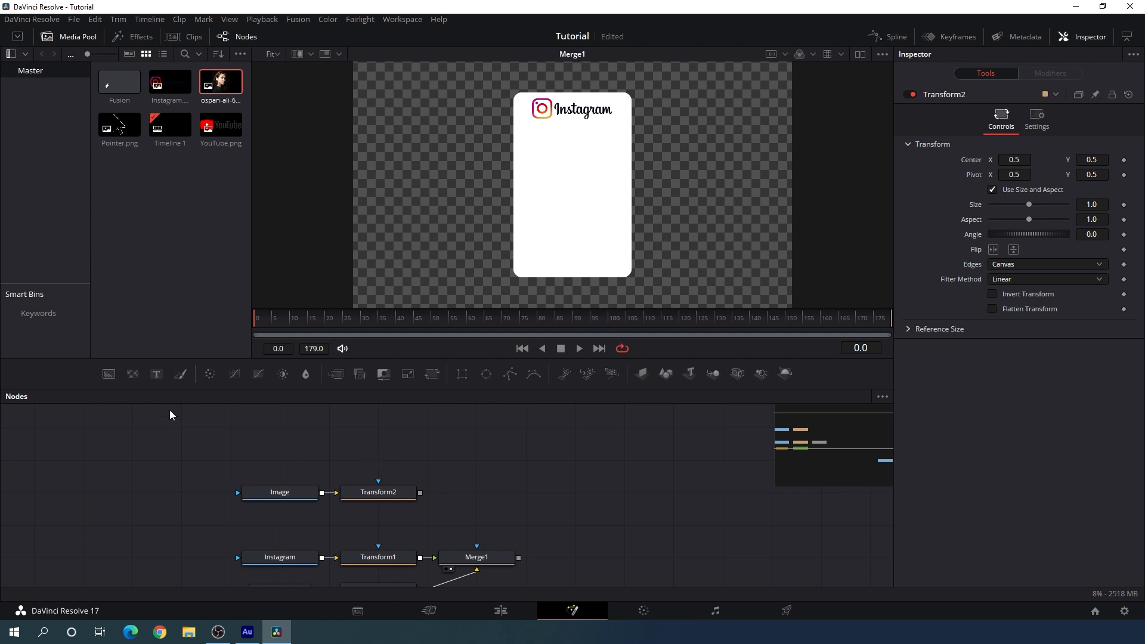
Step: Add a Background node above the Image node and rename it "ImagePlace"
{"action": "left_click_drag", "start_coordinate": [109, 374], "coordinate": [283, 462]}
{"action": "key", "text": "F2"}
{"action": "key", "text": "BackSpace"}
{"action": "type", "text": "Image"}
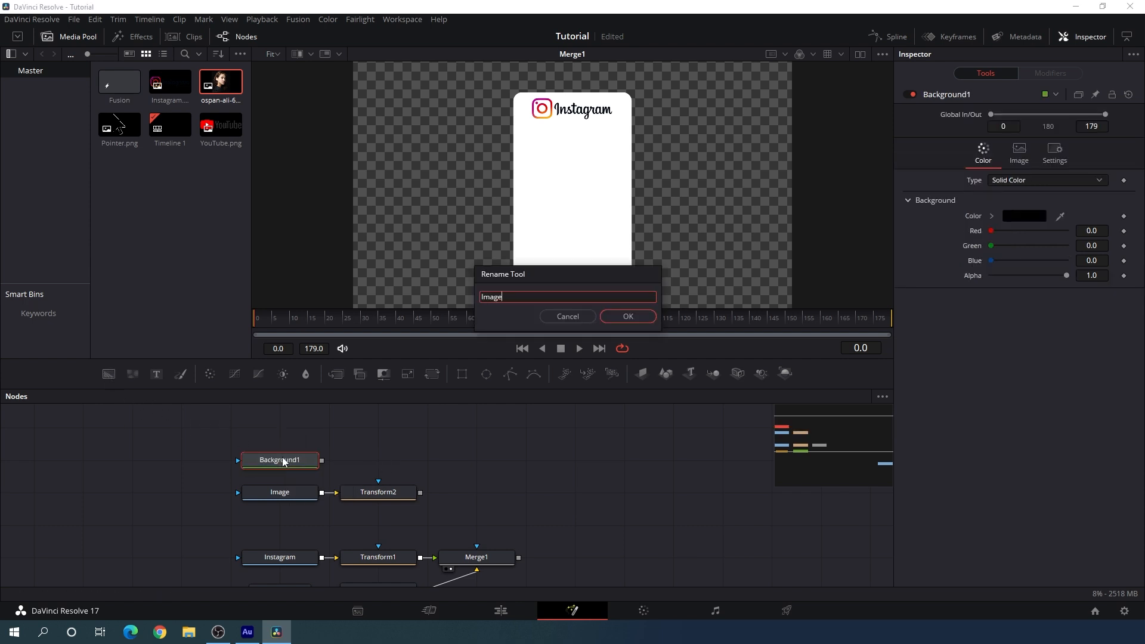
{"action": "type", "text": "Place"}
{"action": "key", "text": "Return"}
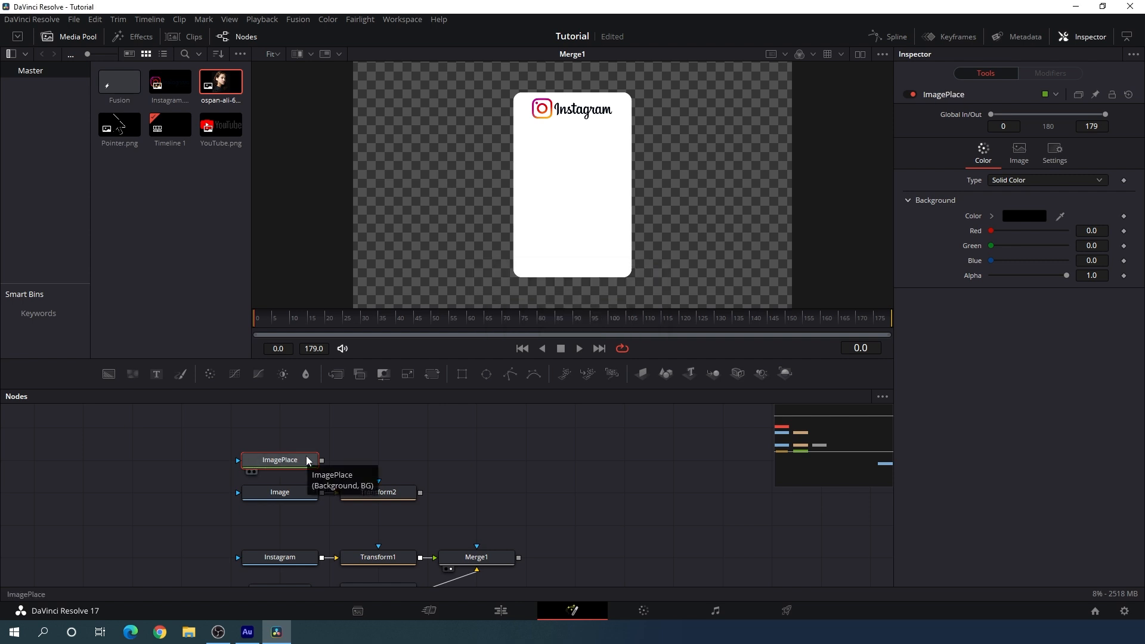
Step: Show ImagePlace in the viewer and mask it with an Ellipse node placed to its left
{"action": "left_click_drag", "start_coordinate": [295, 458], "coordinate": [405, 243]}
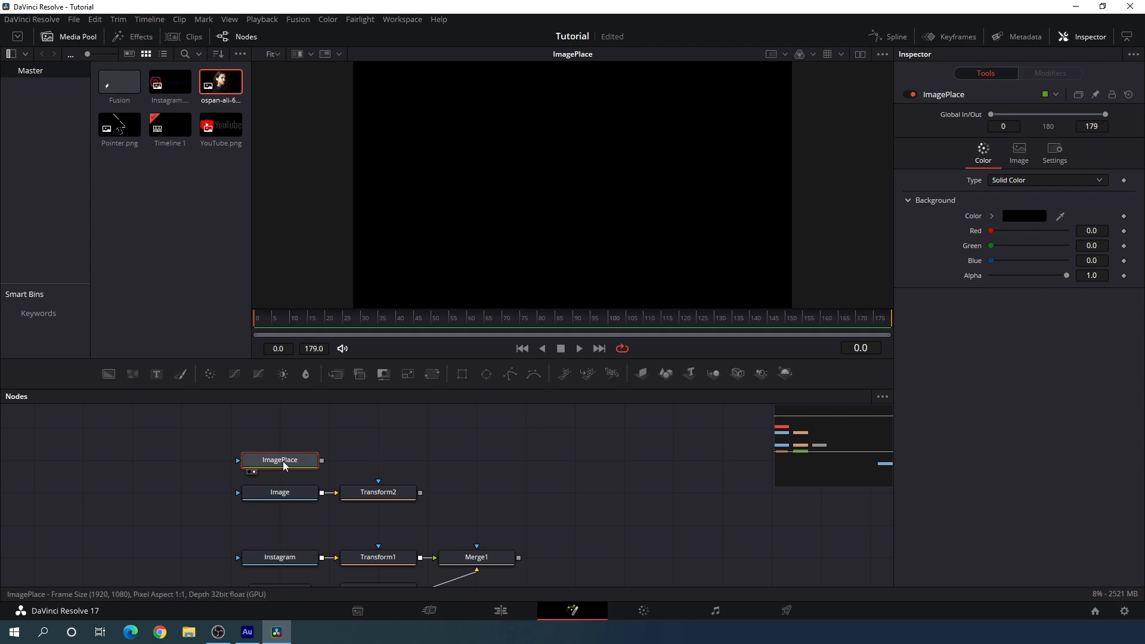
{"action": "left_click", "coordinate": [486, 374]}
{"action": "left_click_drag", "start_coordinate": [304, 428], "coordinate": [205, 459]}
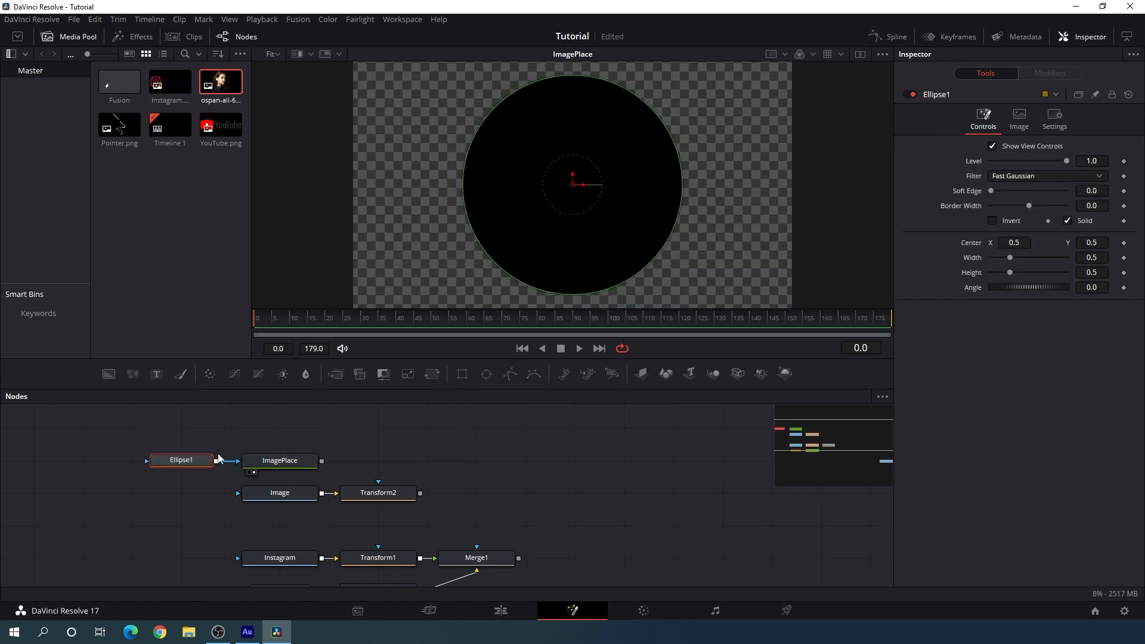
{"action": "left_click", "coordinate": [349, 504]}
{"action": "left_click_drag", "start_coordinate": [286, 461], "coordinate": [482, 218]}
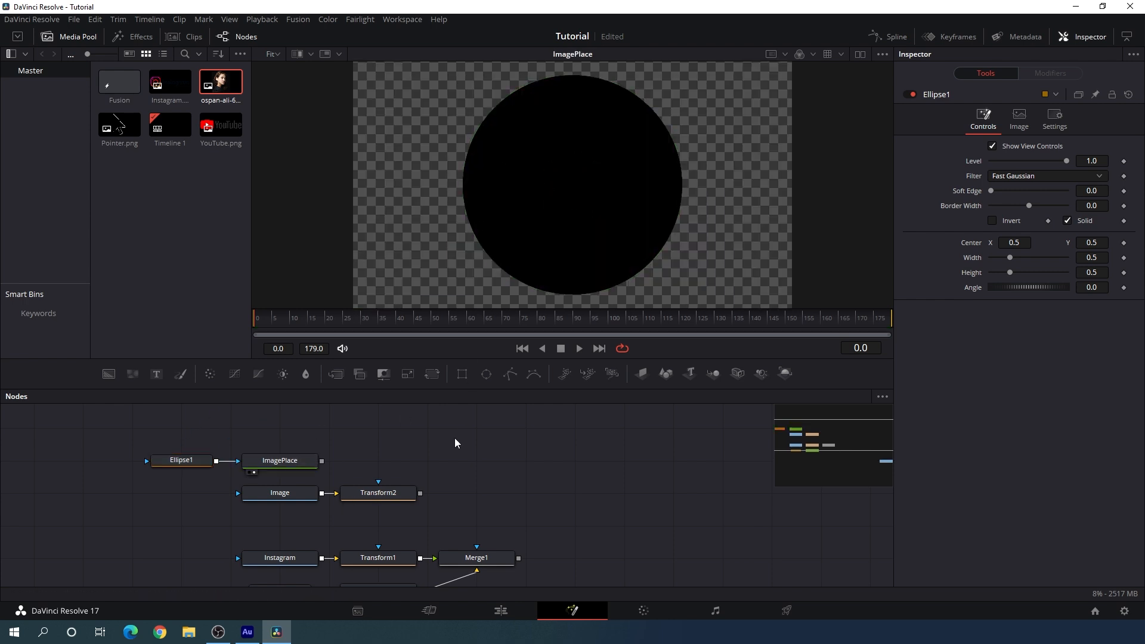
Step: Merge Transform2 over ImagePlace with a new Merge node placed after ImagePlace, show it in the viewer and set its operator to In
{"action": "left_click", "coordinate": [336, 374]}
{"action": "left_click_drag", "start_coordinate": [377, 431], "coordinate": [476, 460]}
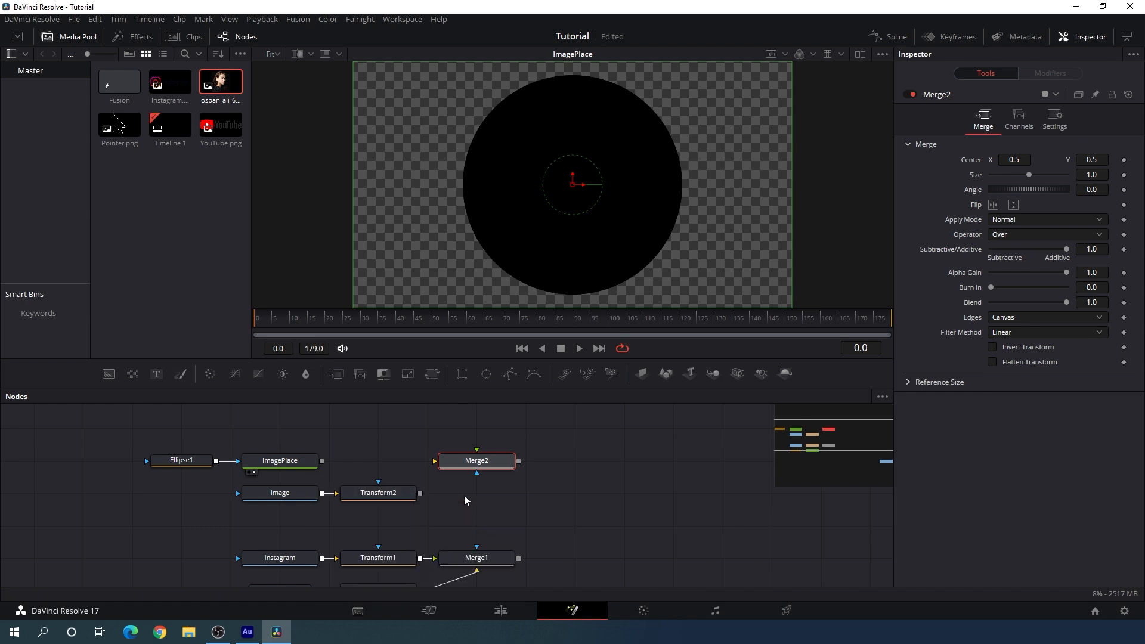
{"action": "left_click_drag", "start_coordinate": [434, 461], "coordinate": [293, 463]}
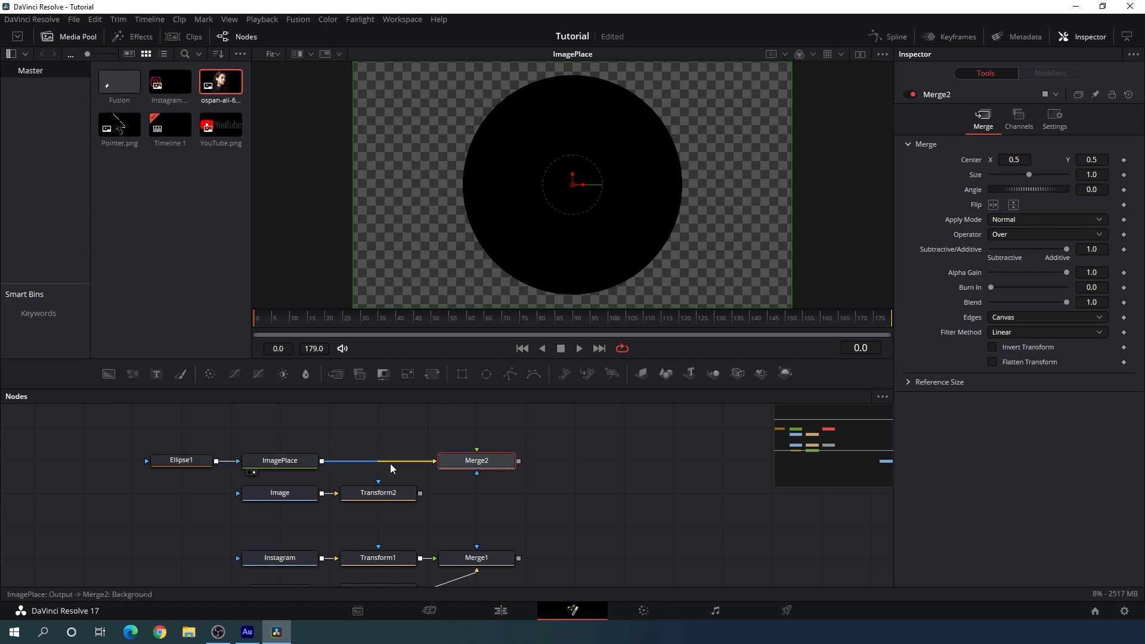
{"action": "left_click_drag", "start_coordinate": [476, 453], "coordinate": [400, 464]}
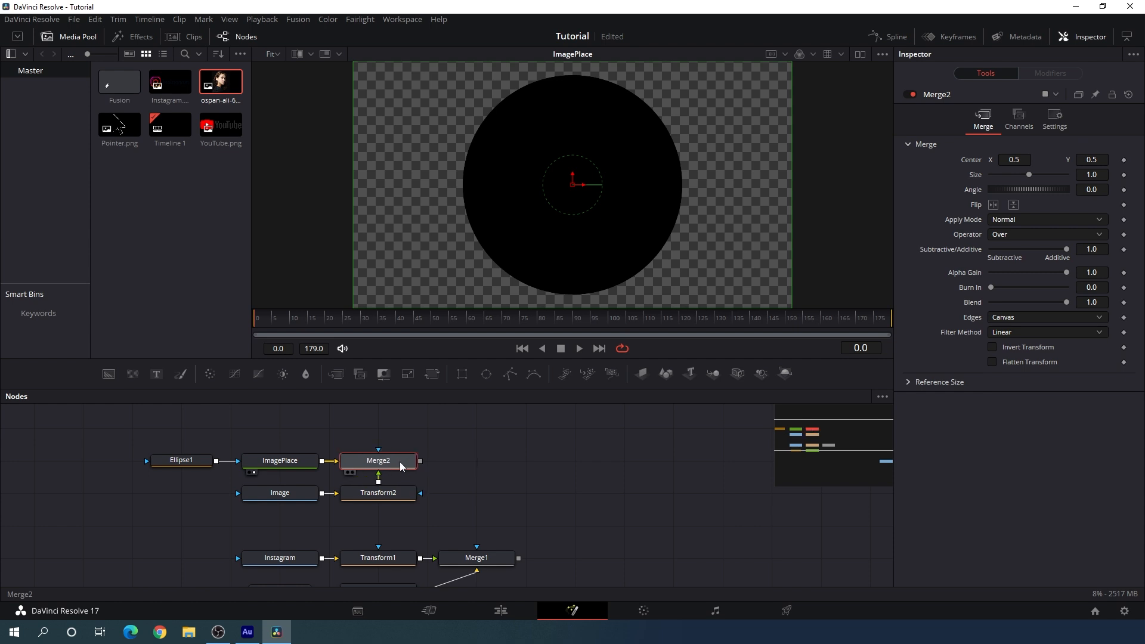
{"action": "key", "text": "1"}
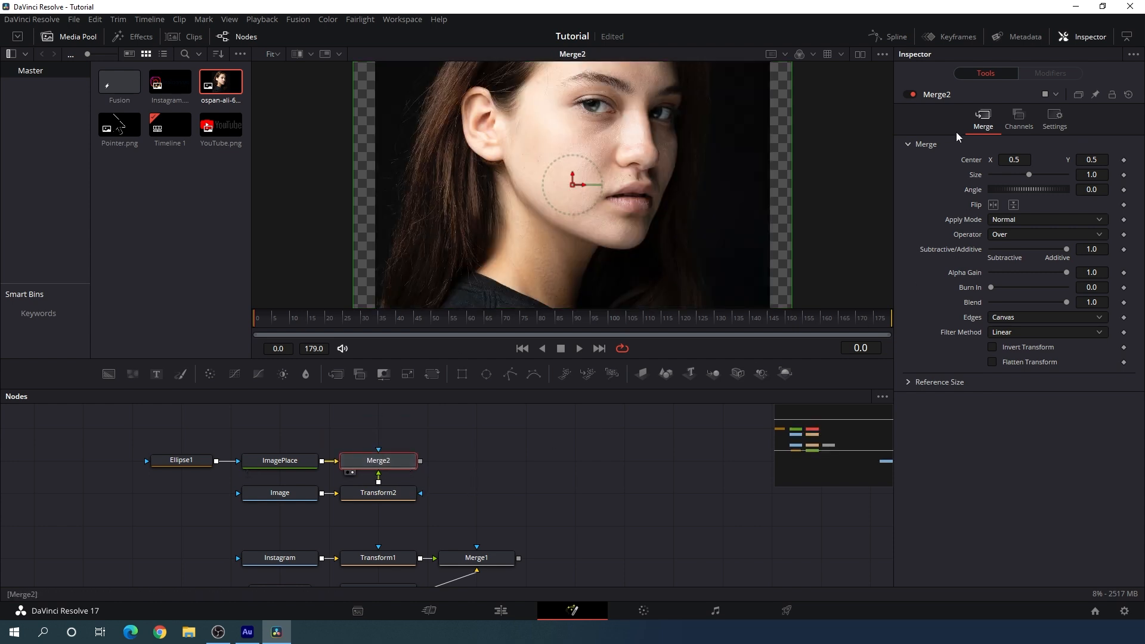
{"action": "left_click", "coordinate": [1013, 235]}
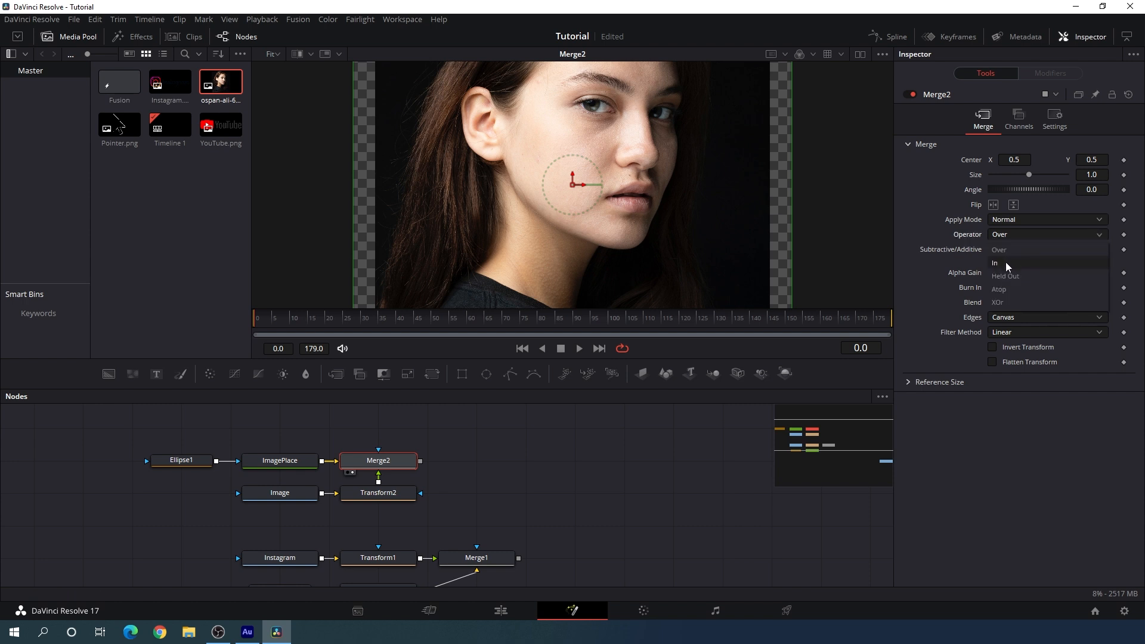
{"action": "left_click", "coordinate": [1004, 263]}
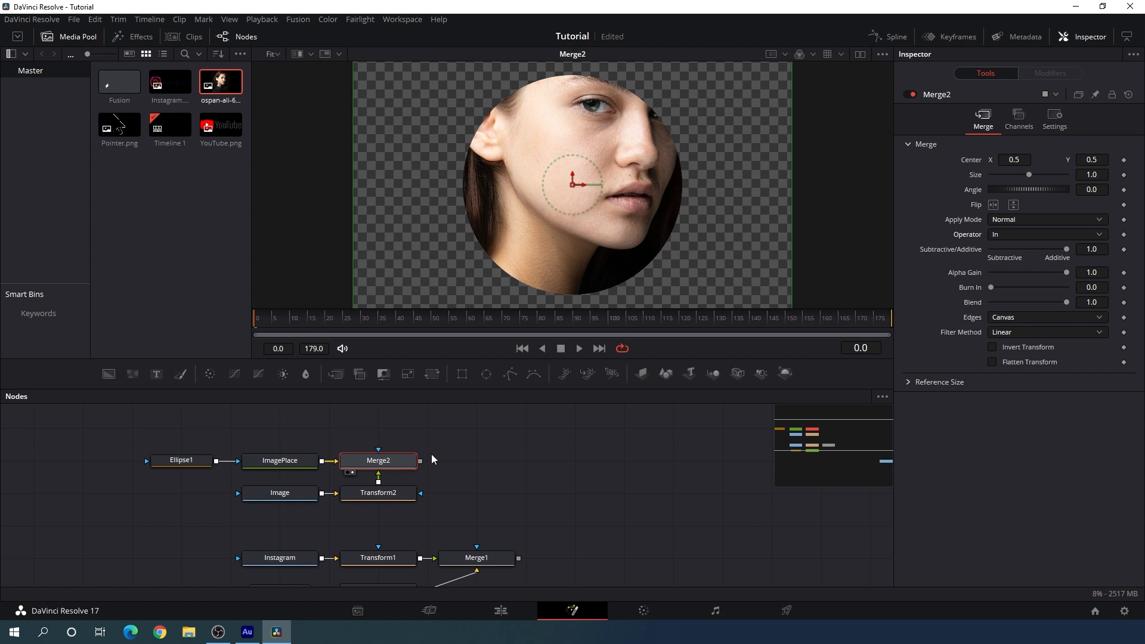
Step: Scale the portrait in Transform2 to 0.56 and shift it down inside the circle to a Y center of about 0.474
{"action": "left_click", "coordinate": [385, 496]}
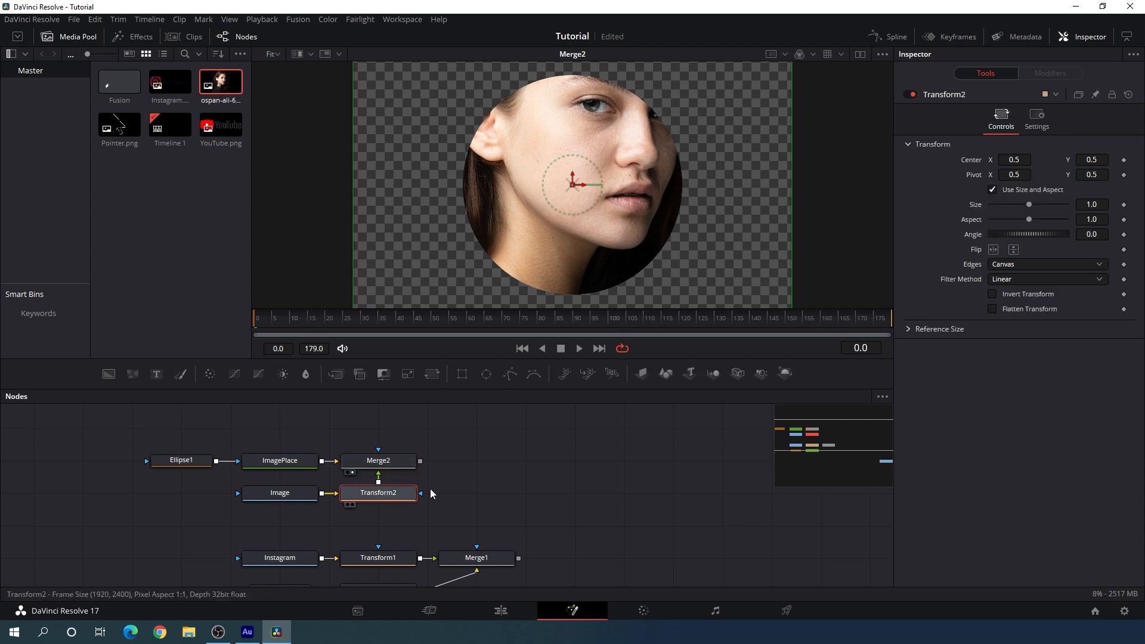
{"action": "left_click_drag", "start_coordinate": [1028, 205], "coordinate": [1014, 206]}
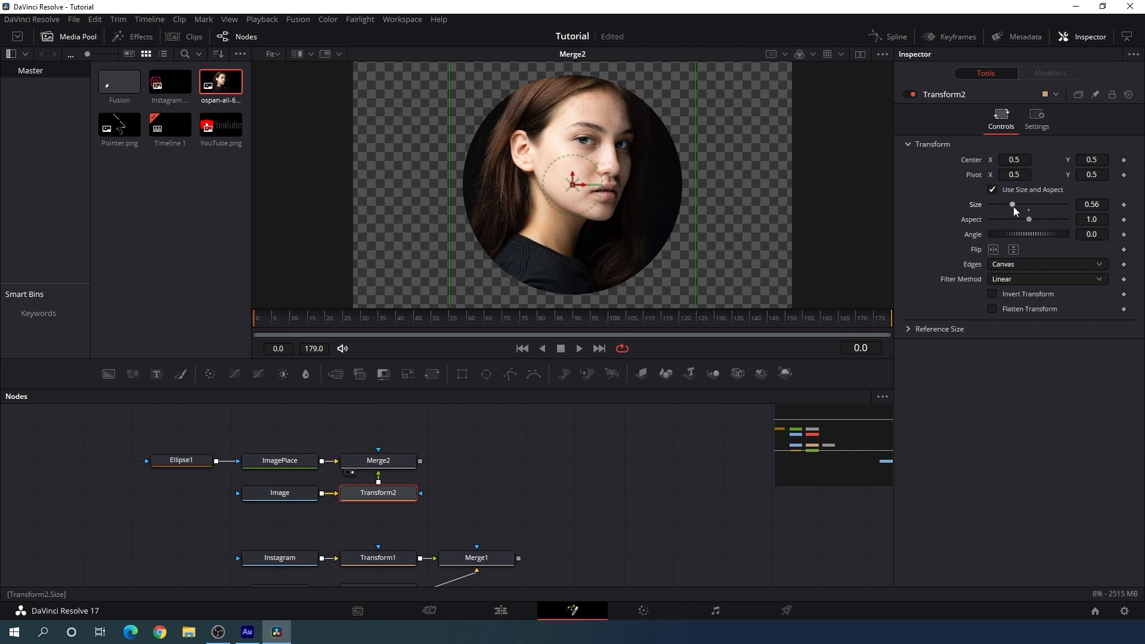
{"action": "left_click_drag", "start_coordinate": [573, 176], "coordinate": [576, 191]}
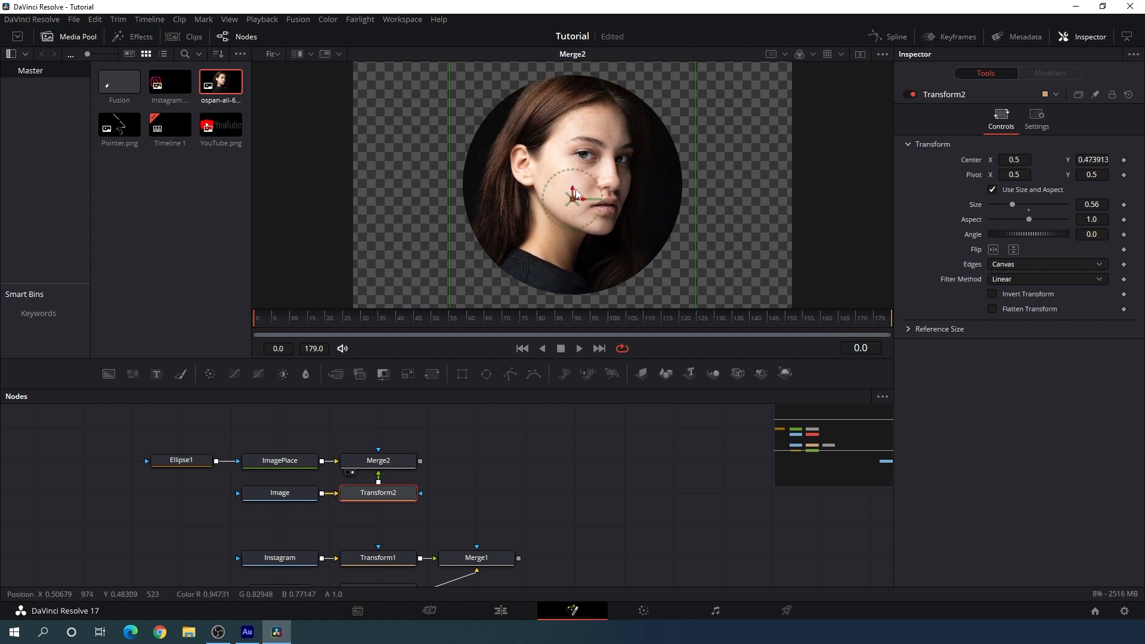
{"action": "left_click", "coordinate": [645, 475]}
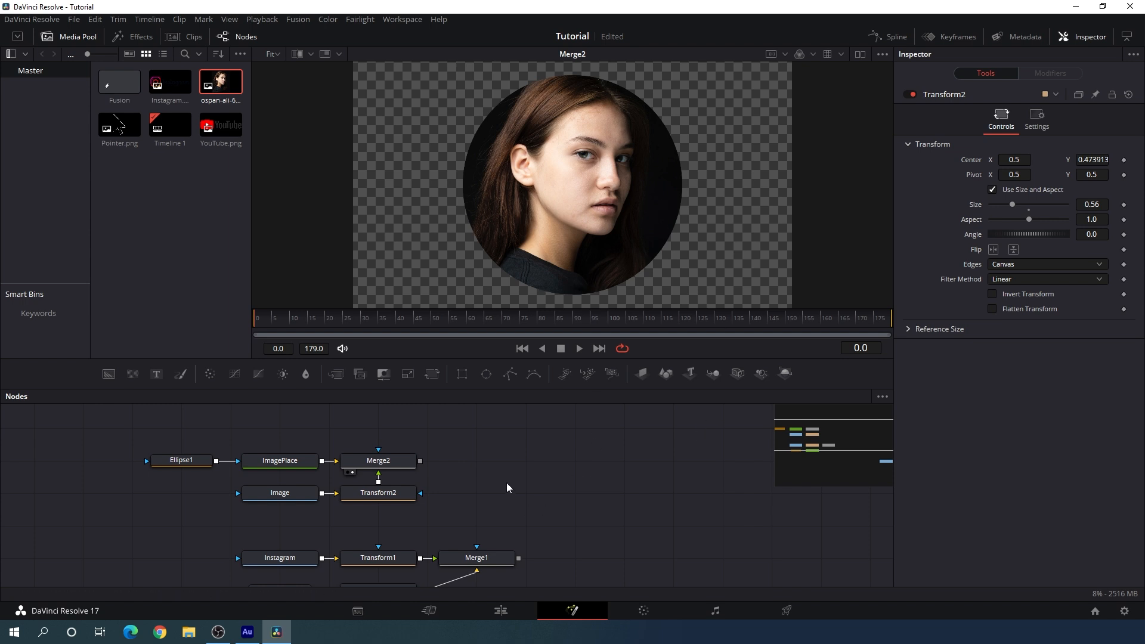
Step: Duplicate the ImagePlace node with its Ellipse mask and place the copies above the originals
{"action": "left_click_drag", "start_coordinate": [503, 450], "coordinate": [547, 463]}
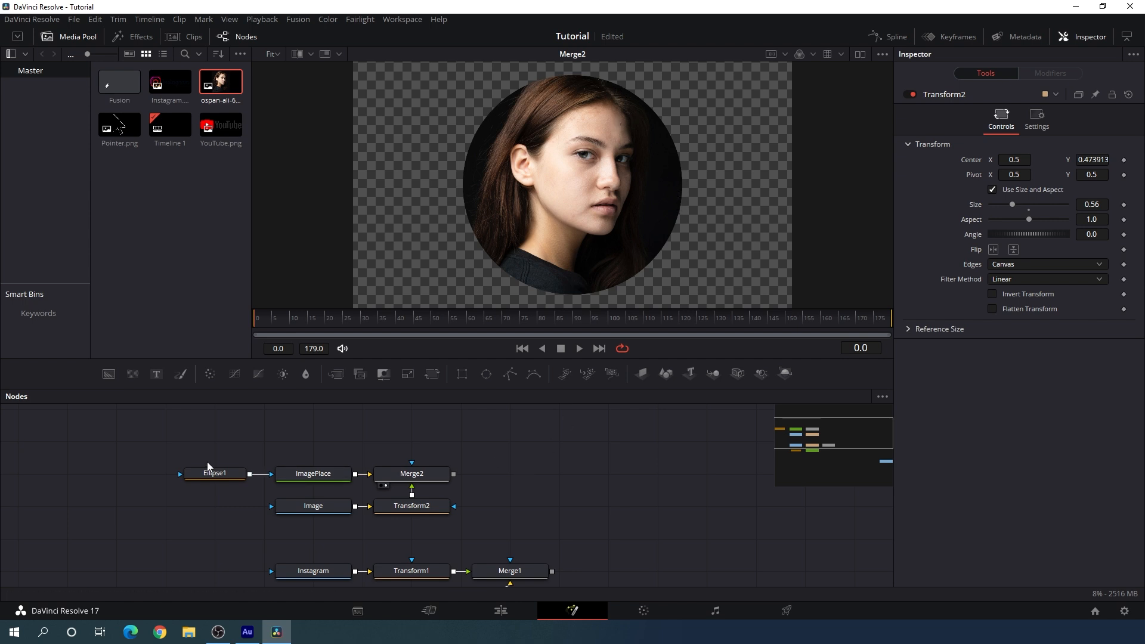
{"action": "left_click_drag", "start_coordinate": [287, 454], "coordinate": [321, 477]}
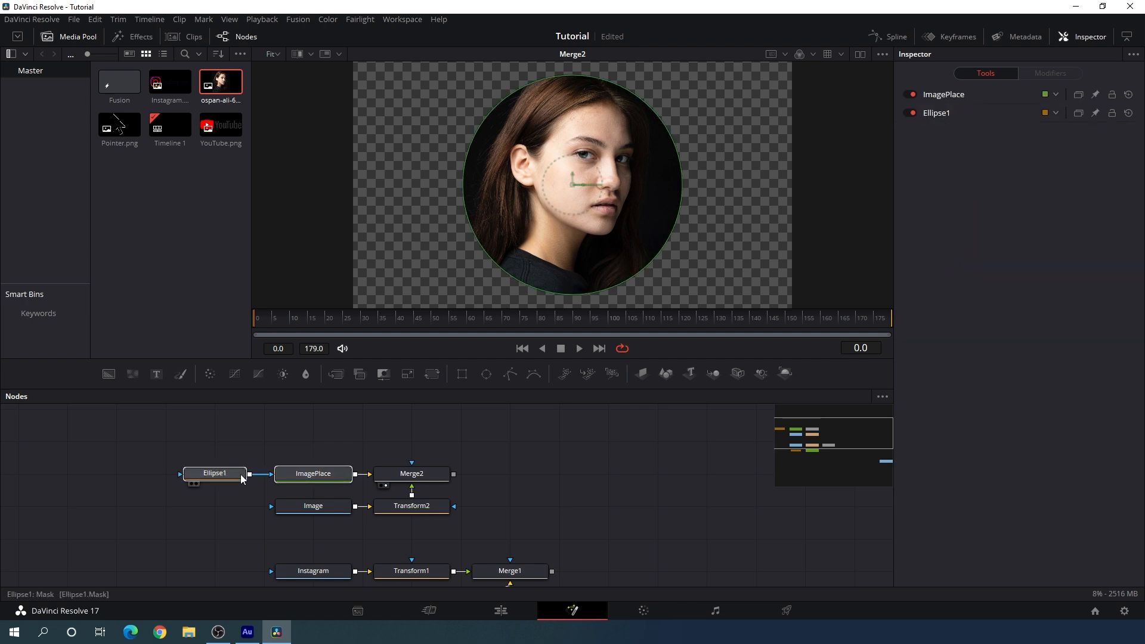
{"action": "left_click", "coordinate": [349, 442]}
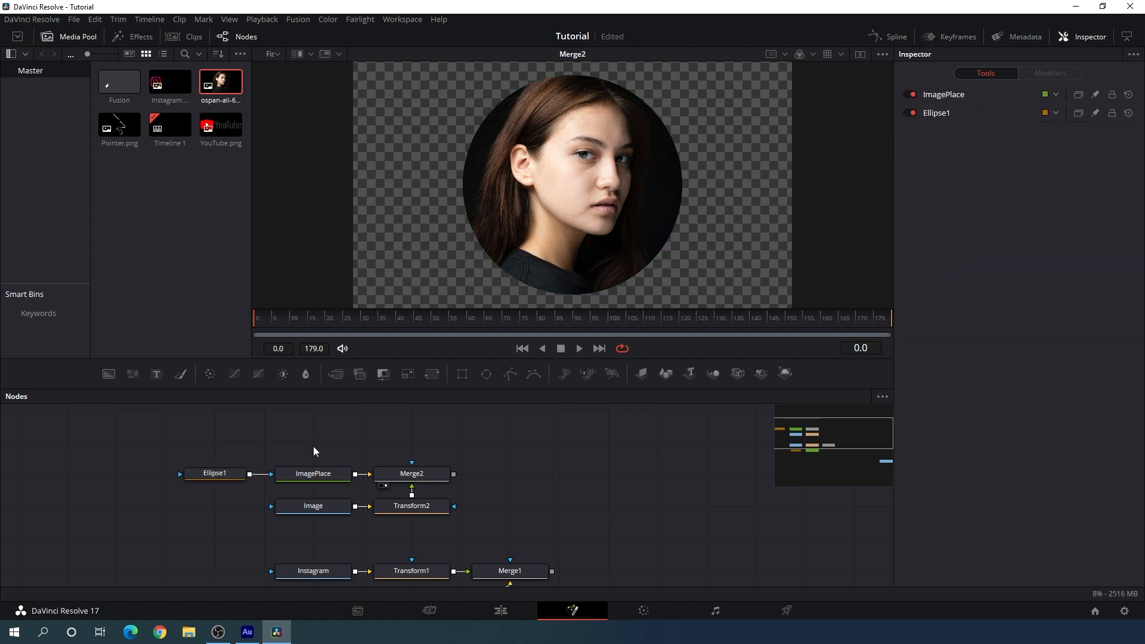
{"action": "key", "text": "ctrl+v"}
Step: Rename the duplicated background node "Color" and make its fill green with a Green value of about 0.819
{"action": "left_click", "coordinate": [319, 442]}
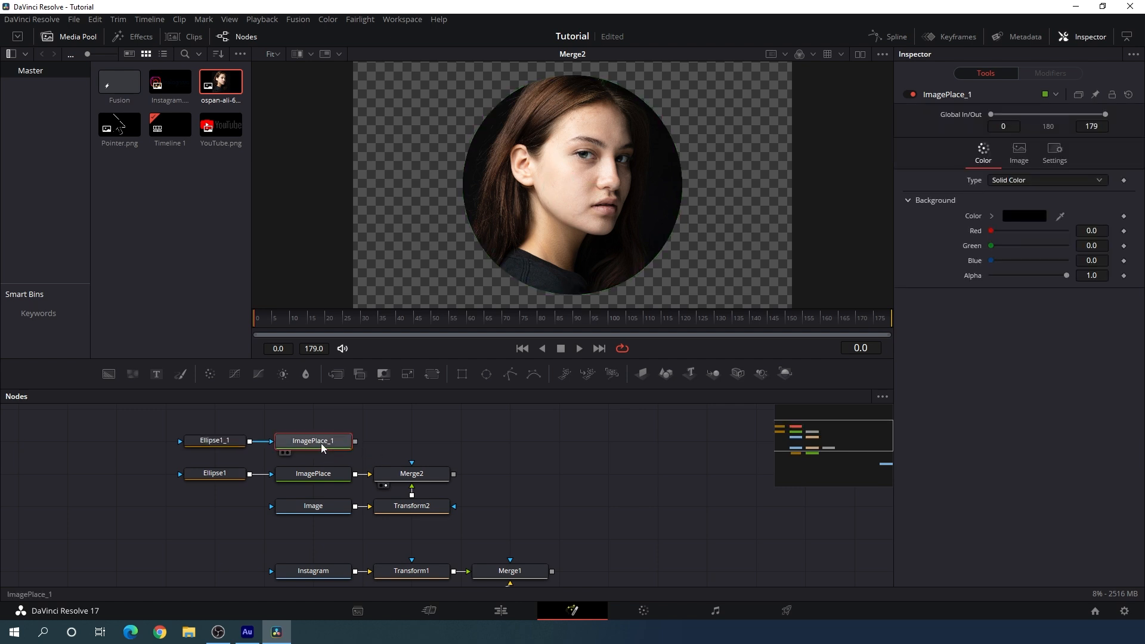
{"action": "key", "text": "F2"}
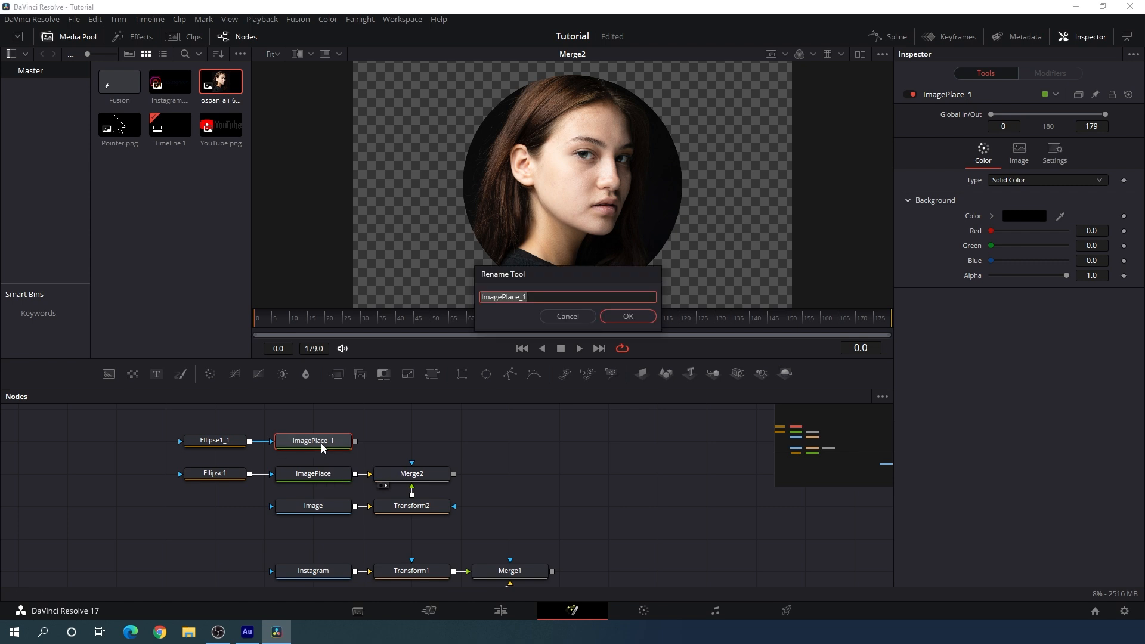
{"action": "type", "text": "Color"}
{"action": "key", "text": "Return"}
{"action": "left_click_drag", "start_coordinate": [993, 246], "coordinate": [1059, 256]}
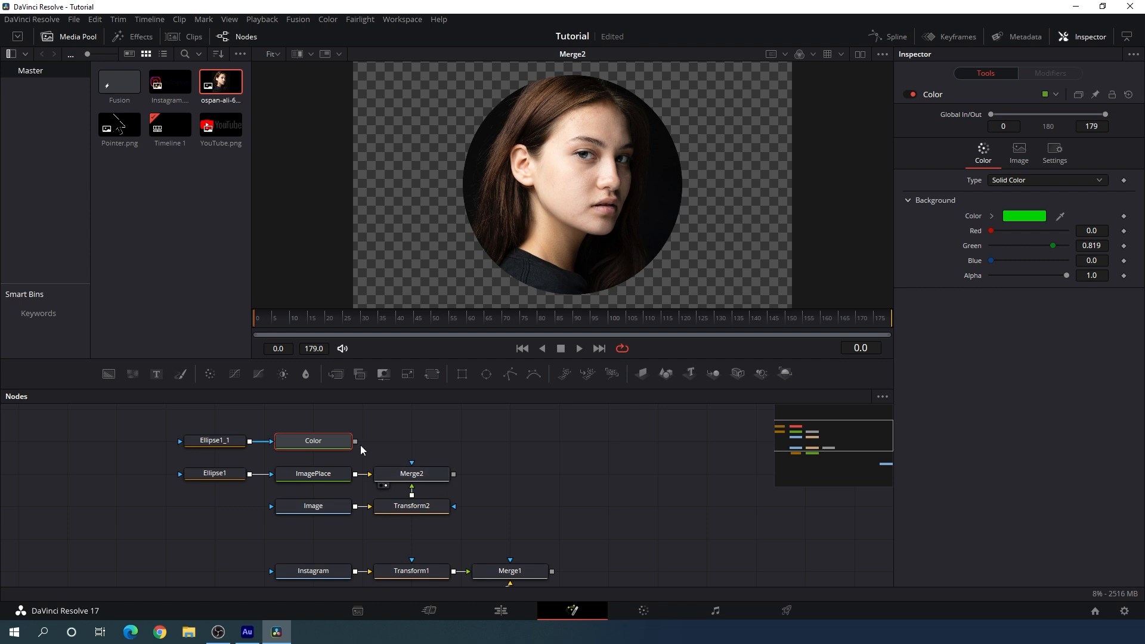
Step: Merge the Color node over Merge2, place the new Merge node beside Color and show it in the viewer
{"action": "left_click_drag", "start_coordinate": [355, 441], "coordinate": [455, 475]}
{"action": "left_click_drag", "start_coordinate": [538, 475], "coordinate": [456, 442]}
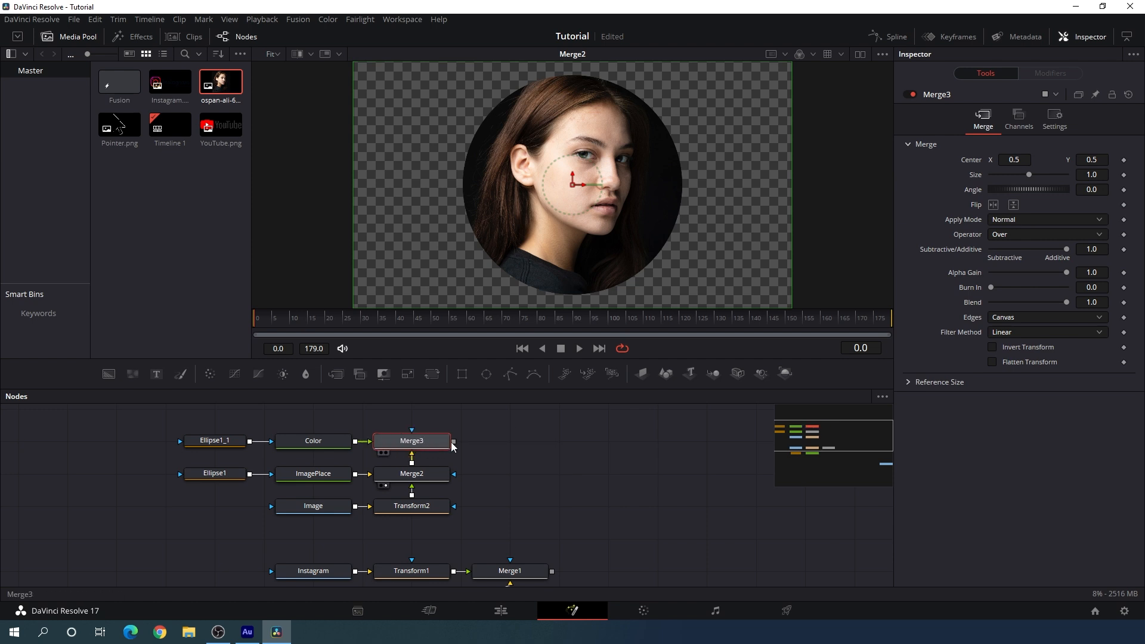
{"action": "key", "text": "1"}
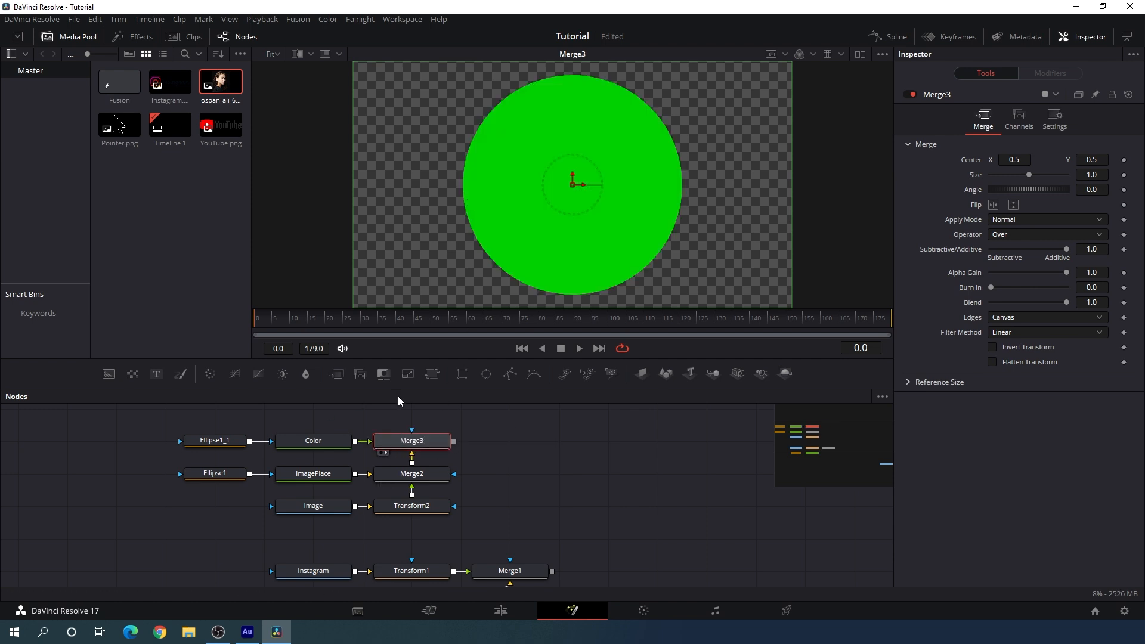
Step: Turn the Color node's ellipse mask into an outline by disabling Solid and setting Border Width to 0.01
{"action": "left_click", "coordinate": [225, 444]}
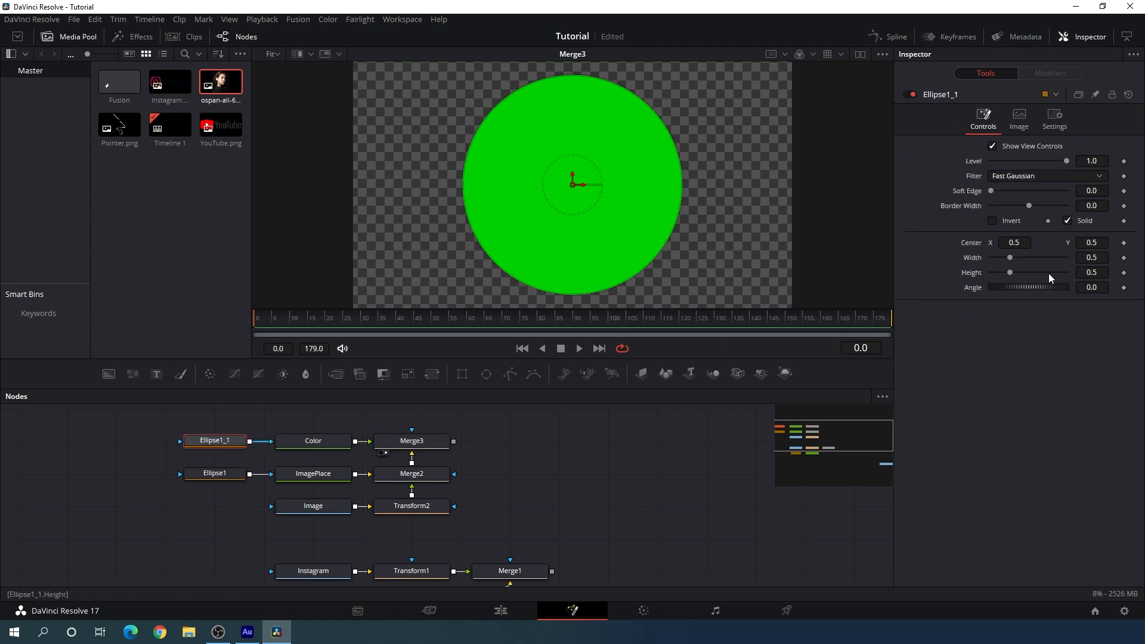
{"action": "left_click", "coordinate": [1067, 221]}
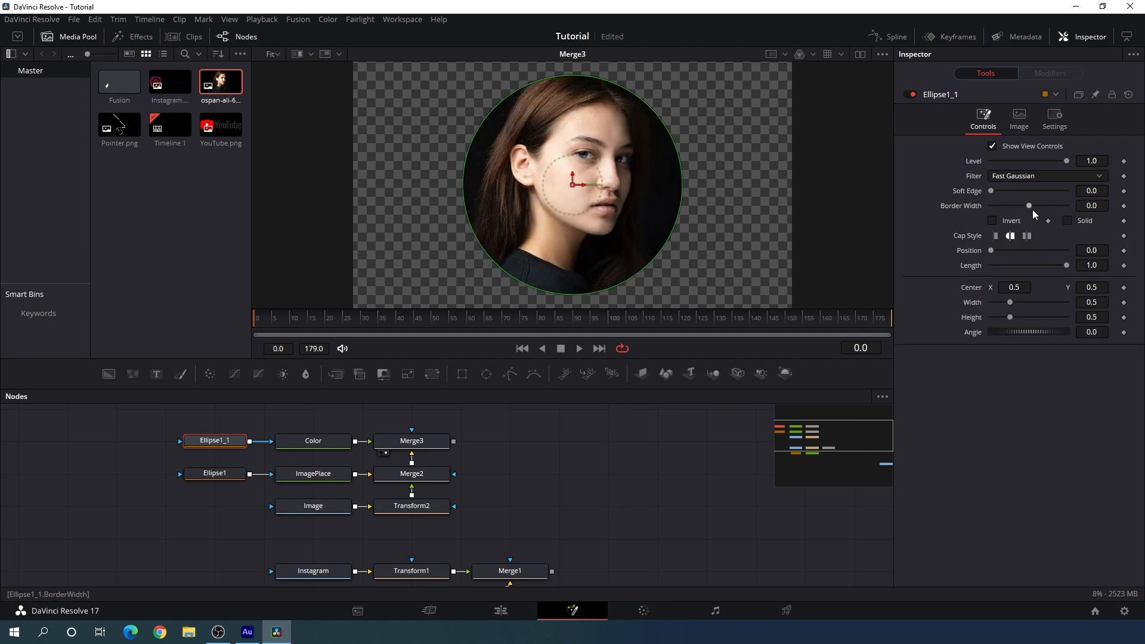
{"action": "left_click_drag", "start_coordinate": [1031, 205], "coordinate": [1033, 206]}
{"action": "left_click", "coordinate": [1091, 206]}
{"action": "type", "text": "0.01"}
{"action": "key", "text": "Tab"}
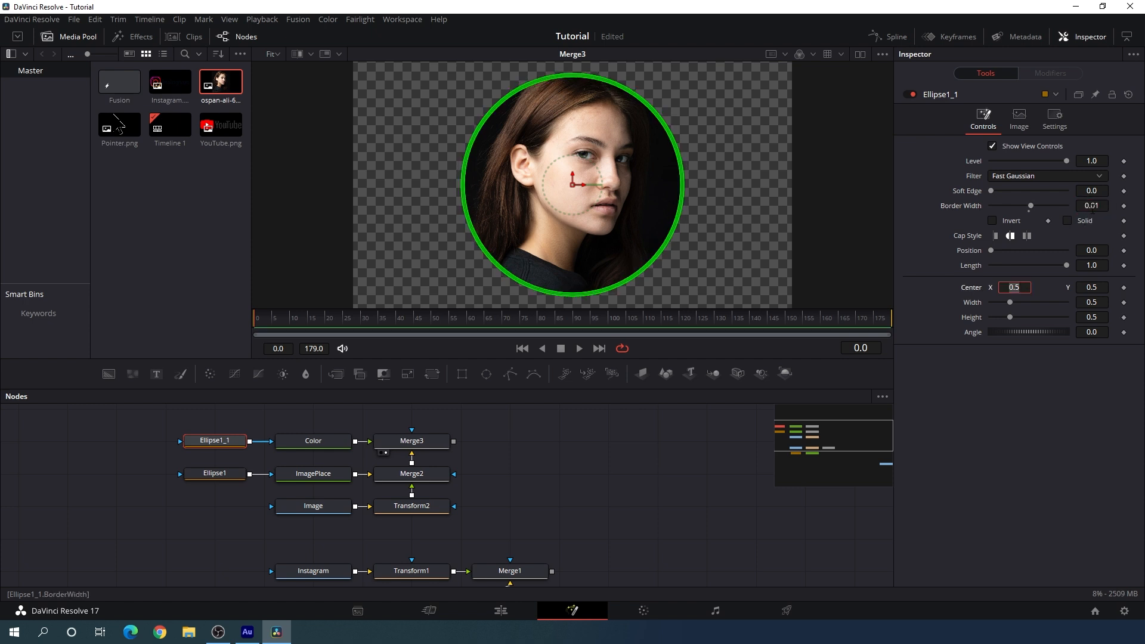
Step: Change the Color node's fill type to Gradient and set the gradient's start color to pink #ff007f
{"action": "left_click", "coordinate": [317, 446]}
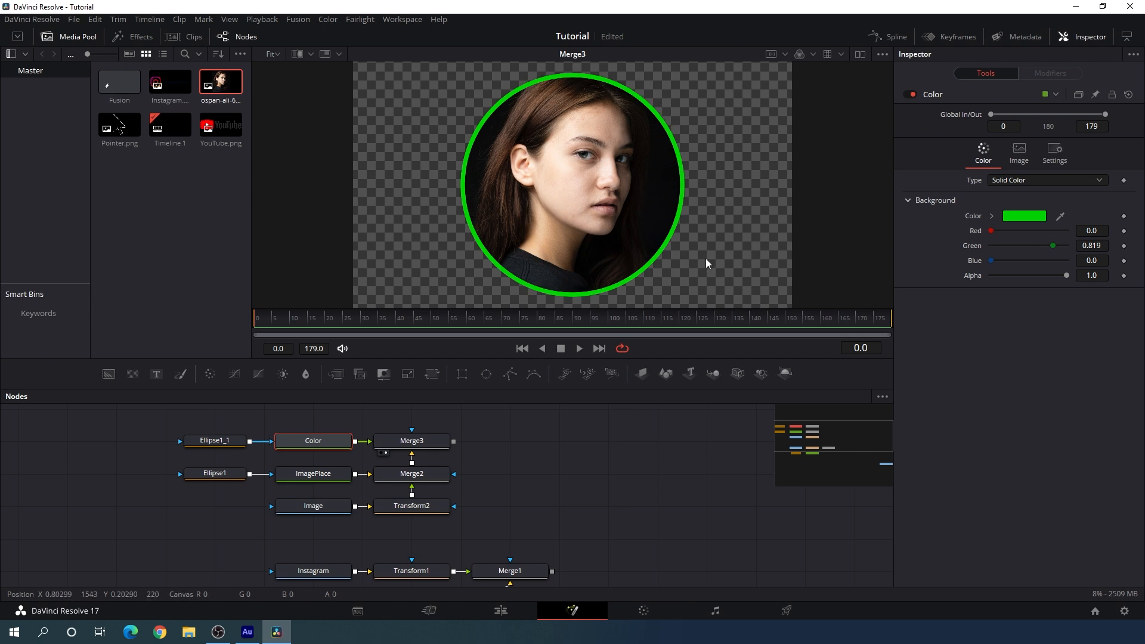
{"action": "left_click", "coordinate": [1024, 182]}
{"action": "left_click", "coordinate": [1012, 249]}
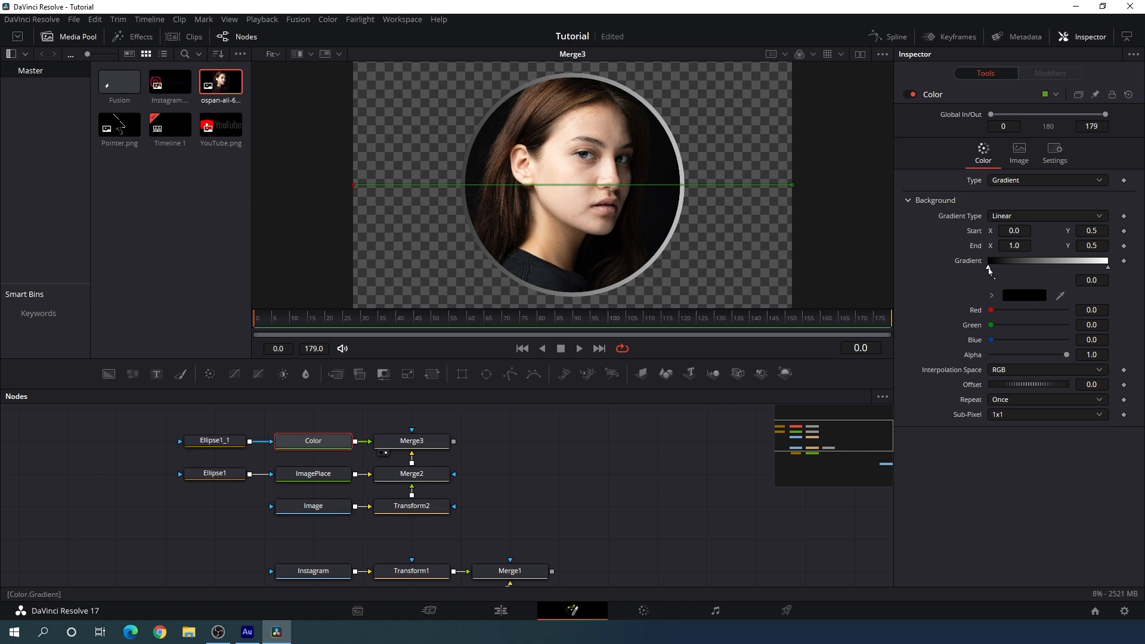
{"action": "left_click", "coordinate": [1004, 297]}
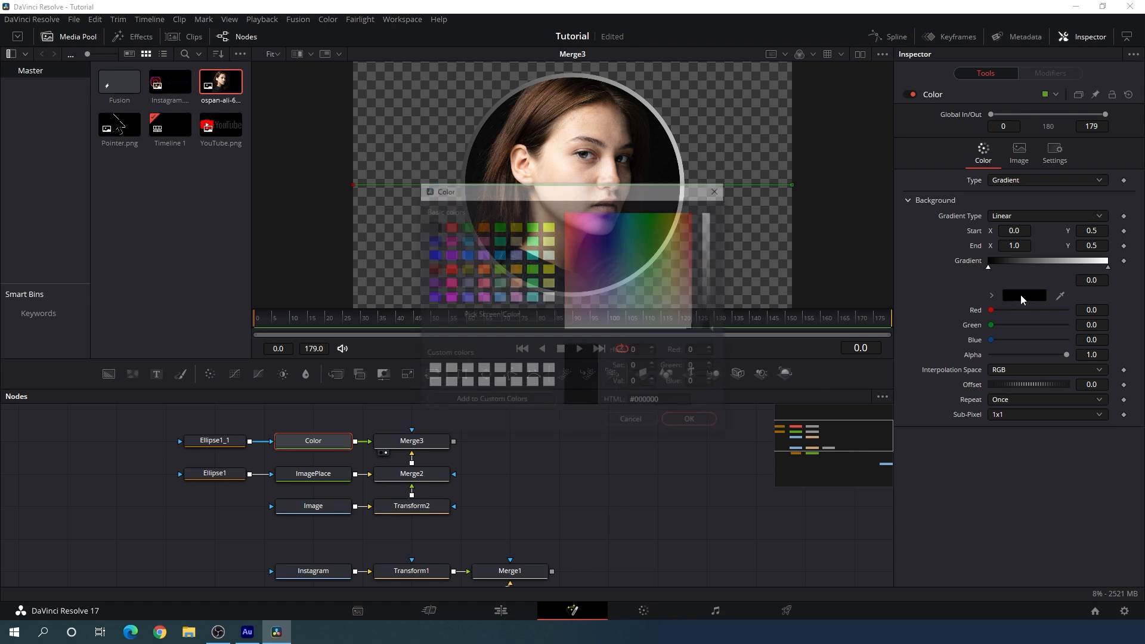
{"action": "left_click", "coordinate": [451, 285]}
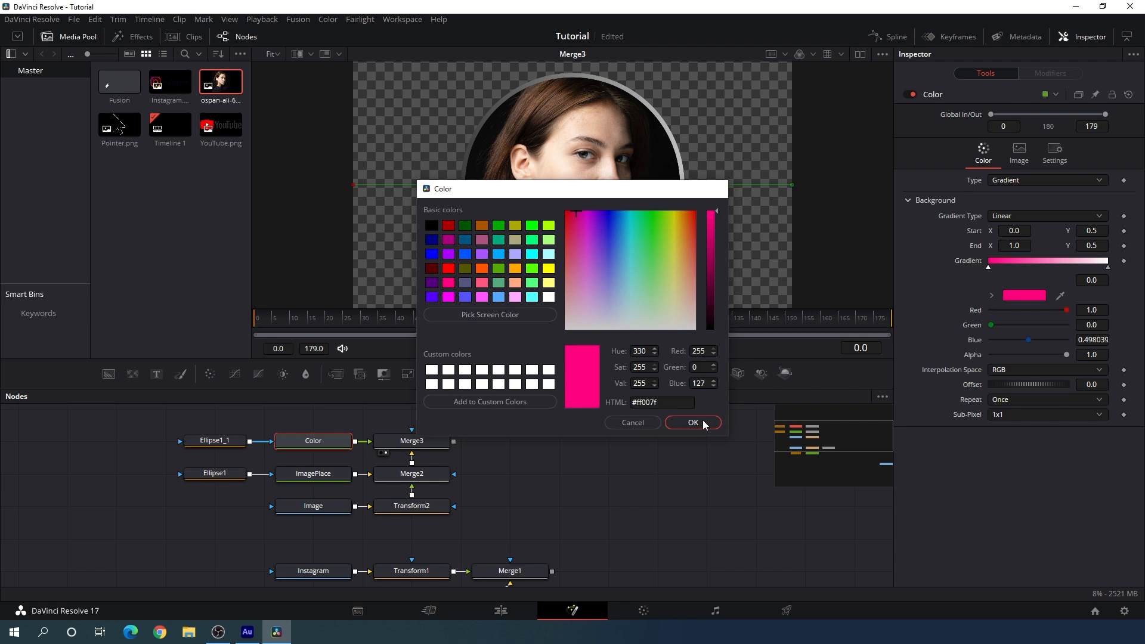
{"action": "left_click", "coordinate": [693, 423]}
Step: Set the end color of the ring's gradient to orange #ffaa00 and deselect the Color node
{"action": "left_click", "coordinate": [1108, 268]}
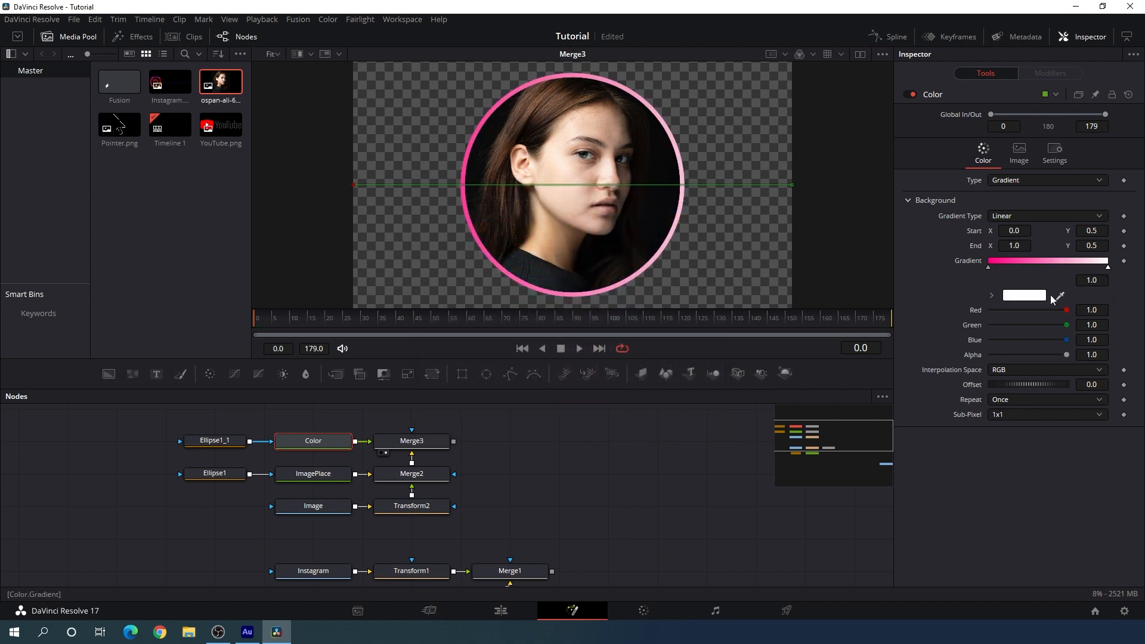
{"action": "left_click", "coordinate": [1033, 300]}
{"action": "left_click", "coordinate": [514, 270]}
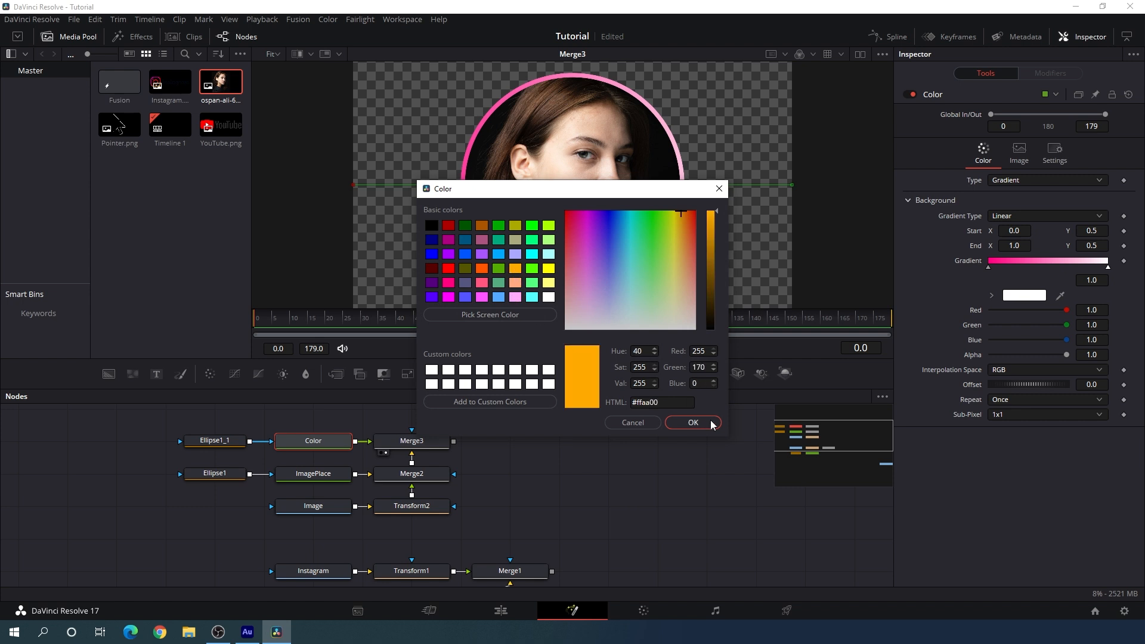
{"action": "left_click", "coordinate": [693, 422]}
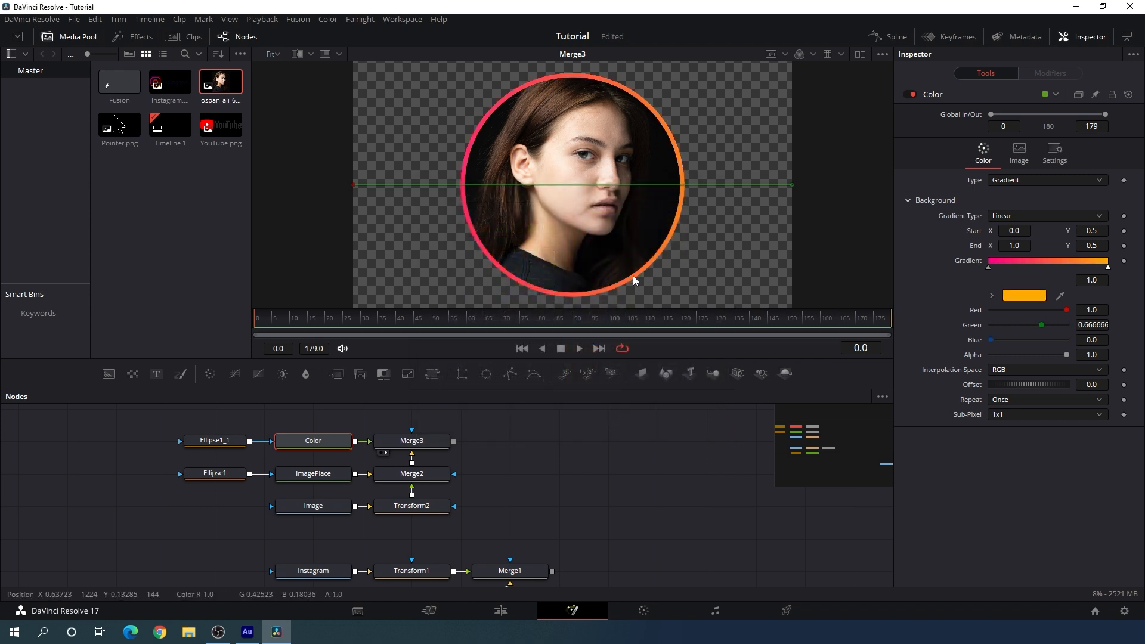
{"action": "left_click", "coordinate": [538, 438]}
Step: Add a Transform node after Merge3 and show the Instagram card from Merge1 in the viewer
{"action": "left_click", "coordinate": [425, 445]}
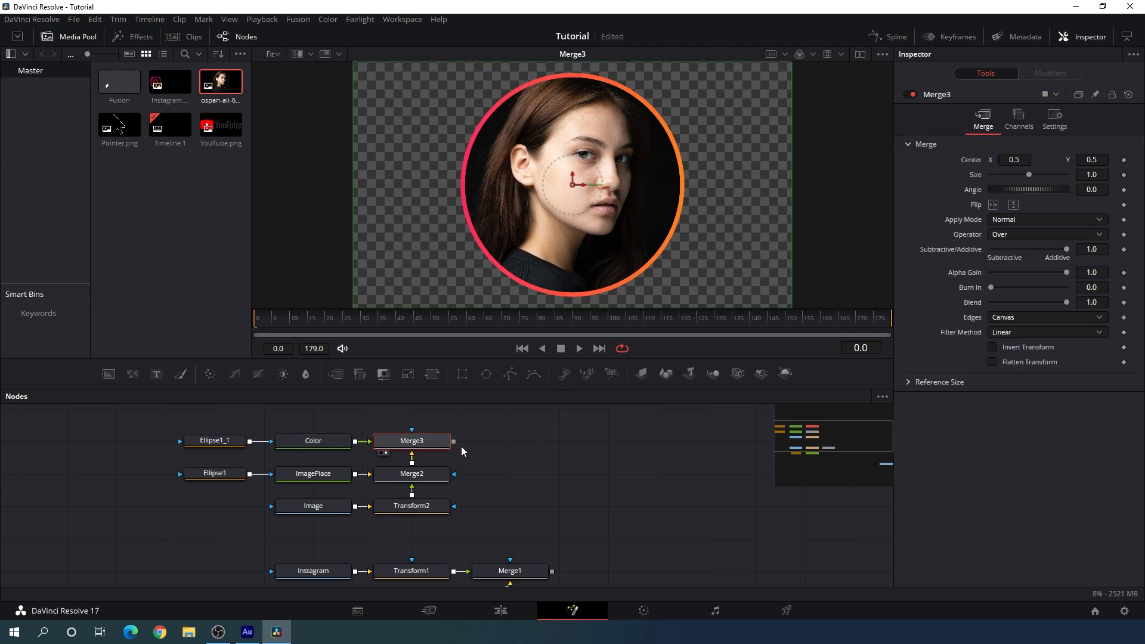
{"action": "left_click", "coordinate": [439, 377]}
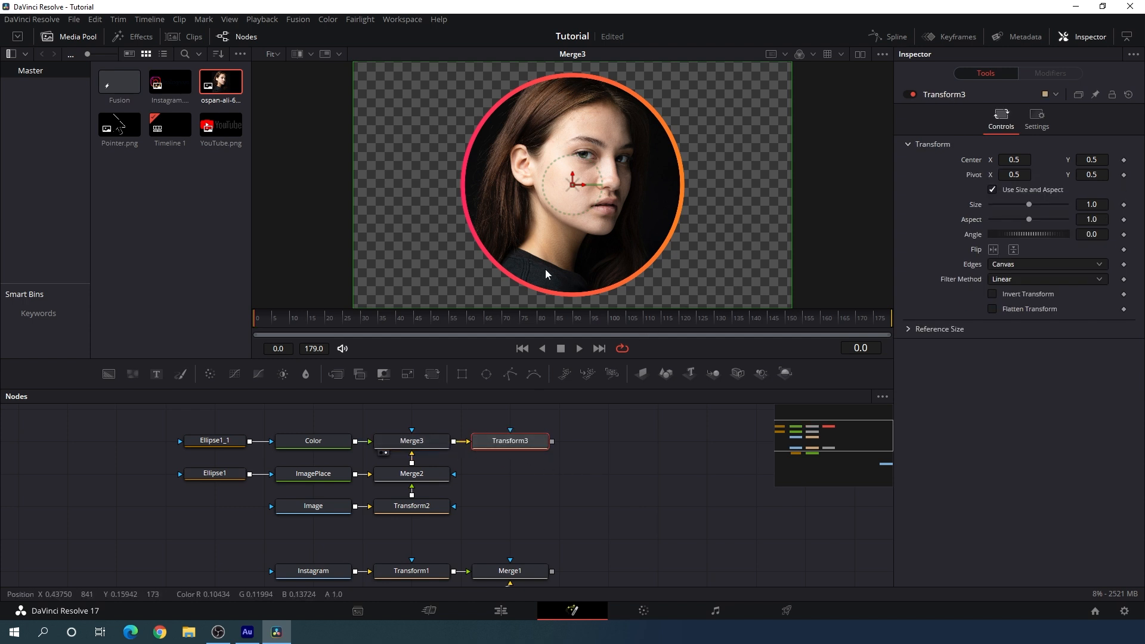
{"action": "left_click_drag", "start_coordinate": [613, 433], "coordinate": [589, 433]}
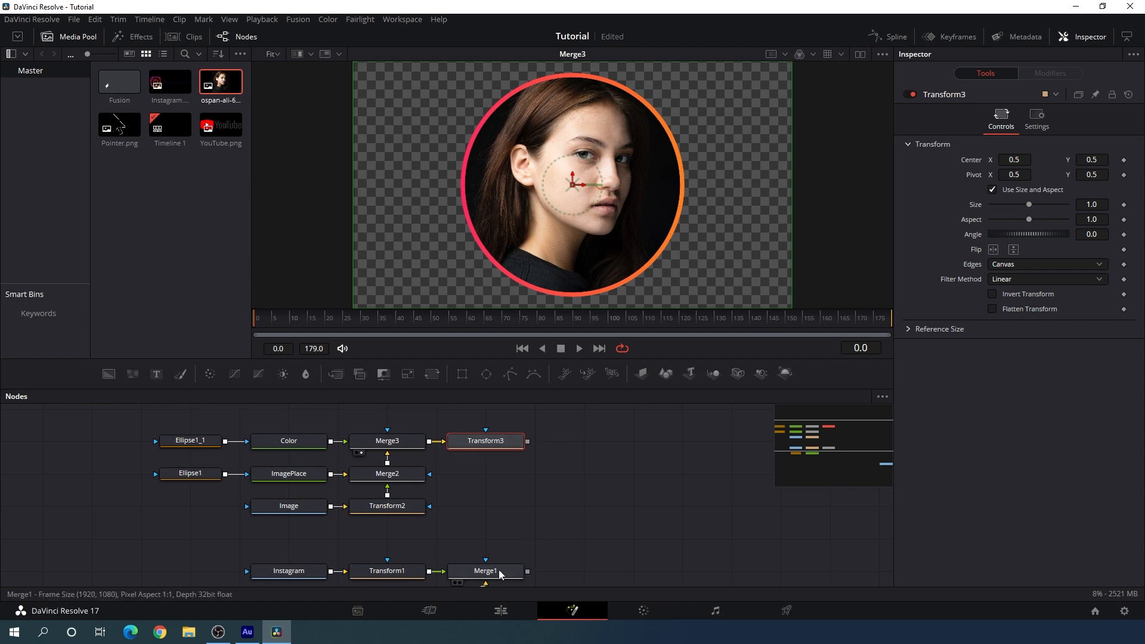
{"action": "key", "text": "1"}
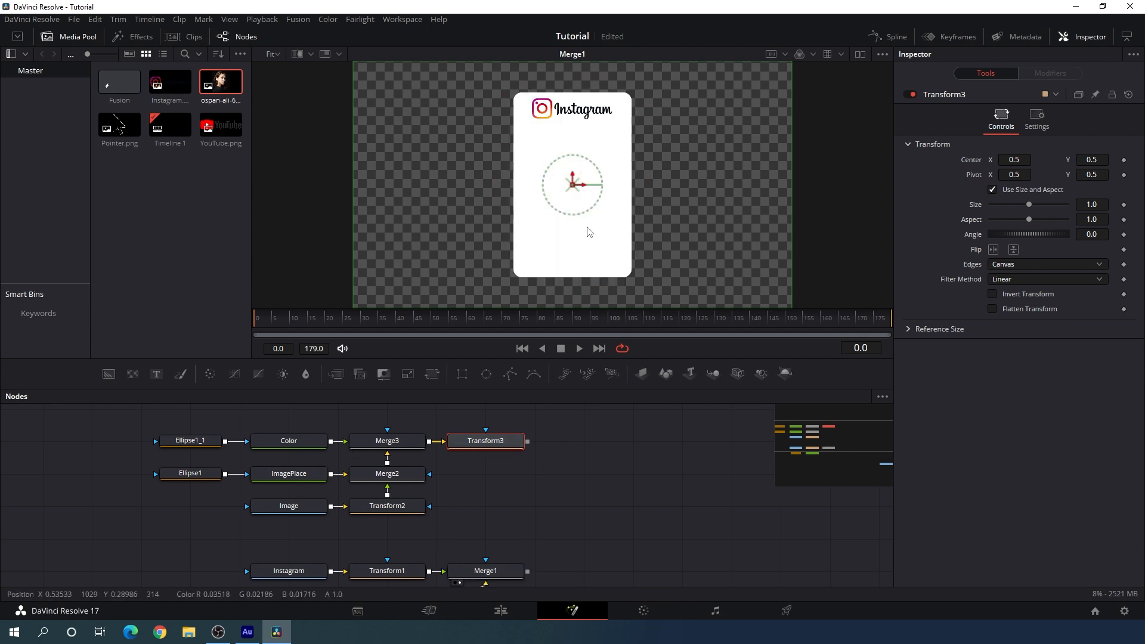
Step: Merge Transform3 over Merge1 with a new Merge node placed beside Transform3, and show the combined result in the viewer
{"action": "left_click", "coordinate": [639, 493]}
{"action": "left_click_drag", "start_coordinate": [336, 376], "coordinate": [623, 445]}
{"action": "left_click_drag", "start_coordinate": [496, 449], "coordinate": [537, 226]}
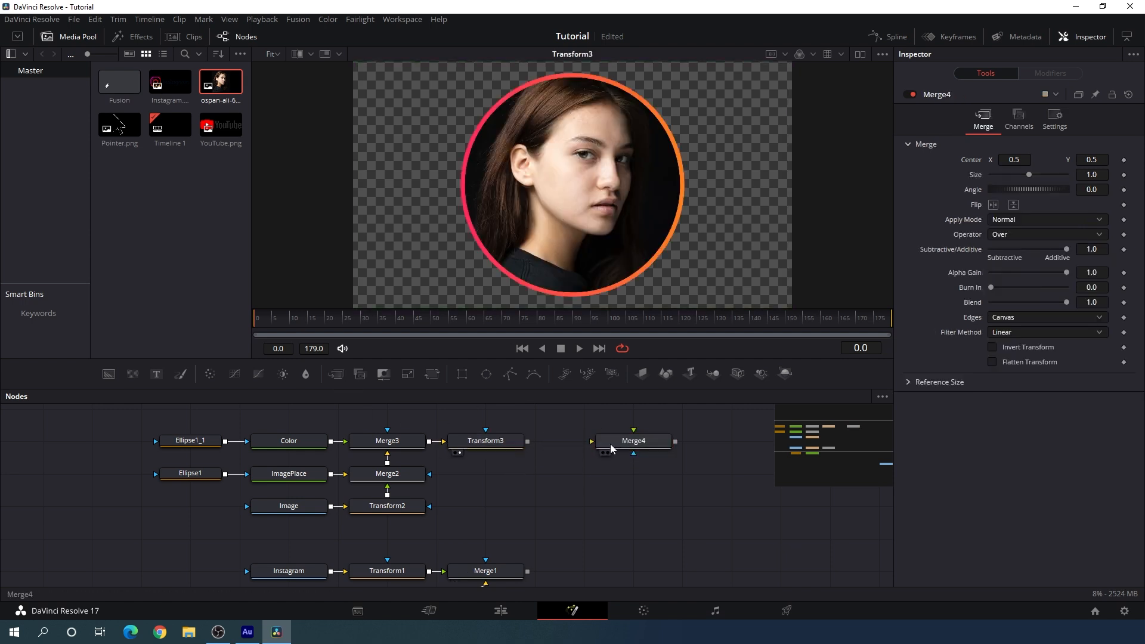
{"action": "left_click_drag", "start_coordinate": [511, 572], "coordinate": [618, 165]}
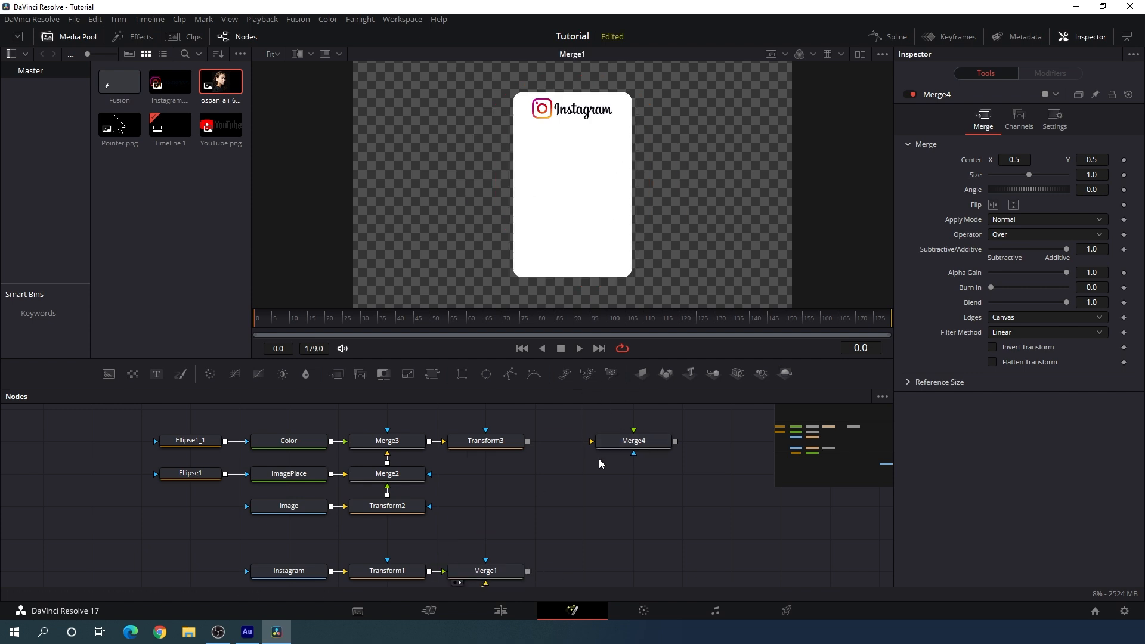
{"action": "left_click_drag", "start_coordinate": [591, 442], "coordinate": [527, 572]}
{"action": "left_click_drag", "start_coordinate": [633, 430], "coordinate": [503, 446]}
{"action": "left_click_drag", "start_coordinate": [622, 445], "coordinate": [618, 167]}
Step: Scale the circular portrait down by setting Transform3's size to 0.3
{"action": "left_click", "coordinate": [514, 440]}
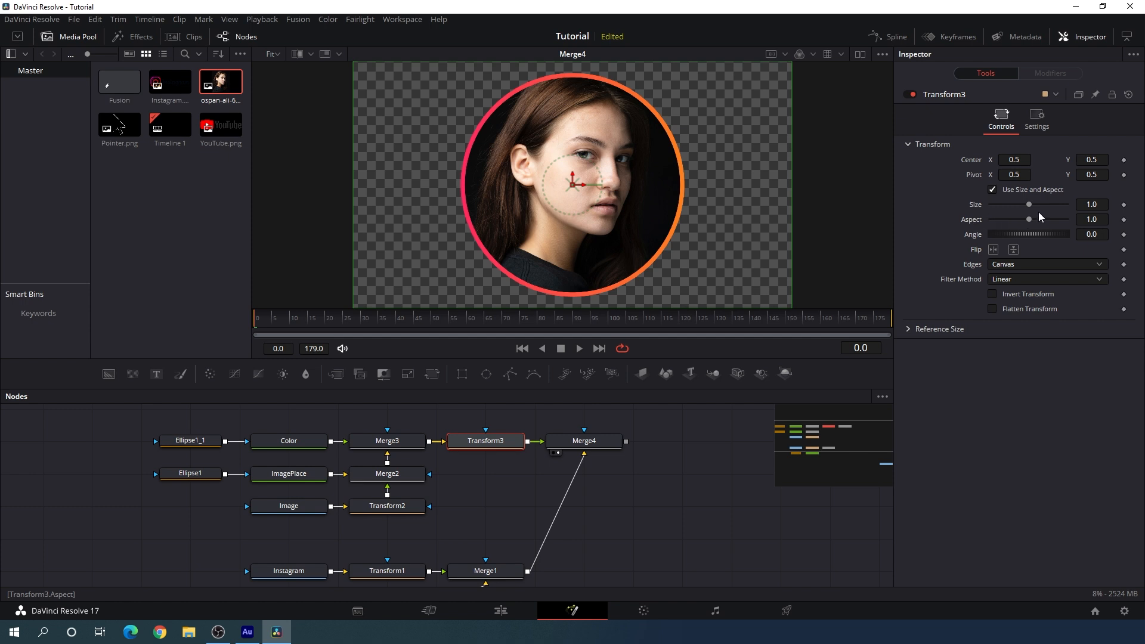
{"action": "left_click_drag", "start_coordinate": [1030, 205], "coordinate": [1004, 205]}
{"action": "double_click", "coordinate": [1105, 204]}
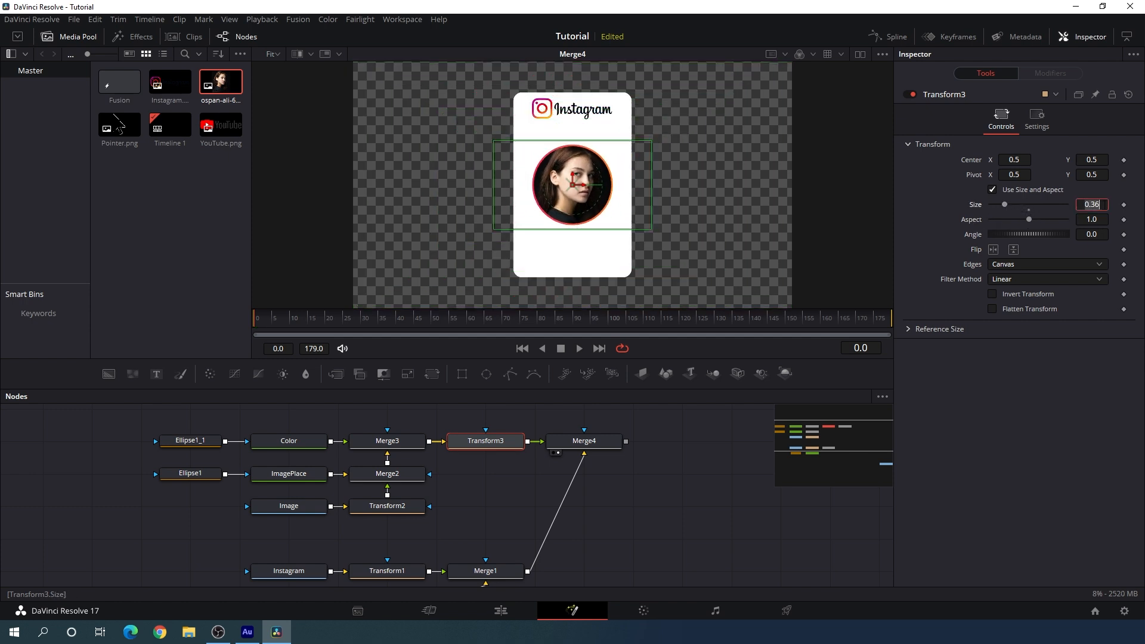
{"action": "type", "text": "0"}
{"action": "key", "text": "Tab"}
Step: Move the portrait up beneath the Instagram logo, to a center Y of about 0.586
{"action": "scroll", "coordinate": [657, 223], "scroll_direction": "up", "scroll_amount": 2}
{"action": "left_click_drag", "start_coordinate": [661, 180], "coordinate": [675, 246]}
{"action": "left_click_drag", "start_coordinate": [563, 221], "coordinate": [564, 182]}
{"action": "left_click", "coordinate": [723, 496]}
{"action": "left_click_drag", "start_coordinate": [672, 268], "coordinate": [629, 220]}
Step: Add a Text node, merge it over Merge4 with a new Merge node, and show the result in the viewer
{"action": "left_click_drag", "start_coordinate": [679, 426], "coordinate": [690, 496]}
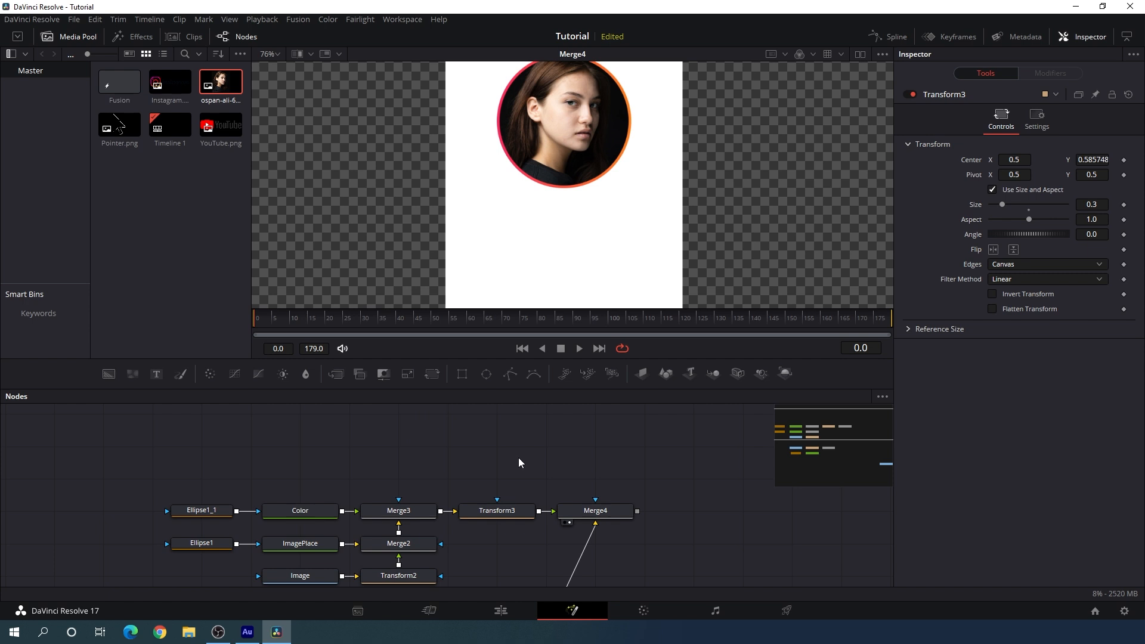
{"action": "left_click_drag", "start_coordinate": [156, 374], "coordinate": [638, 510]}
{"action": "left_click_drag", "start_coordinate": [715, 518], "coordinate": [616, 487]}
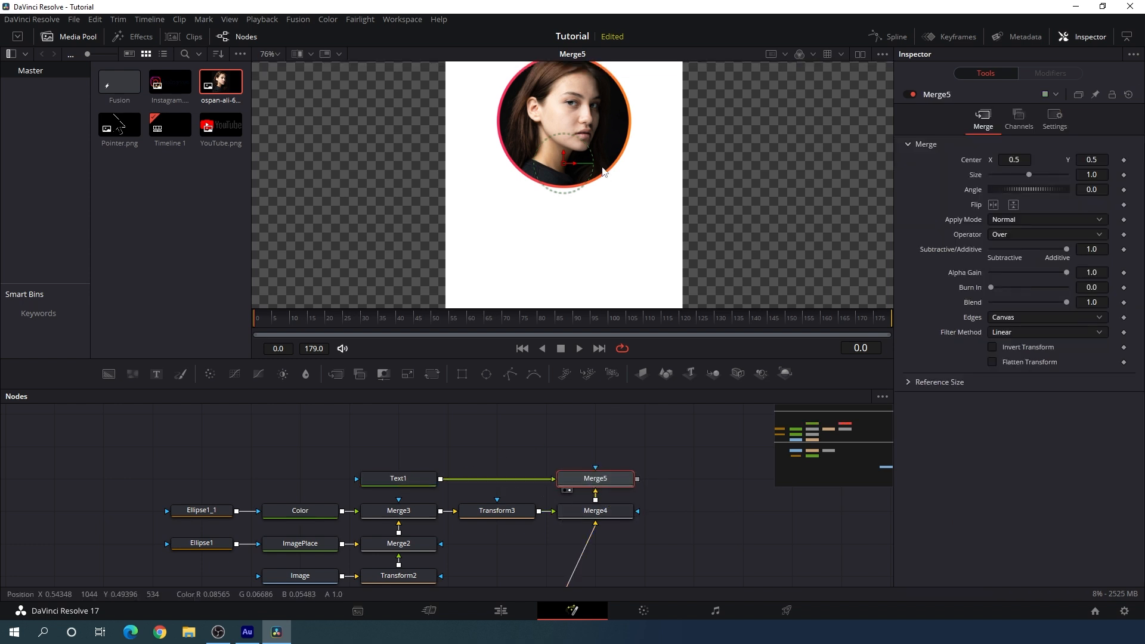
Step: Enter "username" in the Text1 node and set its font to Century Gothic
{"action": "left_click", "coordinate": [416, 478]}
{"action": "left_click", "coordinate": [992, 220]}
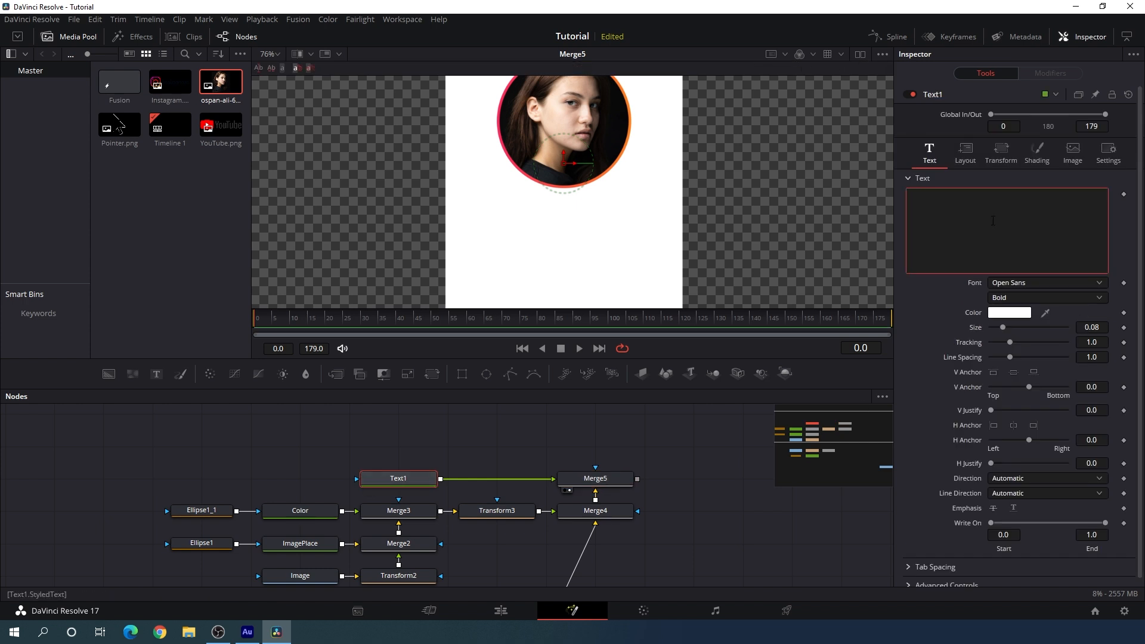
{"action": "type", "text": "username"}
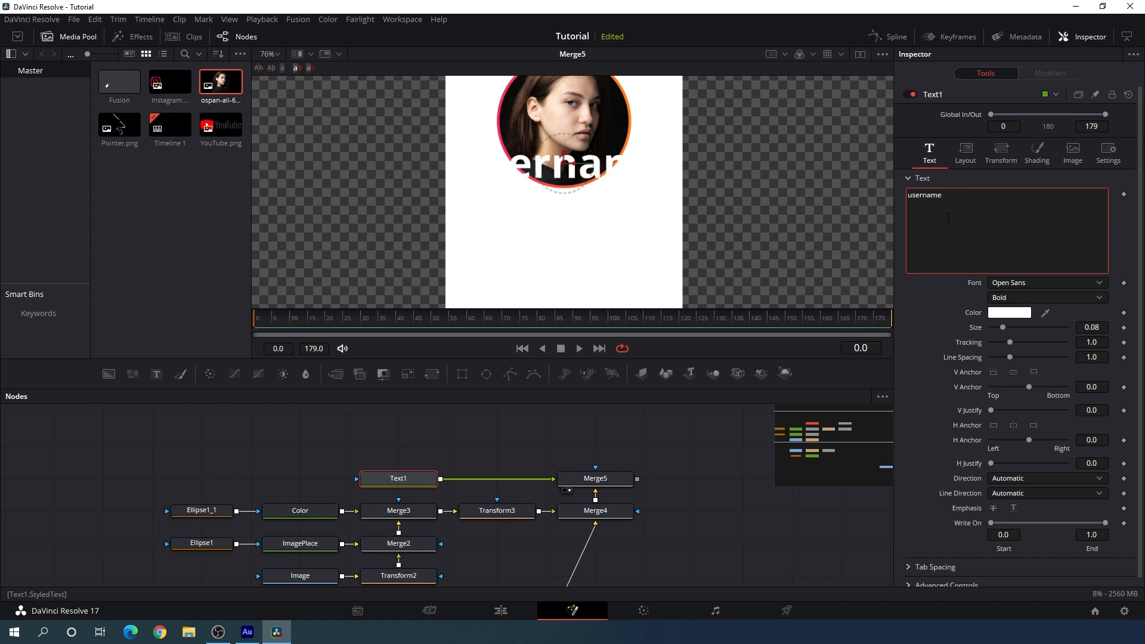
{"action": "left_click", "coordinate": [1024, 284]}
{"action": "scroll", "coordinate": [1019, 394], "scroll_direction": "up", "scroll_amount": 5}
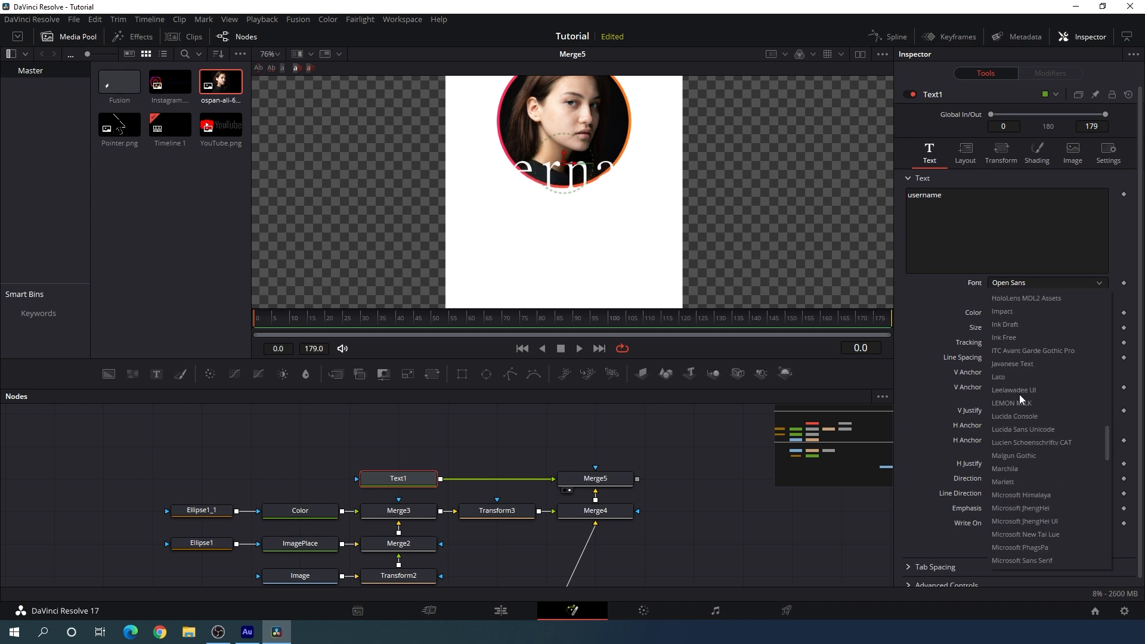
{"action": "scroll", "coordinate": [1019, 394], "scroll_direction": "up", "scroll_amount": 5}
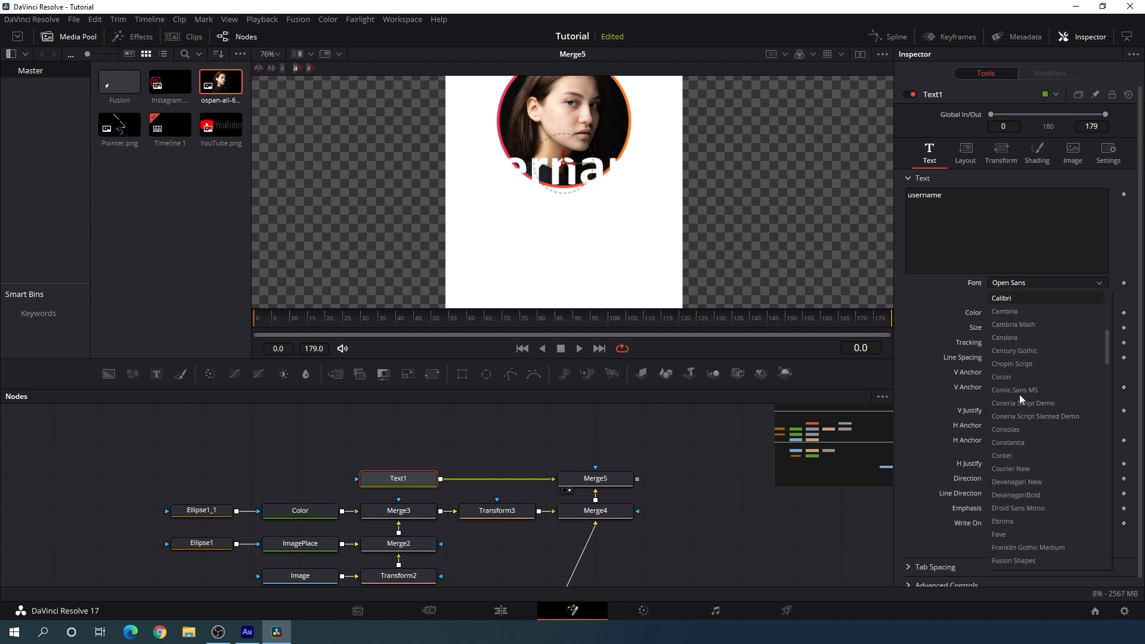
{"action": "left_click", "coordinate": [1040, 353]}
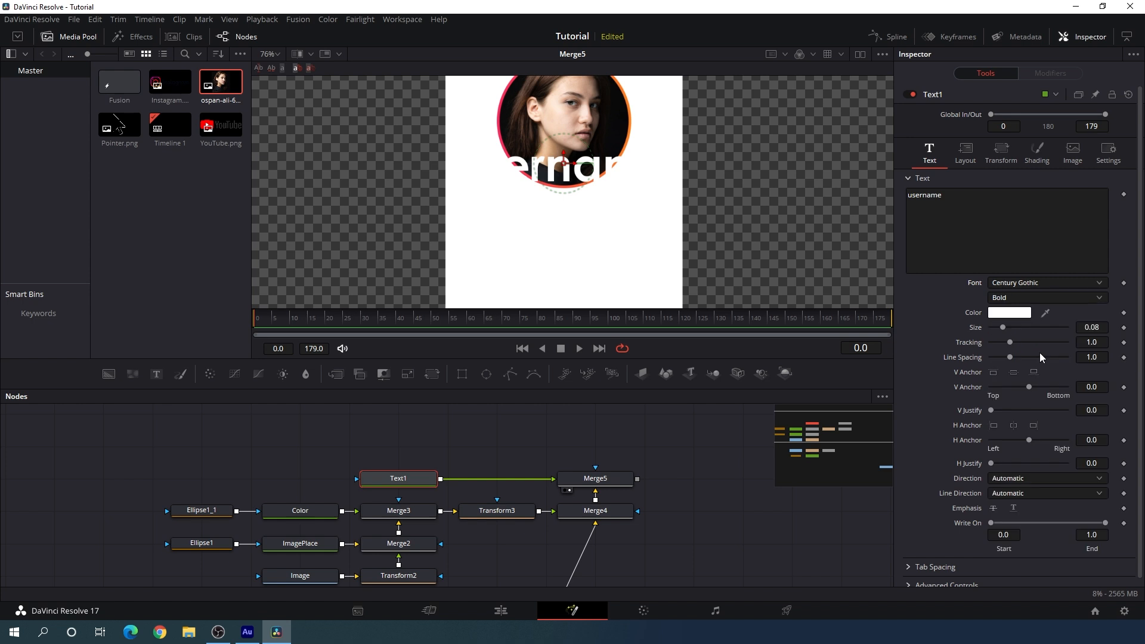
Step: Color the username text black and set its size to 0.06
{"action": "left_click", "coordinate": [1010, 313]}
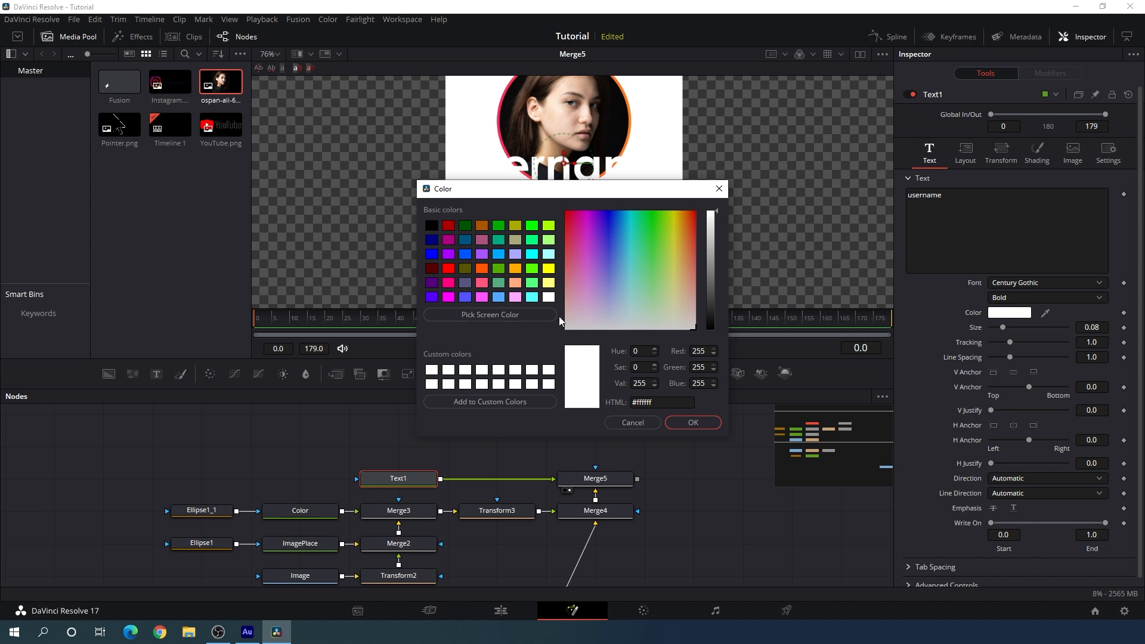
{"action": "left_click", "coordinate": [432, 225]}
{"action": "left_click", "coordinate": [693, 422]}
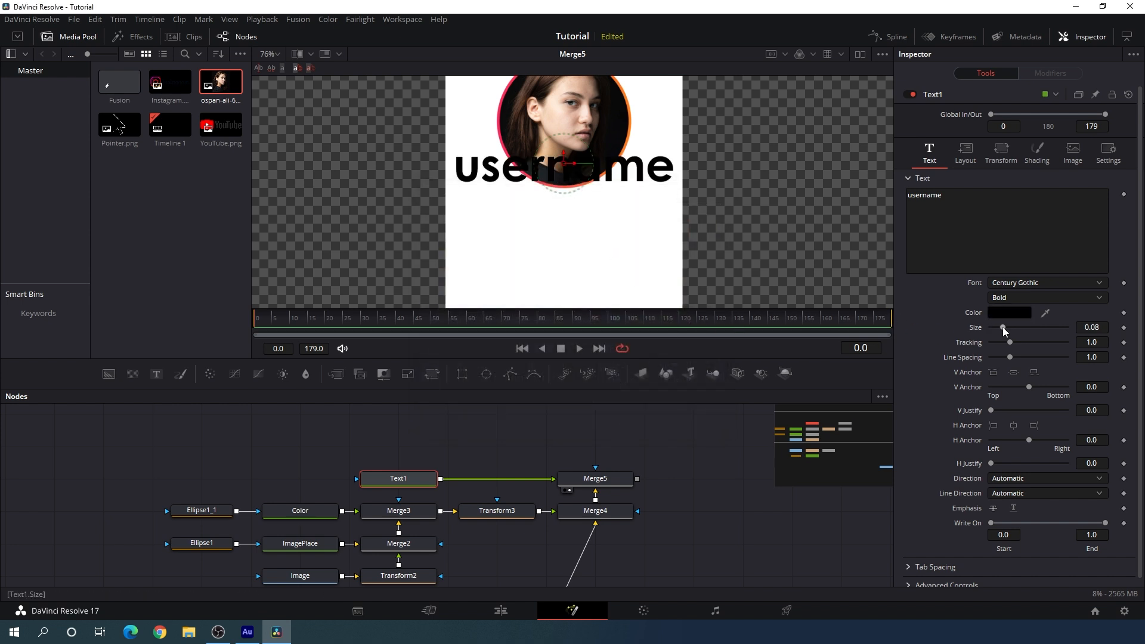
{"action": "left_click_drag", "start_coordinate": [1002, 329], "coordinate": [1000, 328]}
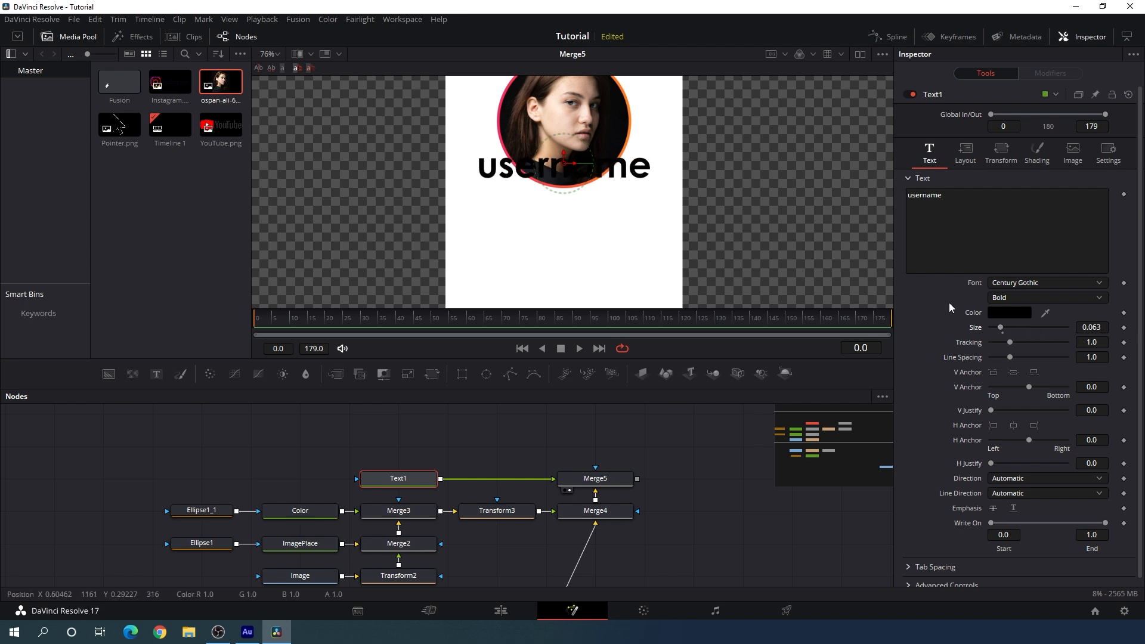
{"action": "left_click", "coordinate": [1099, 328]}
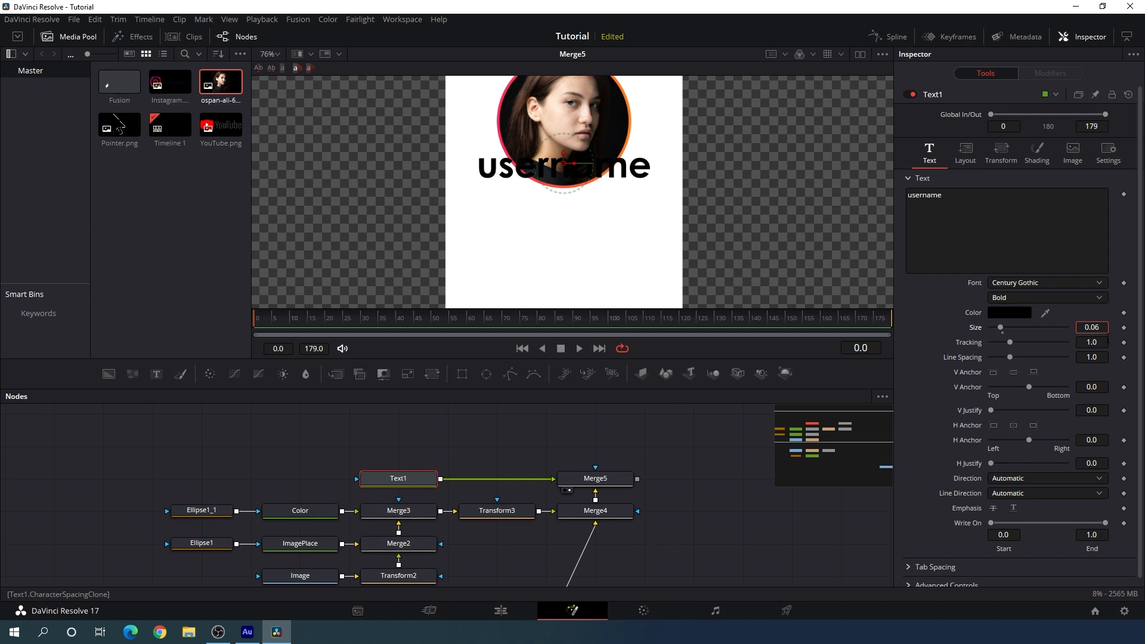
{"action": "key", "text": "Tab"}
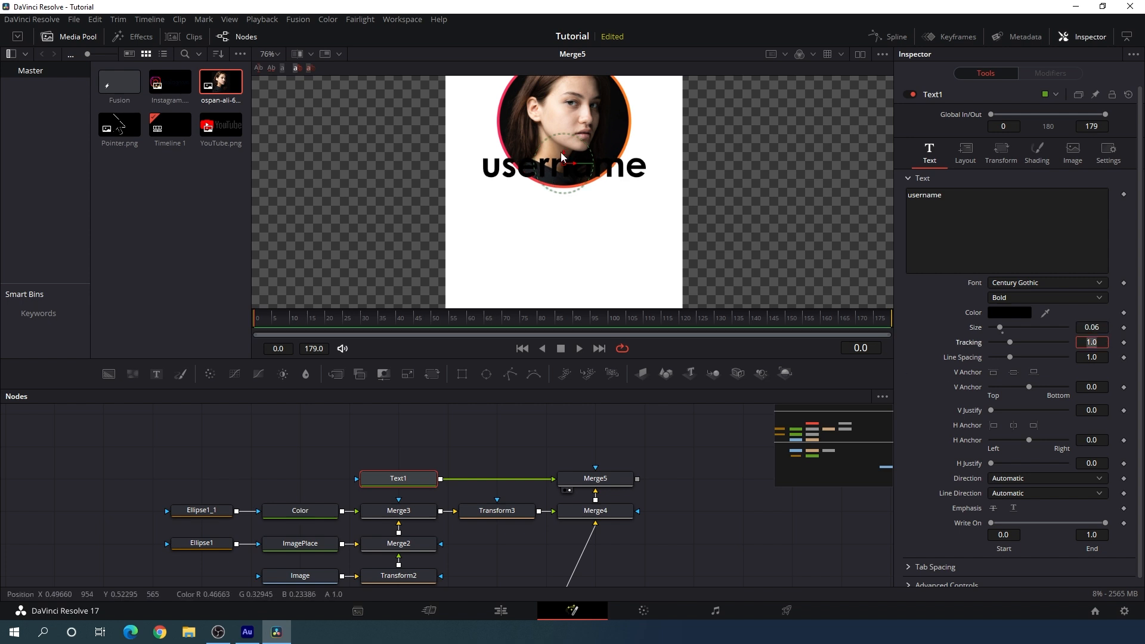
Step: Position the username text below the portrait, deselect the node, and fit the whole card in the viewer
{"action": "left_click_drag", "start_coordinate": [566, 152], "coordinate": [566, 215]}
{"action": "left_click", "coordinate": [668, 431]}
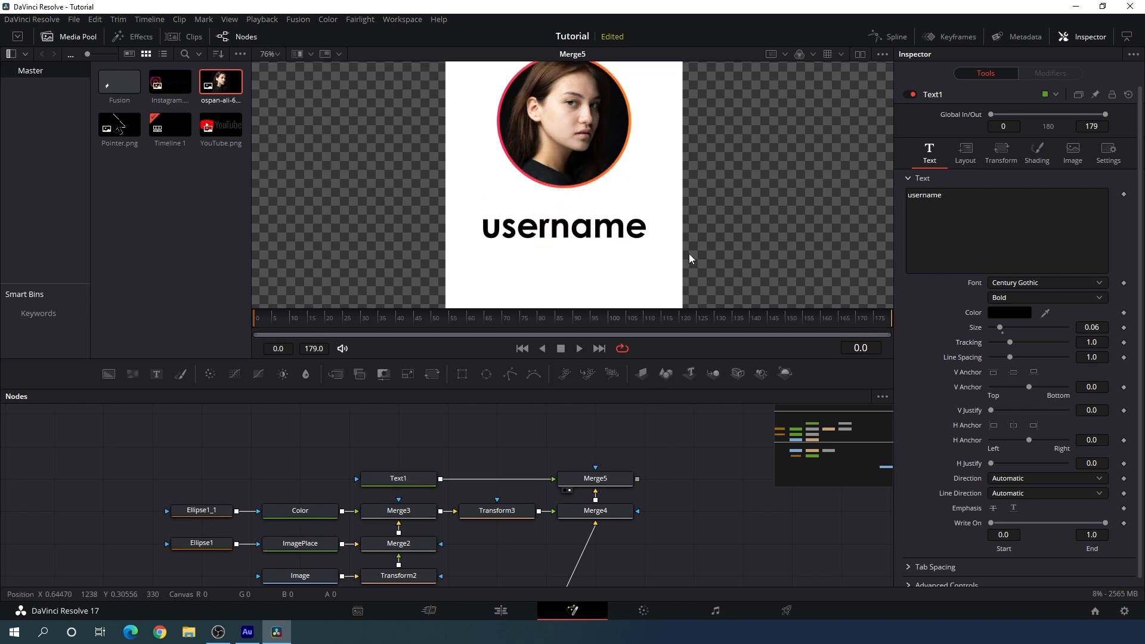
{"action": "left_click", "coordinate": [269, 54]}
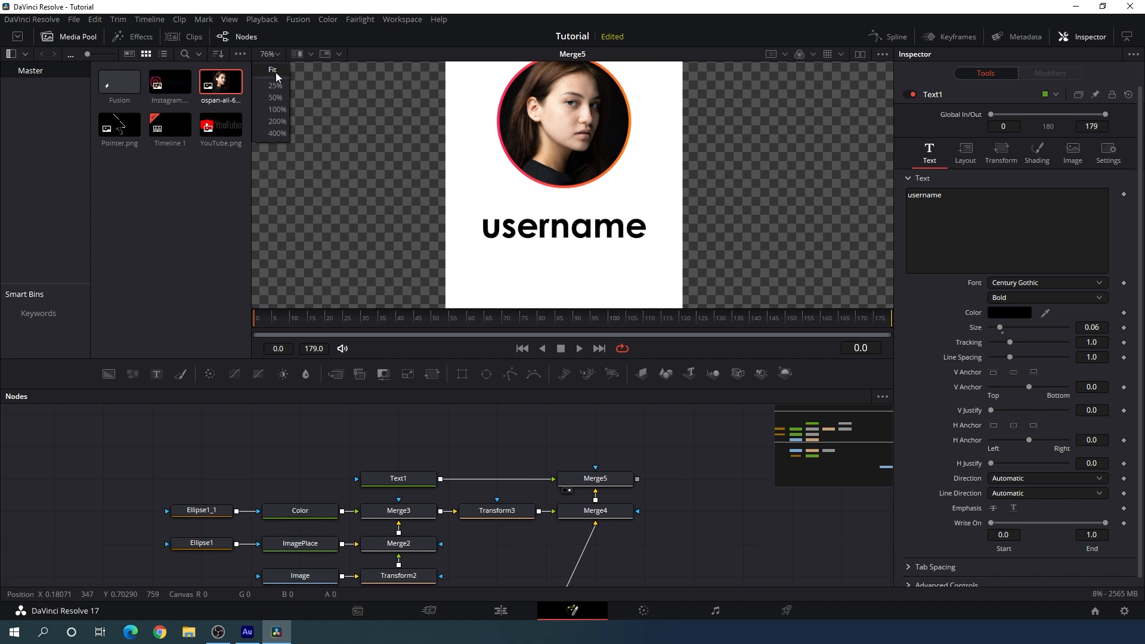
{"action": "left_click", "coordinate": [273, 70]}
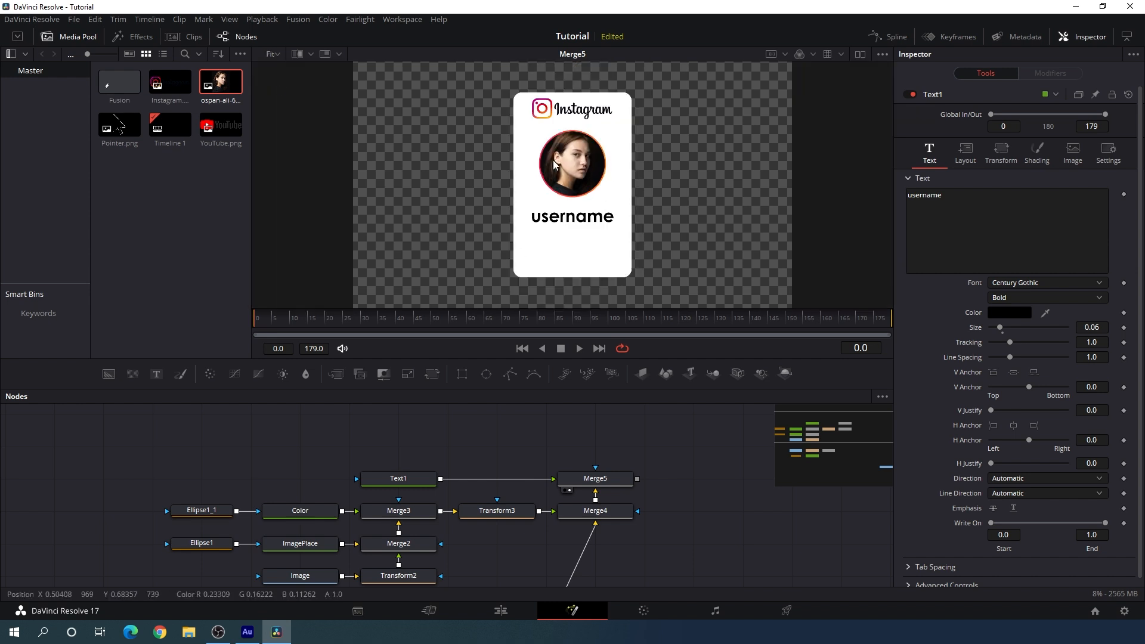
Step: Add a Background node above the Color node and rename it Button
{"action": "left_click_drag", "start_coordinate": [564, 419], "coordinate": [567, 460]}
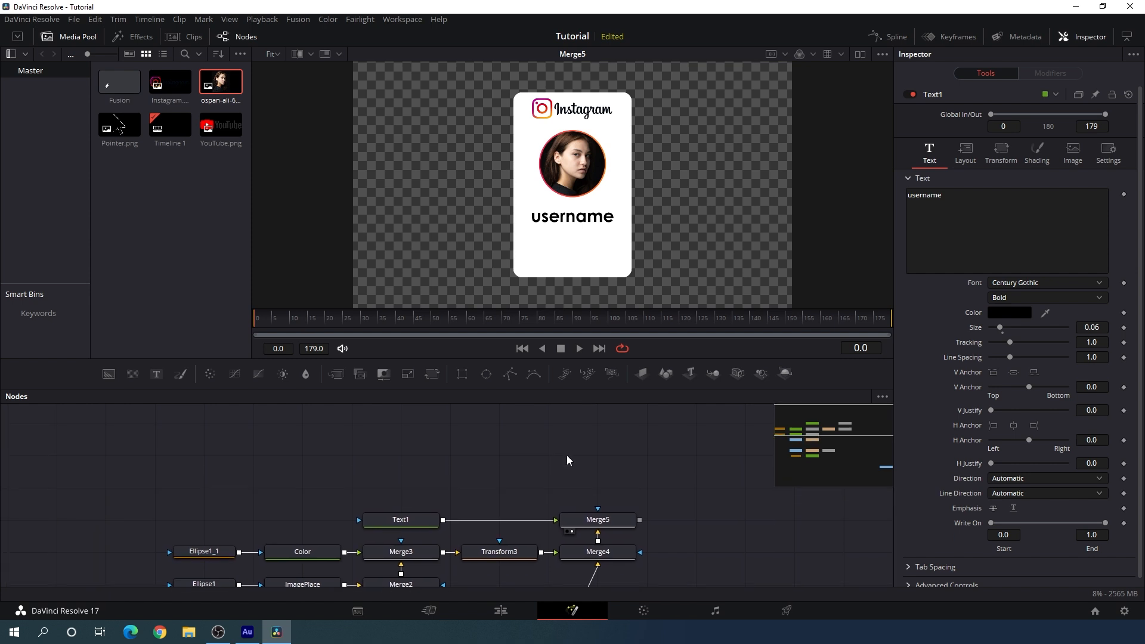
{"action": "left_click_drag", "start_coordinate": [109, 374], "coordinate": [306, 475]}
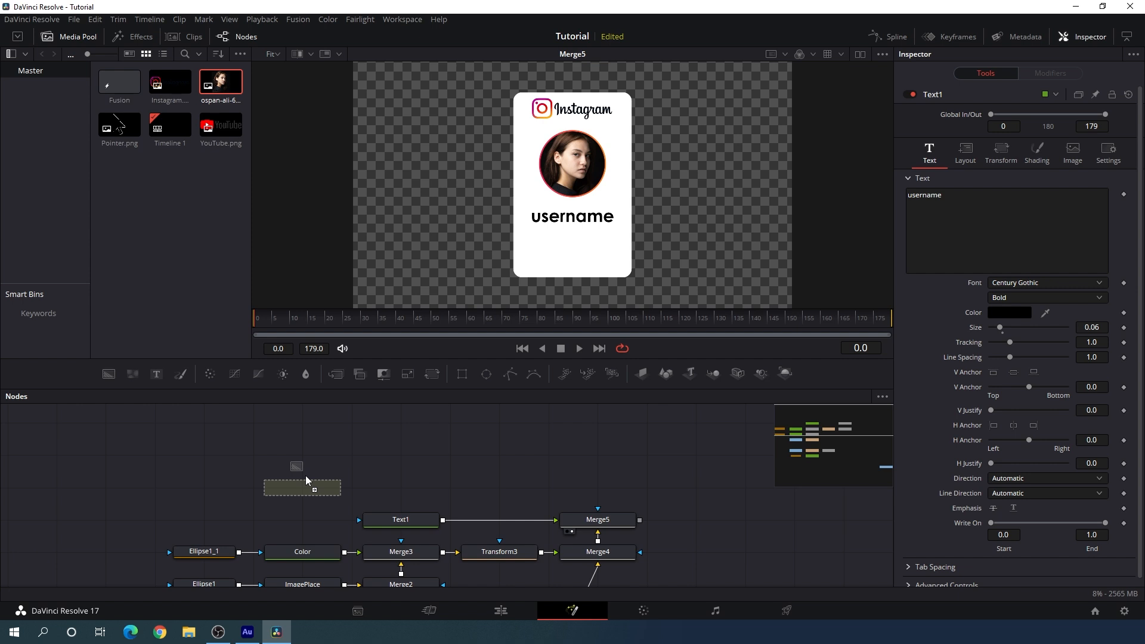
{"action": "key", "text": "F2"}
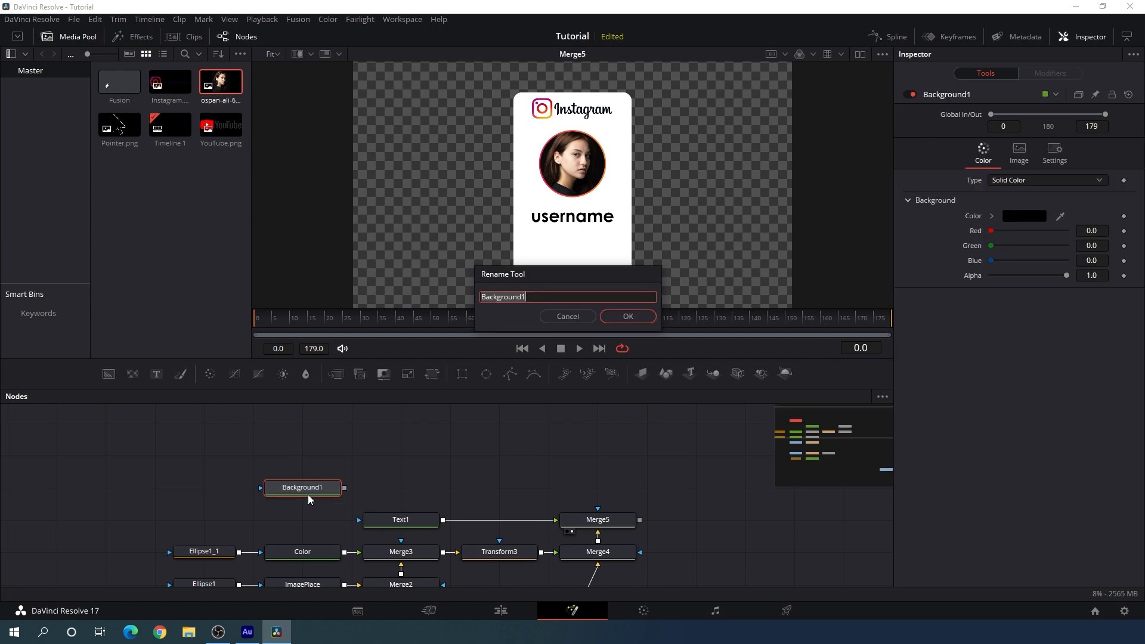
{"action": "key", "text": "BackSpace"}
{"action": "type", "text": "Button"}
{"action": "key", "text": "Return"}
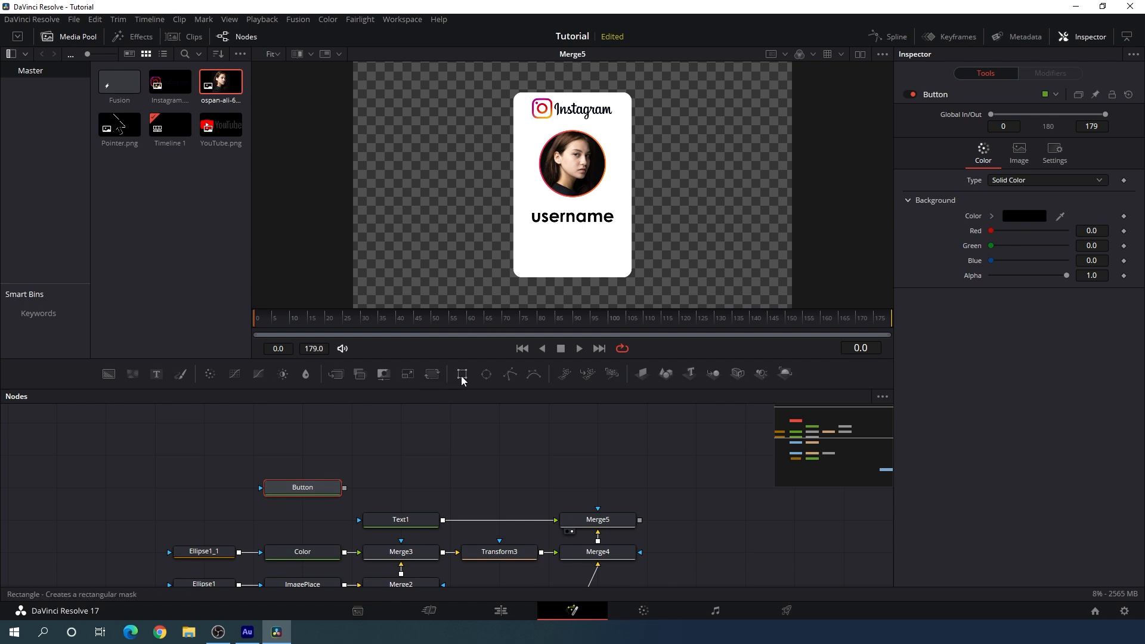
Step: Mask the Button node with a Rectangle placed beside it, and show Button in the viewer
{"action": "left_click", "coordinate": [462, 376]}
{"action": "left_click_drag", "start_coordinate": [306, 455], "coordinate": [202, 489]}
{"action": "left_click_drag", "start_coordinate": [307, 490], "coordinate": [453, 258]}
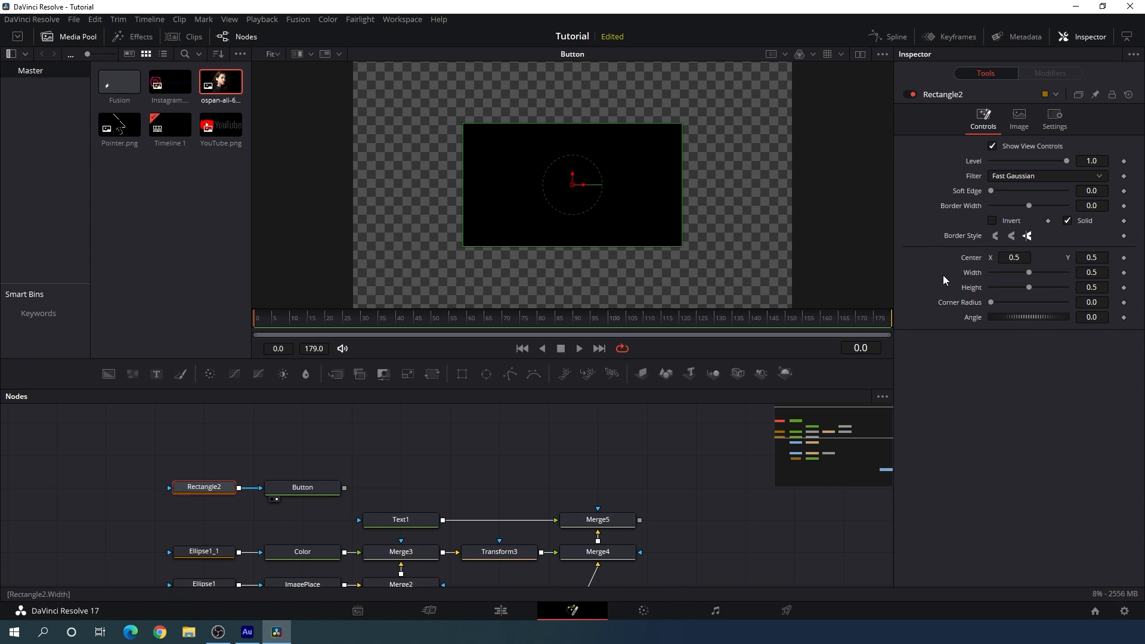
Step: Set the button's rectangle mask to width 0.2, height 0.1 and corner radius 0.25, and deselect the mask
{"action": "left_click", "coordinate": [1097, 273]}
{"action": "type", "text": "0.2"}
{"action": "key", "text": "Tab"}
{"action": "type", "text": "0.1"}
{"action": "key", "text": "Tab"}
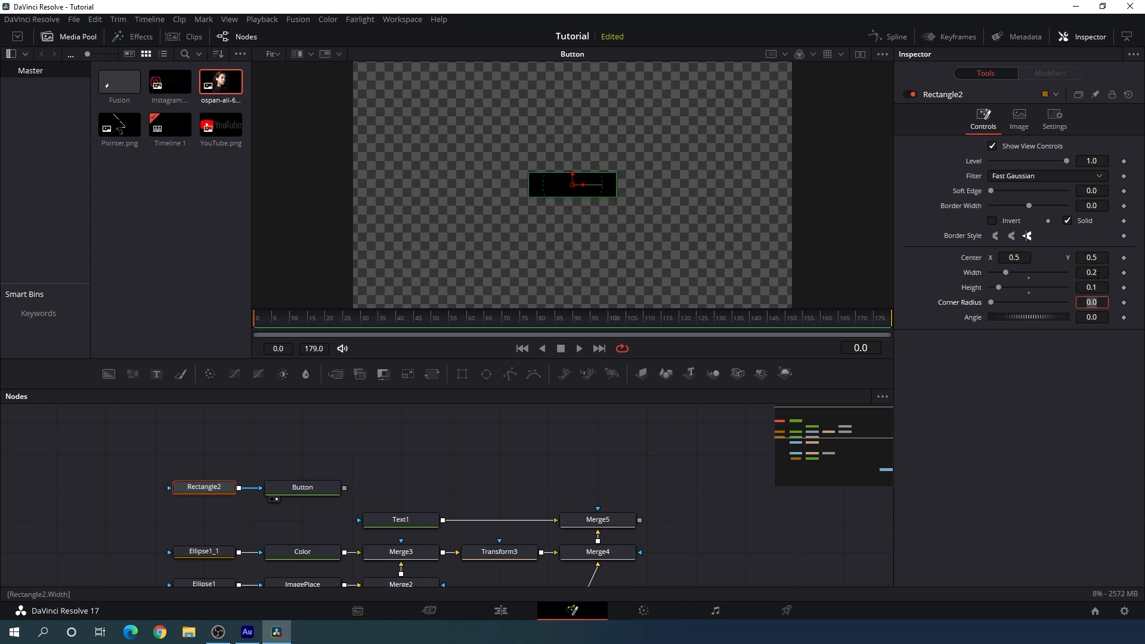
{"action": "type", "text": "0.25"}
{"action": "key", "text": "Tab"}
{"action": "scroll", "coordinate": [610, 210], "scroll_direction": "up", "scroll_amount": 2}
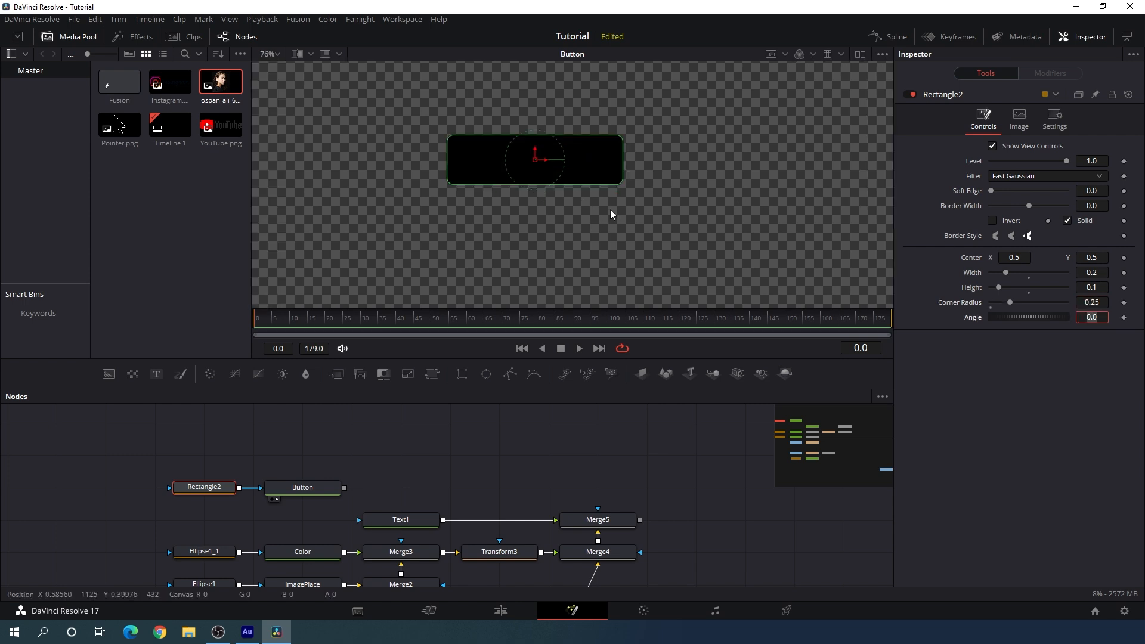
{"action": "scroll", "coordinate": [611, 210], "scroll_direction": "up", "scroll_amount": 2}
{"action": "left_click_drag", "start_coordinate": [679, 152], "coordinate": [701, 184]}
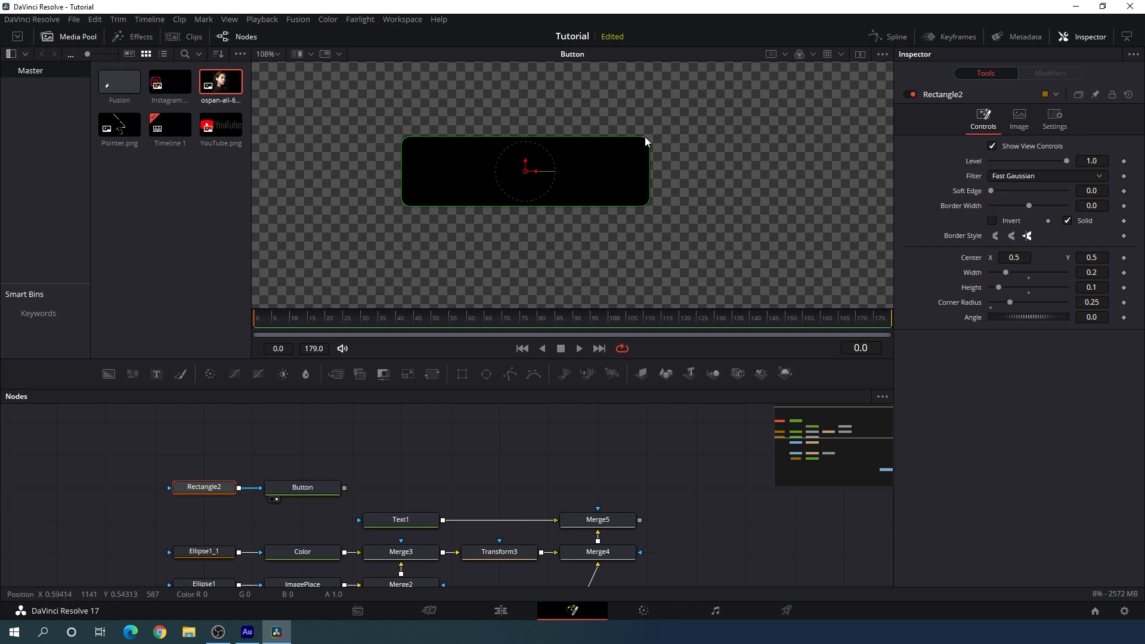
{"action": "left_click", "coordinate": [562, 428]}
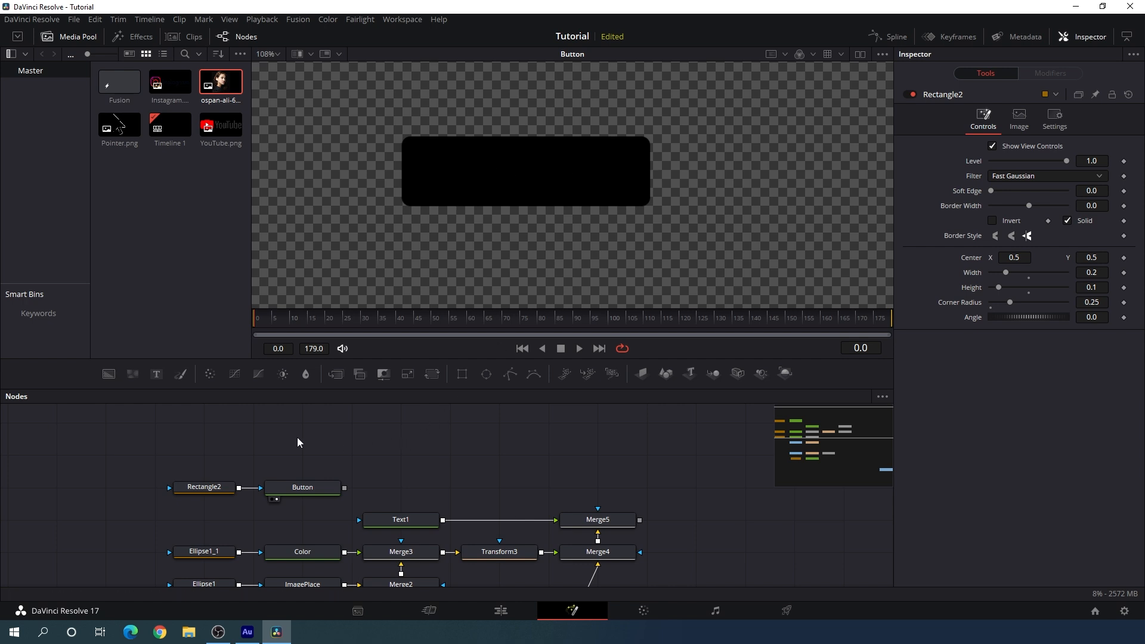
Step: Add a Text node above the button's rectangle mask and enter "Follow" as its text
{"action": "left_click_drag", "start_coordinate": [157, 374], "coordinate": [216, 461]}
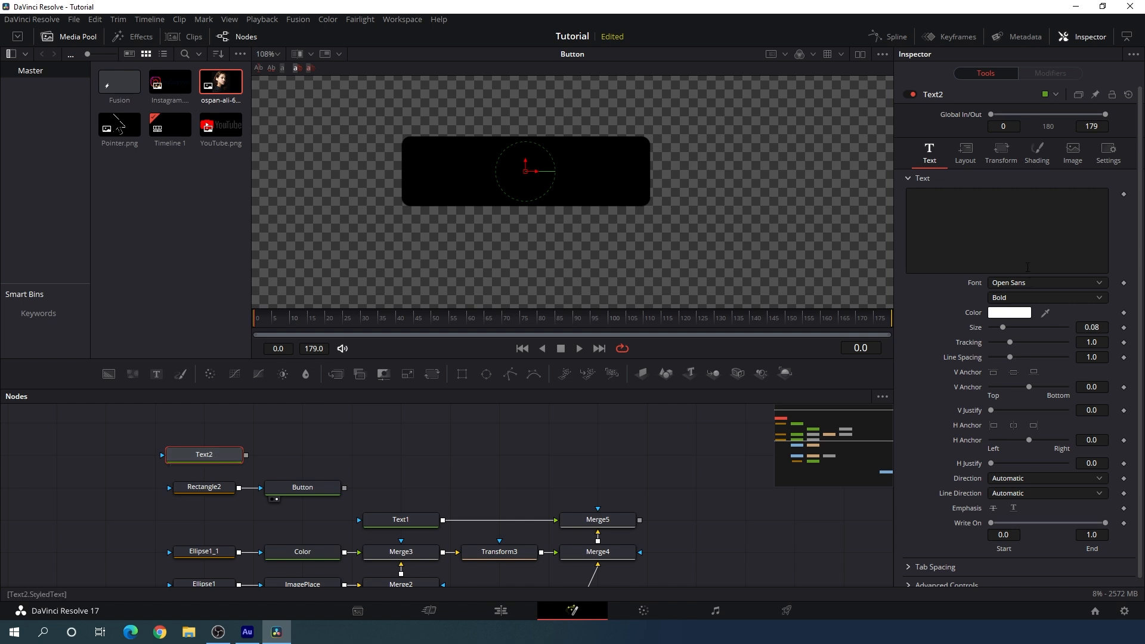
{"action": "left_click", "coordinate": [945, 217]}
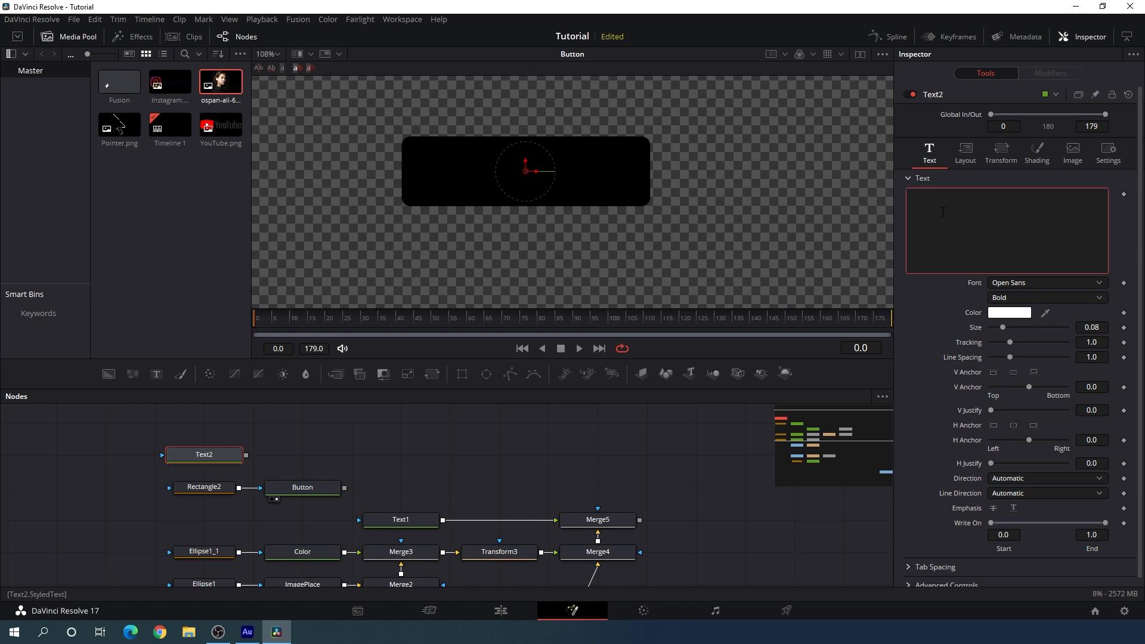
{"action": "type", "text": "Follow"}
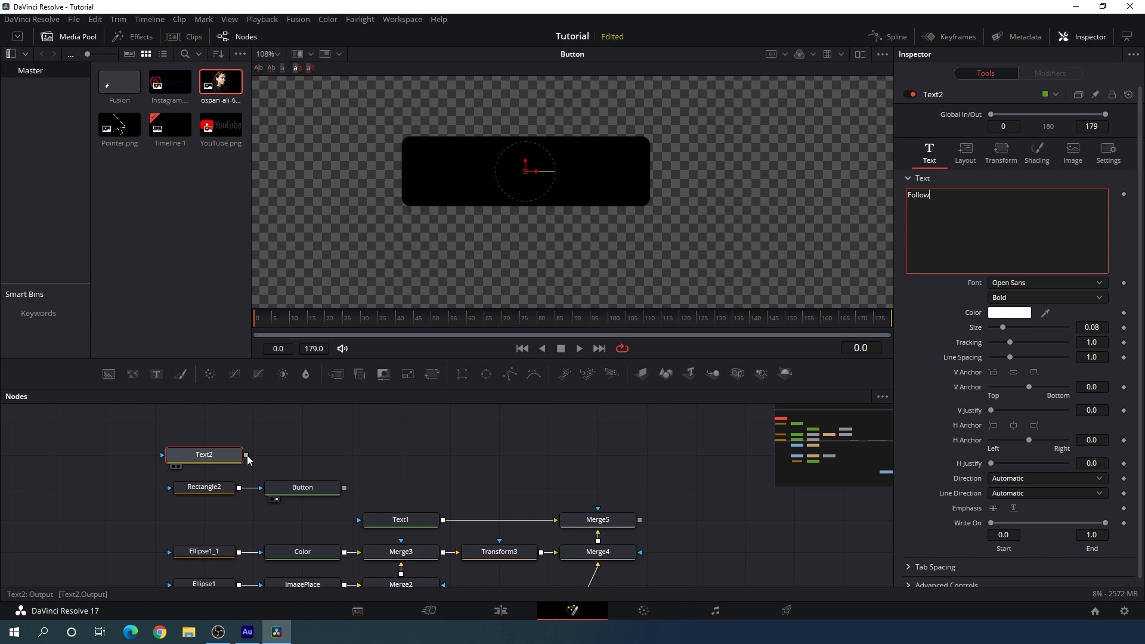
Step: Merge the Follow text over the Button node with a new Merge node, and show the result in the viewer
{"action": "left_click_drag", "start_coordinate": [246, 455], "coordinate": [268, 431]}
{"action": "left_click_drag", "start_coordinate": [338, 457], "coordinate": [344, 489]}
{"action": "left_click_drag", "start_coordinate": [419, 492], "coordinate": [377, 167]}
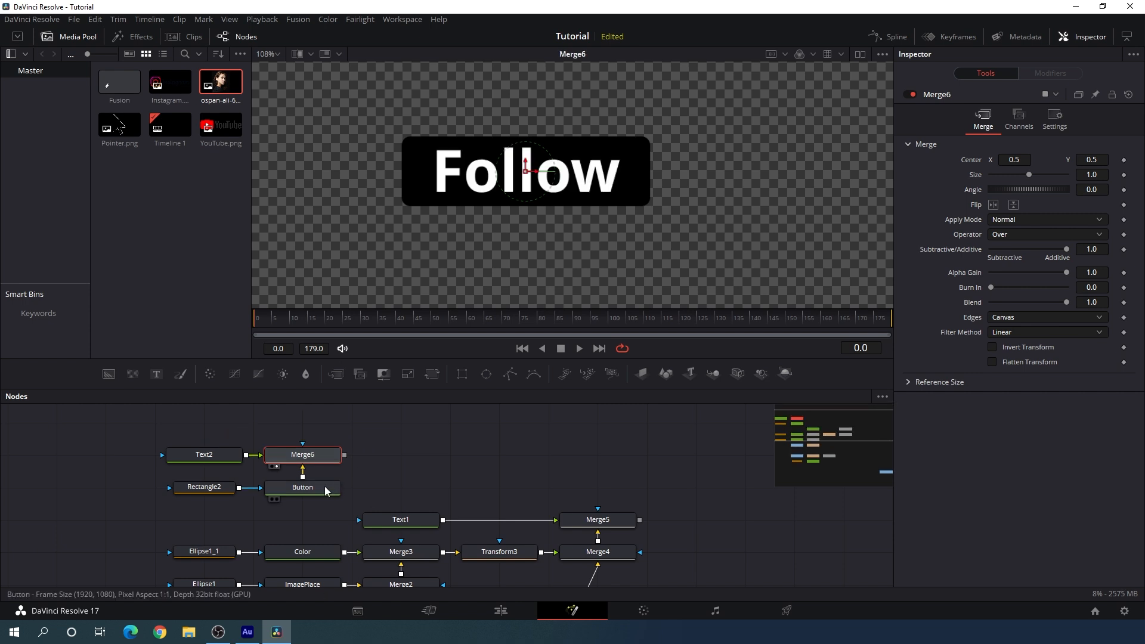
Step: Set the Follow text's size to 0.04 and deselect the Text2 node
{"action": "left_click", "coordinate": [218, 459]}
{"action": "left_click_drag", "start_coordinate": [1002, 330], "coordinate": [996, 328]}
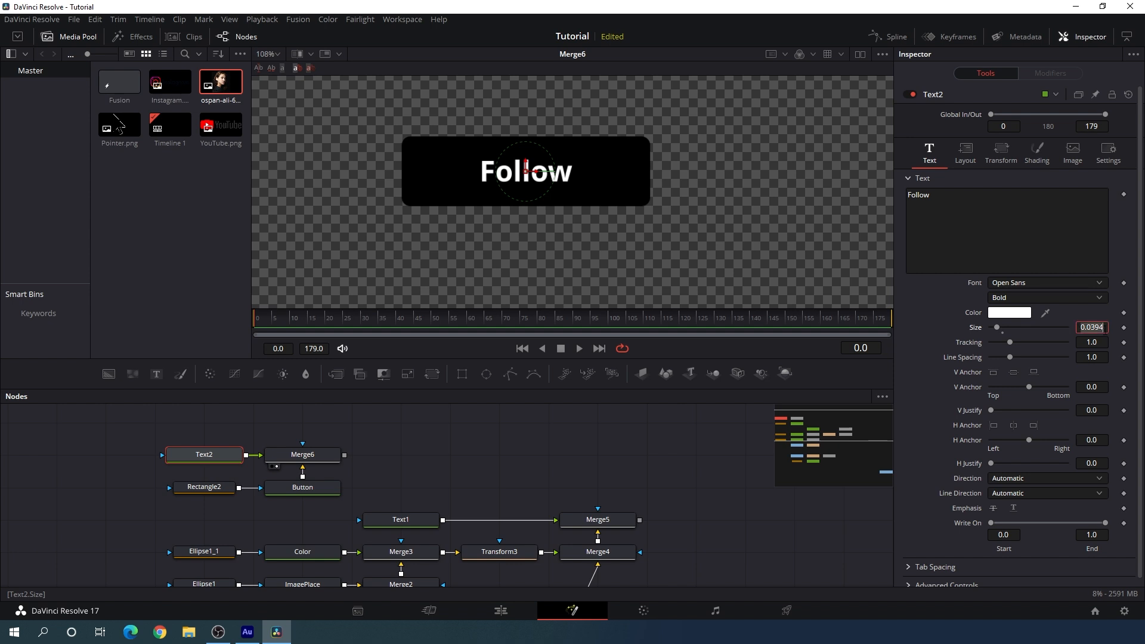
{"action": "type", "text": "0.04"}
{"action": "key", "text": "Tab"}
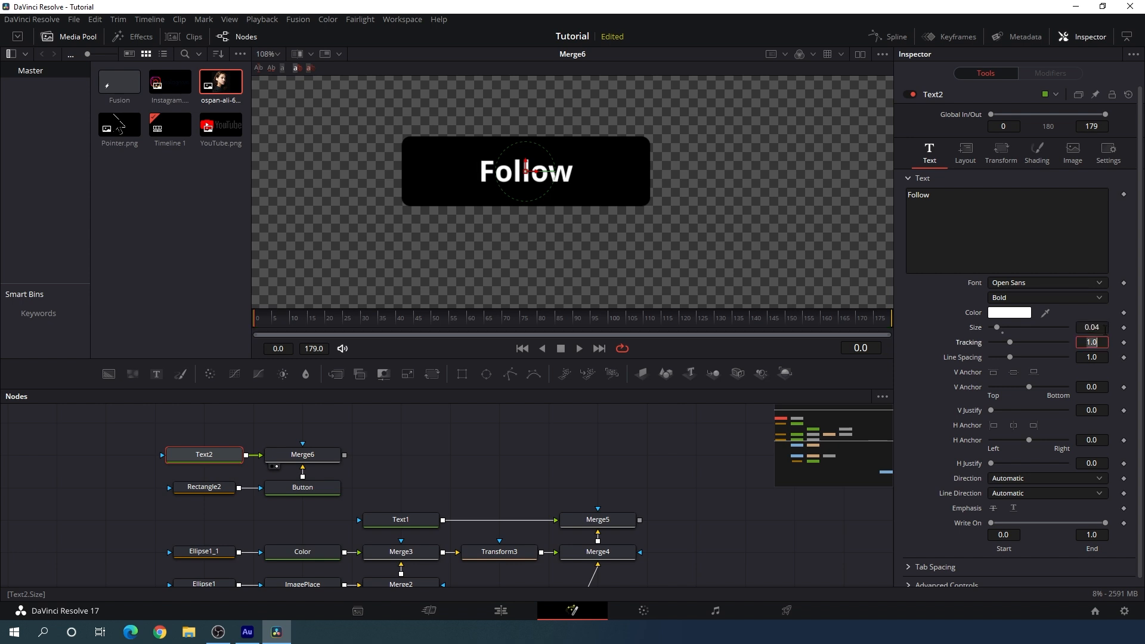
{"action": "left_click", "coordinate": [1104, 328]}
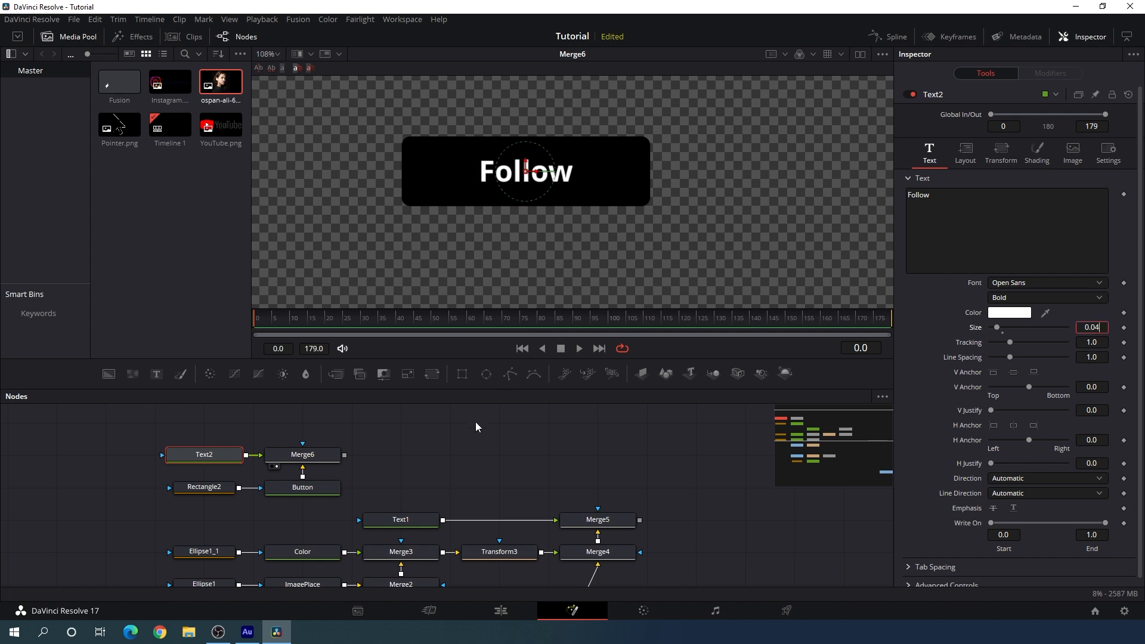
{"action": "left_click", "coordinate": [456, 447]}
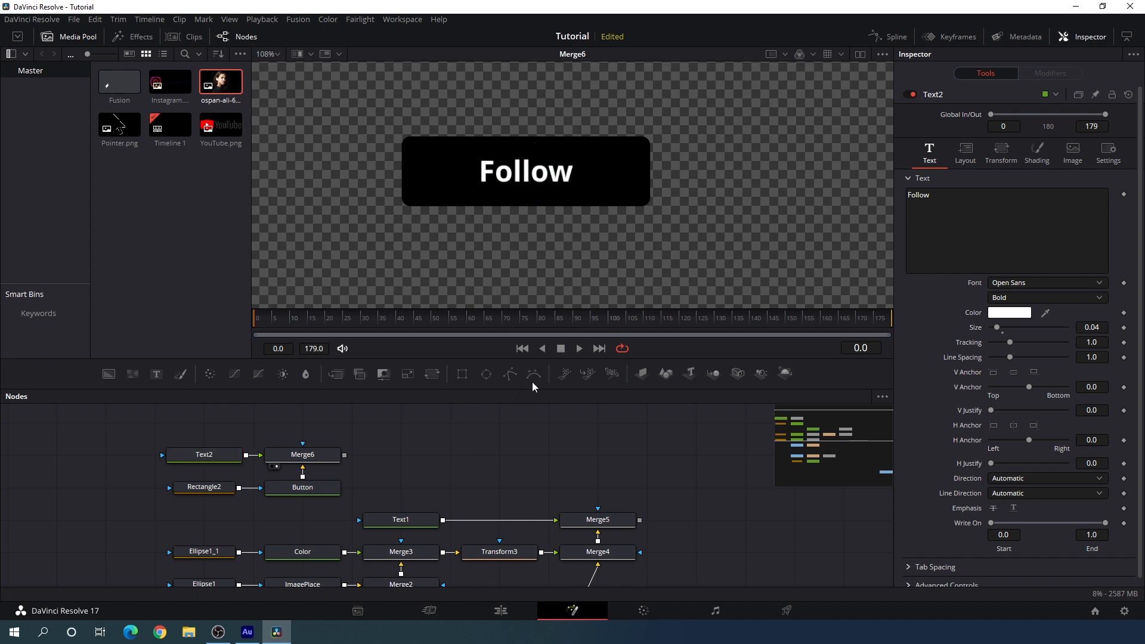
Step: Animate the Text2 text with a "Follow" keyframe at frame 90 and change it to "Following" at frame 91
{"action": "mouse_move", "coordinate": [575, 323]}
{"action": "left_mouse_down"}
{"action": "mouse_move", "coordinate": [473, 324]}
{"action": "mouse_move", "coordinate": [583, 324]}
{"action": "left_mouse_up"}
{"action": "left_click", "coordinate": [73, 37]}
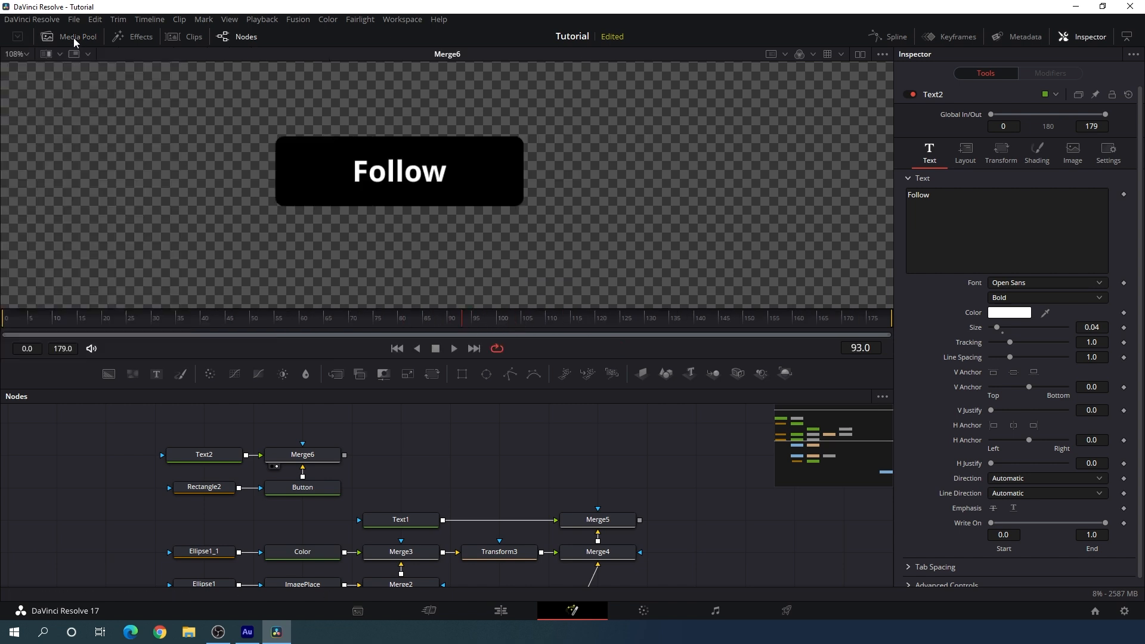
{"action": "left_click", "coordinate": [450, 323]}
{"action": "left_click", "coordinate": [218, 459]}
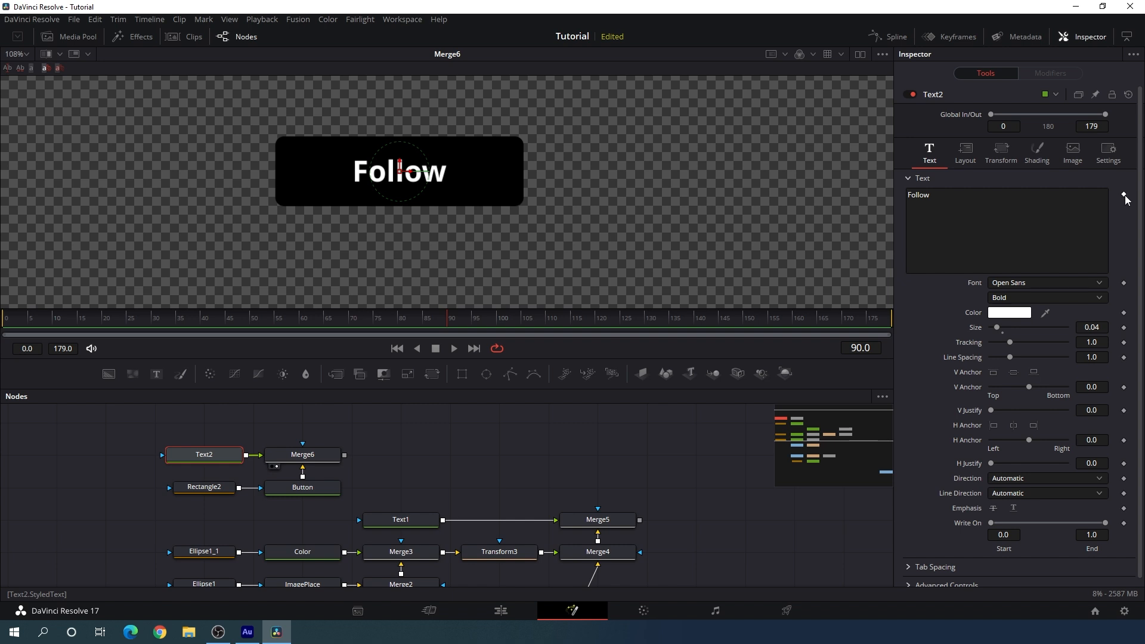
{"action": "right_click", "coordinate": [929, 215]}
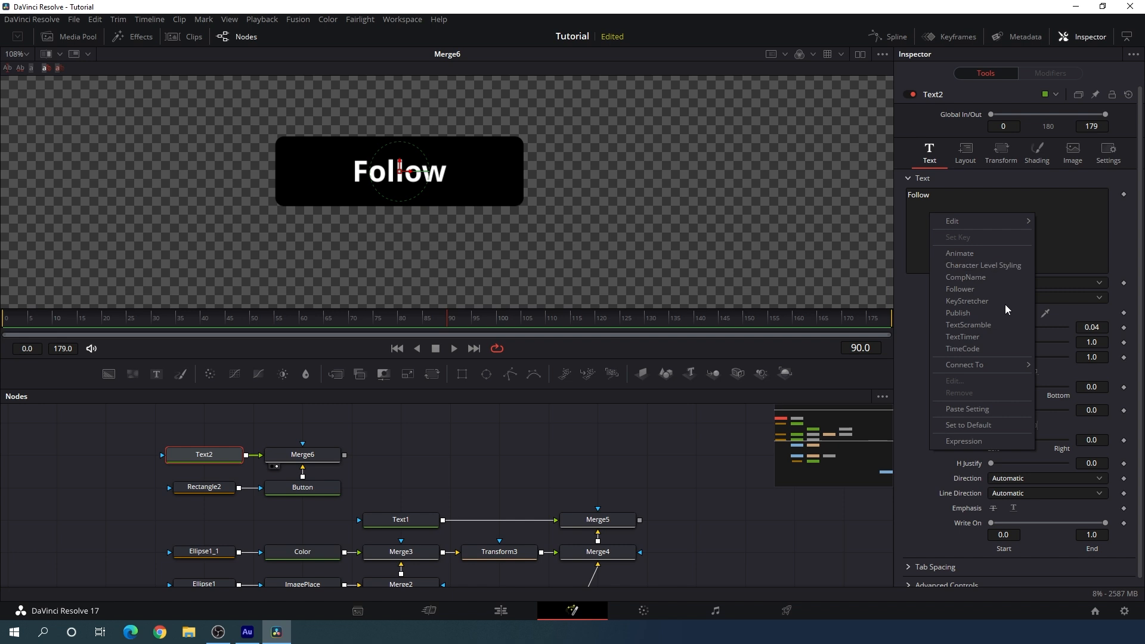
{"action": "left_click", "coordinate": [964, 255]}
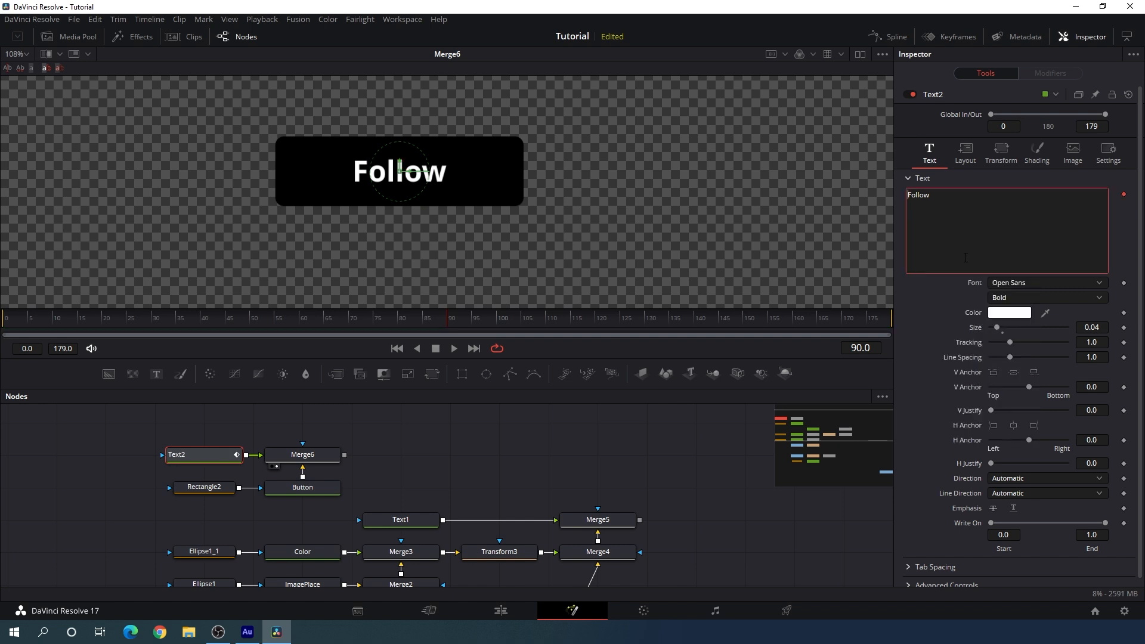
{"action": "left_click_drag", "start_coordinate": [449, 321], "coordinate": [453, 321]}
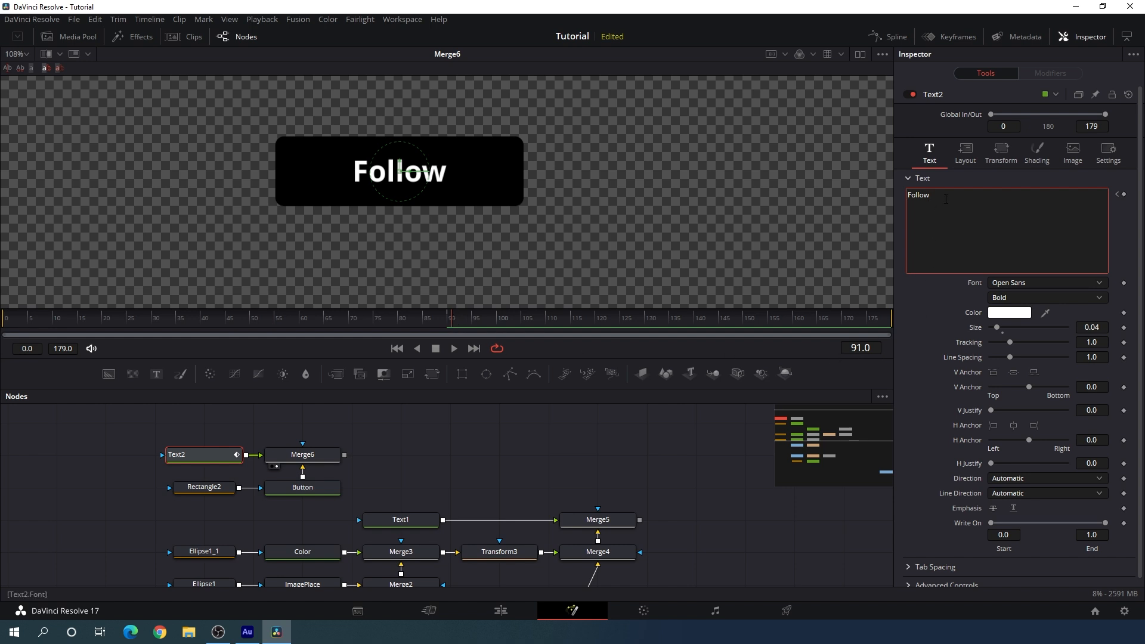
{"action": "type", "text": "ing"}
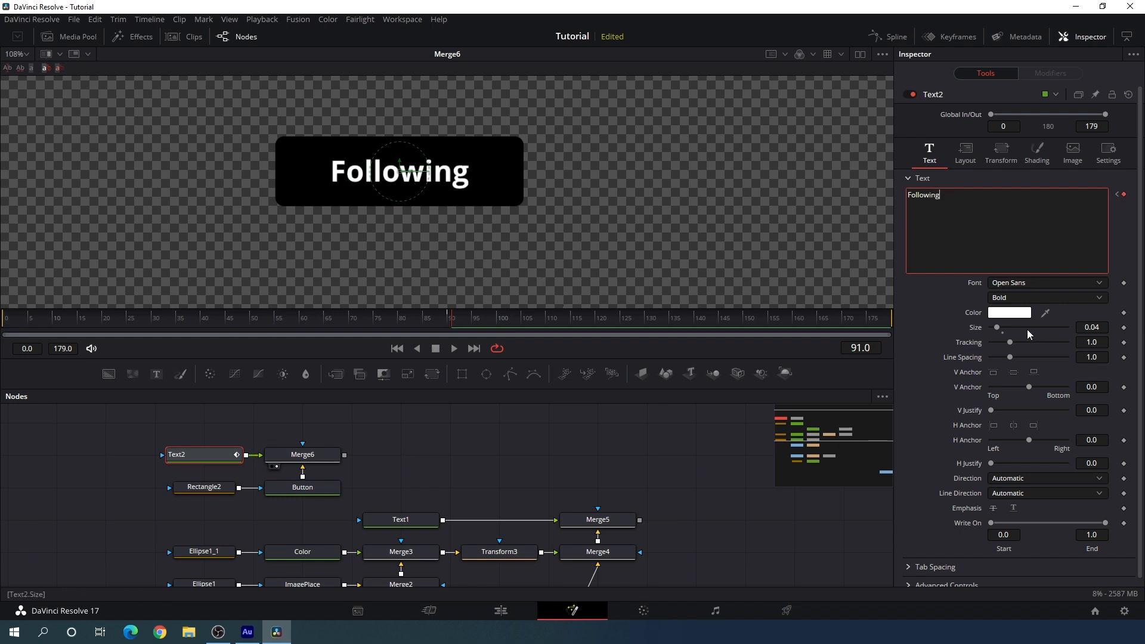
Step: Set the Text2 font to Arial and scrub around frame 90 to check the text change
{"action": "left_click", "coordinate": [1025, 284]}
{"action": "scroll", "coordinate": [1035, 368], "scroll_direction": "up", "scroll_amount": 15}
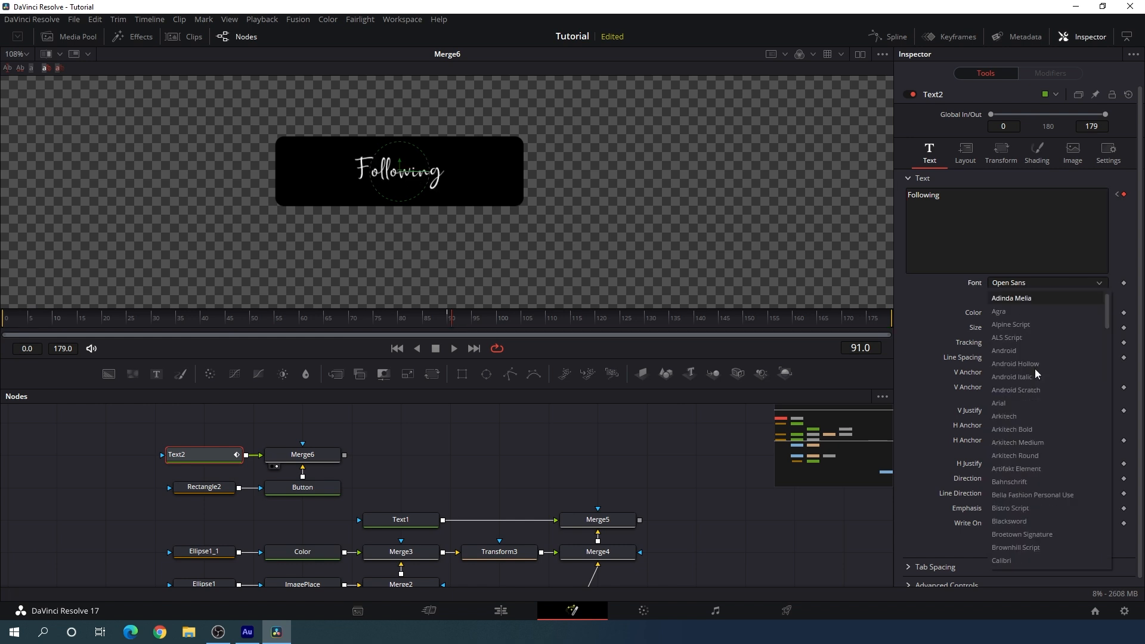
{"action": "left_click", "coordinate": [1011, 404]}
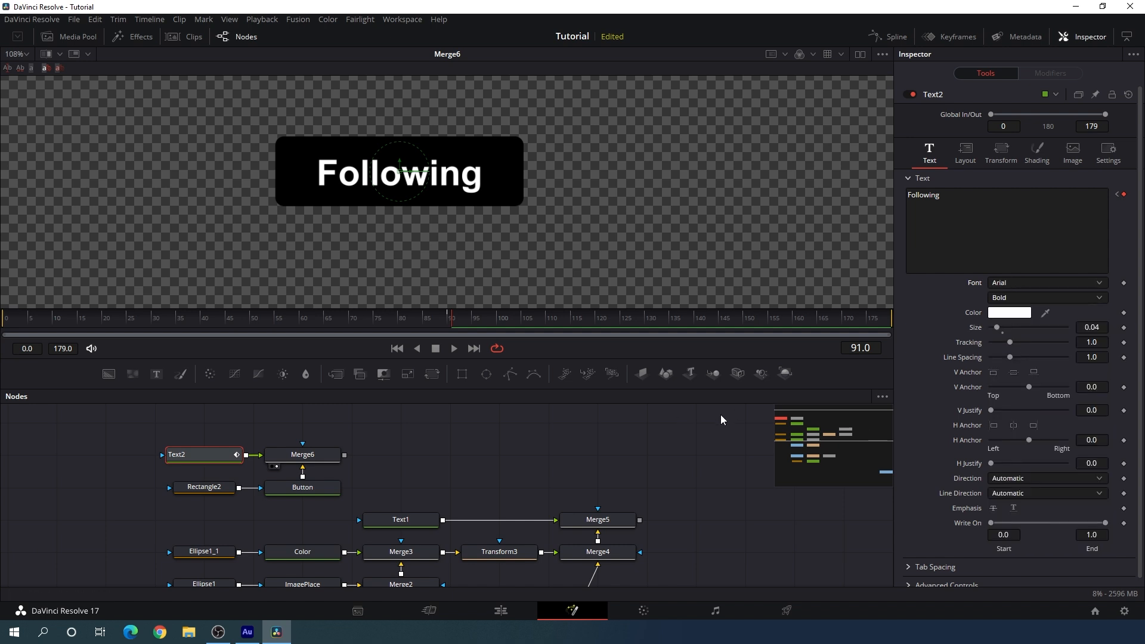
{"action": "left_click_drag", "start_coordinate": [441, 324], "coordinate": [492, 326]}
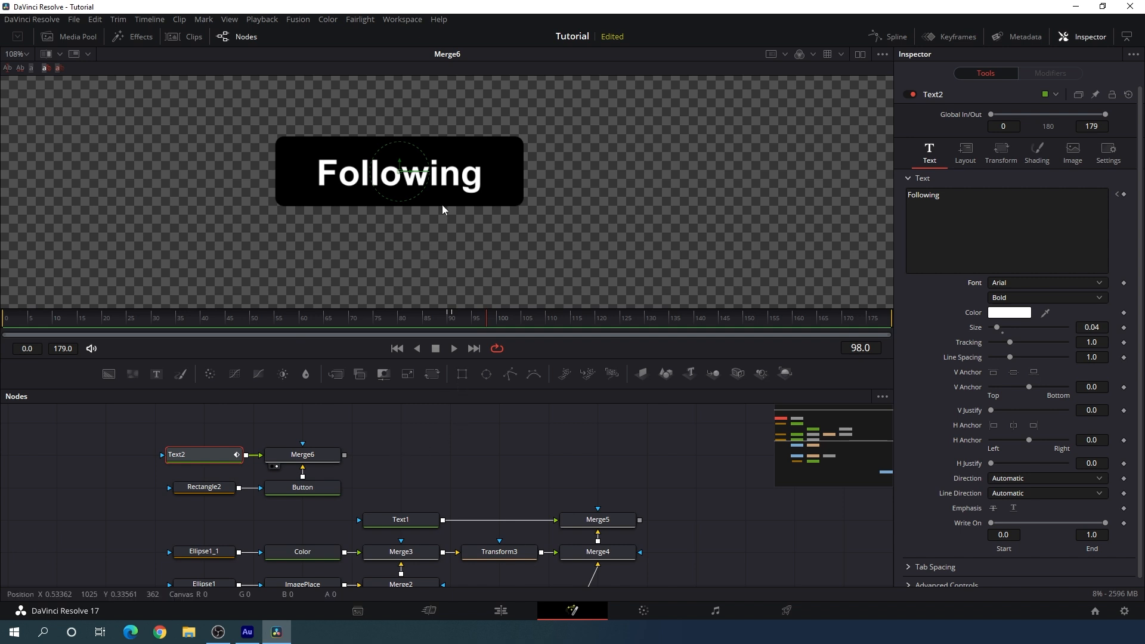
{"action": "left_click_drag", "start_coordinate": [474, 328], "coordinate": [449, 324]}
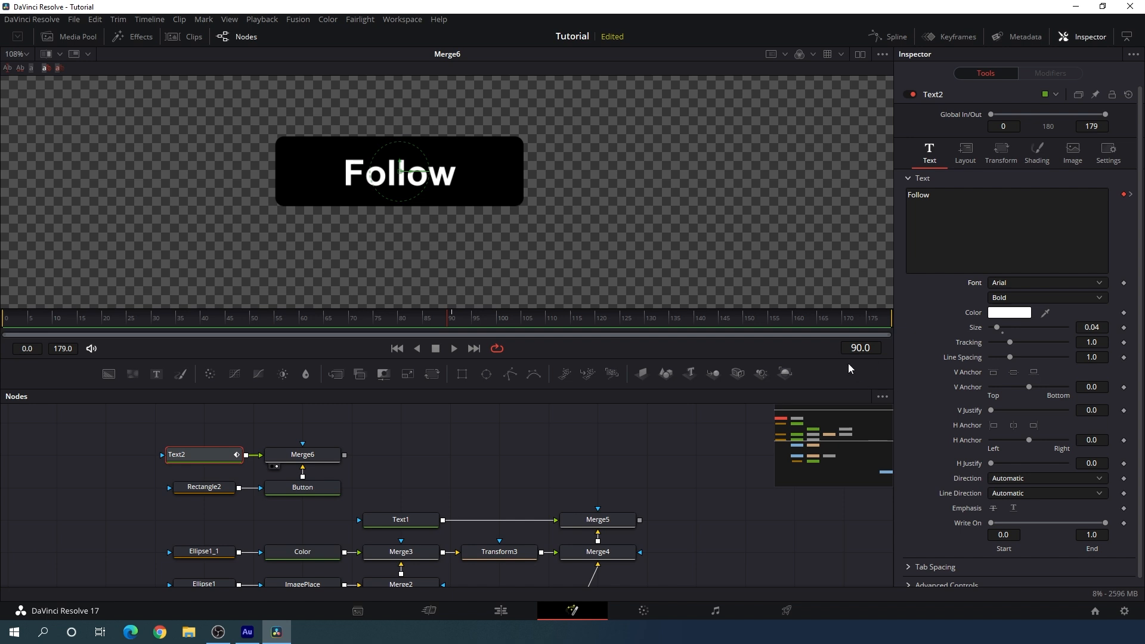
Step: Color the Button node blue with Red 0.0, Green 0.528 and Blue 1.0, and keyframe the color at frame 90
{"action": "left_click", "coordinate": [316, 489]}
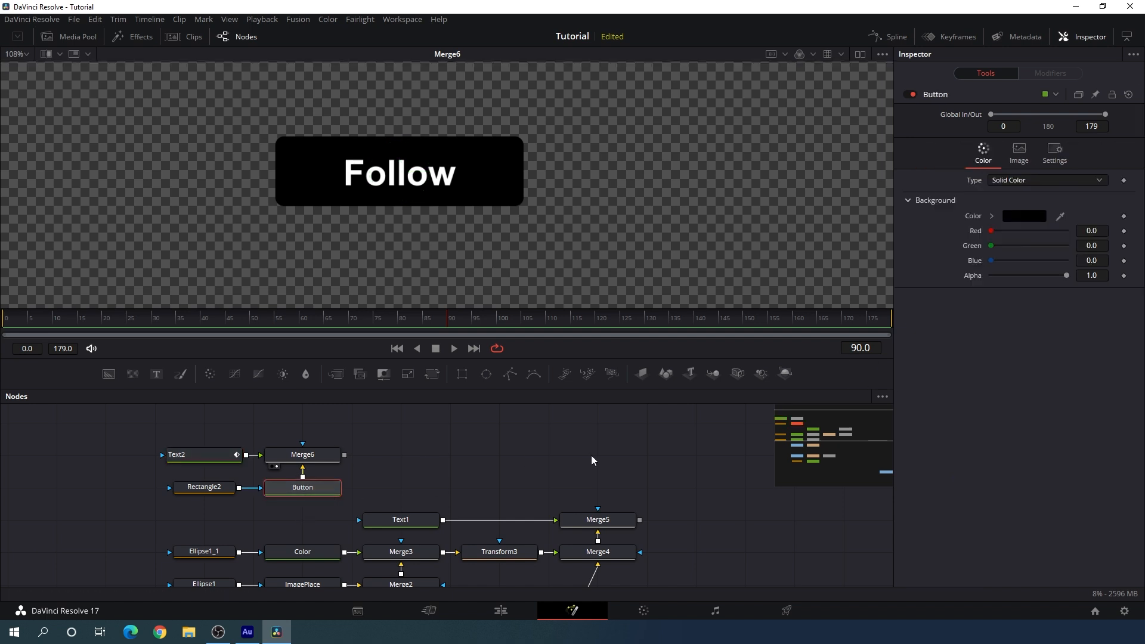
{"action": "left_click", "coordinate": [1025, 216]}
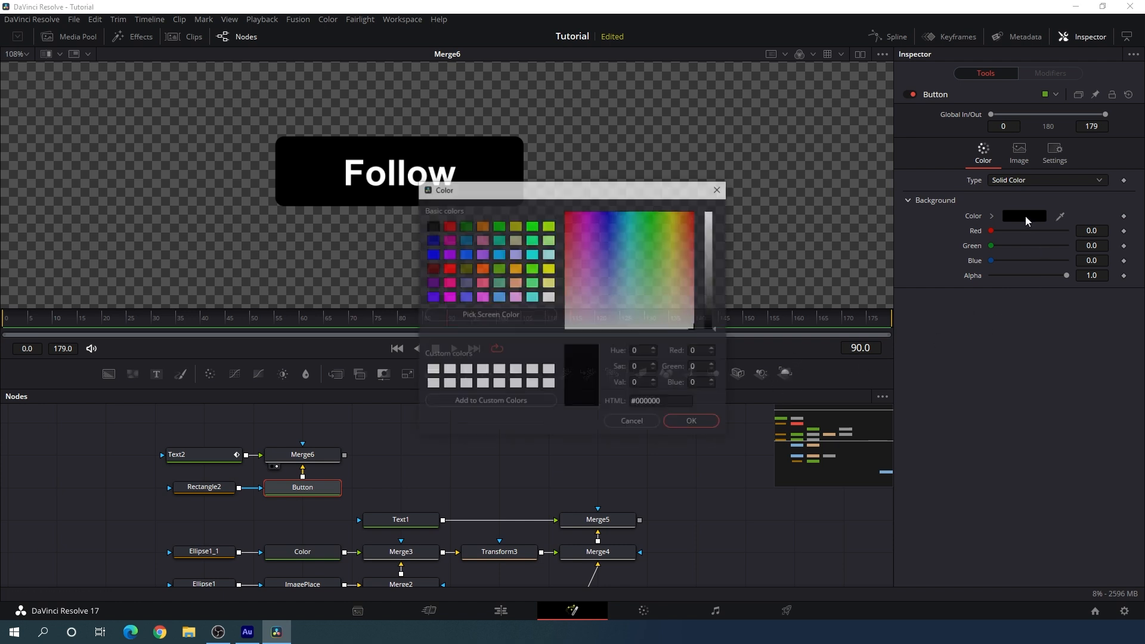
{"action": "left_click", "coordinate": [500, 257]}
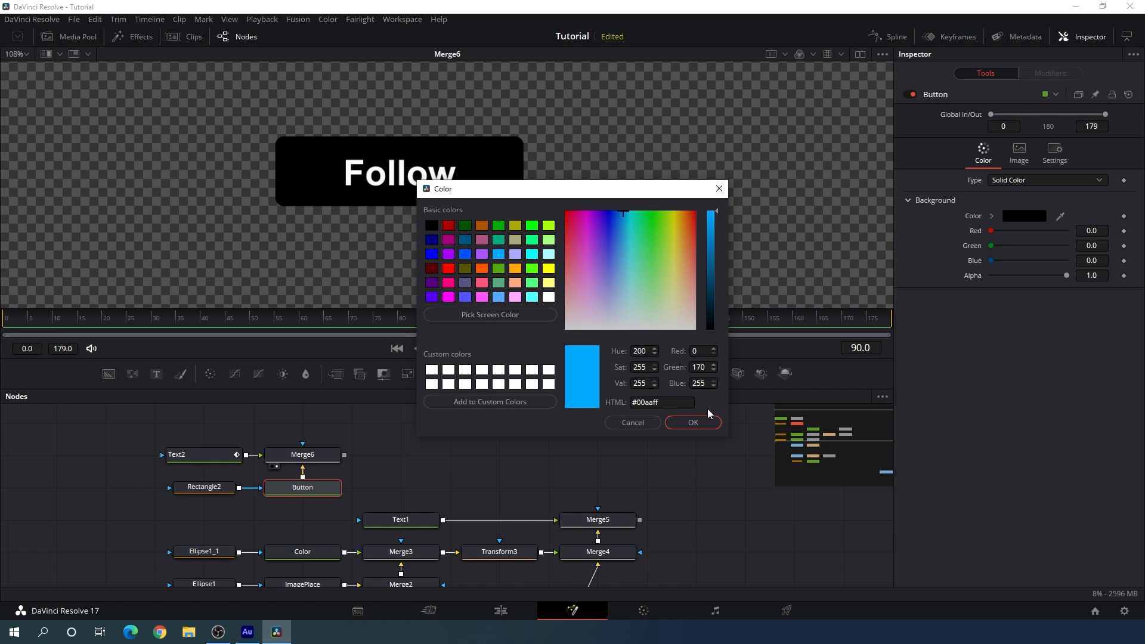
{"action": "left_click", "coordinate": [694, 422]}
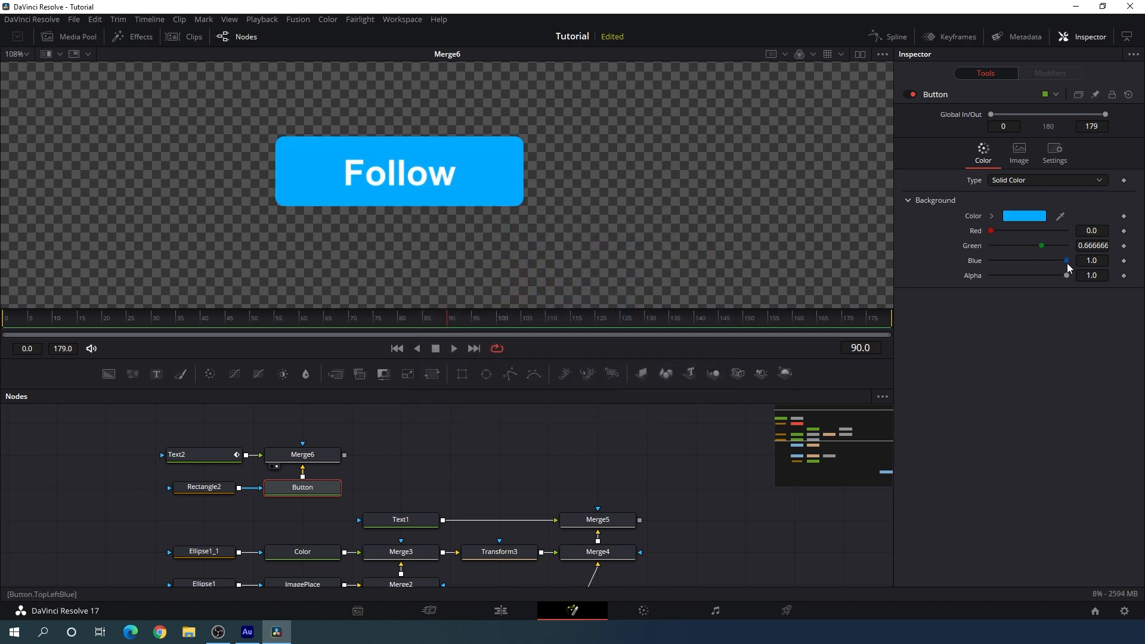
{"action": "left_click_drag", "start_coordinate": [1042, 246], "coordinate": [1032, 247]}
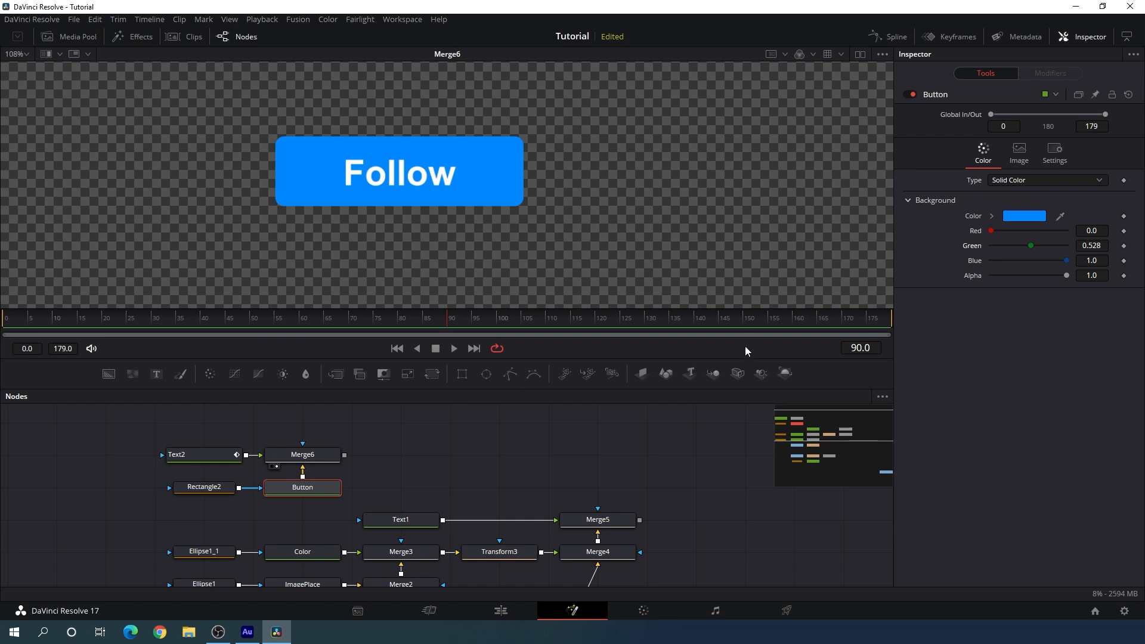
{"action": "left_click", "coordinate": [1124, 217]}
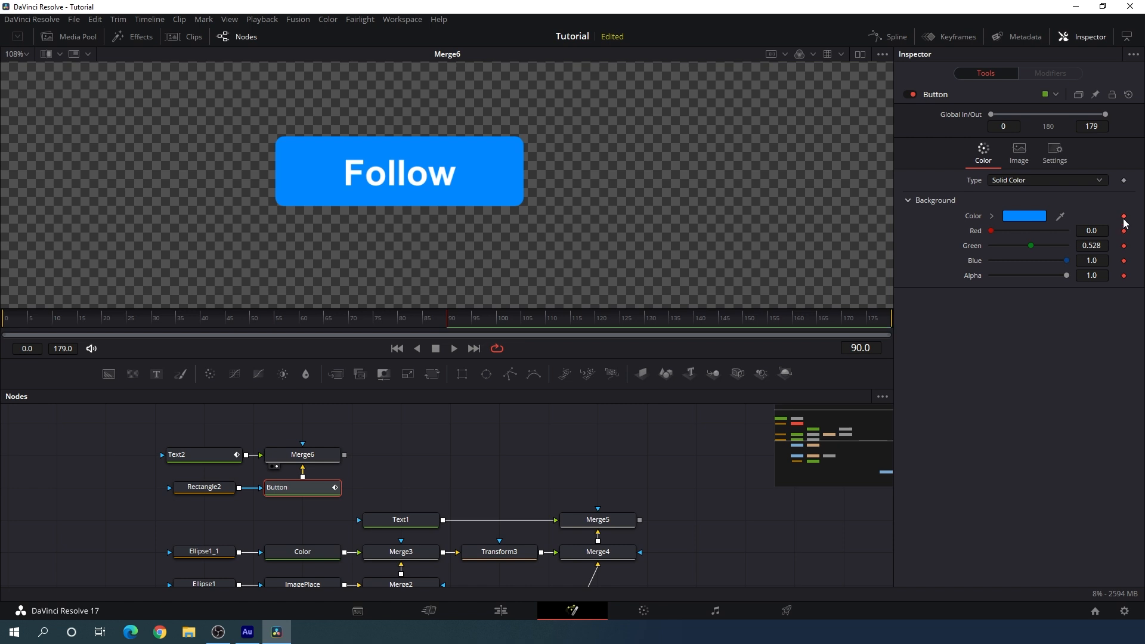
Step: At frame 91, change the Button color to dark green with Red 0.333333, Green 0.551 and Blue 0.0, and check an earlier frame
{"action": "left_click", "coordinate": [453, 322]}
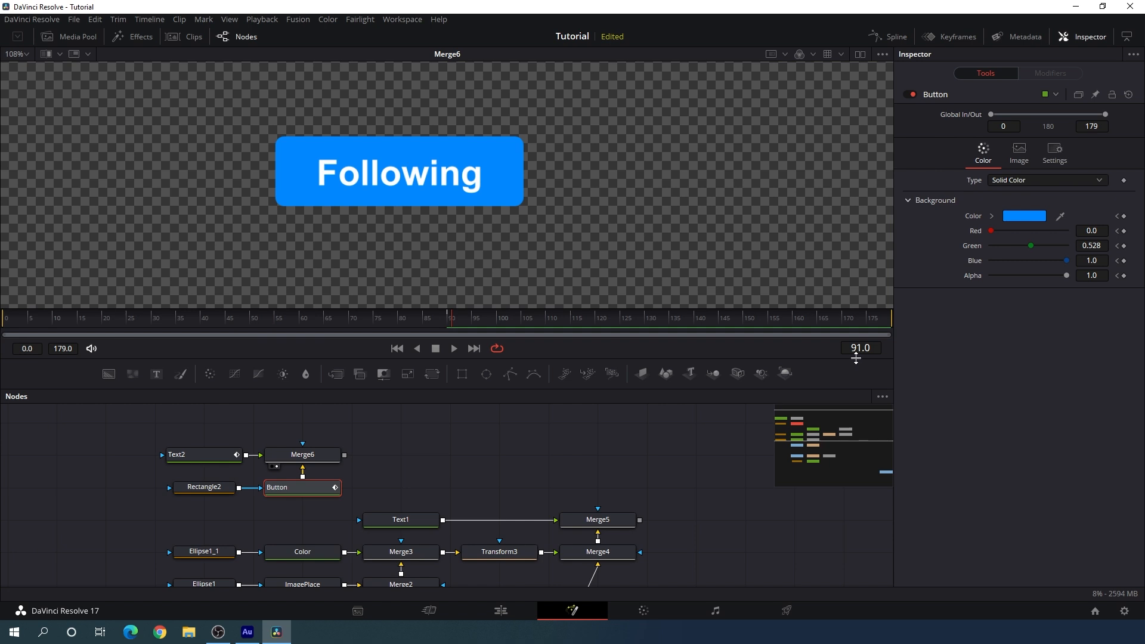
{"action": "left_click", "coordinate": [1023, 219]}
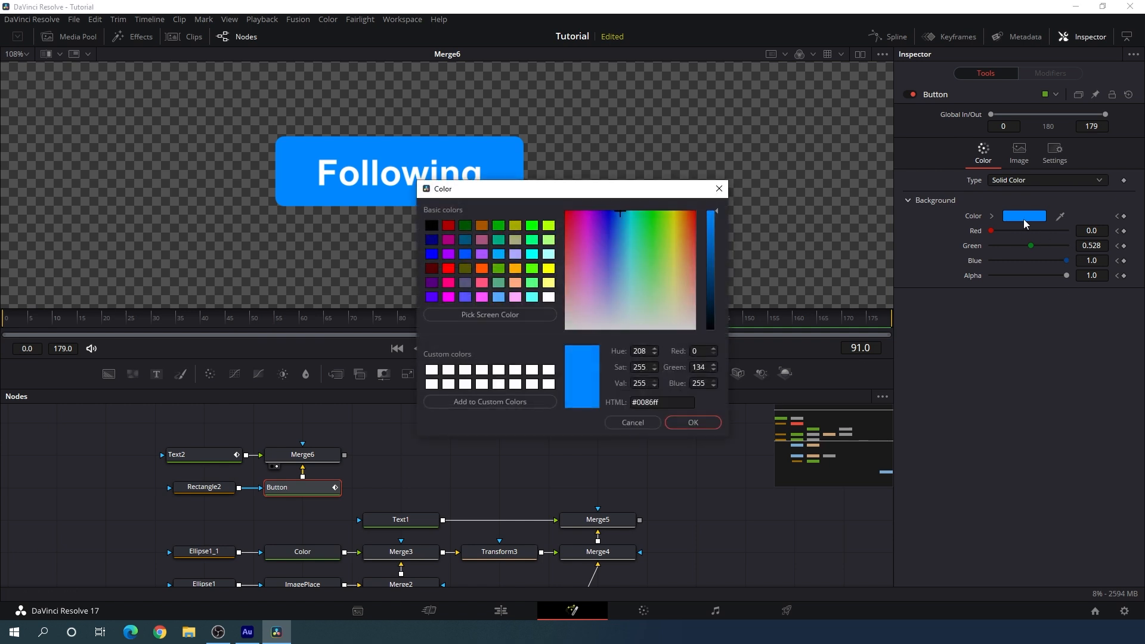
{"action": "left_click", "coordinate": [533, 271]}
{"action": "left_click", "coordinate": [694, 423]}
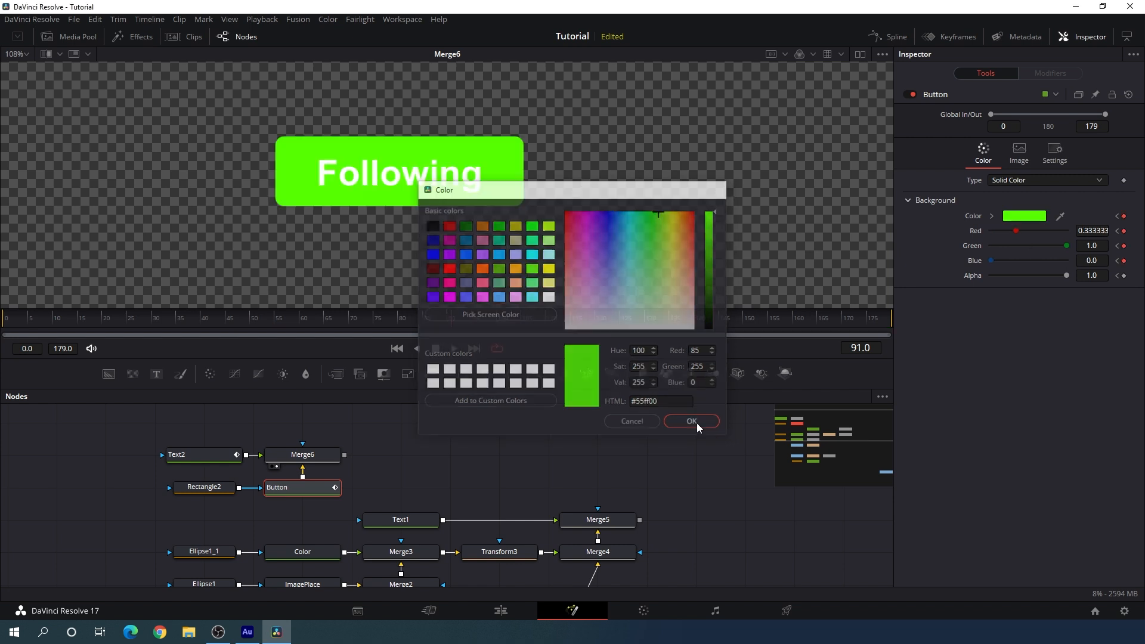
{"action": "left_click_drag", "start_coordinate": [1067, 246], "coordinate": [1037, 255]}
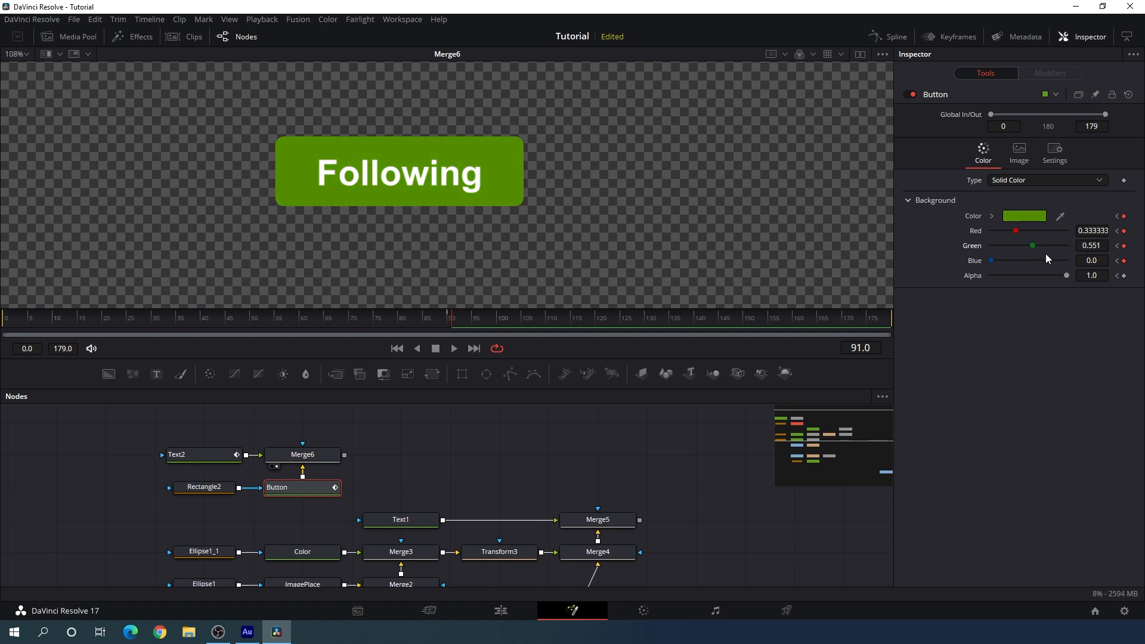
{"action": "left_click", "coordinate": [419, 321]}
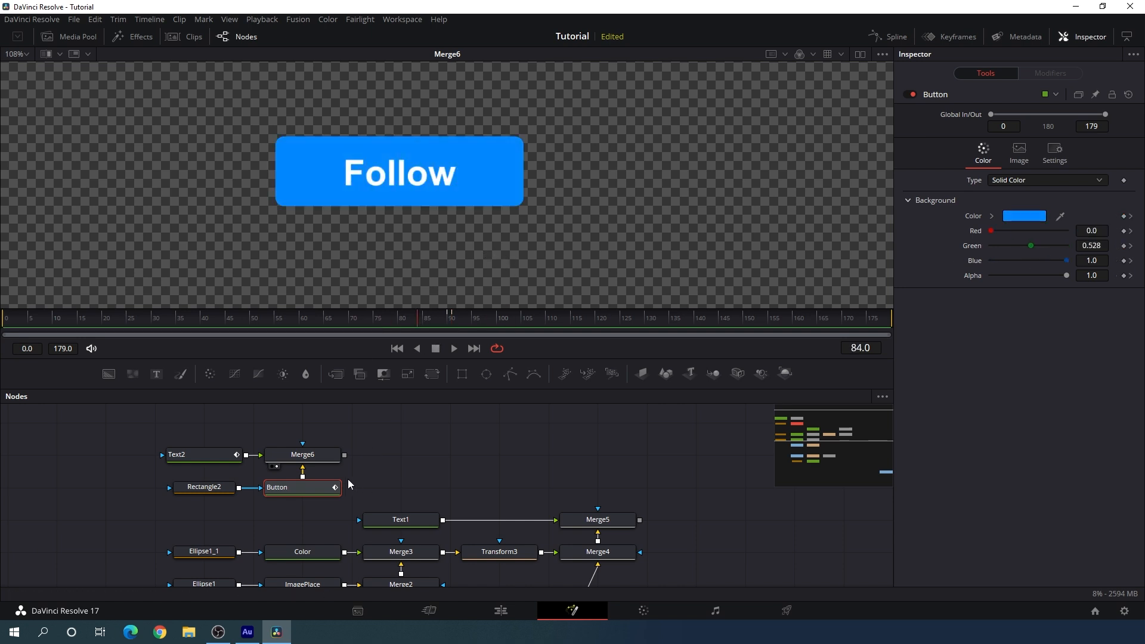
Step: Add a Transform node after Merge6, and show Merge5 fitted in the viewer with the new node deselected
{"action": "left_click", "coordinate": [317, 455]}
{"action": "left_click", "coordinate": [432, 374]}
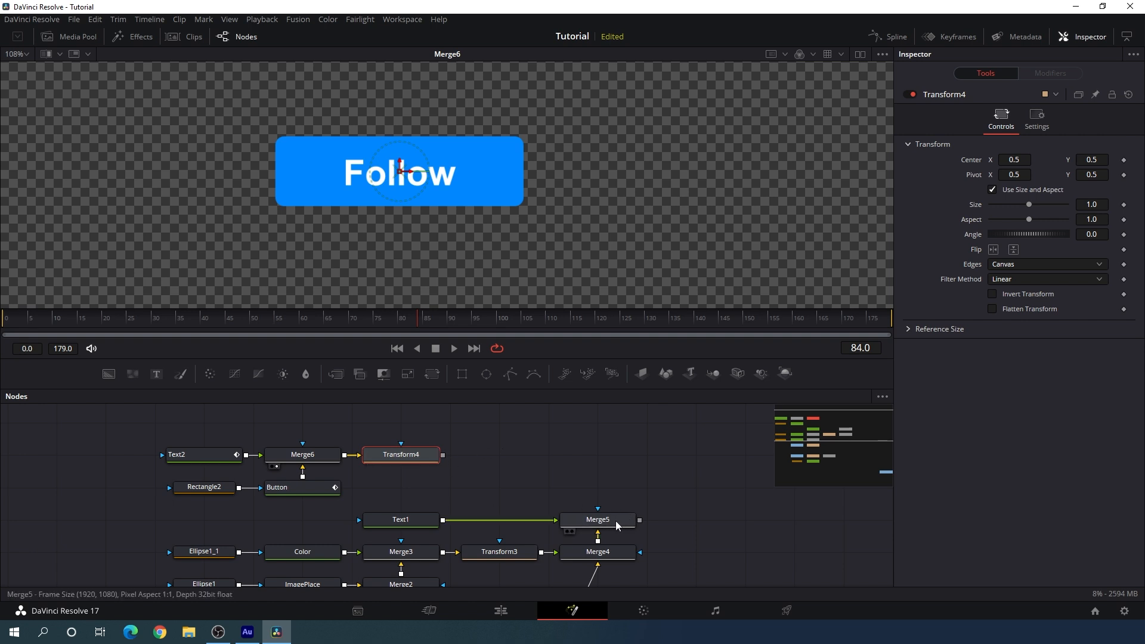
{"action": "left_click_drag", "start_coordinate": [615, 520], "coordinate": [617, 305]}
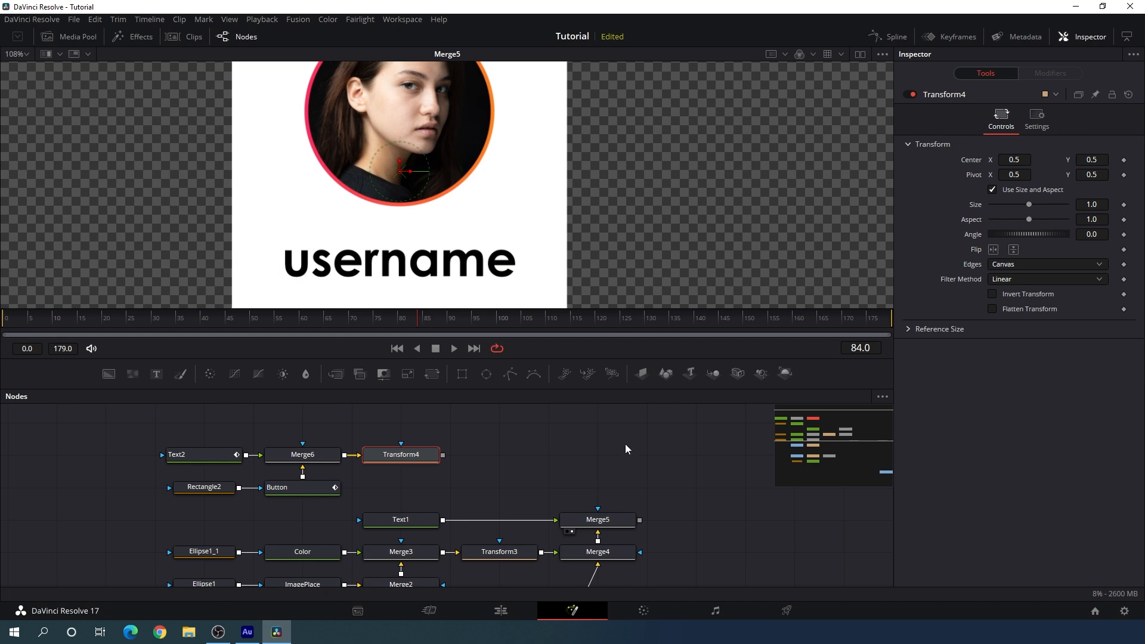
{"action": "left_click", "coordinate": [27, 55]}
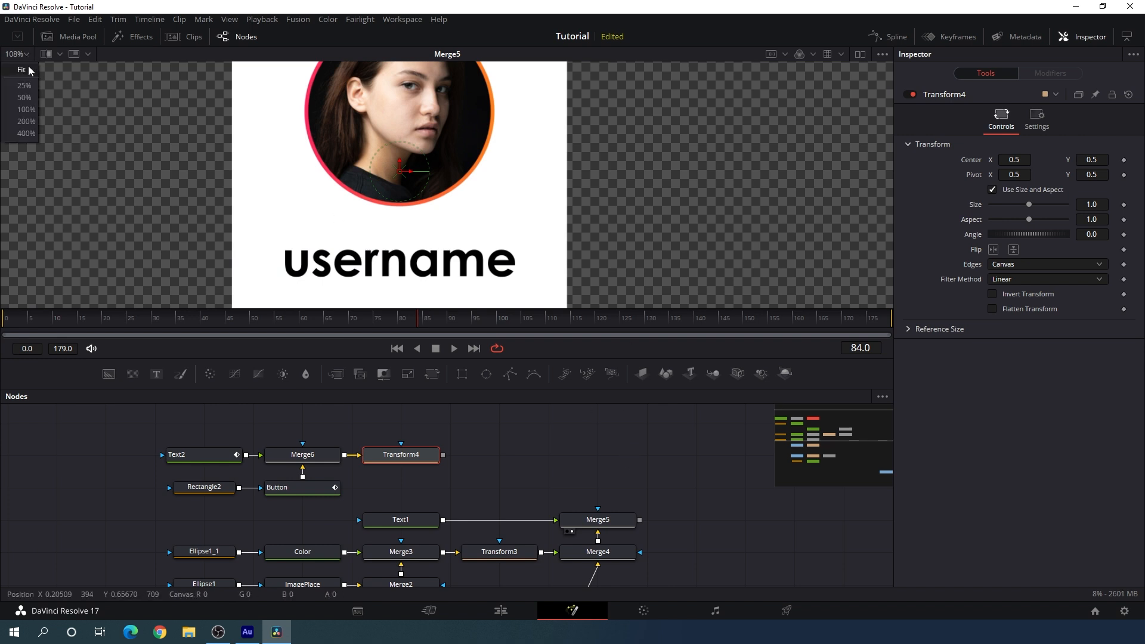
{"action": "left_click", "coordinate": [27, 66]}
{"action": "left_click", "coordinate": [568, 467]}
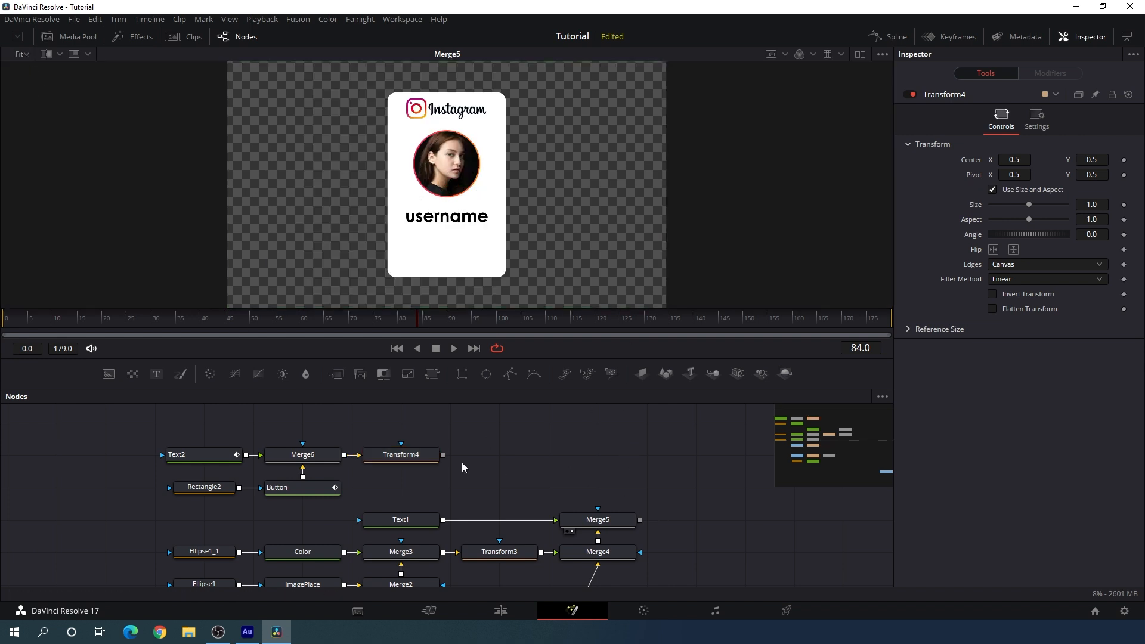
Step: Merge Transform4 over Merge5 with a viewed Merge node, and move the button below the username at Center Y about 0.24
{"action": "left_click_drag", "start_coordinate": [443, 455], "coordinate": [640, 521]}
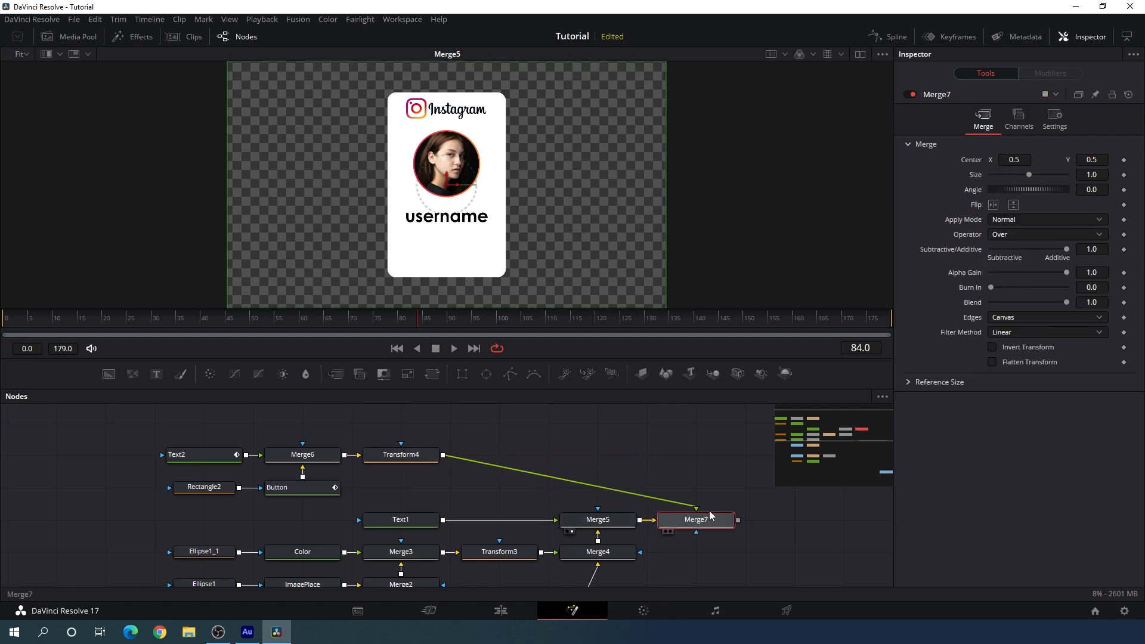
{"action": "left_click_drag", "start_coordinate": [709, 524], "coordinate": [611, 456]}
{"action": "key", "text": "2"}
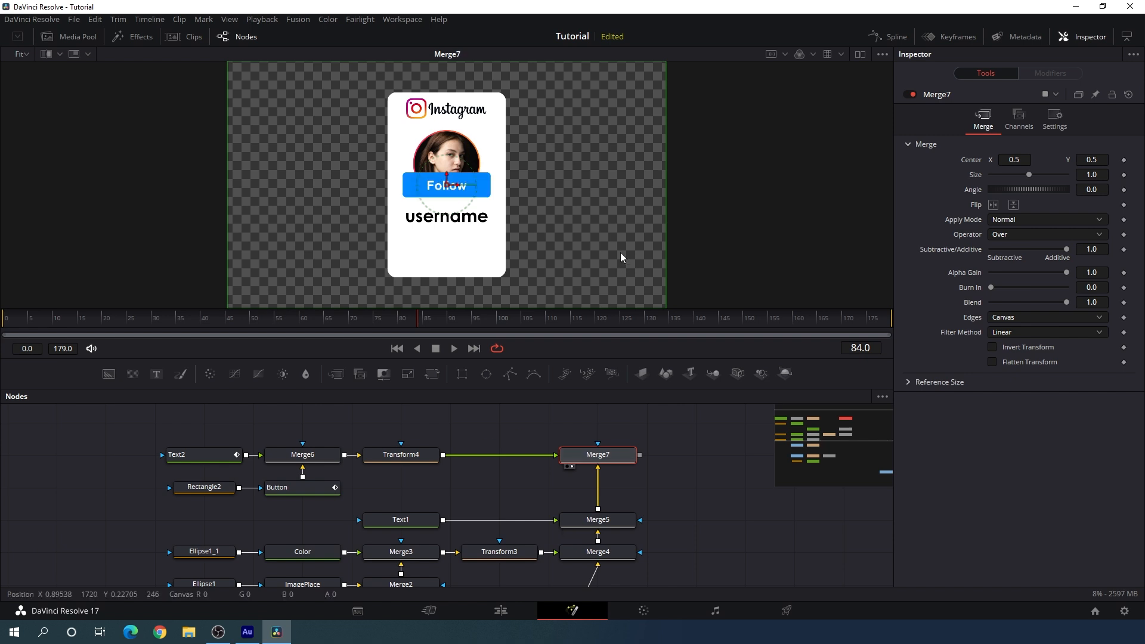
{"action": "left_click", "coordinate": [418, 456]}
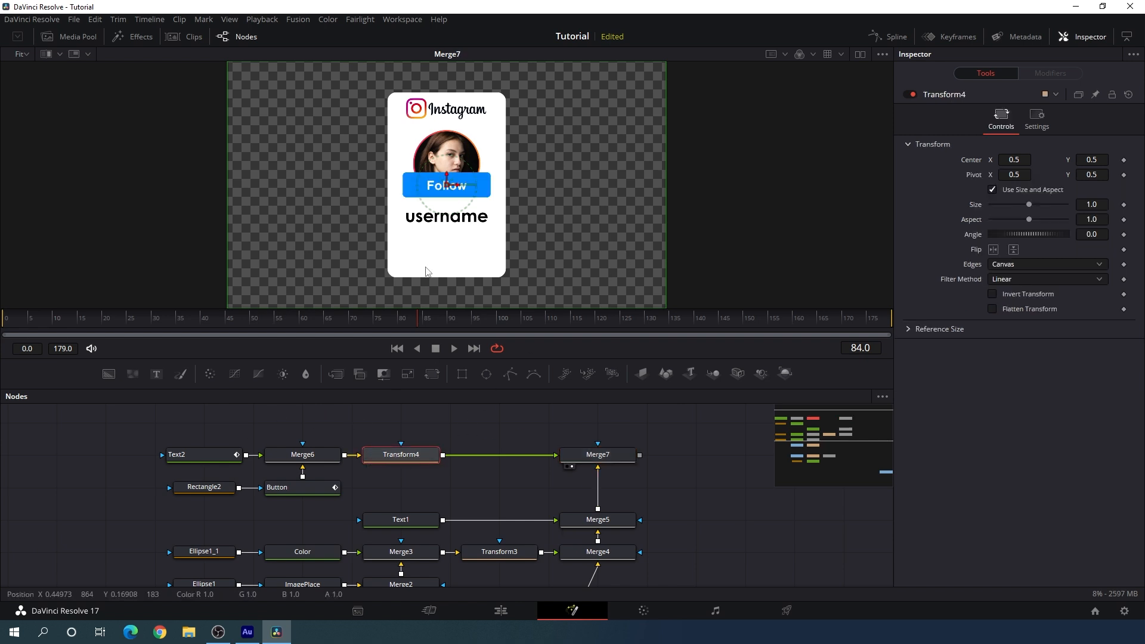
{"action": "left_click_drag", "start_coordinate": [447, 177], "coordinate": [448, 241]}
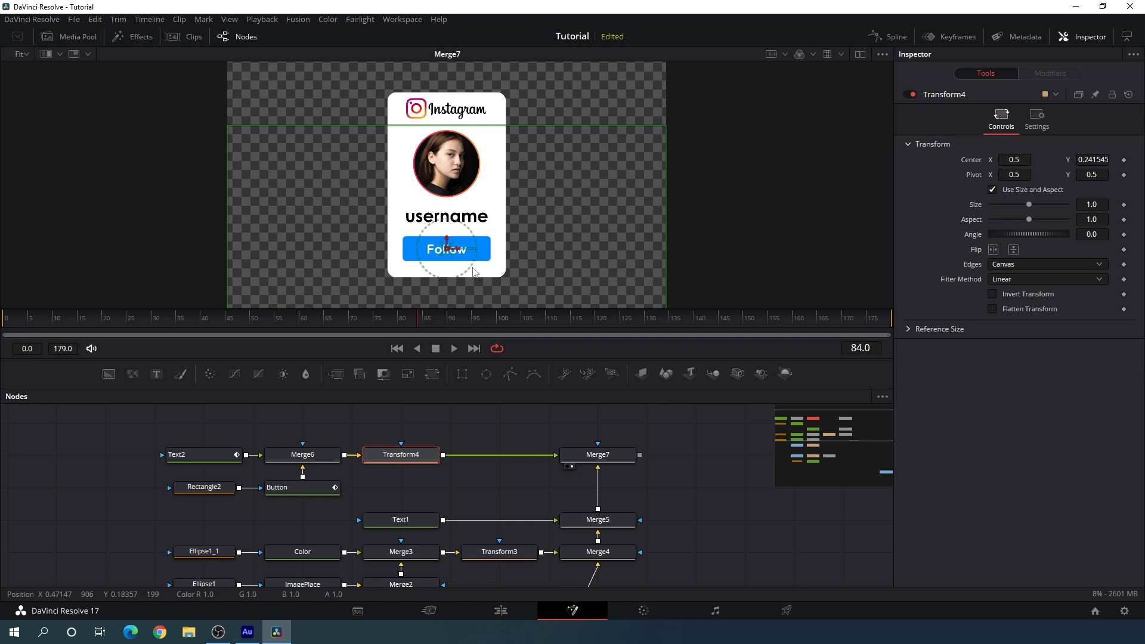
Step: Set Transform4's size to 0.9 and keyframe it at frames 85 and 95
{"action": "left_click_drag", "start_coordinate": [420, 323], "coordinate": [448, 320]}
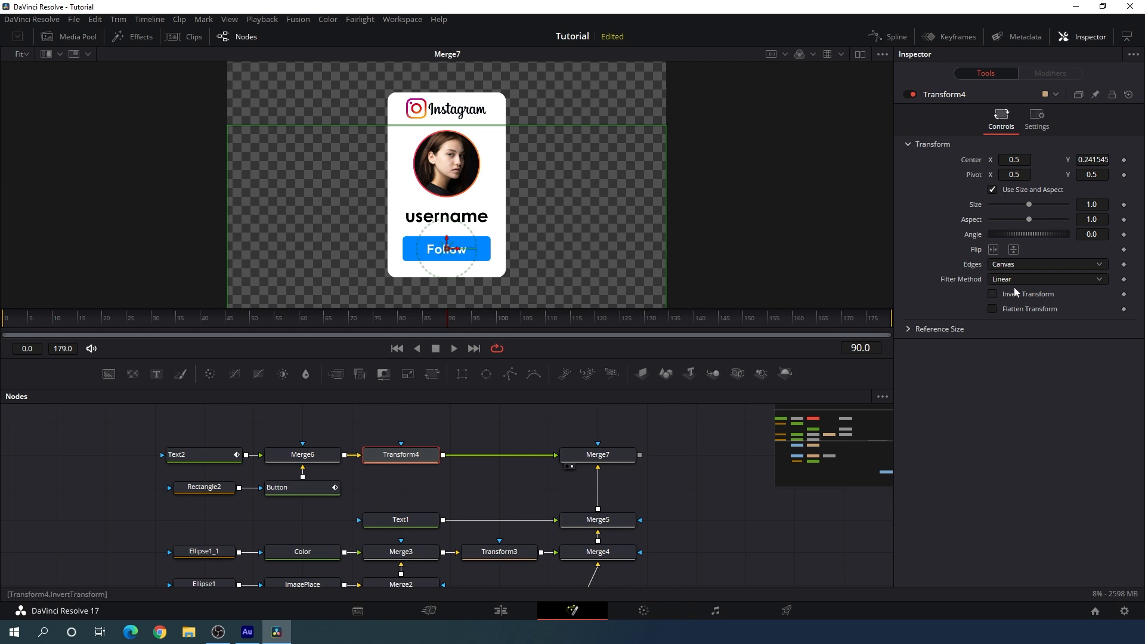
{"action": "left_click", "coordinate": [1100, 204]}
{"action": "type", "text": "0.9"}
{"action": "key", "text": "Tab"}
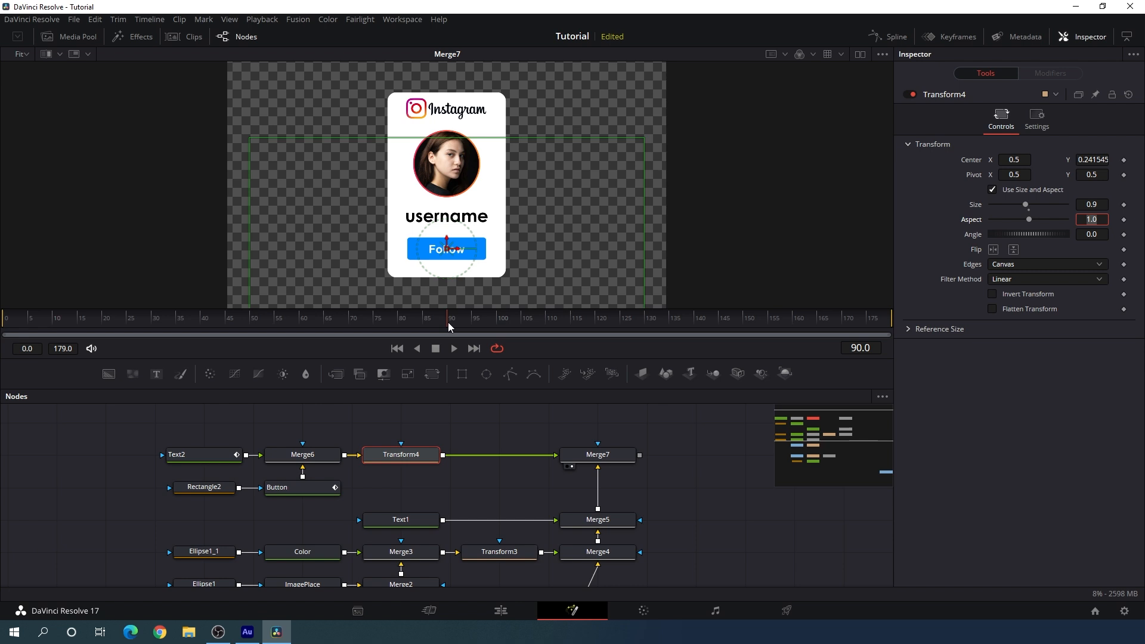
{"action": "left_click_drag", "start_coordinate": [446, 322], "coordinate": [427, 324]}
{"action": "right_click", "coordinate": [974, 209]}
{"action": "left_click", "coordinate": [987, 214]}
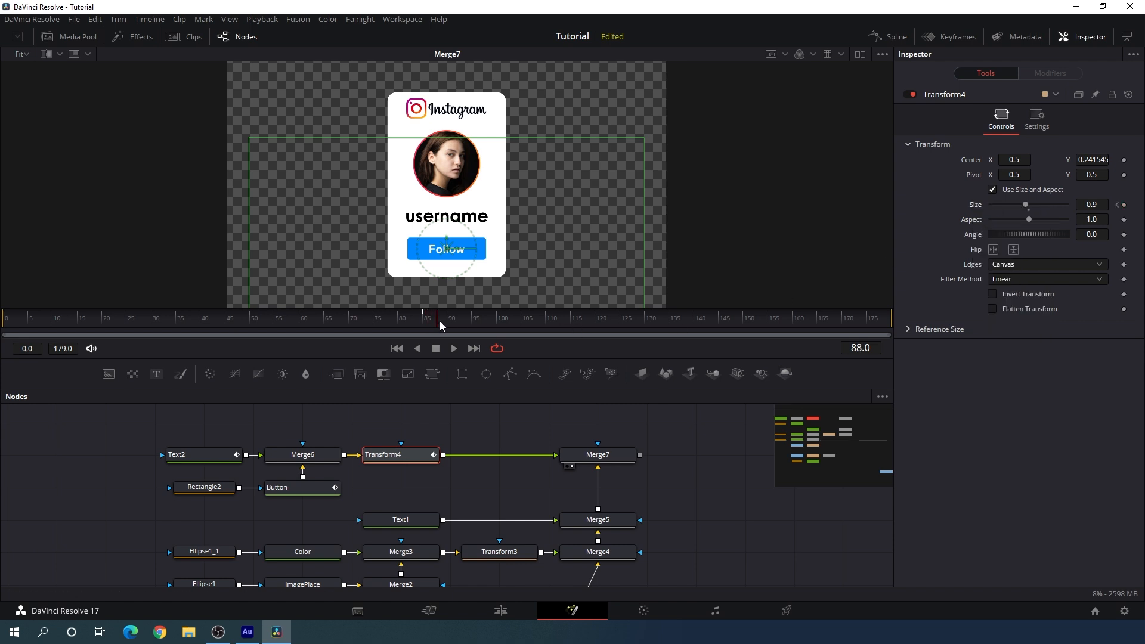
{"action": "left_click_drag", "start_coordinate": [426, 322], "coordinate": [473, 328]}
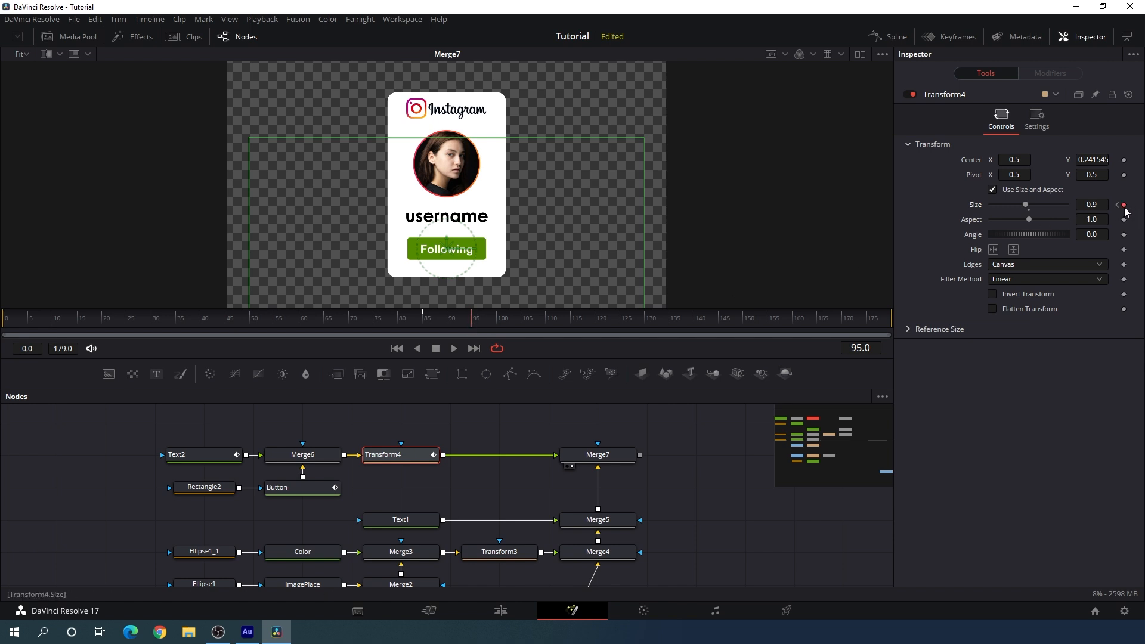
Step: At frame 90, set Transform4's size to 0.8 and scrub forward to check the button's click animation
{"action": "mouse_move", "coordinate": [463, 322]}
{"action": "left_mouse_down"}
{"action": "mouse_move", "coordinate": [433, 322]}
{"action": "mouse_move", "coordinate": [448, 323]}
{"action": "left_mouse_up"}
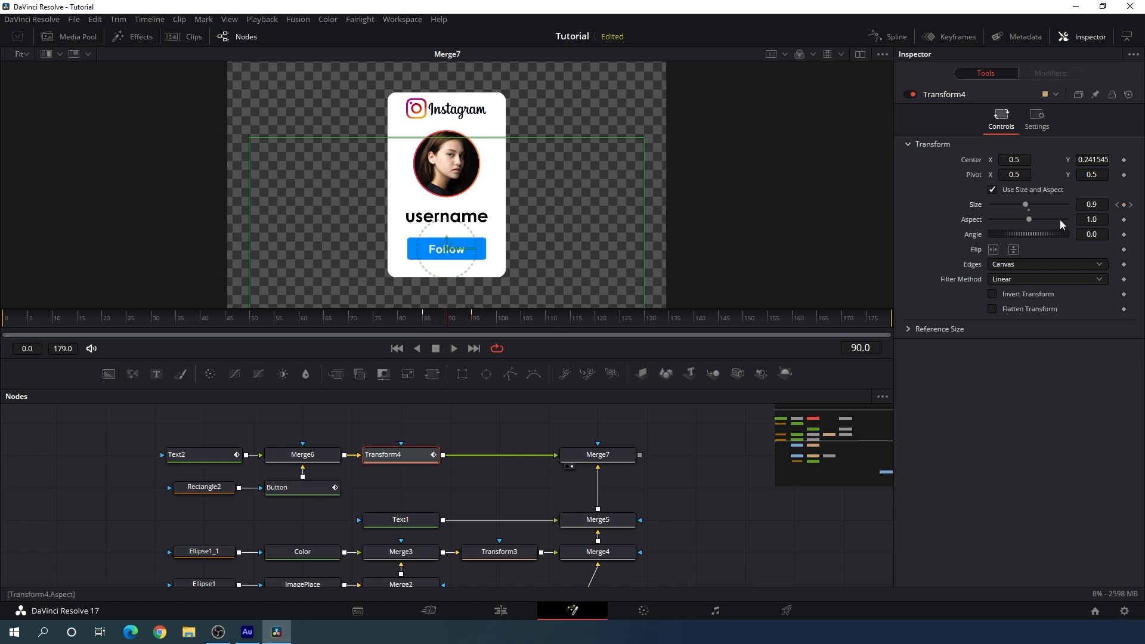
{"action": "left_click", "coordinate": [1097, 205]}
{"action": "type", "text": "8"}
{"action": "key", "text": "Tab"}
{"action": "left_click_drag", "start_coordinate": [447, 318], "coordinate": [480, 320]}
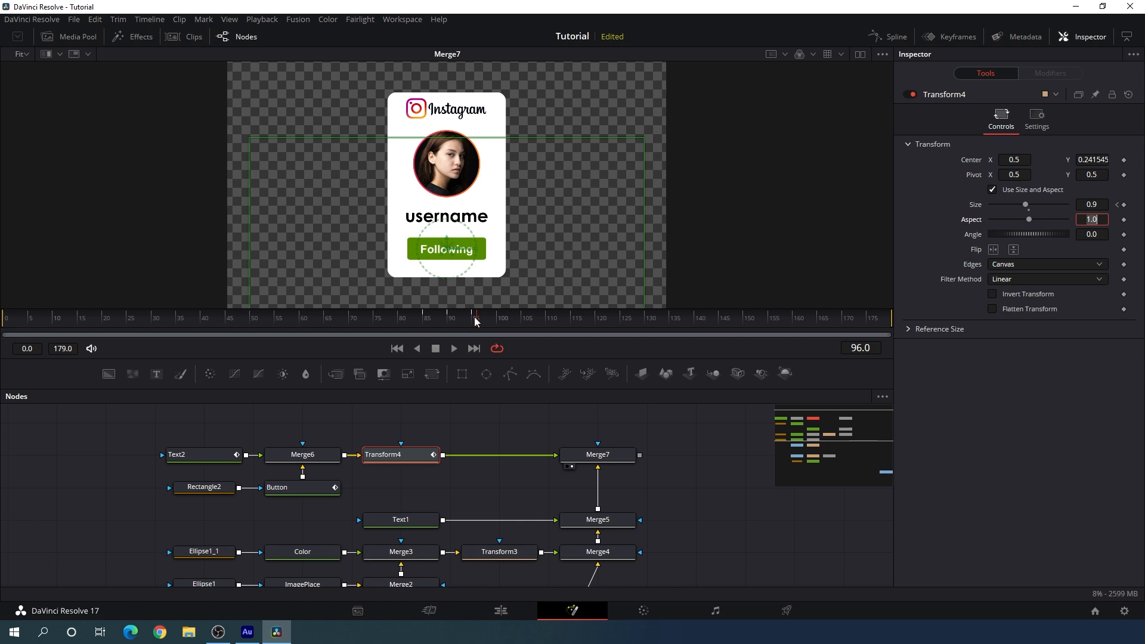
Step: Smooth all three keyframes of Transform4's Size curve in the Spline editor, and close the editor
{"action": "left_click", "coordinate": [408, 456]}
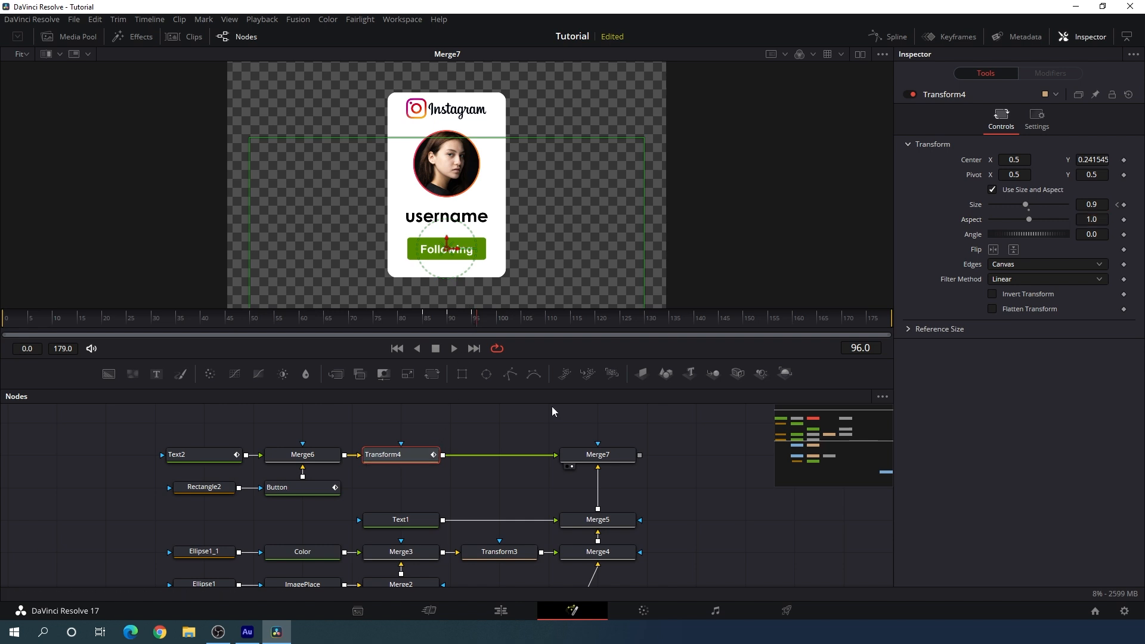
{"action": "left_click", "coordinate": [894, 39]}
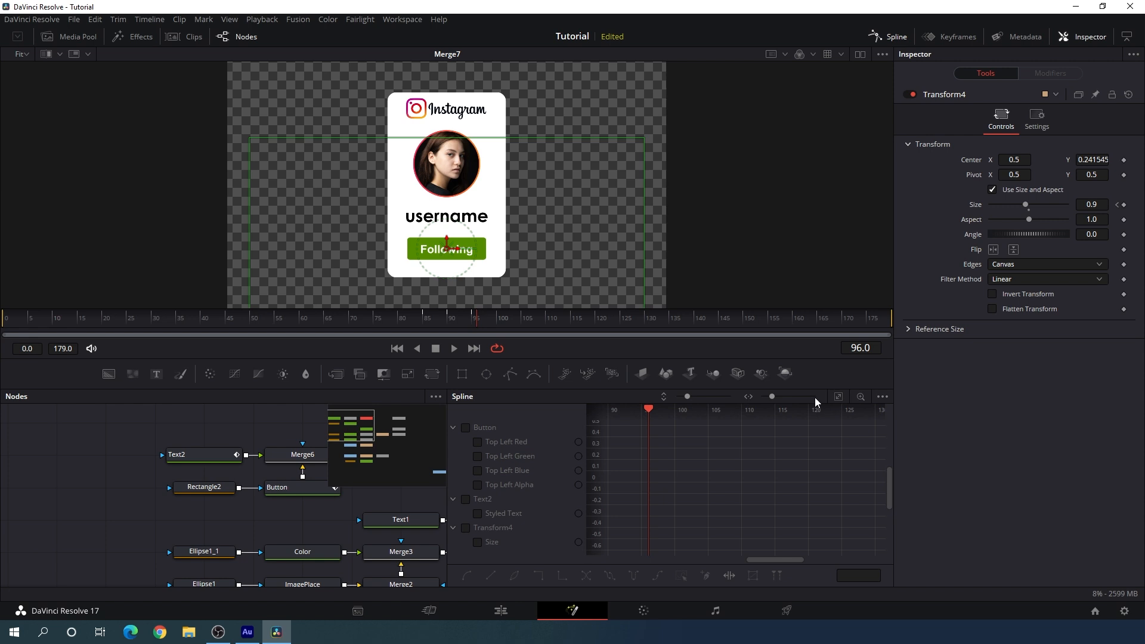
{"action": "left_click", "coordinate": [466, 527]}
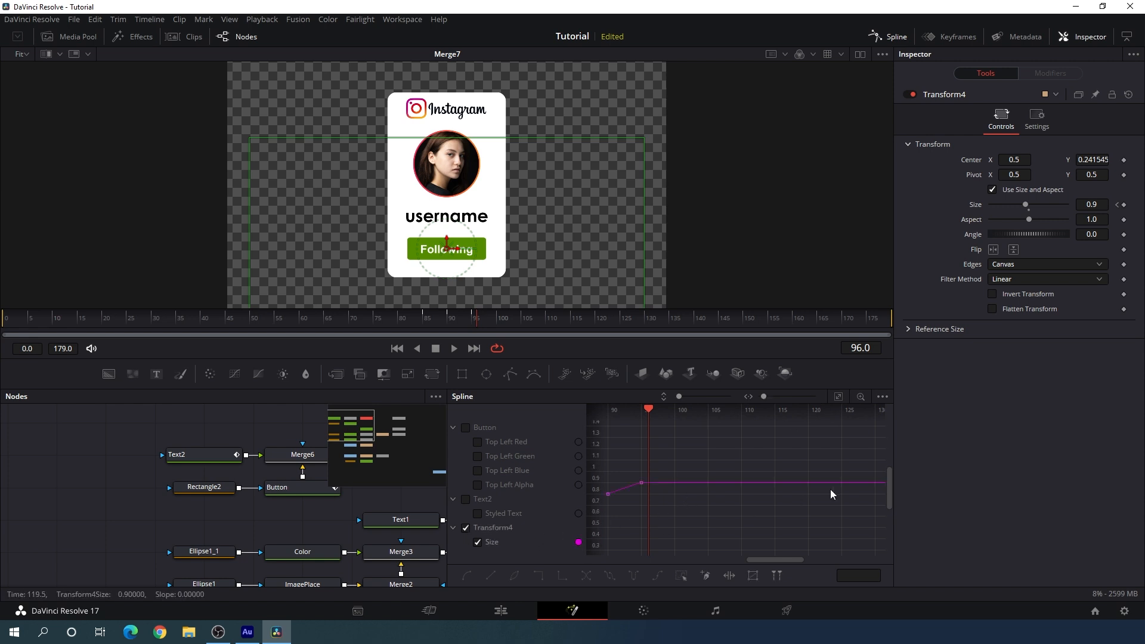
{"action": "left_click", "coordinate": [838, 398]}
{"action": "left_click_drag", "start_coordinate": [871, 422], "coordinate": [613, 549]}
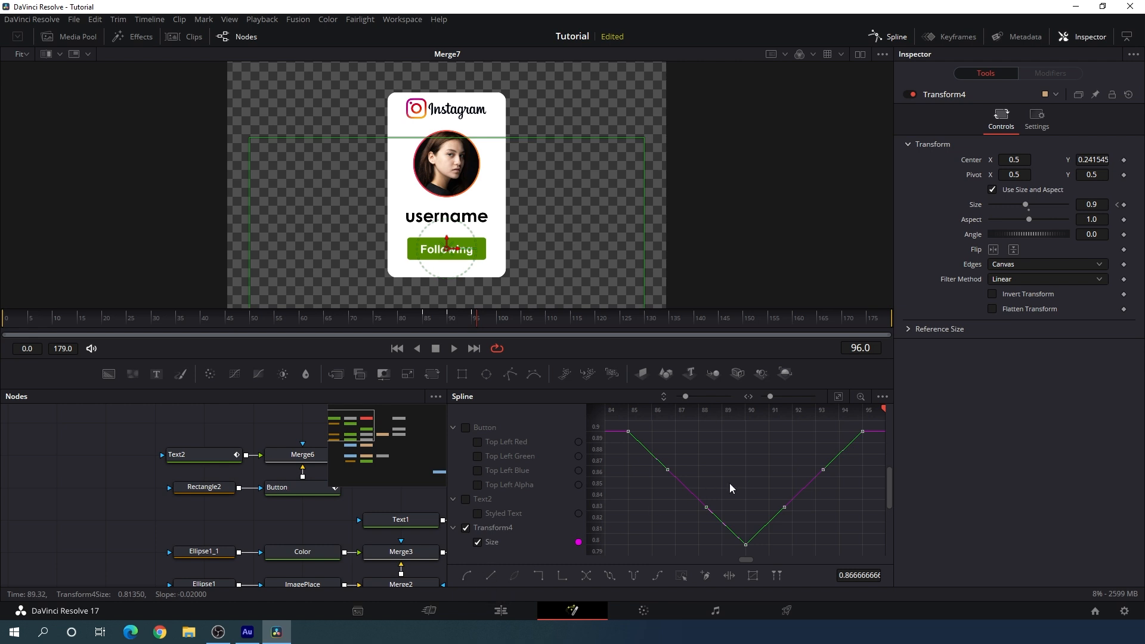
{"action": "key", "text": "shift+s"}
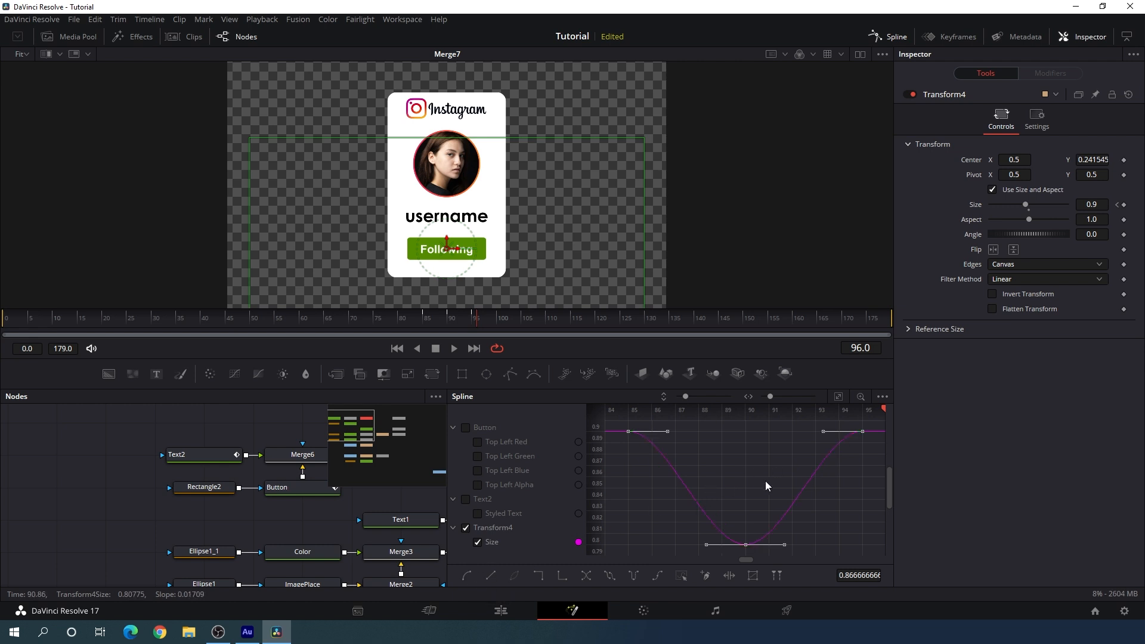
{"action": "left_click", "coordinate": [895, 37]}
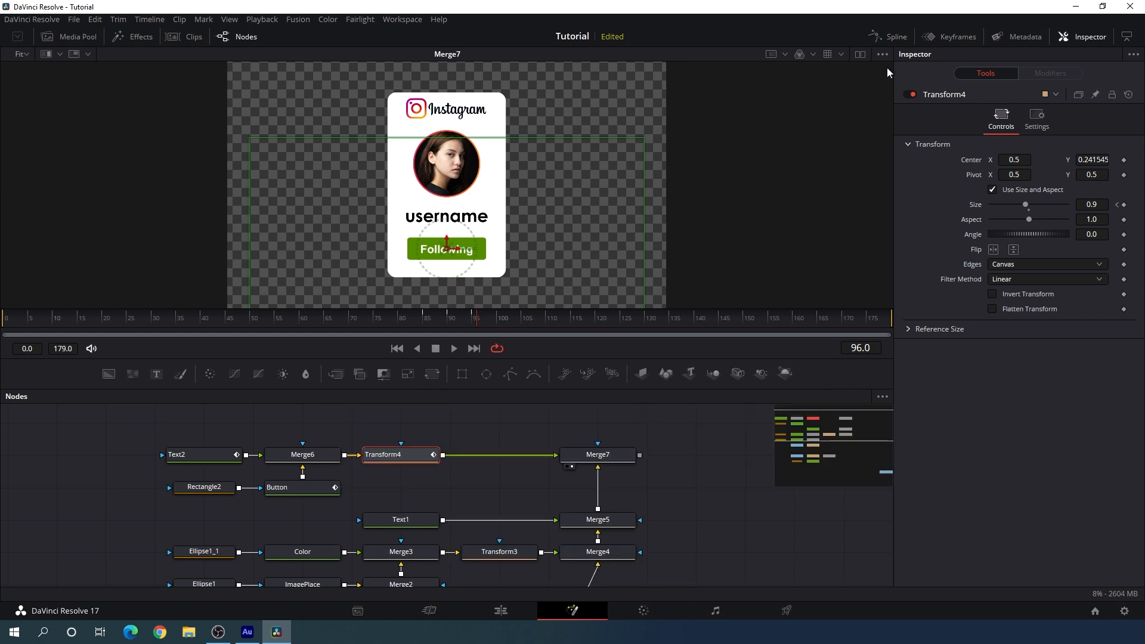
Step: Play the animation from about frame 80 to check the button's smoothed click motion
{"action": "left_click", "coordinate": [402, 326]}
{"action": "key", "text": "space"}
{"action": "left_click", "coordinate": [458, 411]}
{"action": "left_click", "coordinate": [403, 319]}
{"action": "key", "text": "space"}
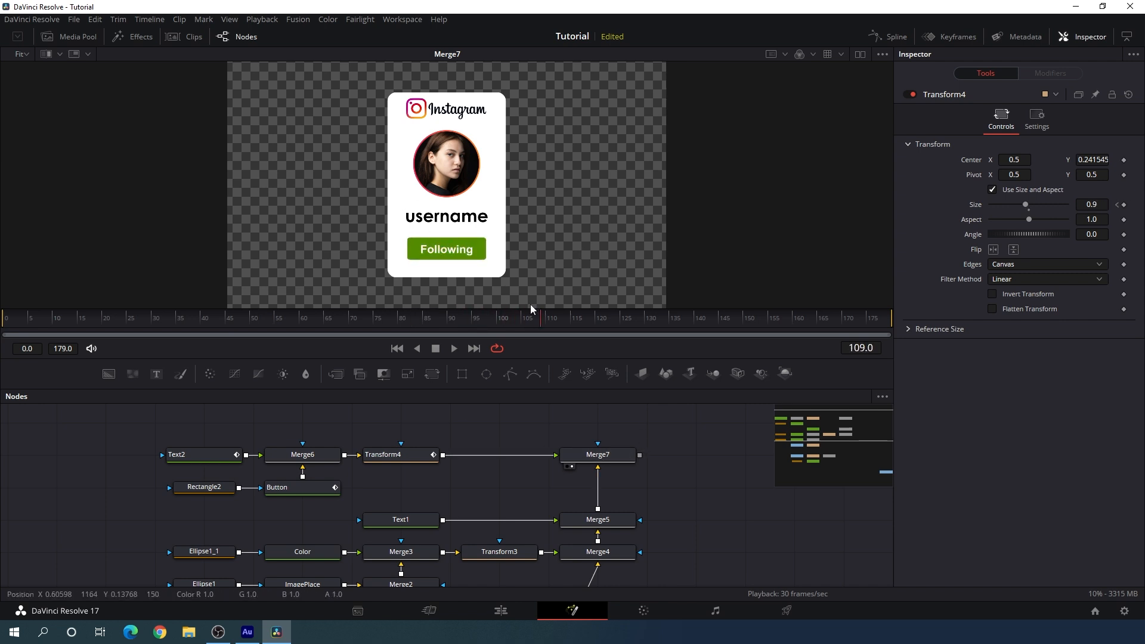
Step: Add a Transform node after Merge7 and make room for it in the node graph
{"action": "left_click", "coordinate": [618, 457]}
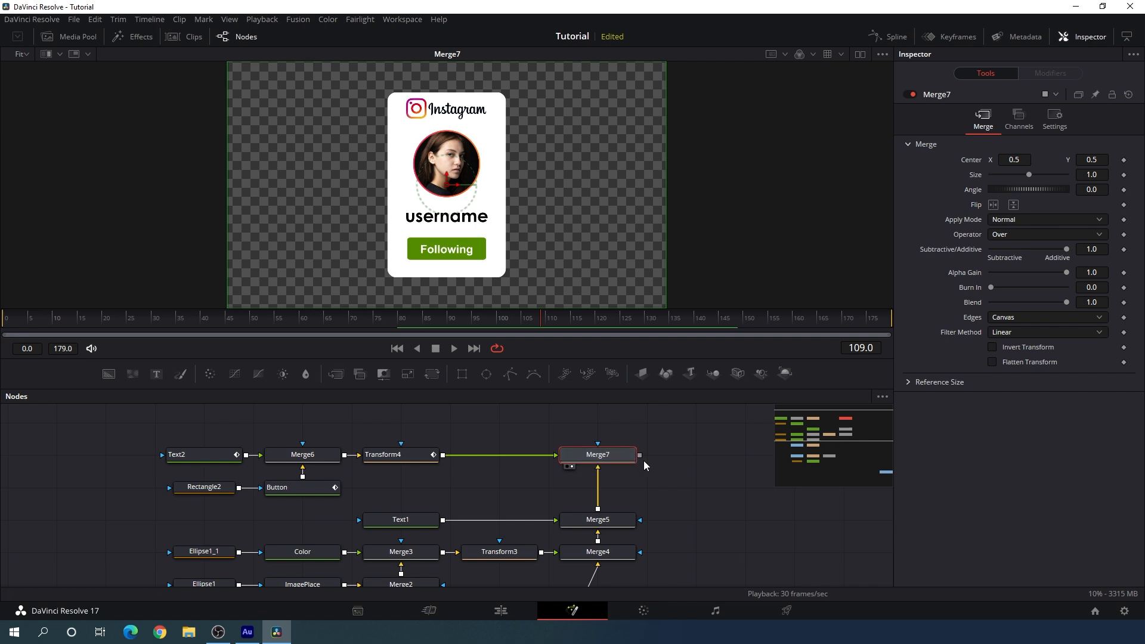
{"action": "left_click", "coordinate": [432, 374]}
{"action": "left_click_drag", "start_coordinate": [702, 461], "coordinate": [524, 436]}
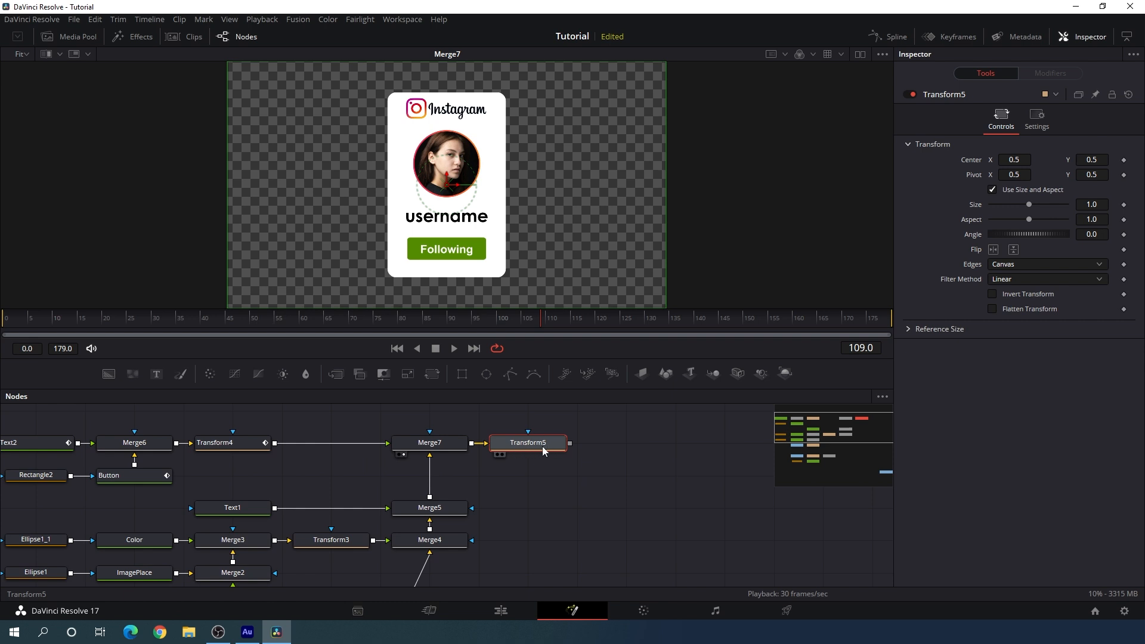
Step: At frame 60, show Transform5 in the viewer and move the card toward the frame's left side at Center X 0.1875
{"action": "left_click_drag", "start_coordinate": [202, 319], "coordinate": [227, 322]}
{"action": "left_click_drag", "start_coordinate": [314, 332], "coordinate": [304, 333]}
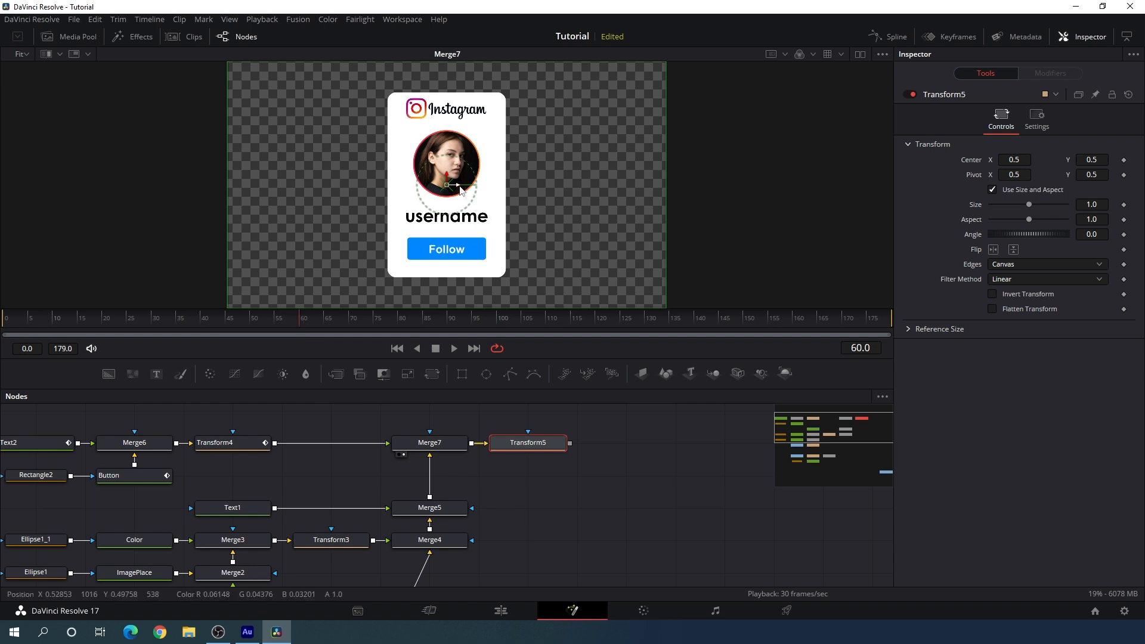
{"action": "left_click_drag", "start_coordinate": [459, 191], "coordinate": [314, 183]}
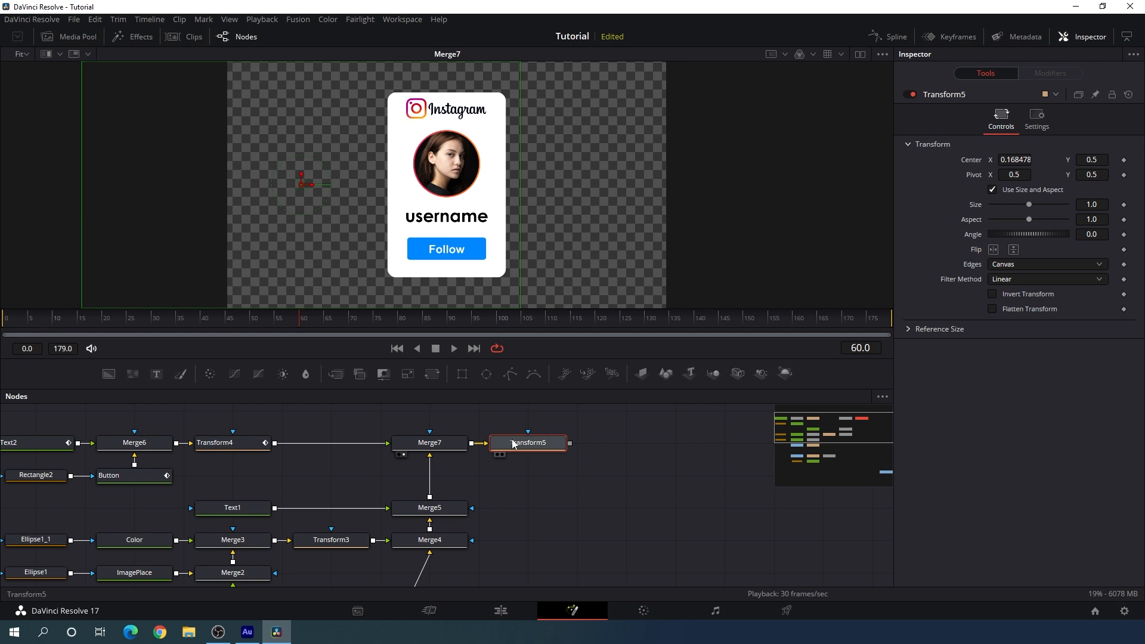
{"action": "key", "text": "1"}
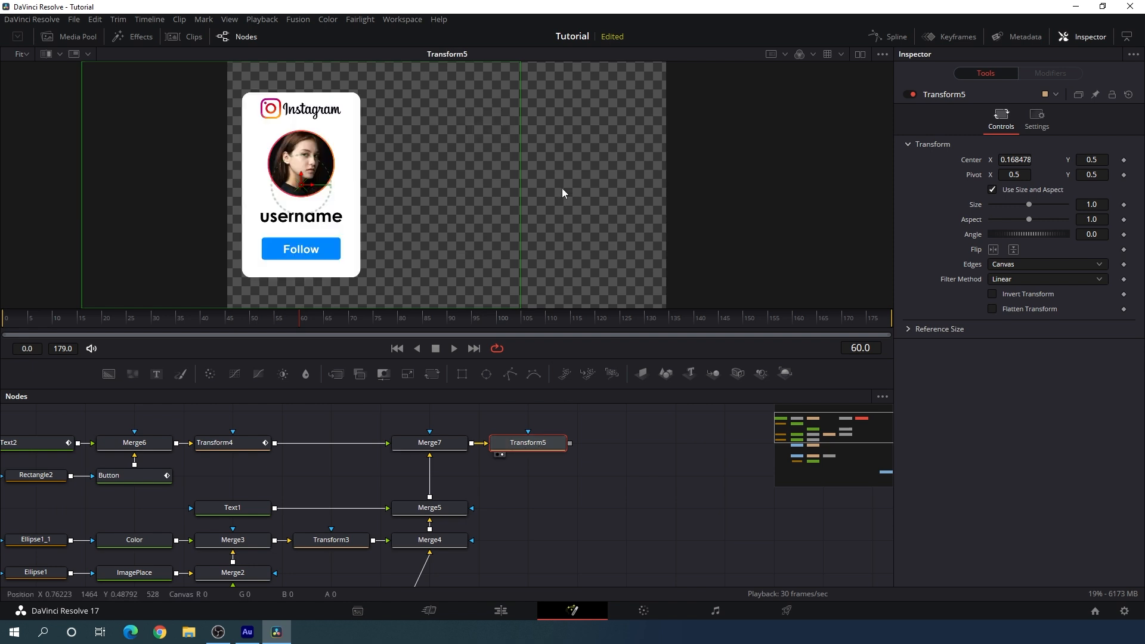
{"action": "left_click_drag", "start_coordinate": [311, 185], "coordinate": [321, 190]}
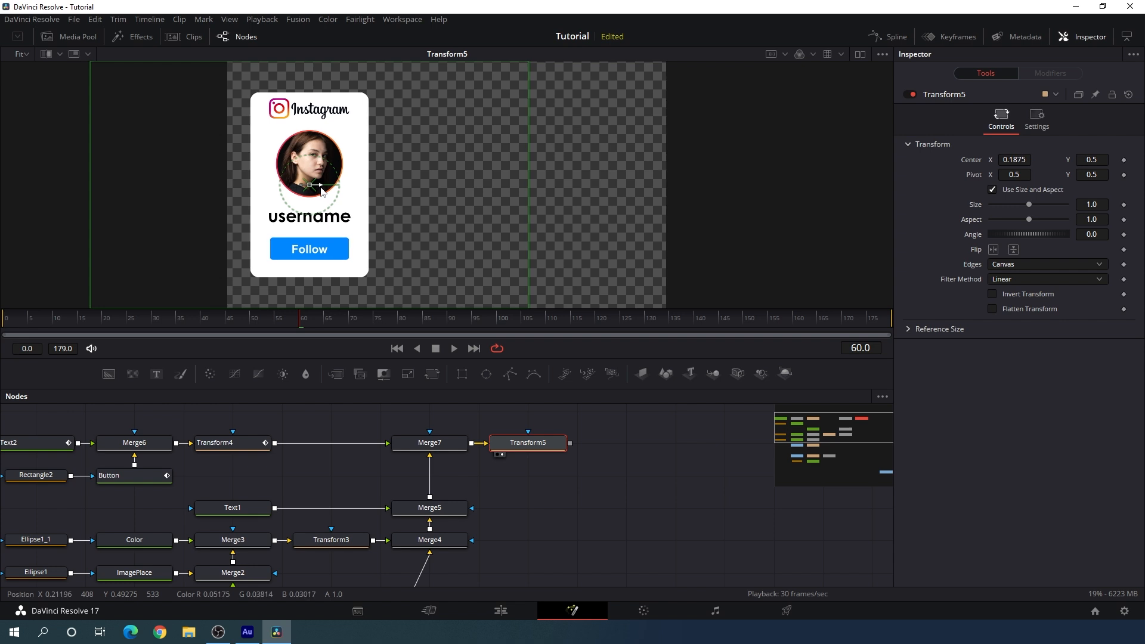
Step: Set Transform5's size to 0.8 and shift the card farther left to Center X about 0.163
{"action": "left_click_drag", "start_coordinate": [1029, 205], "coordinate": [1026, 205]}
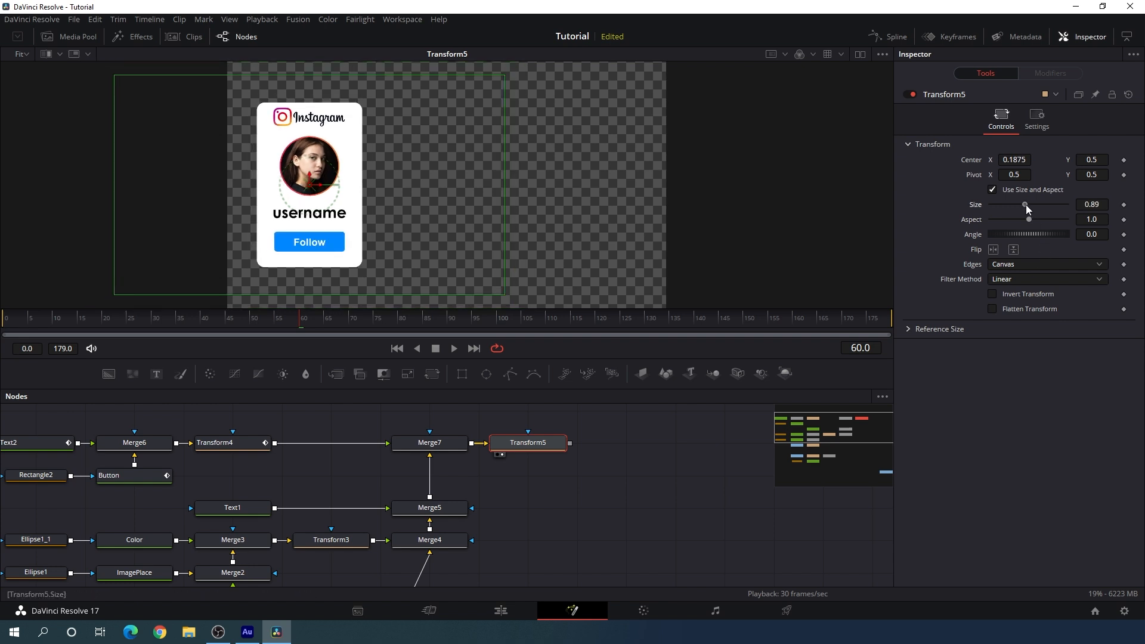
{"action": "double_click", "coordinate": [1104, 207]}
{"action": "type", "text": "0.8"}
{"action": "key", "text": "Tab"}
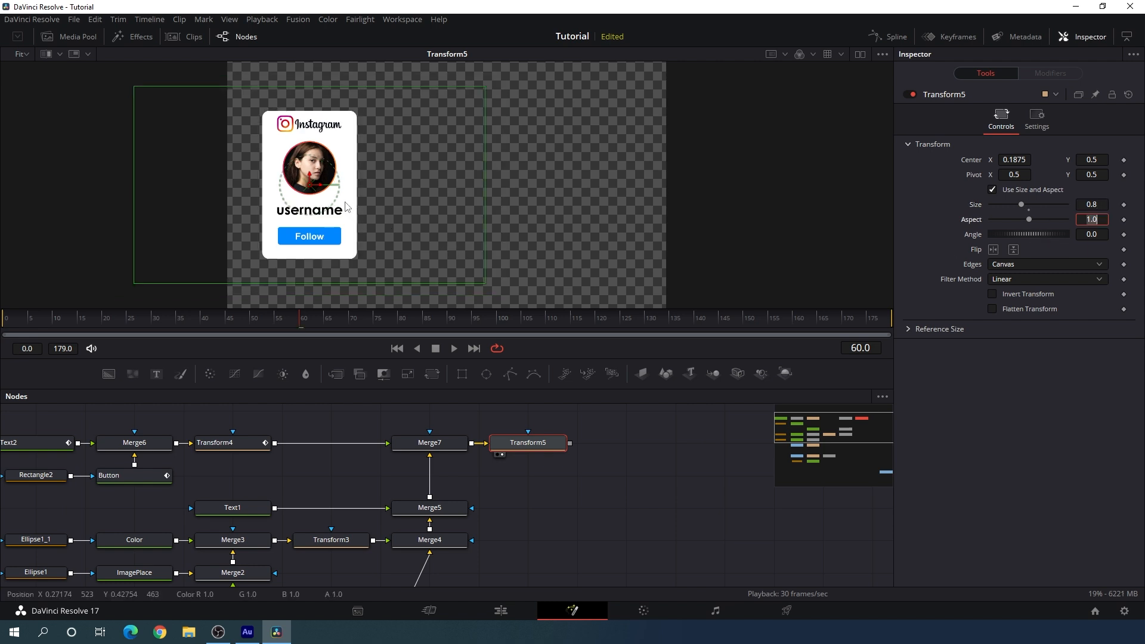
{"action": "left_click_drag", "start_coordinate": [321, 191], "coordinate": [311, 191]}
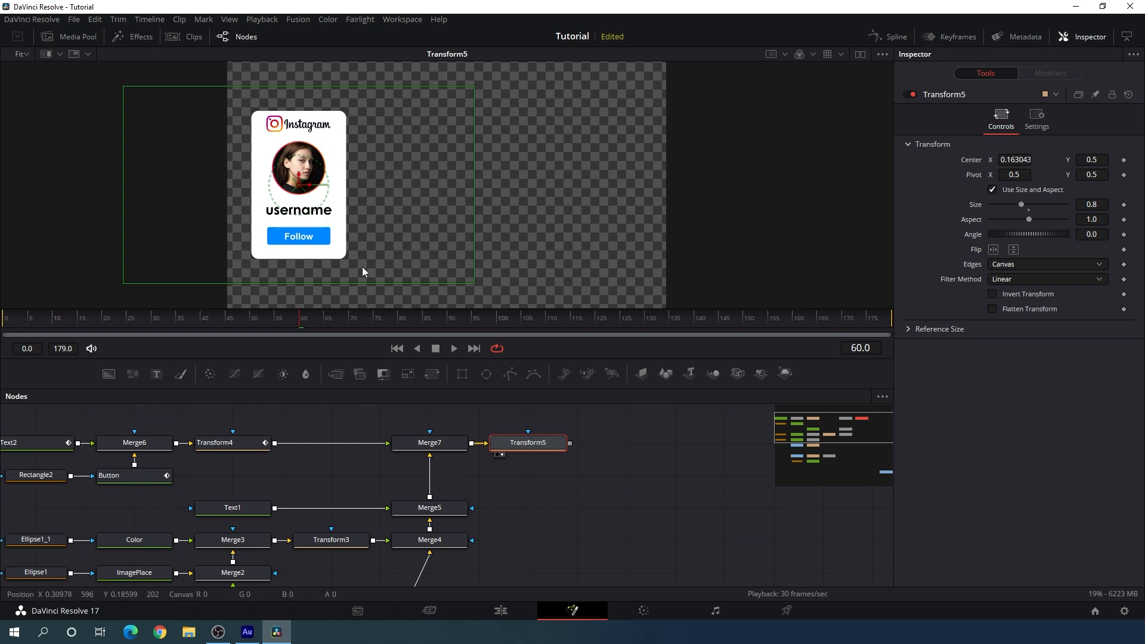
Step: Animate Transform5's Center with keyframes at frames 60 and 120
{"action": "left_click_drag", "start_coordinate": [306, 320], "coordinate": [292, 324]}
{"action": "right_click", "coordinate": [971, 160]}
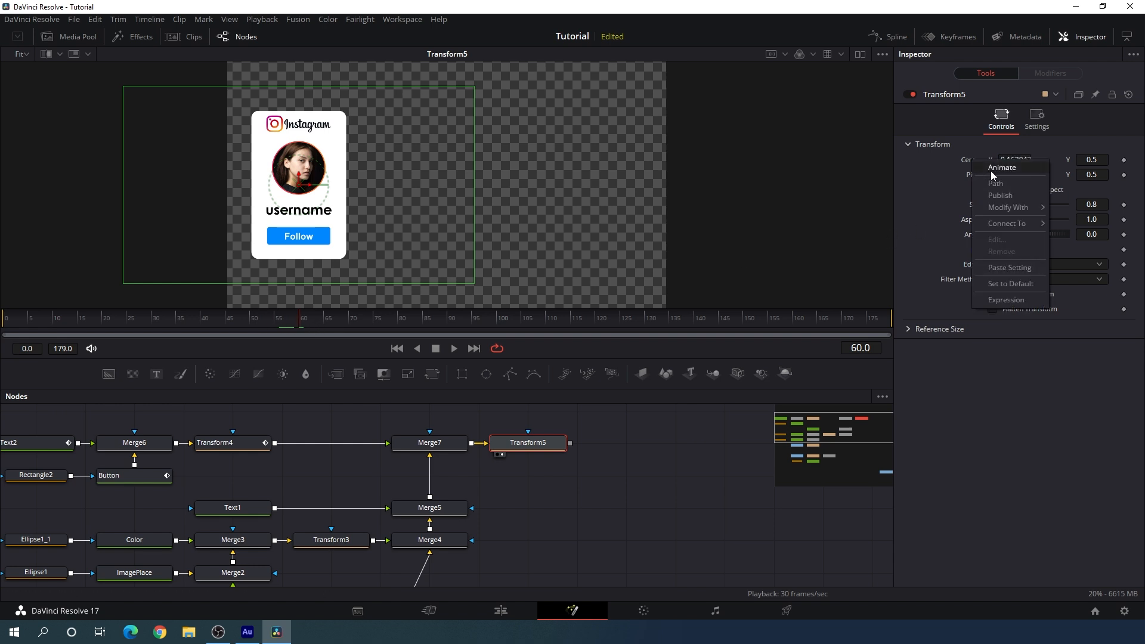
{"action": "left_click", "coordinate": [991, 168]}
{"action": "left_click_drag", "start_coordinate": [321, 325], "coordinate": [589, 325]}
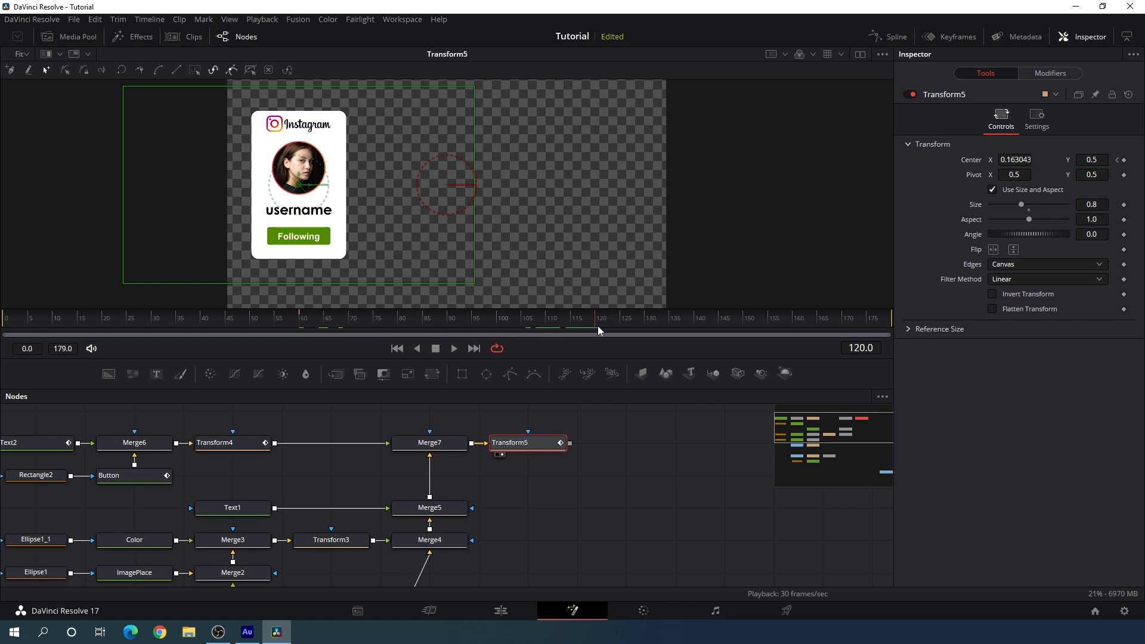
{"action": "right_click", "coordinate": [971, 159]}
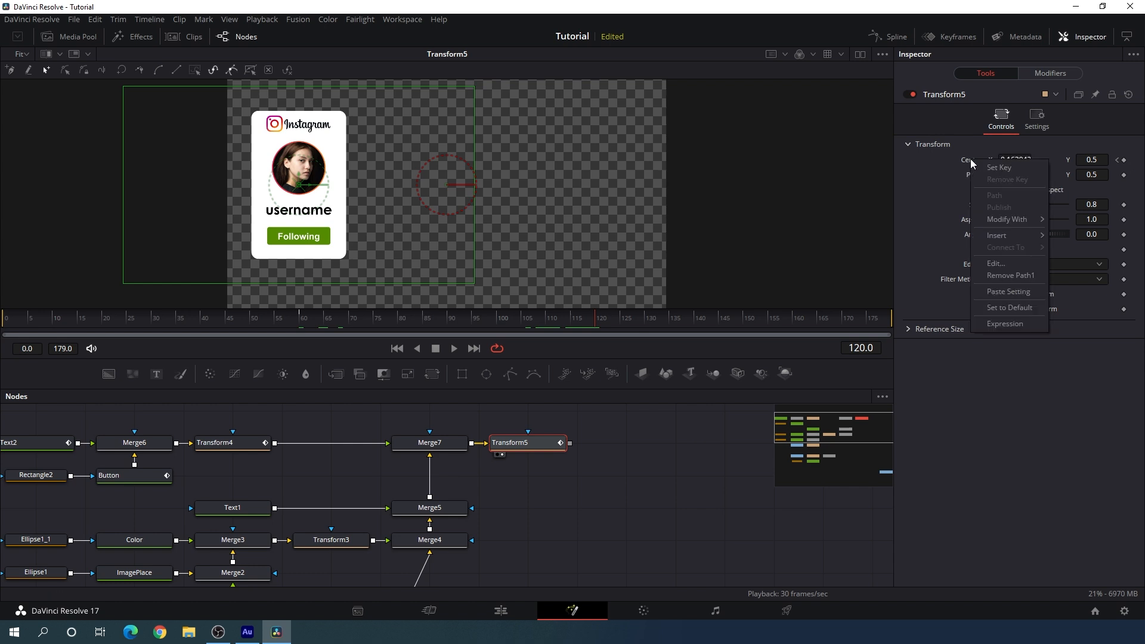
{"action": "left_click", "coordinate": [1004, 169]}
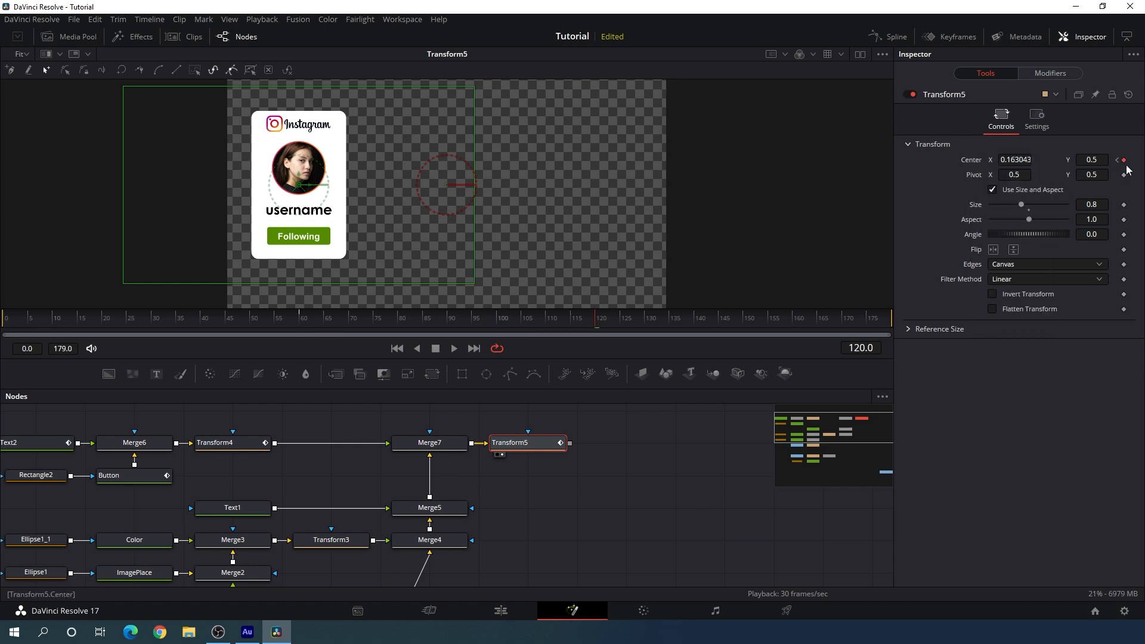
Step: Move the card out past the frame's left edge at frame 179 (Center X about -0.406) and frame 0 (about -0.404), and scrub through the motion
{"action": "left_click_drag", "start_coordinate": [613, 321], "coordinate": [893, 317]}
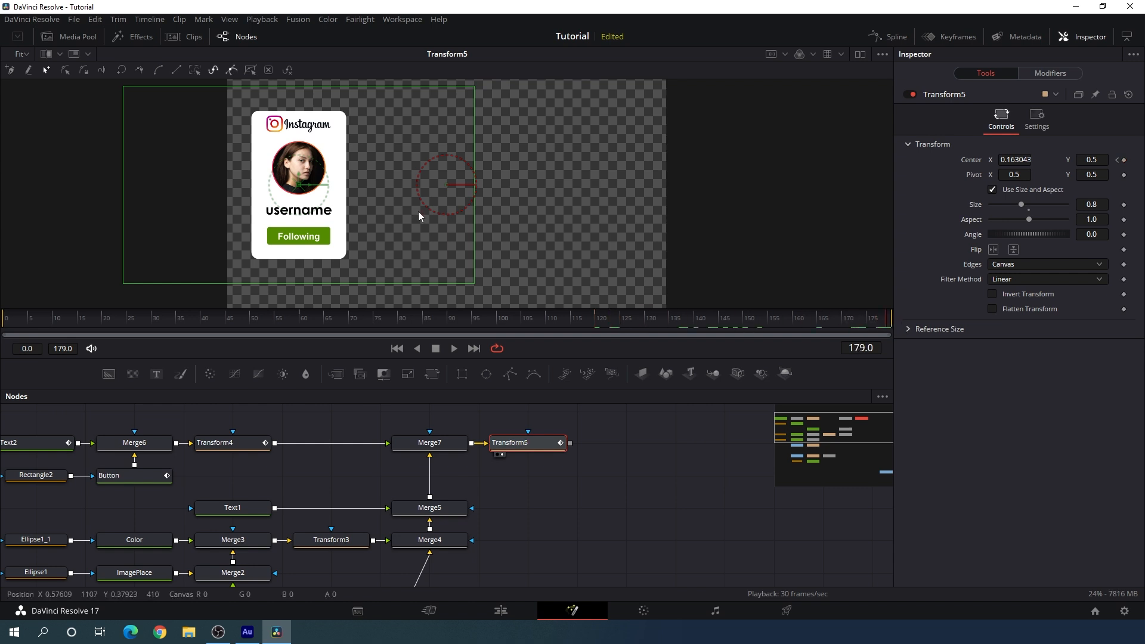
{"action": "left_click_drag", "start_coordinate": [320, 194], "coordinate": [62, 185]}
{"action": "left_click_drag", "start_coordinate": [164, 316], "coordinate": [2, 336]}
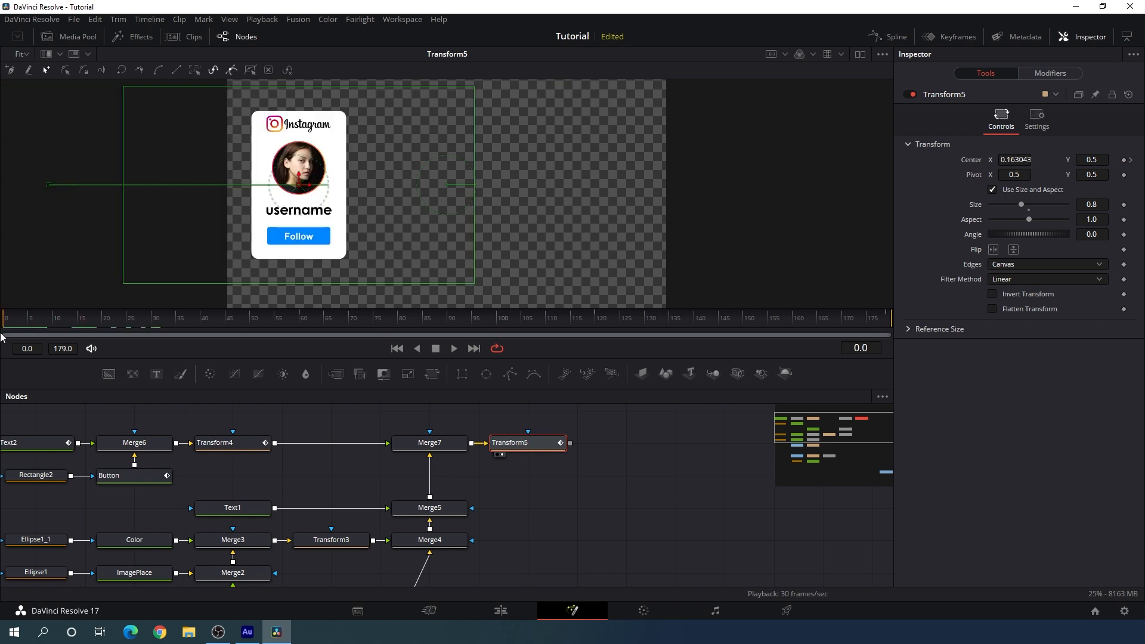
{"action": "left_click_drag", "start_coordinate": [297, 191], "coordinate": [61, 189]}
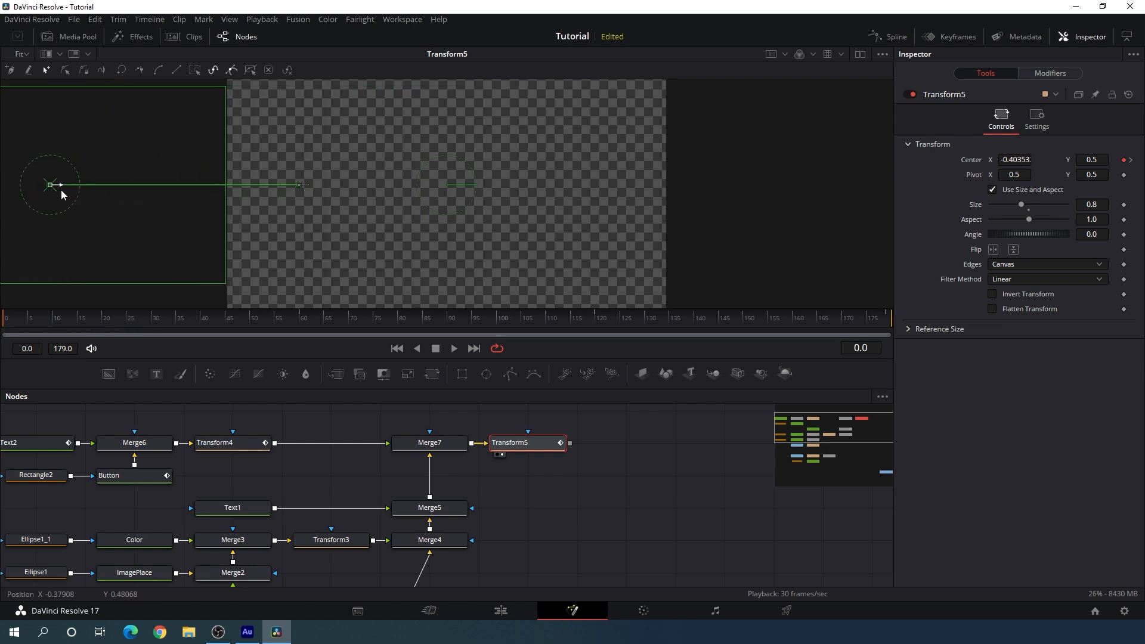
{"action": "left_click_drag", "start_coordinate": [35, 317], "coordinate": [489, 321]}
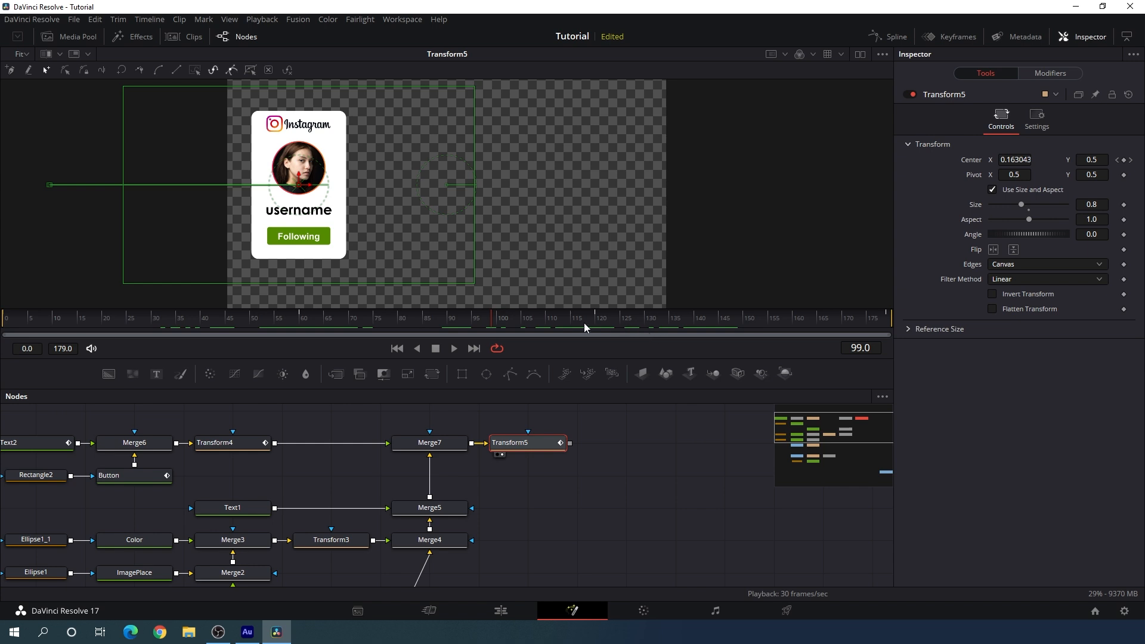
Step: Open the Spline editor showing only Transform5's curve, collapse the channel groups and fit the curve in the graph
{"action": "left_click", "coordinate": [891, 36]}
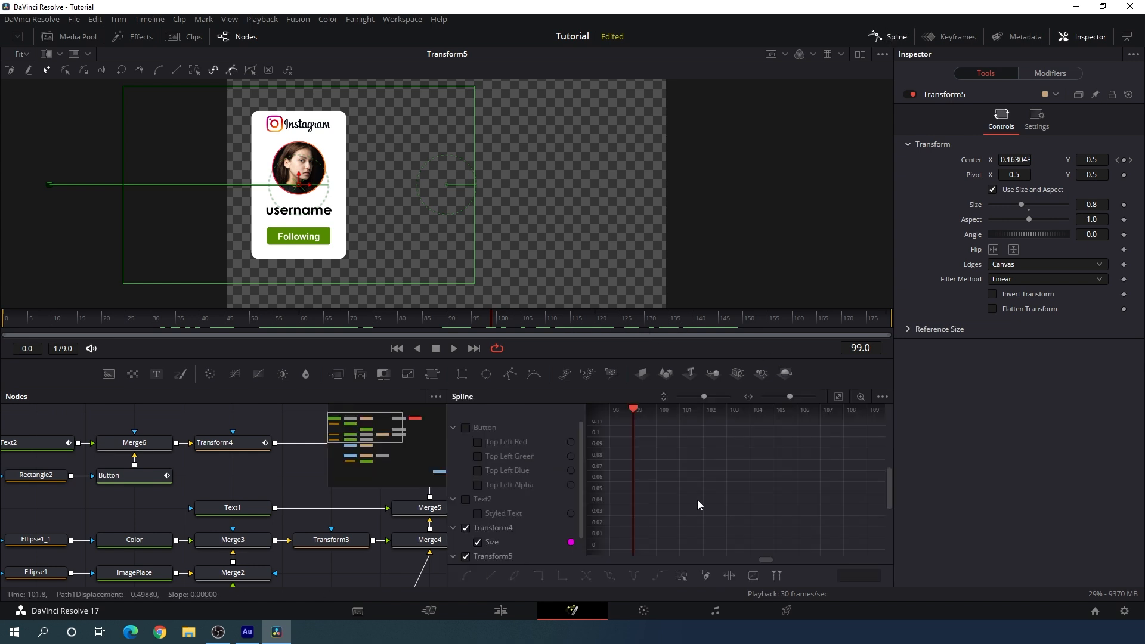
{"action": "key", "text": "F4"}
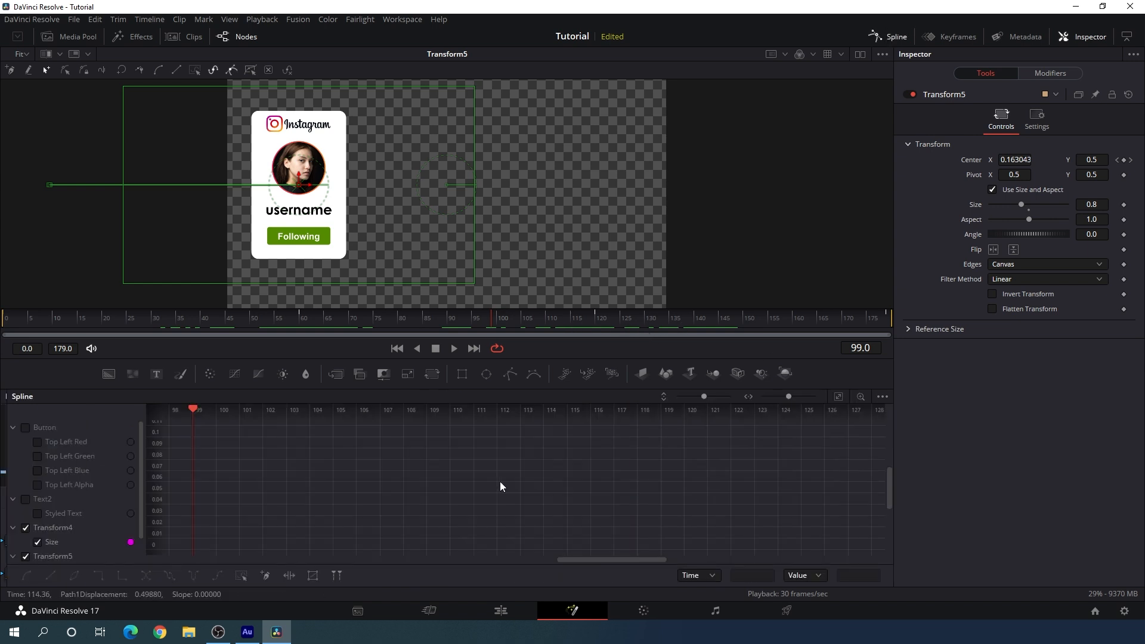
{"action": "left_click", "coordinate": [12, 428]}
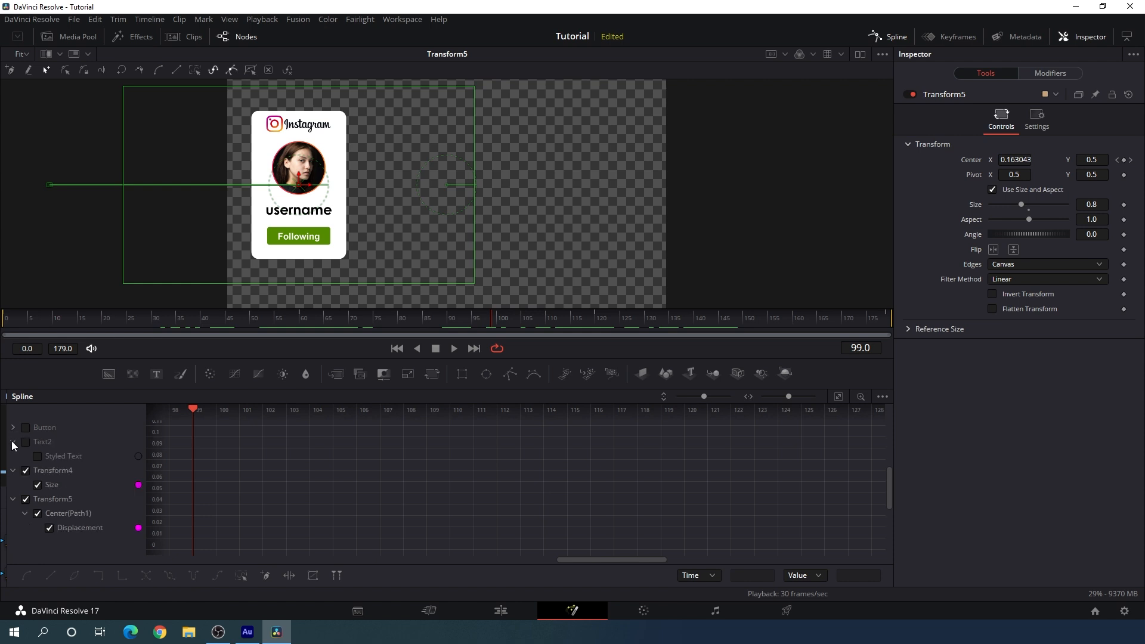
{"action": "left_click", "coordinate": [13, 443]}
{"action": "left_click", "coordinate": [13, 456]}
{"action": "left_click", "coordinate": [13, 471]}
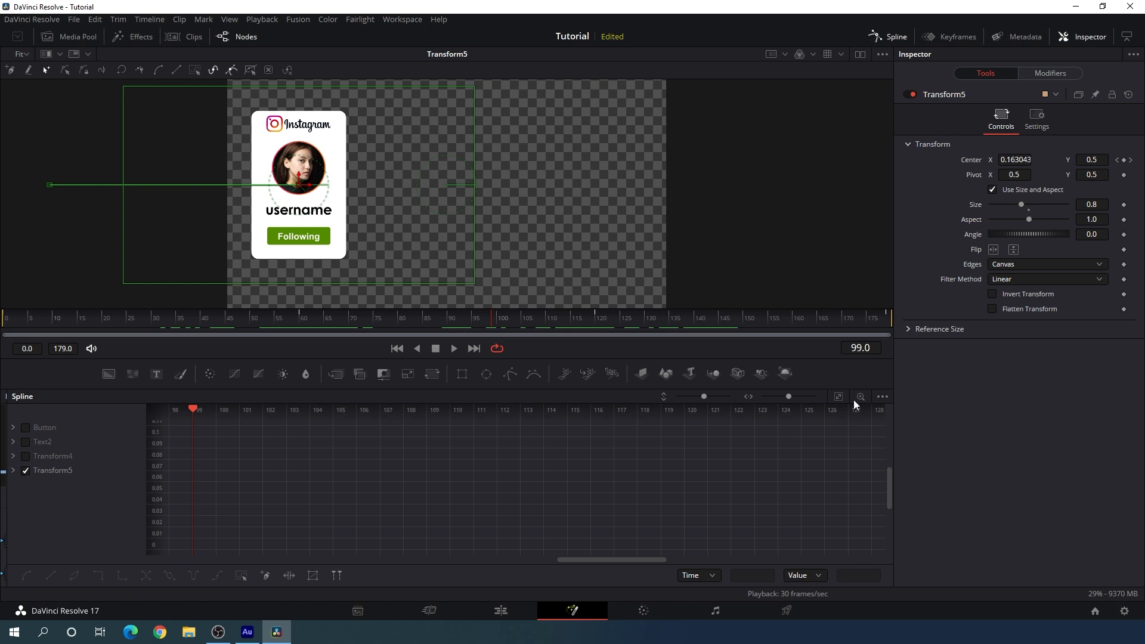
{"action": "left_click", "coordinate": [839, 397]}
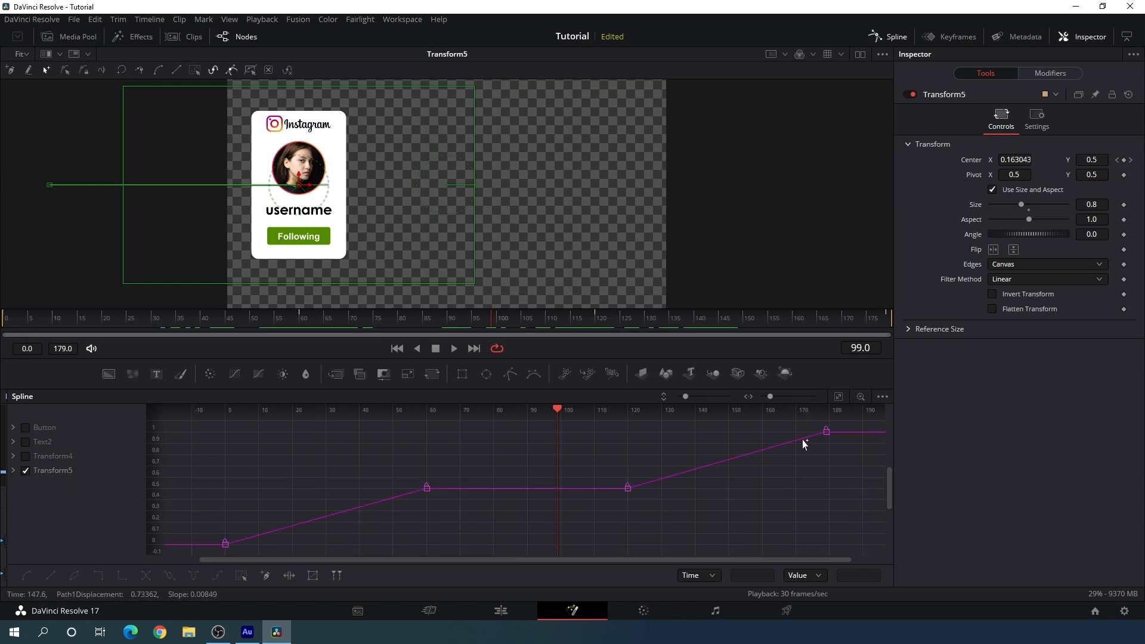
Step: Smooth Transform5's displacement curve between frames 120 and 179 and between frames 0 and 60
{"action": "left_click_drag", "start_coordinate": [846, 425], "coordinate": [602, 517]}
{"action": "key", "text": "shift+s"}
{"action": "left_click_drag", "start_coordinate": [450, 471], "coordinate": [214, 550]}
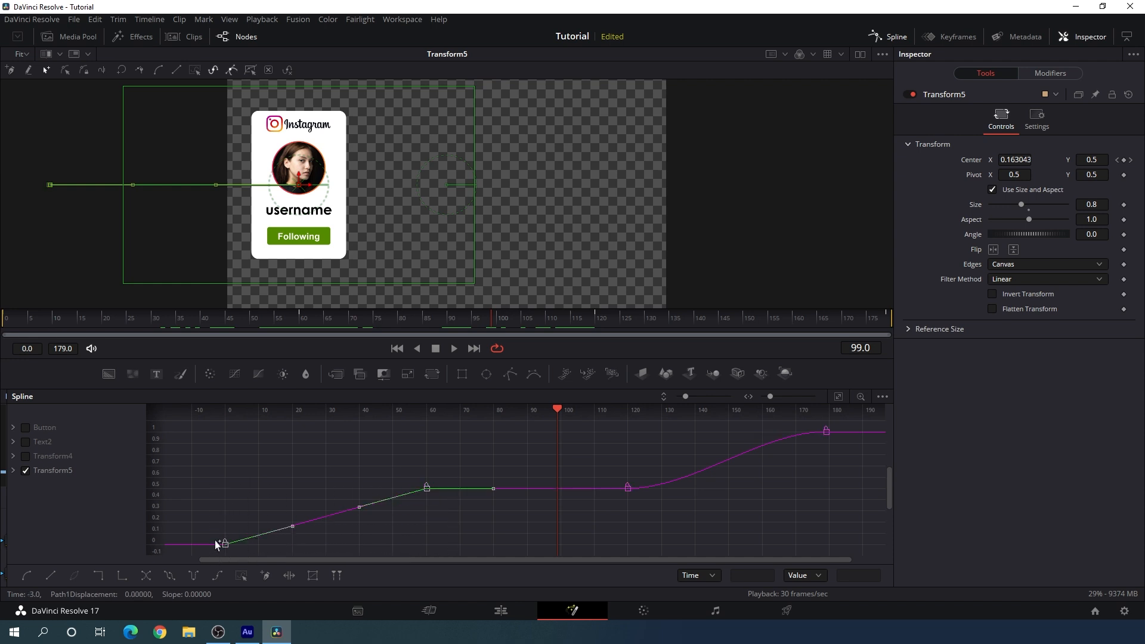
{"action": "key", "text": "shift+s"}
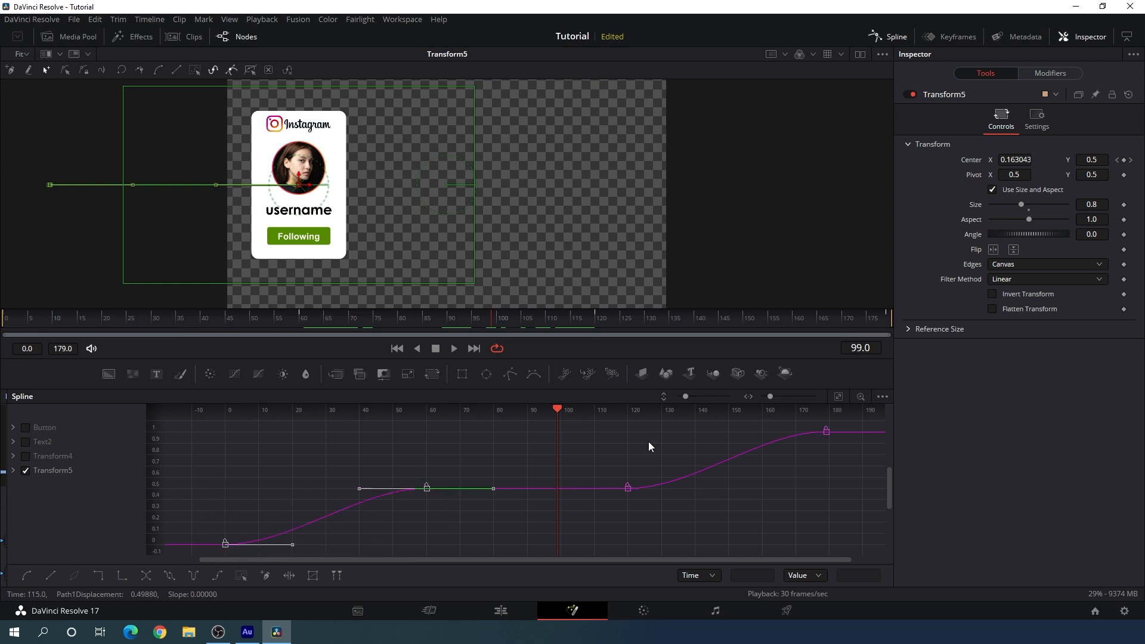
Step: Extend the frame 60 keyframe's incoming handle back to about frame 0 and the frame 120 keyframe's outgoing handle forward to about frame 179
{"action": "left_click_drag", "start_coordinate": [556, 409], "coordinate": [226, 438]}
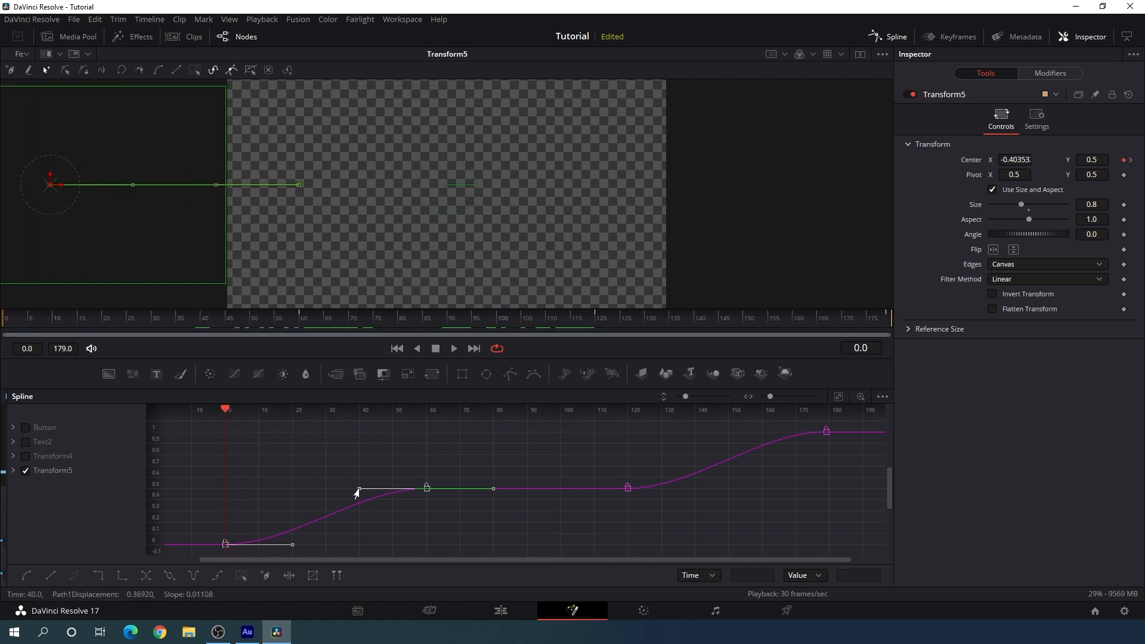
{"action": "left_click_drag", "start_coordinate": [357, 490], "coordinate": [223, 493]}
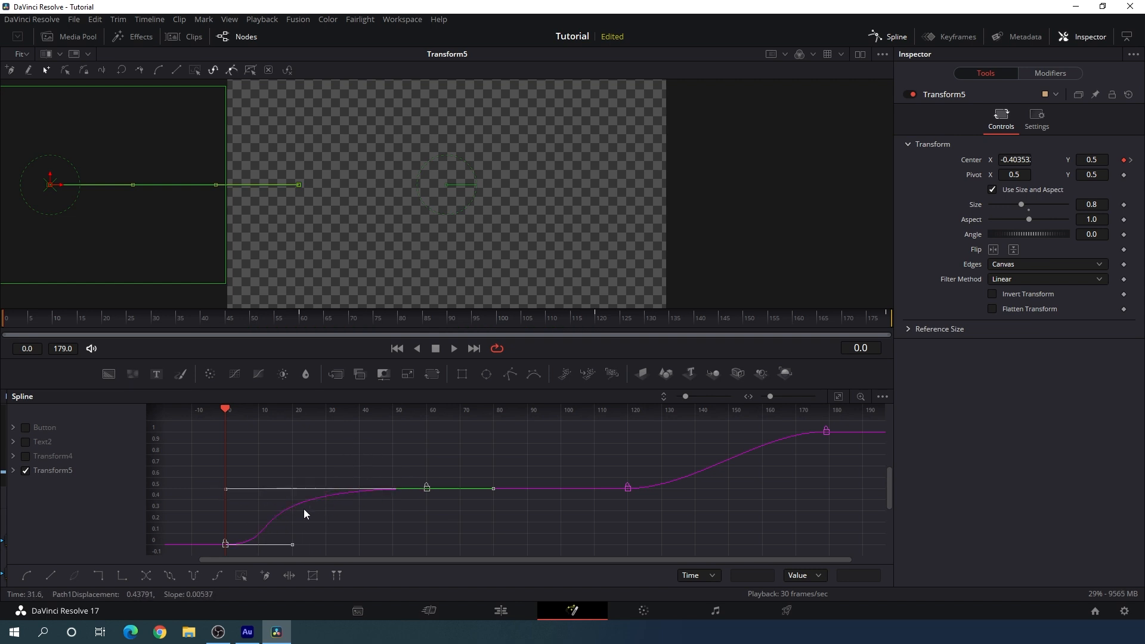
{"action": "left_click_drag", "start_coordinate": [227, 409], "coordinate": [339, 409]}
{"action": "left_click_drag", "start_coordinate": [410, 421], "coordinate": [856, 421]}
{"action": "left_click_drag", "start_coordinate": [633, 460], "coordinate": [608, 509]}
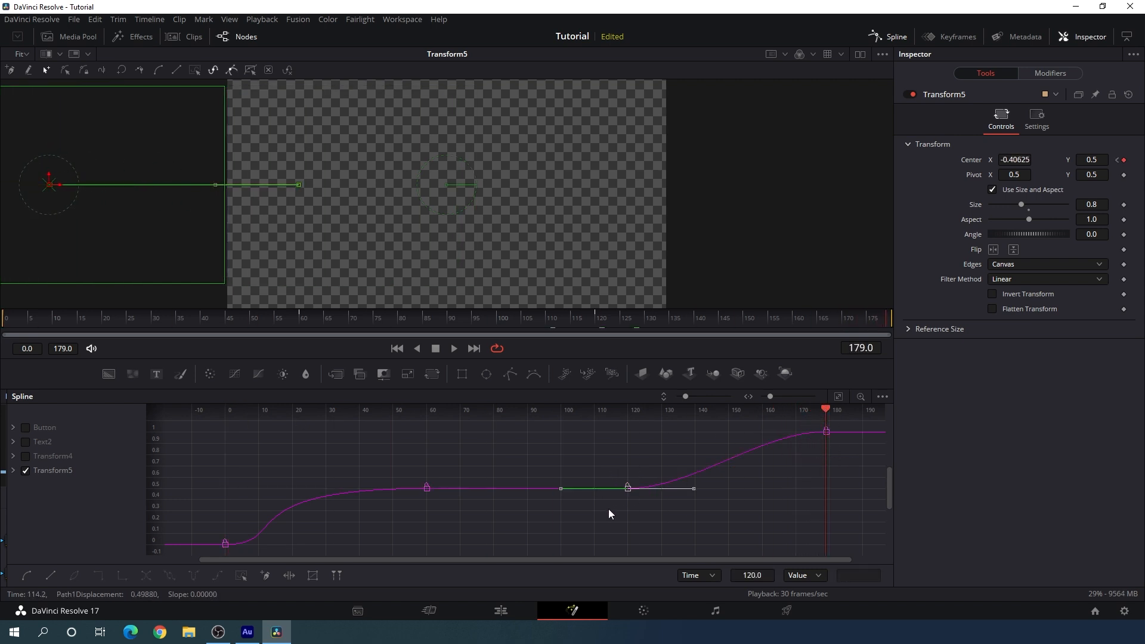
{"action": "left_click_drag", "start_coordinate": [693, 489], "coordinate": [821, 490]}
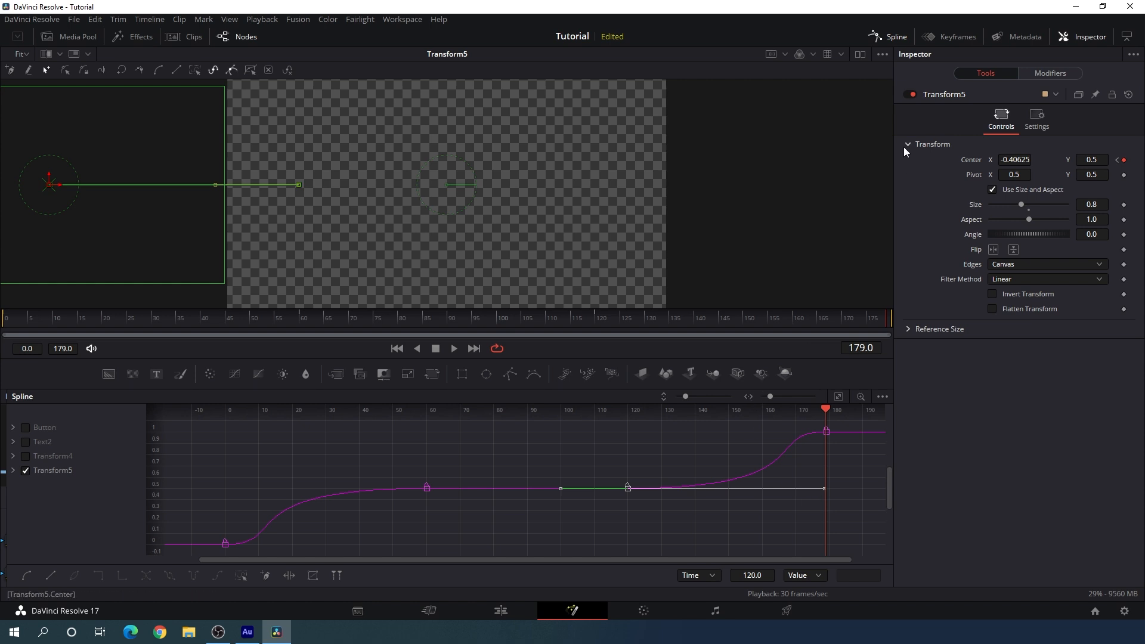
Step: Close the Spline editor and play back the card animation from frame 0
{"action": "left_click", "coordinate": [889, 39]}
{"action": "left_click", "coordinate": [397, 349]}
{"action": "left_click", "coordinate": [625, 447]}
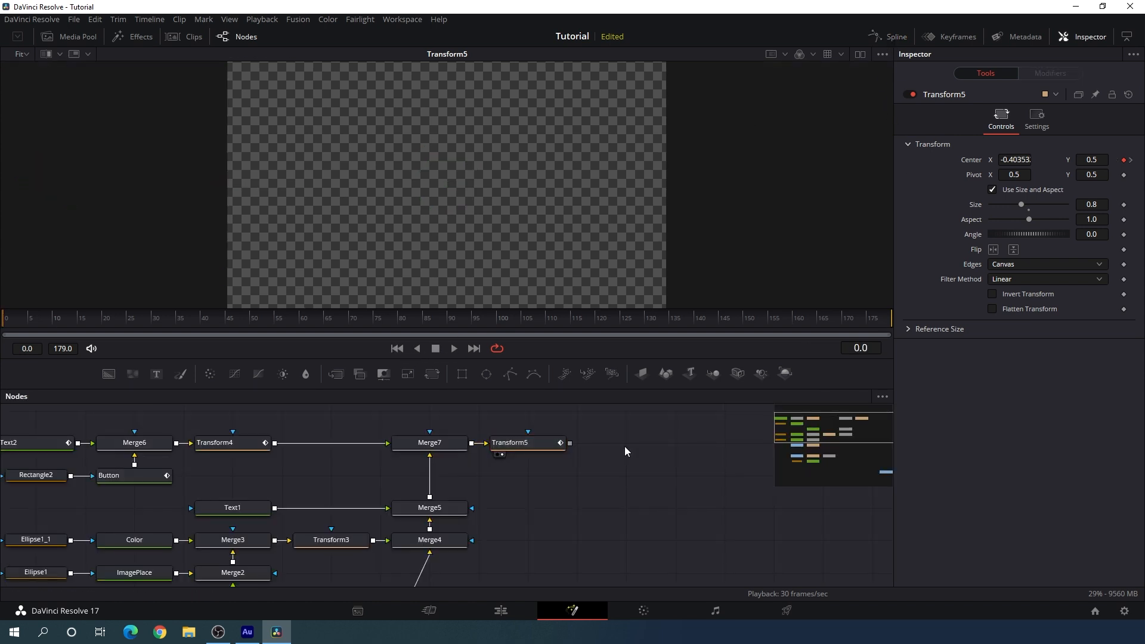
{"action": "left_click", "coordinate": [459, 349]}
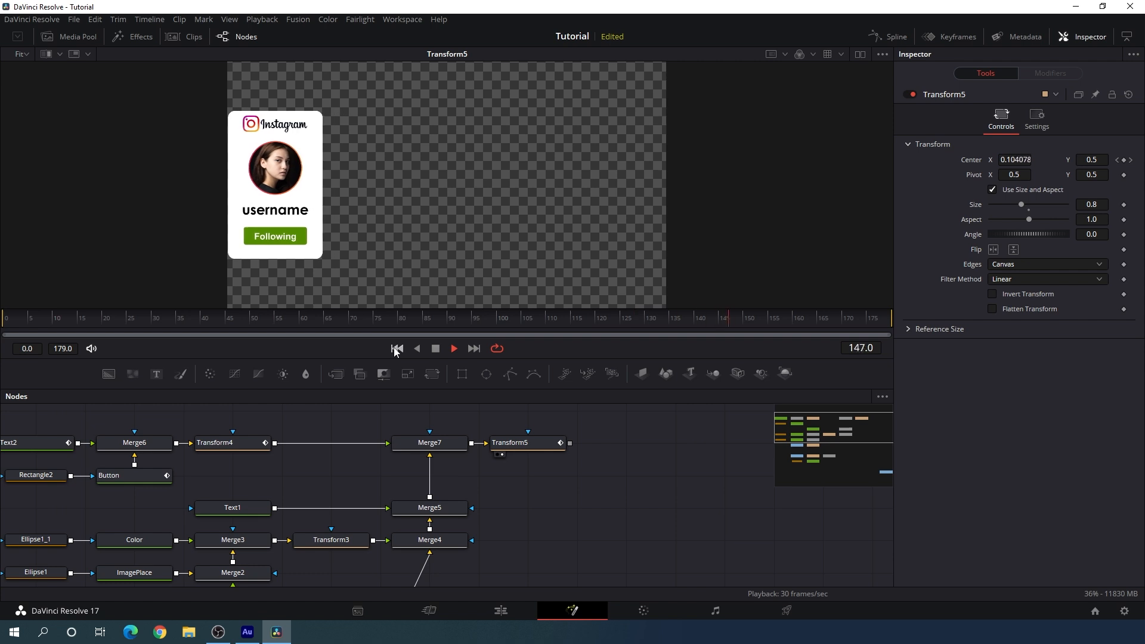
{"action": "left_click", "coordinate": [435, 349]}
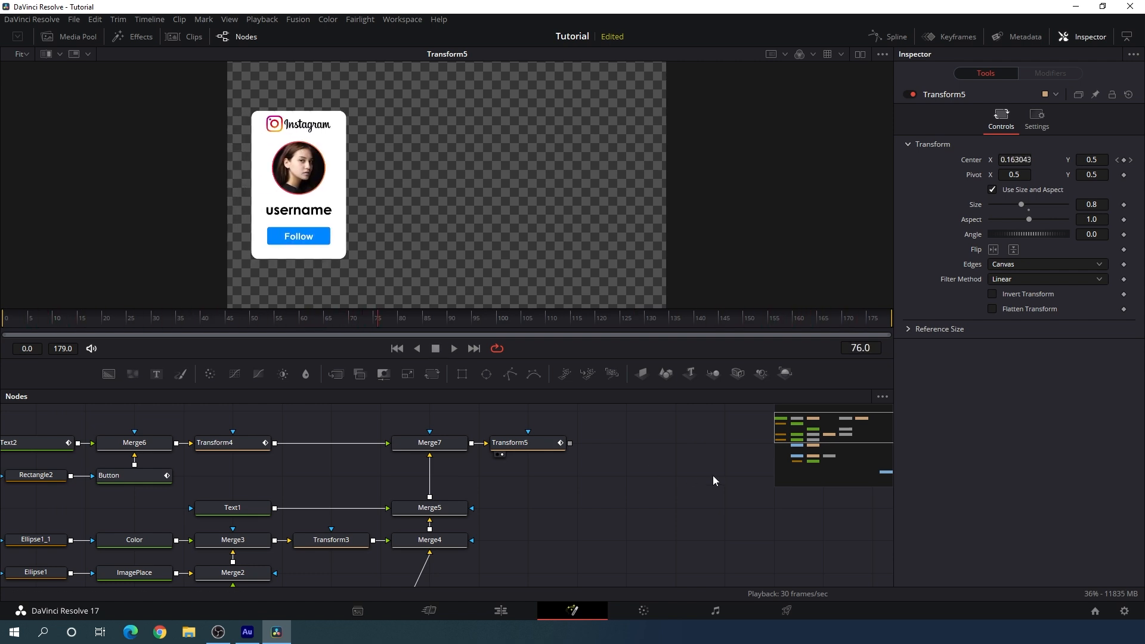
Step: Add Pointer.png from the media pool to the node graph above Transform4 and rename its node Pointer
{"action": "scroll", "coordinate": [685, 489], "scroll_direction": "up", "scroll_amount": 3}
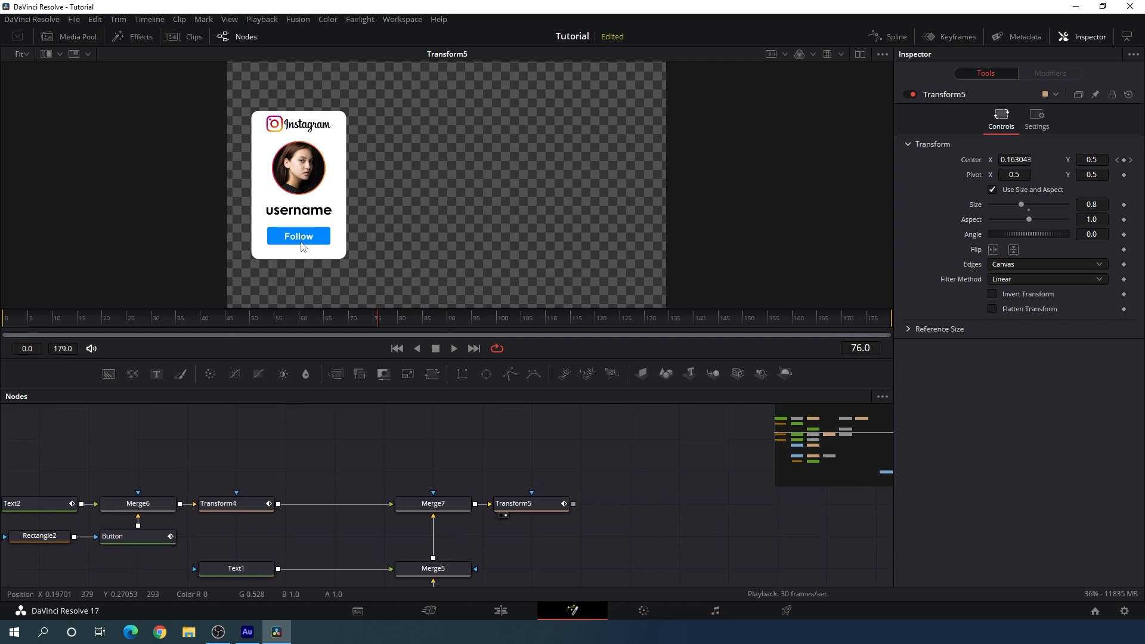
{"action": "left_click", "coordinate": [85, 37]}
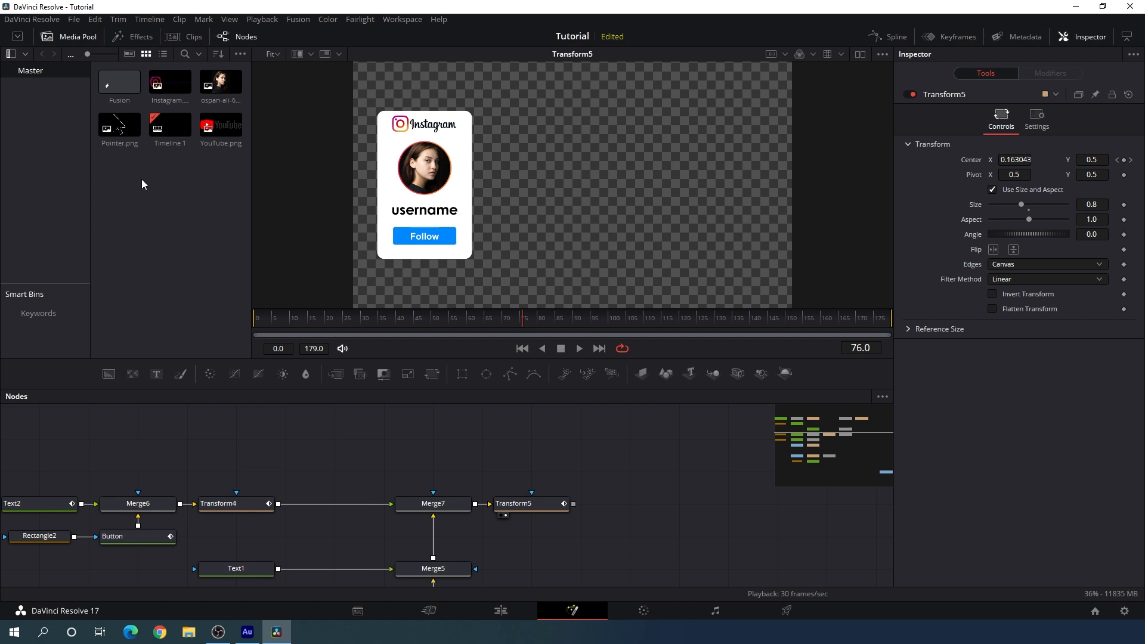
{"action": "left_click_drag", "start_coordinate": [123, 127], "coordinate": [250, 469]}
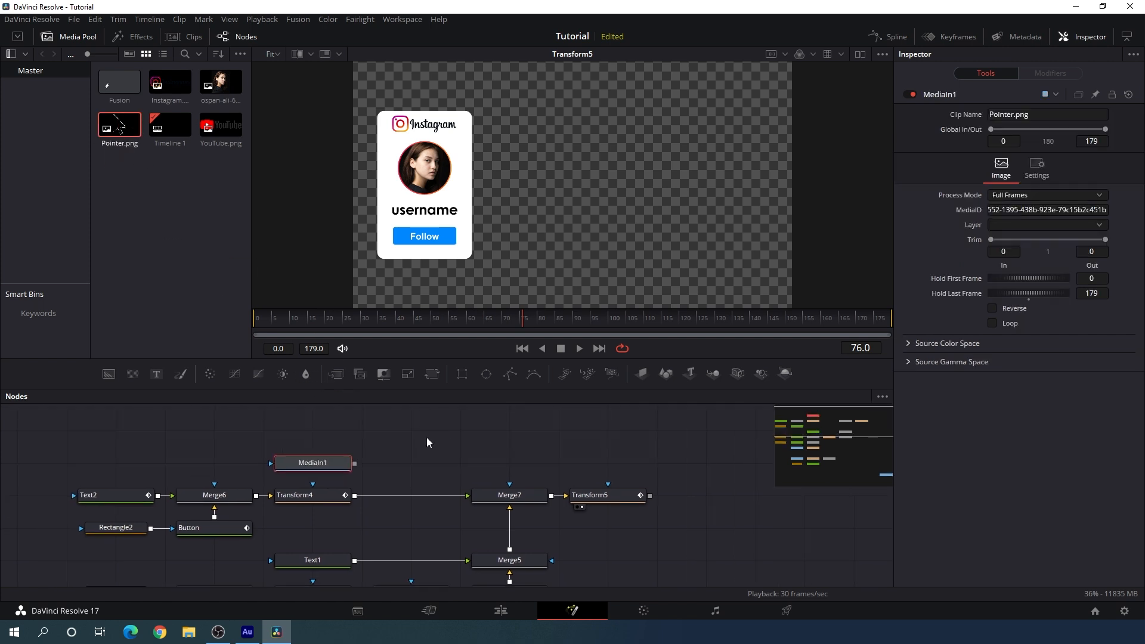
{"action": "key", "text": "F2"}
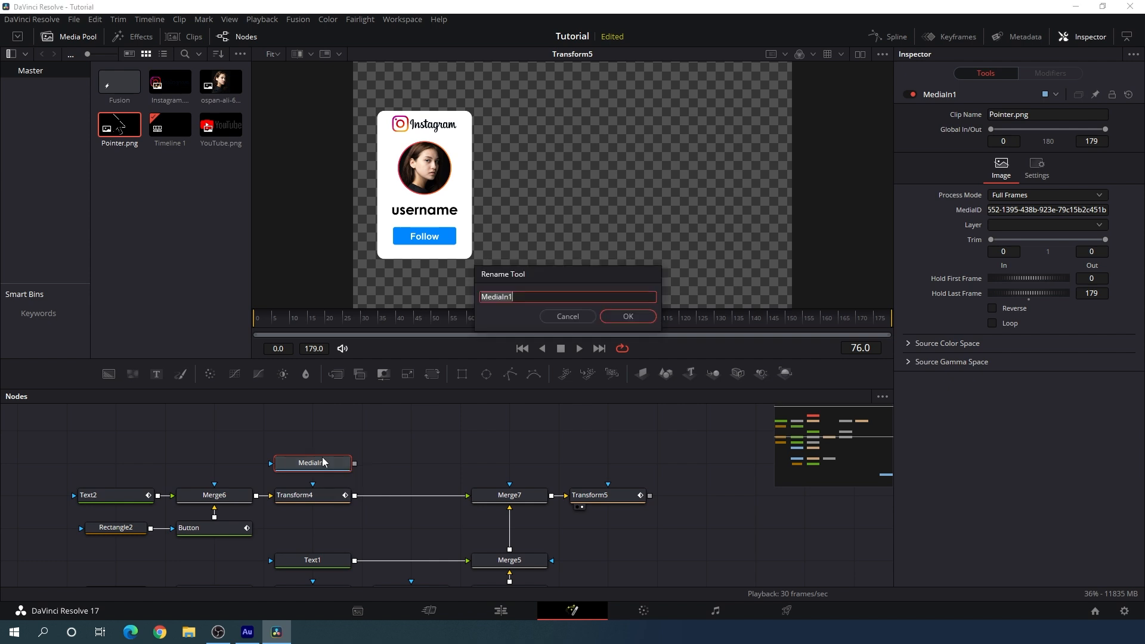
{"action": "type", "text": "Pointer"}
{"action": "left_click", "coordinate": [623, 315]}
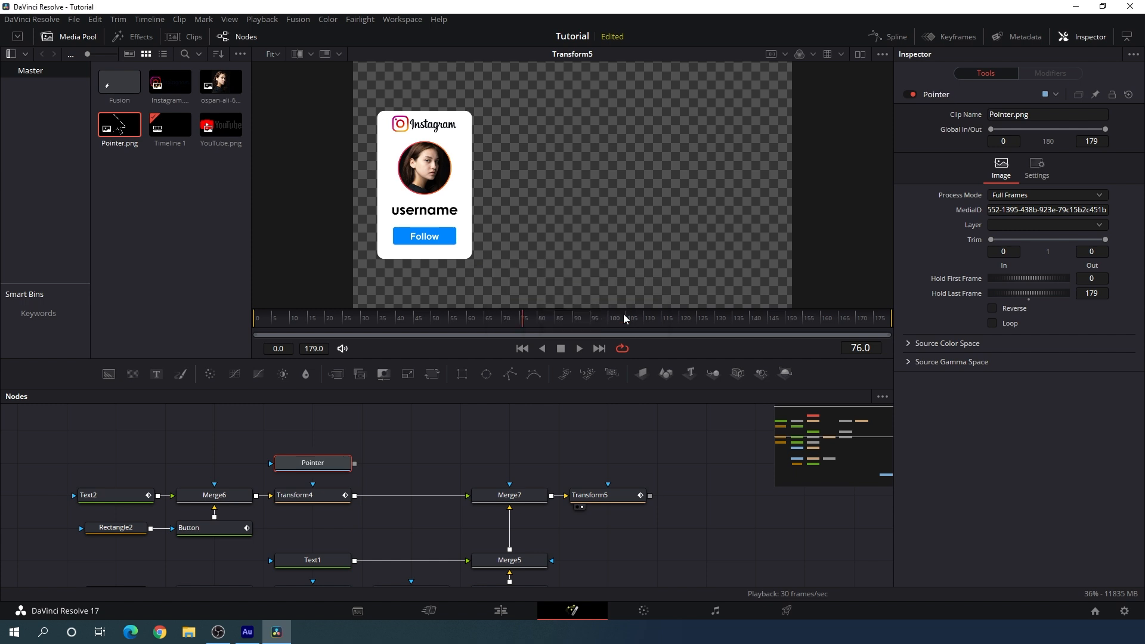
Step: Add a Transform after the Pointer node, merge it over Transform5's output and show the merged result in the viewer
{"action": "left_click", "coordinate": [432, 373]}
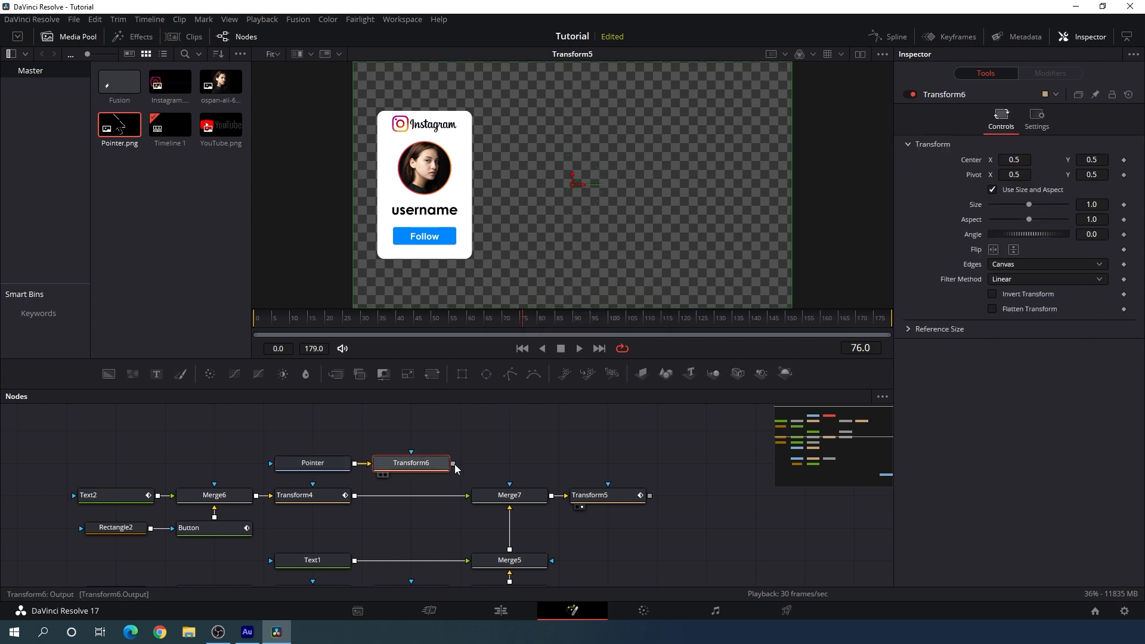
{"action": "left_click_drag", "start_coordinate": [455, 463], "coordinate": [593, 465]}
{"action": "key", "text": "1"}
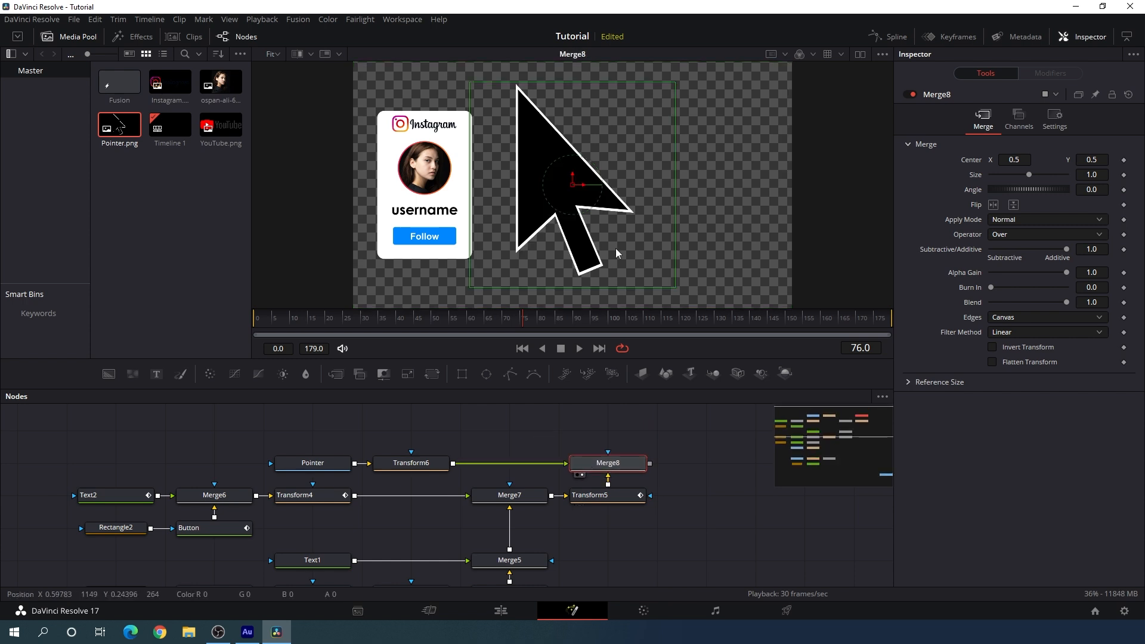
Step: Set the pointer's Size to 0.12, place it over the Follow button's lower-right corner (Center X -0.1, Y about 0.196) and close the media pool
{"action": "left_click", "coordinate": [404, 467]}
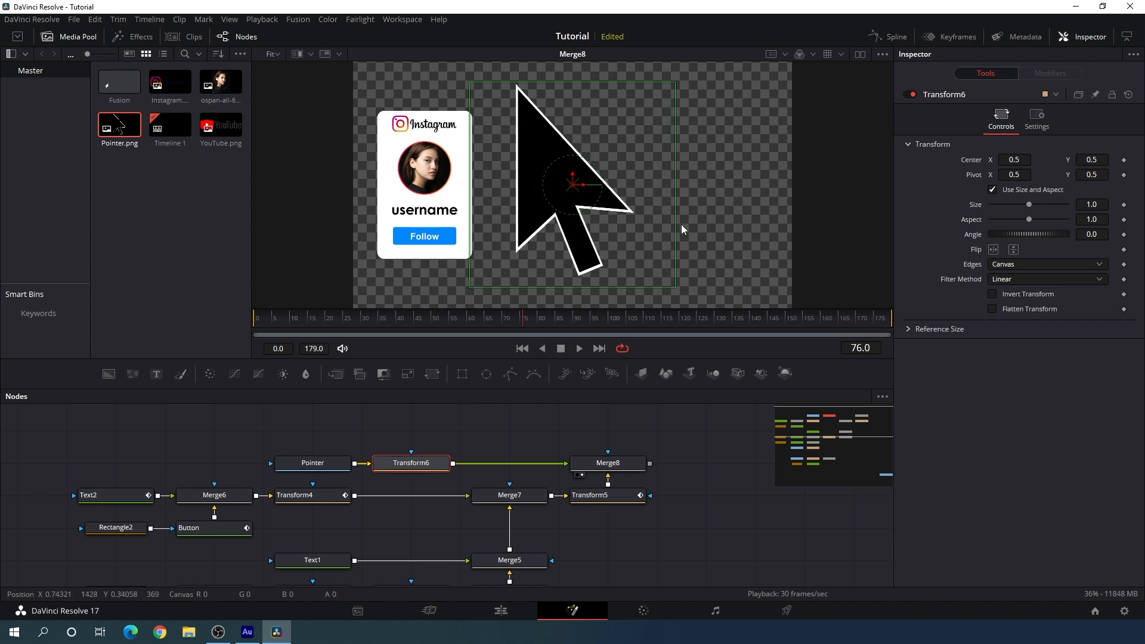
{"action": "left_click_drag", "start_coordinate": [1029, 204], "coordinate": [999, 207]}
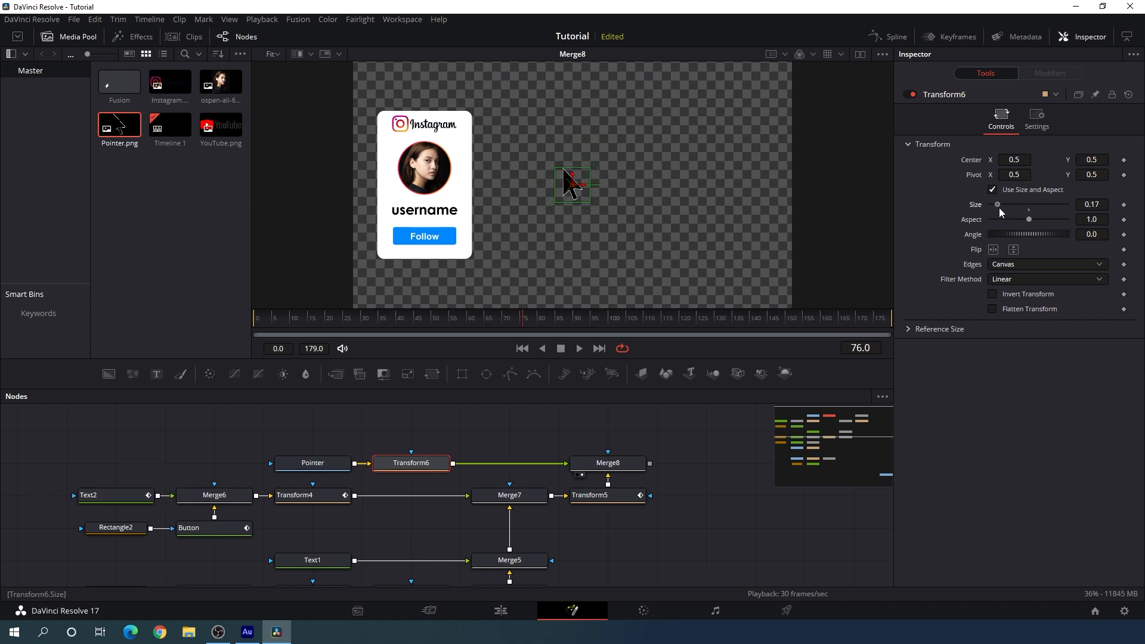
{"action": "double_click", "coordinate": [1091, 205]}
{"action": "type", "text": "0.12"}
{"action": "key", "text": "Tab"}
{"action": "left_click", "coordinate": [1102, 205]}
{"action": "type", "text": "2"}
{"action": "key", "text": "Tab"}
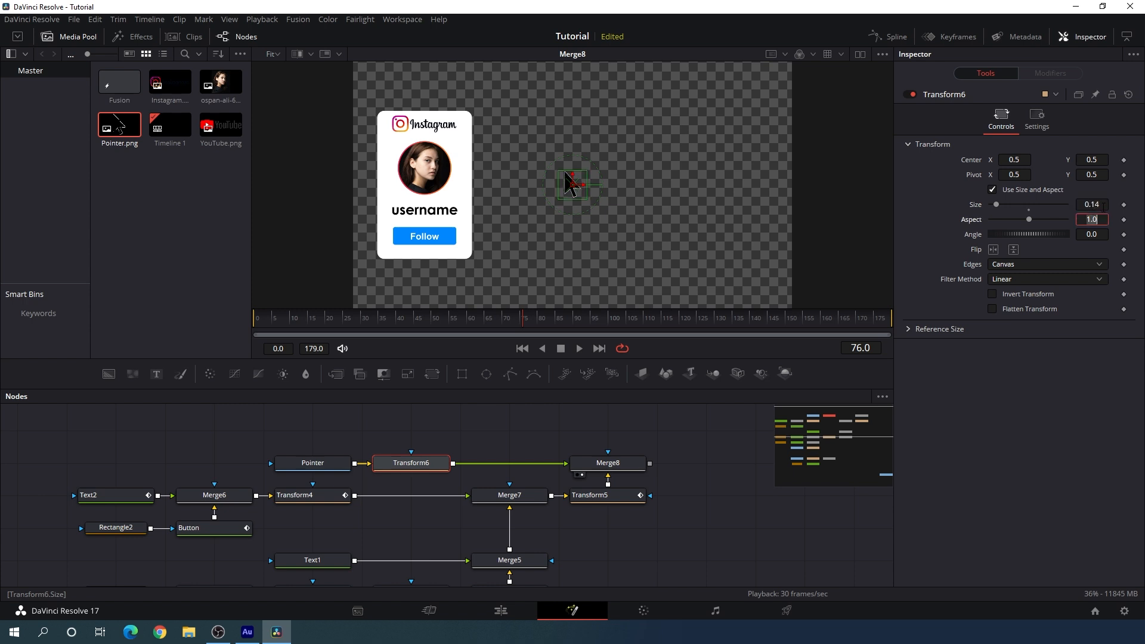
{"action": "left_click_drag", "start_coordinate": [572, 185], "coordinate": [446, 246]}
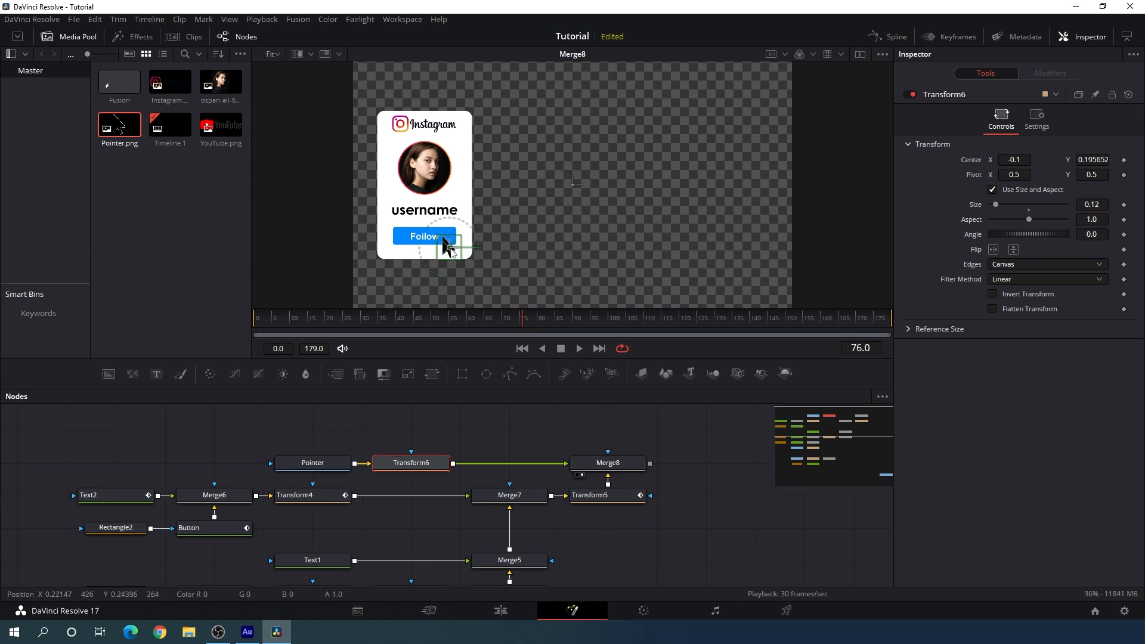
{"action": "left_click", "coordinate": [78, 40]}
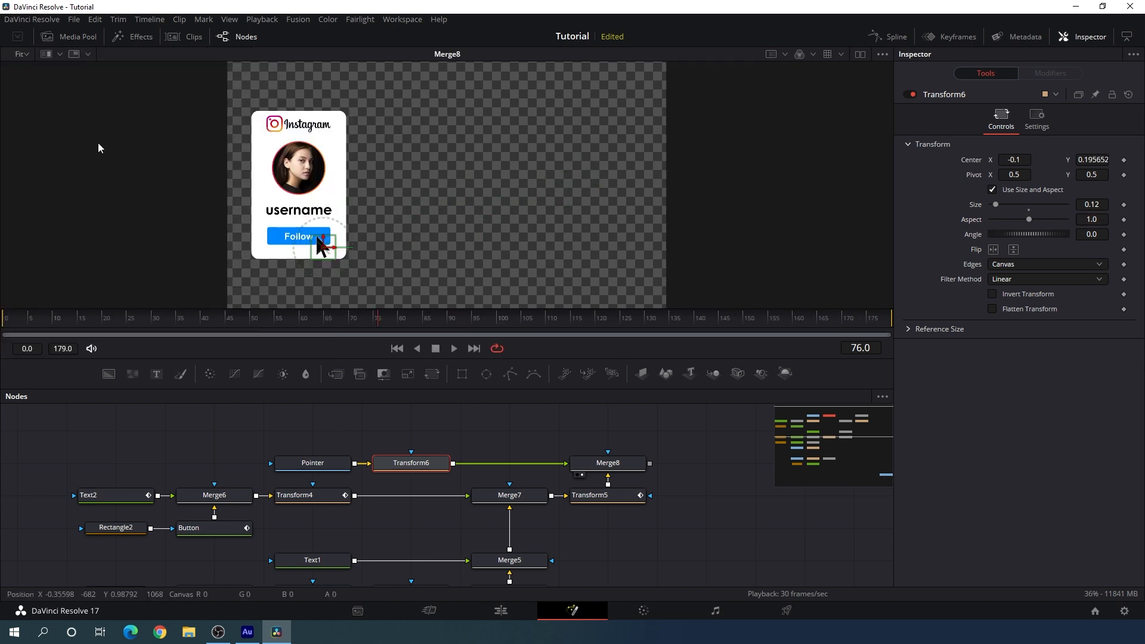
Step: Keyframe the pointer's Center at frame 75 and move the pointer out past the frame's left edge at frame 30
{"action": "mouse_move", "coordinate": [374, 322]}
{"action": "left_mouse_down"}
{"action": "mouse_move", "coordinate": [236, 321]}
{"action": "mouse_move", "coordinate": [368, 321]}
{"action": "left_mouse_up"}
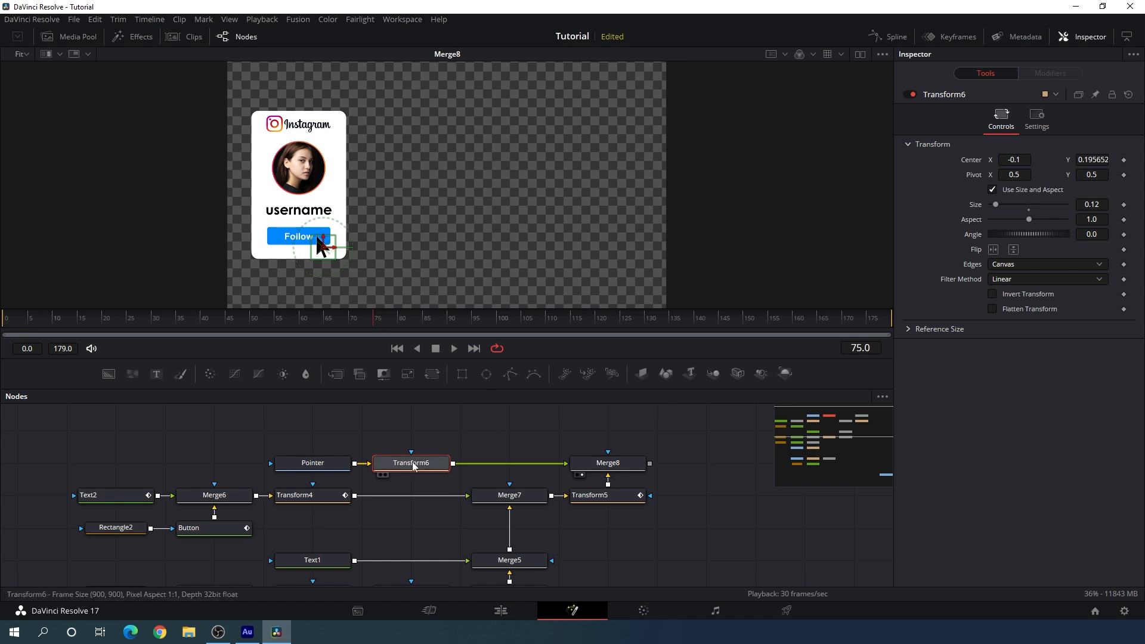
{"action": "right_click", "coordinate": [970, 159]}
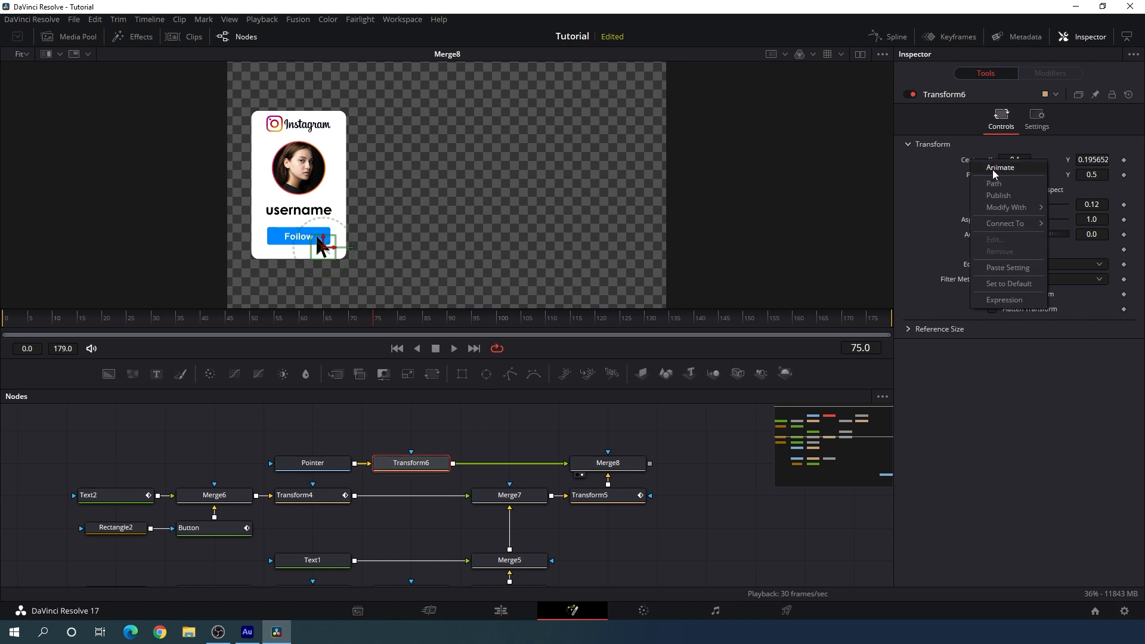
{"action": "left_click", "coordinate": [994, 168]}
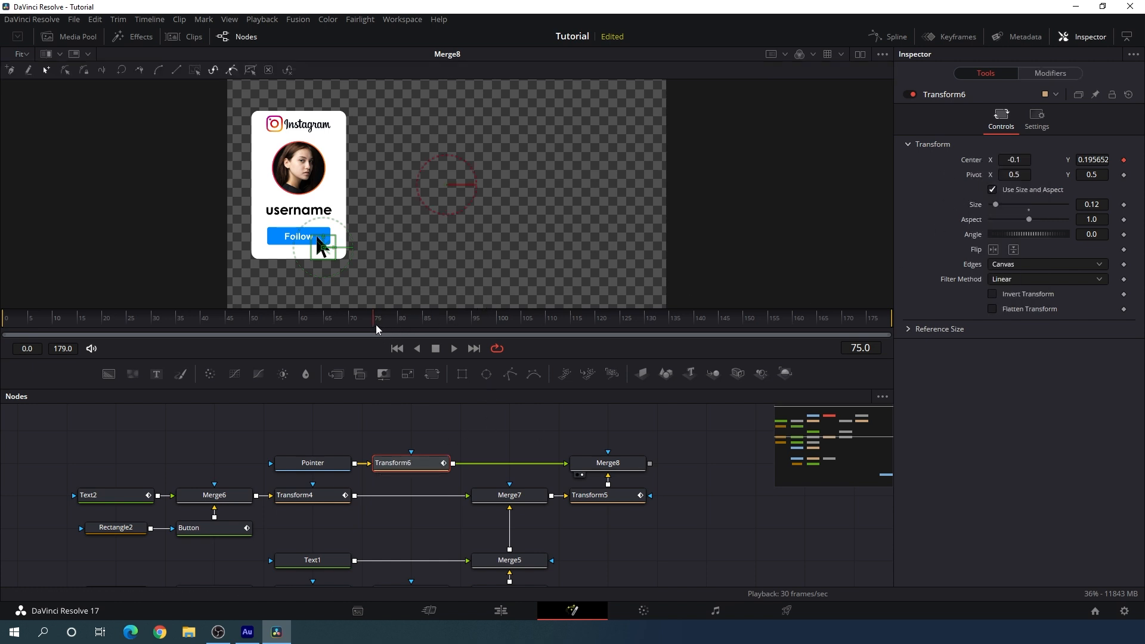
{"action": "left_click_drag", "start_coordinate": [331, 321], "coordinate": [154, 325]}
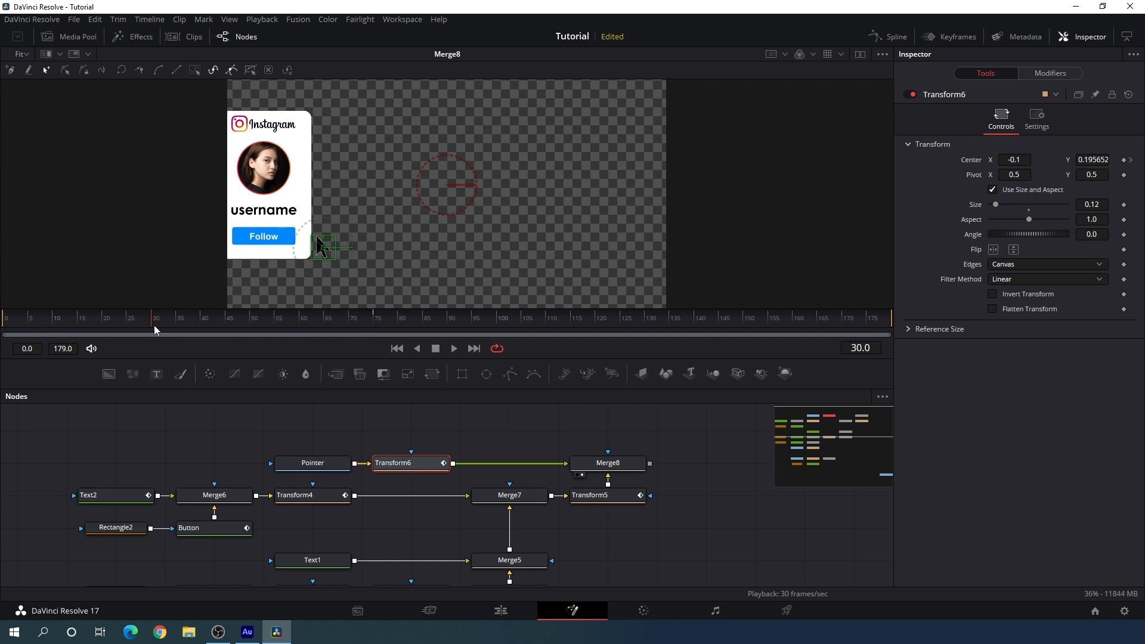
{"action": "left_click_drag", "start_coordinate": [334, 248], "coordinate": [230, 253]}
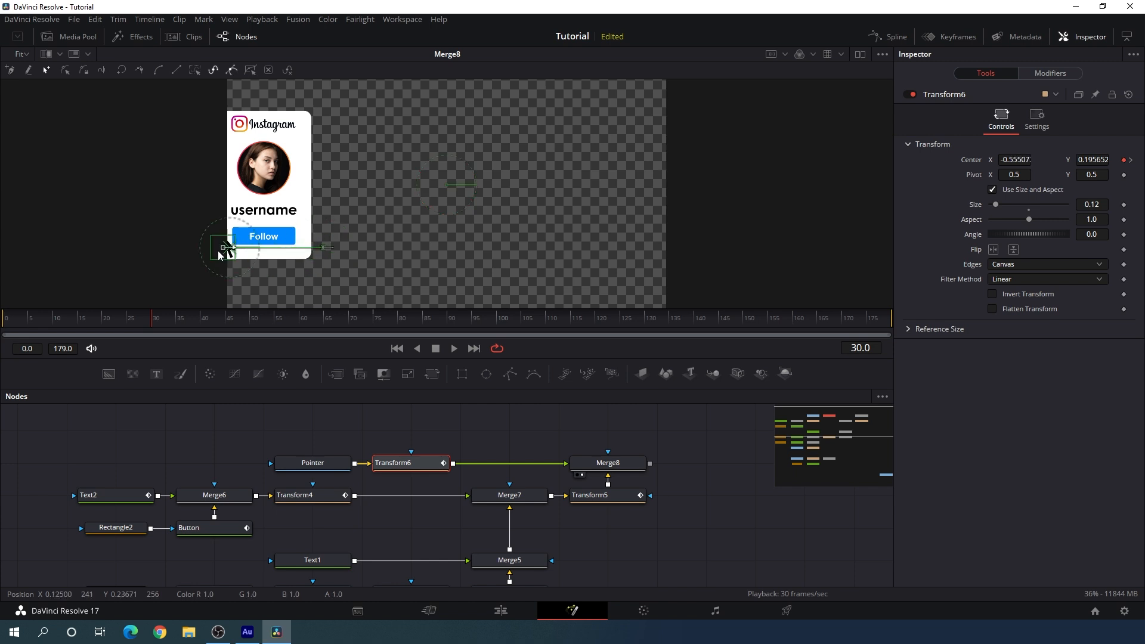
Step: Keyframe the pointer's Center at frame 105 and move it out past the frame's left edge at frame 150 (Center X about -0.926)
{"action": "left_click_drag", "start_coordinate": [266, 322], "coordinate": [522, 324]}
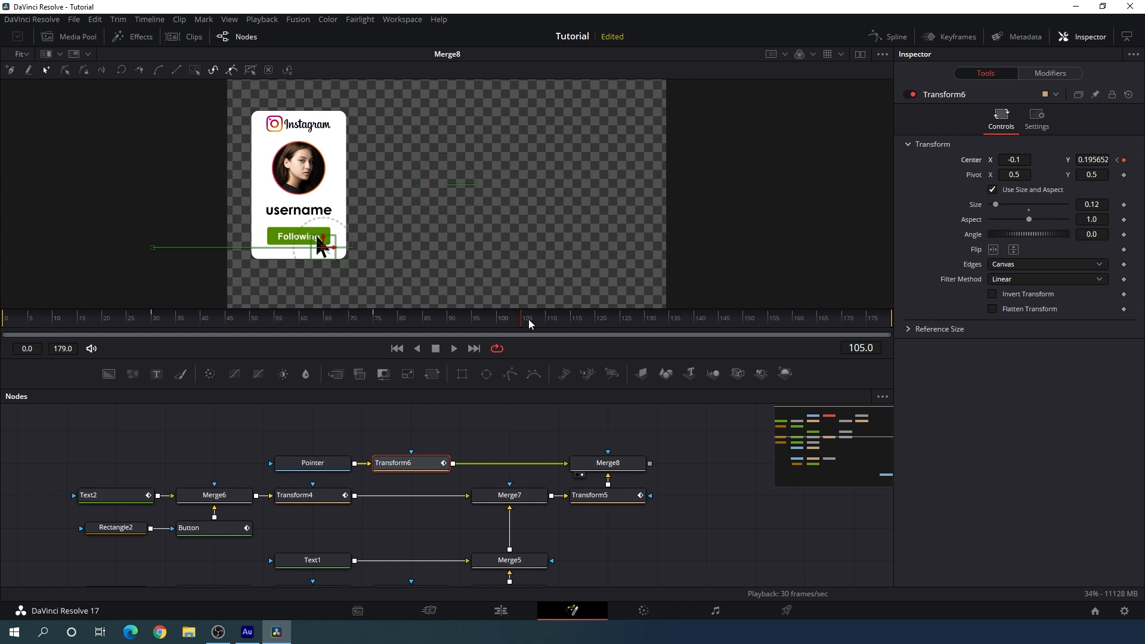
{"action": "left_click_drag", "start_coordinate": [587, 320], "coordinate": [745, 323]}
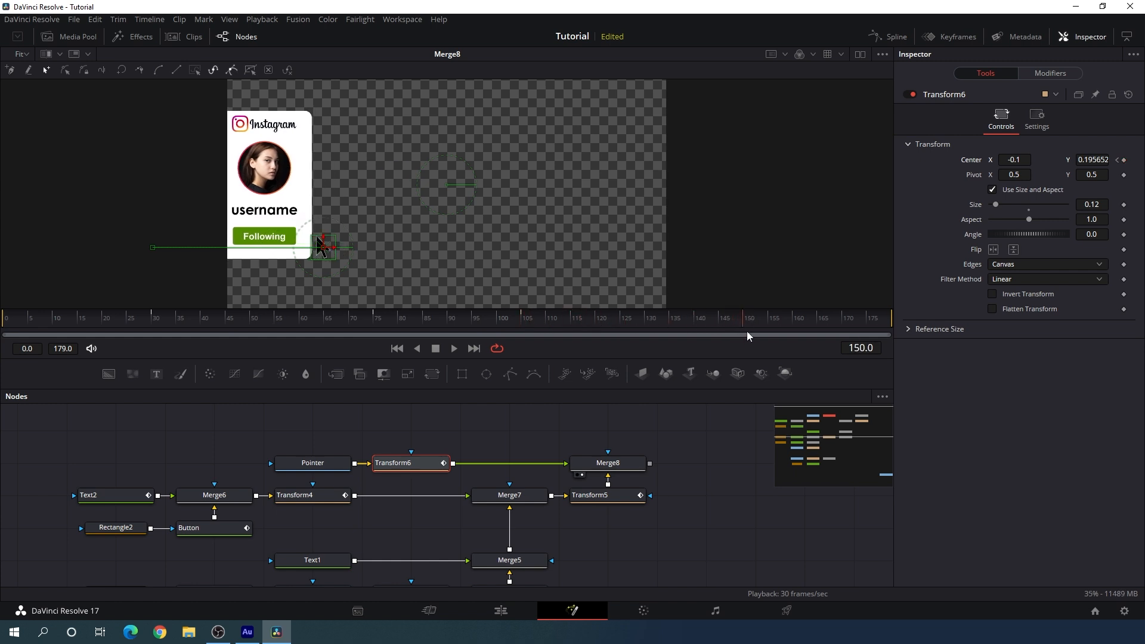
{"action": "left_click_drag", "start_coordinate": [334, 249], "coordinate": [164, 257]}
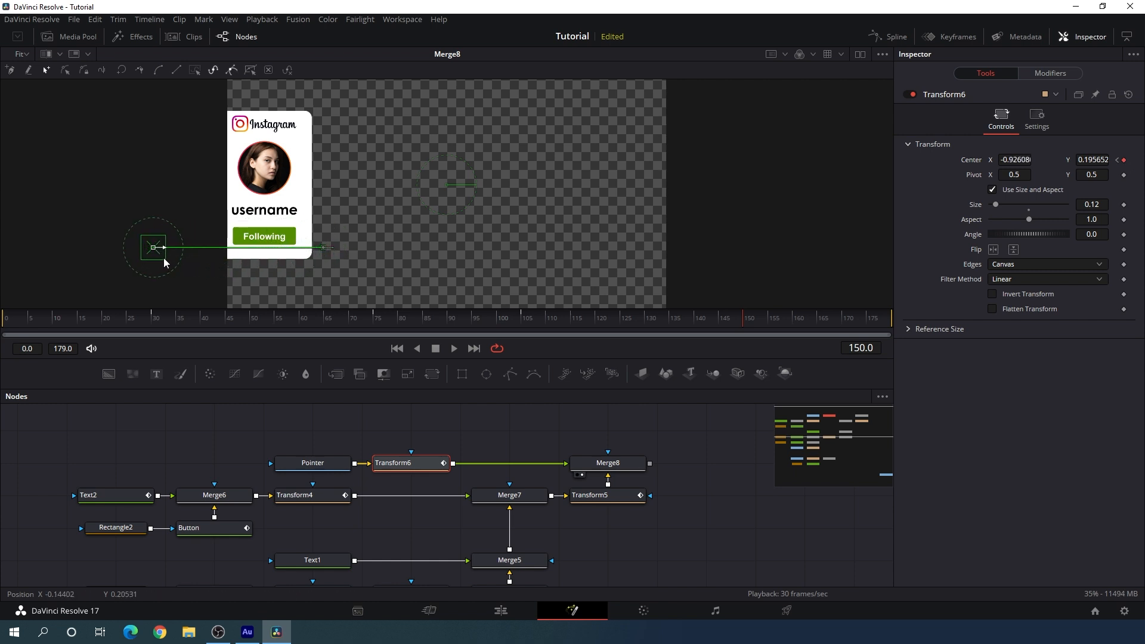
Step: Animate the pointer's Size by adding keyframes of 0.12 at frames 90, 85 and 95
{"action": "left_click_drag", "start_coordinate": [442, 318], "coordinate": [468, 320]}
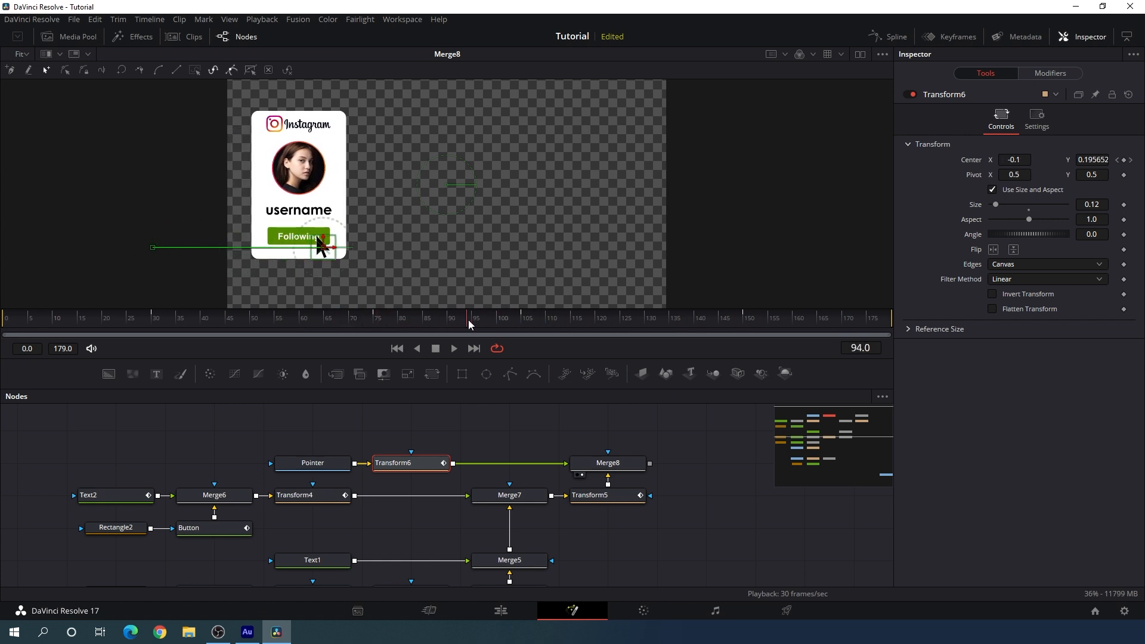
{"action": "scroll", "coordinate": [287, 275], "scroll_direction": "up", "scroll_amount": 2}
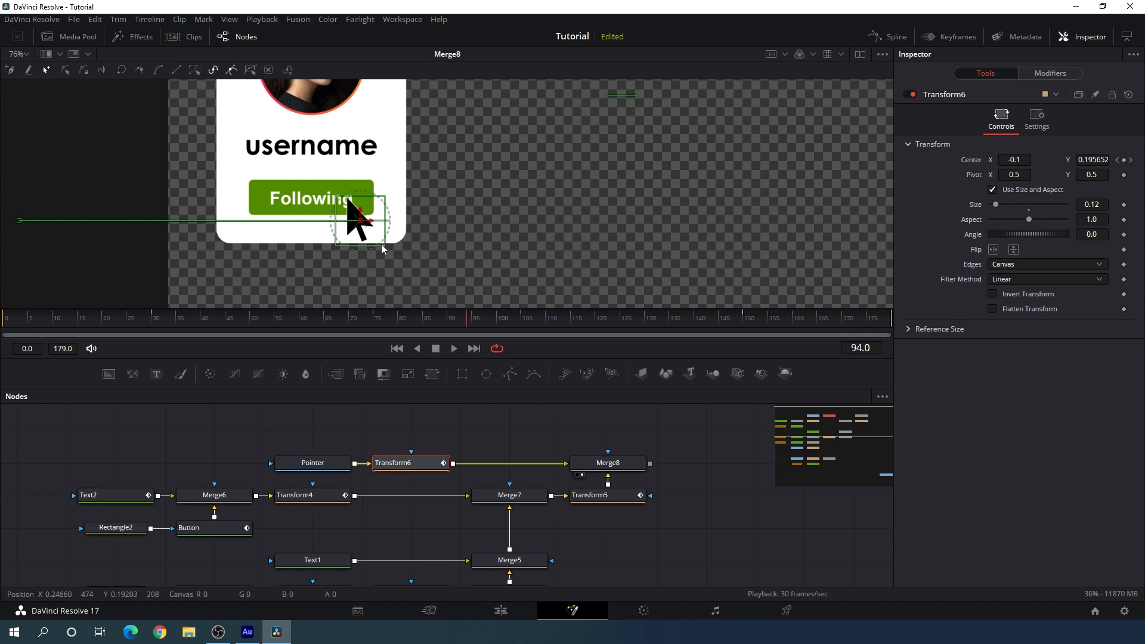
{"action": "mouse_move", "coordinate": [461, 321]}
{"action": "left_mouse_down"}
{"action": "mouse_move", "coordinate": [425, 323]}
{"action": "mouse_move", "coordinate": [451, 324]}
{"action": "left_mouse_up"}
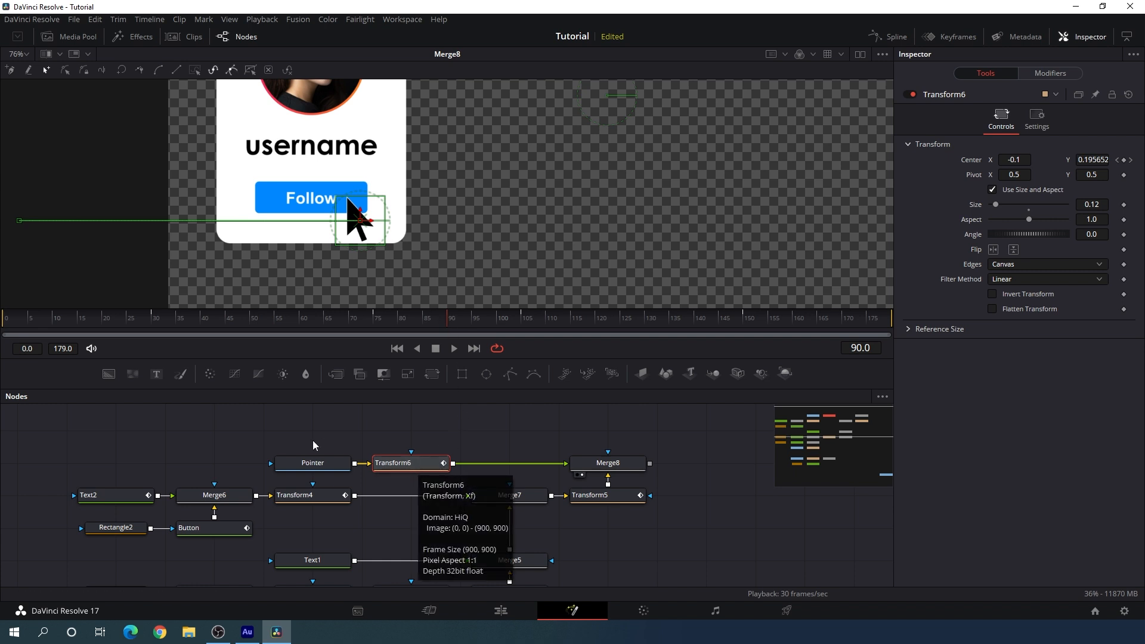
{"action": "right_click", "coordinate": [978, 207]}
{"action": "left_click", "coordinate": [996, 212]}
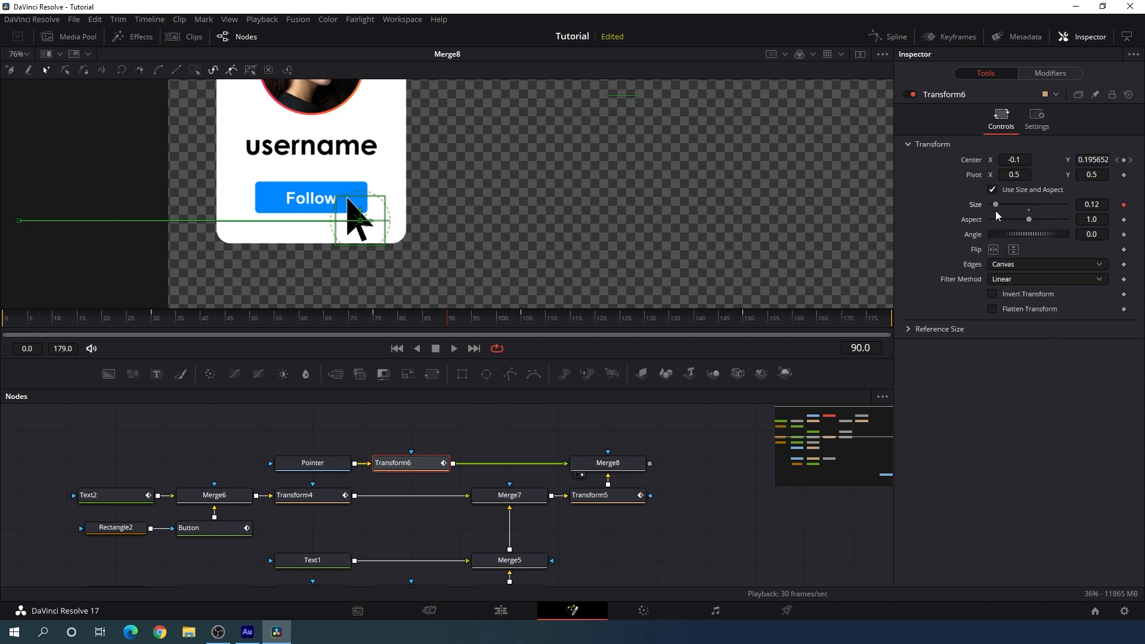
{"action": "left_click_drag", "start_coordinate": [451, 328], "coordinate": [427, 324]}
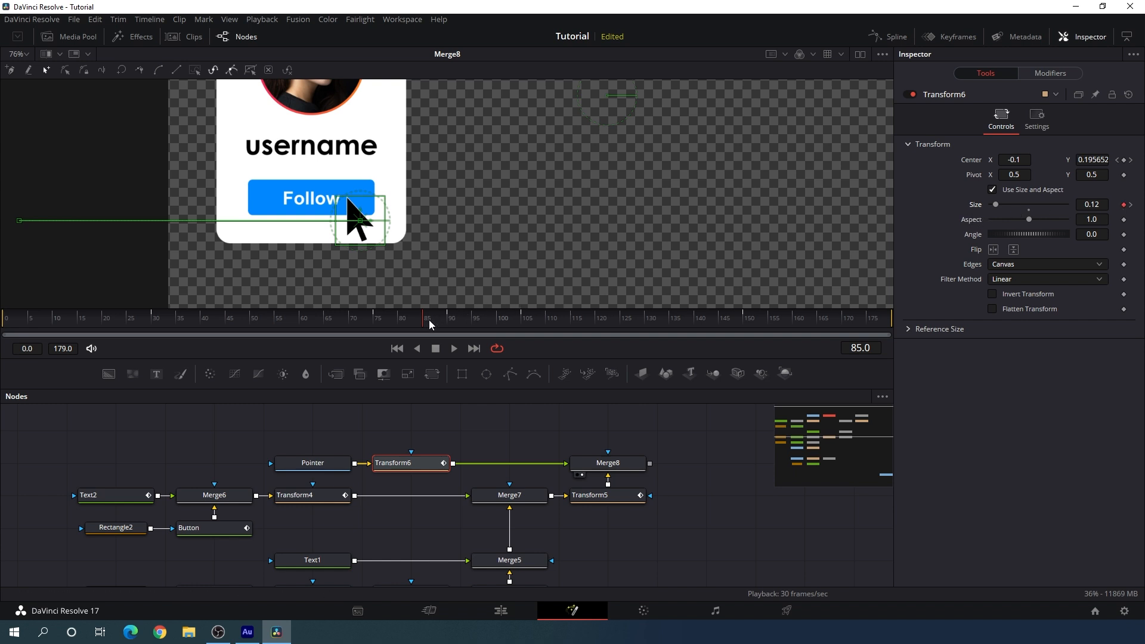
{"action": "left_click_drag", "start_coordinate": [431, 320], "coordinate": [473, 323]}
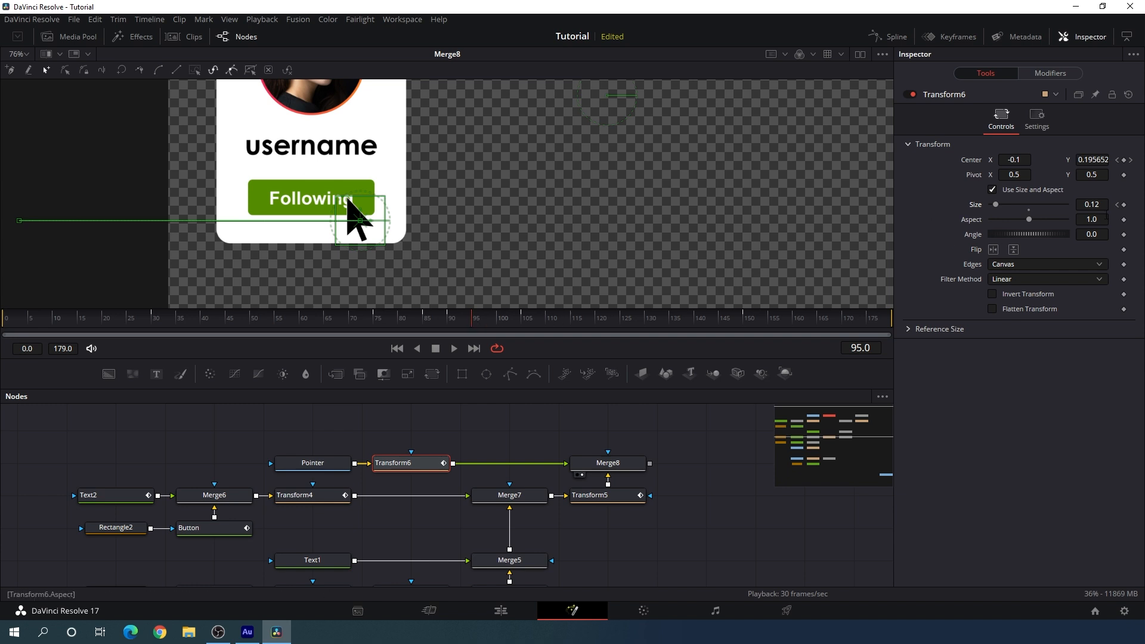
{"action": "left_click", "coordinate": [1123, 204]}
Step: Set the pointer's Size to 0.1 at frame 90 and scrub forward to check the click motion
{"action": "mouse_move", "coordinate": [469, 323]}
{"action": "left_mouse_down"}
{"action": "mouse_move", "coordinate": [420, 321]}
{"action": "mouse_move", "coordinate": [450, 320]}
{"action": "left_mouse_up"}
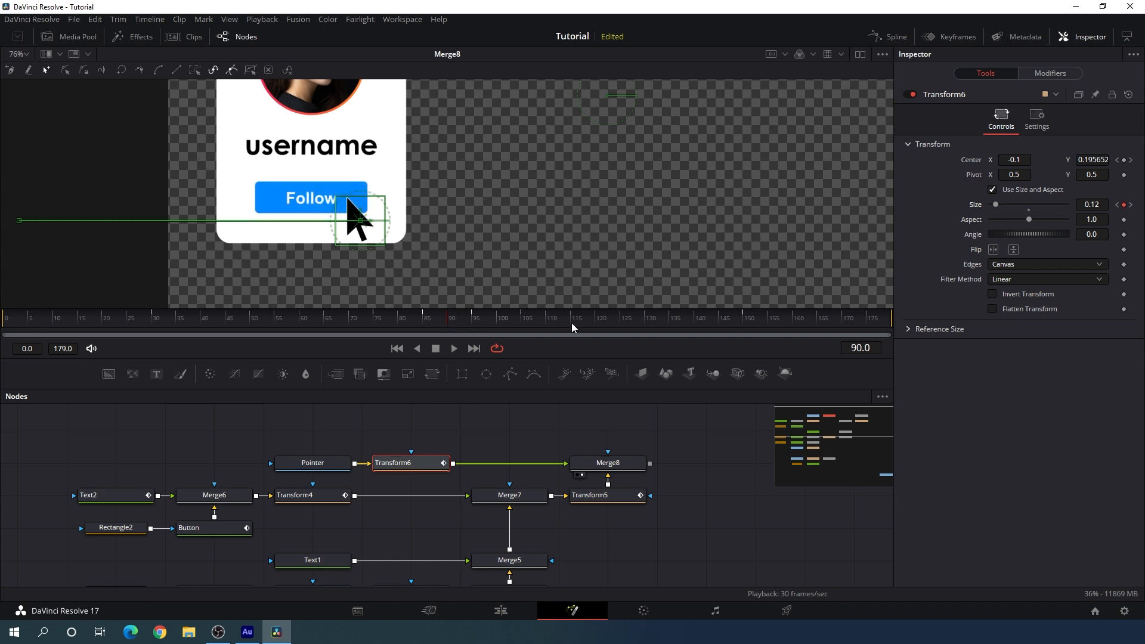
{"action": "left_click", "coordinate": [1097, 204]}
{"action": "type", "text": "1"}
{"action": "key", "text": "Return"}
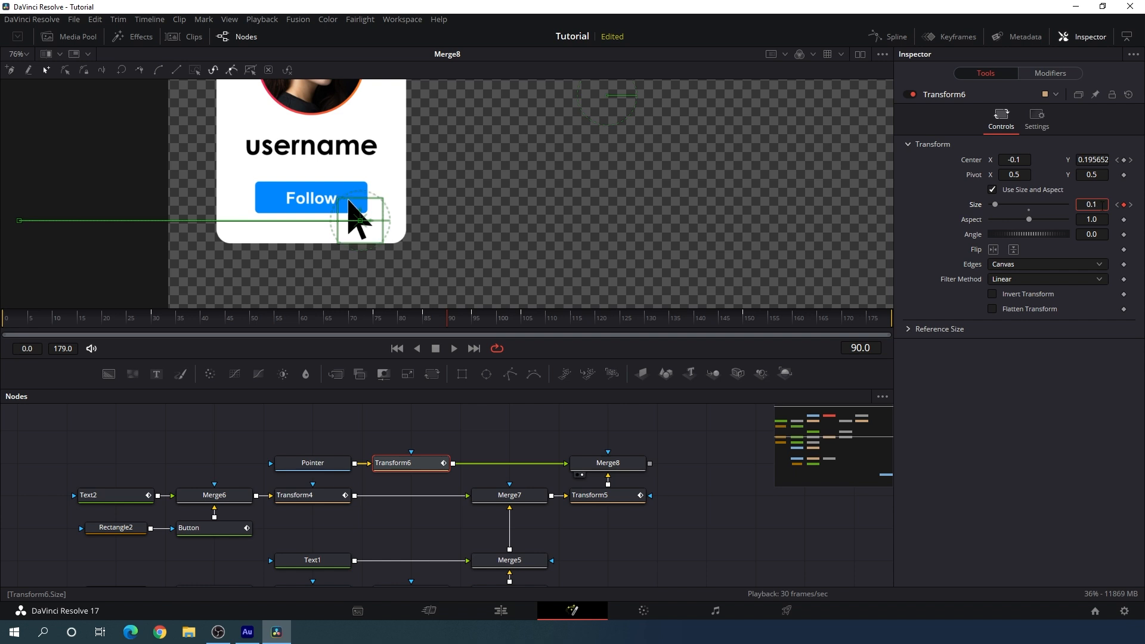
{"action": "key", "text": "Tab"}
{"action": "left_click_drag", "start_coordinate": [446, 318], "coordinate": [560, 320]}
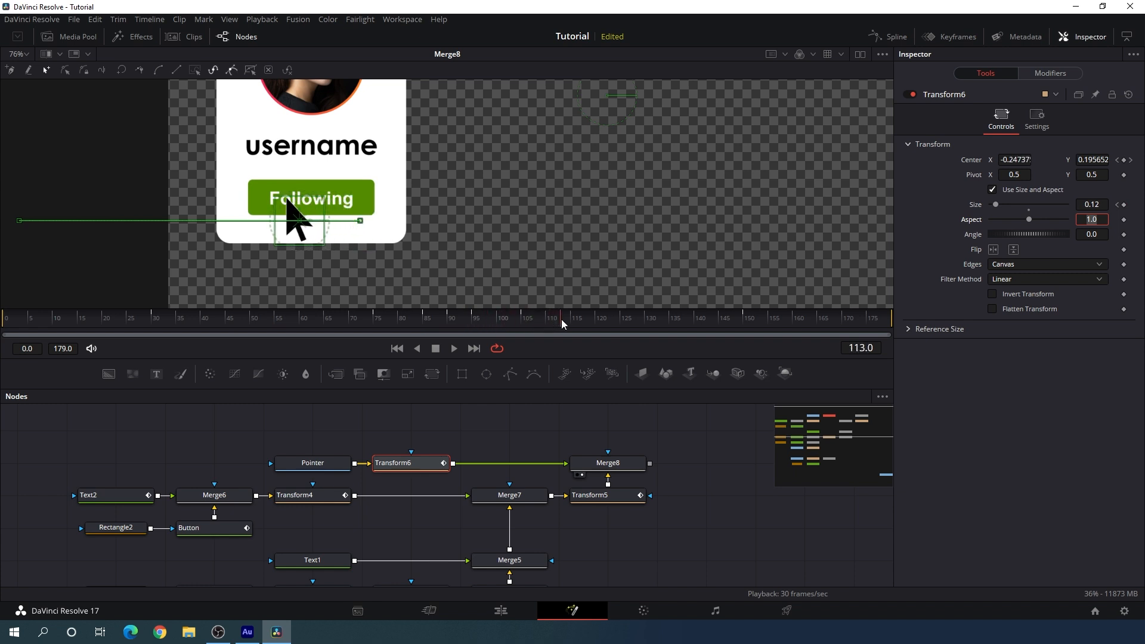
Step: Open the Spline editor and show only Transform6's displacement curve, hiding the Transform5 and Size curves
{"action": "left_click", "coordinate": [882, 41]}
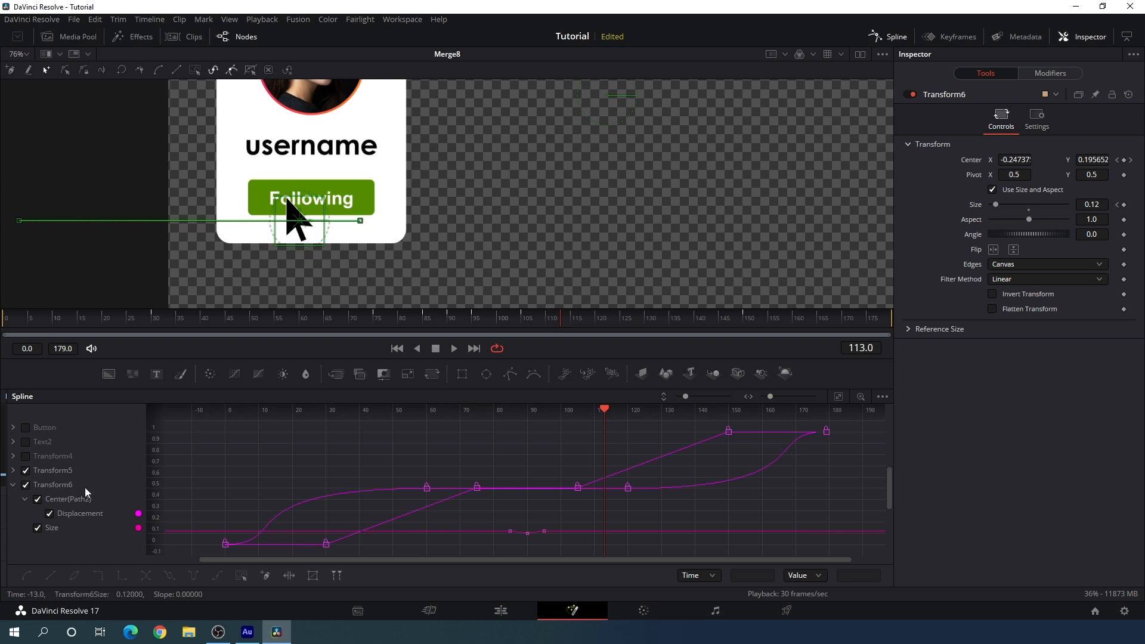
{"action": "left_click", "coordinate": [26, 472]}
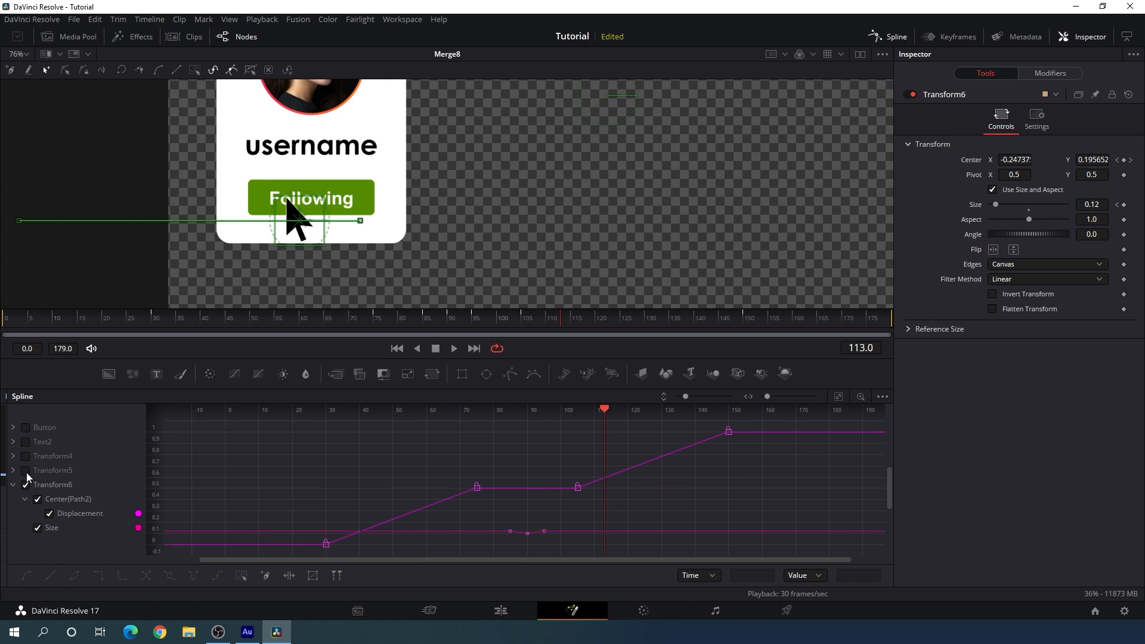
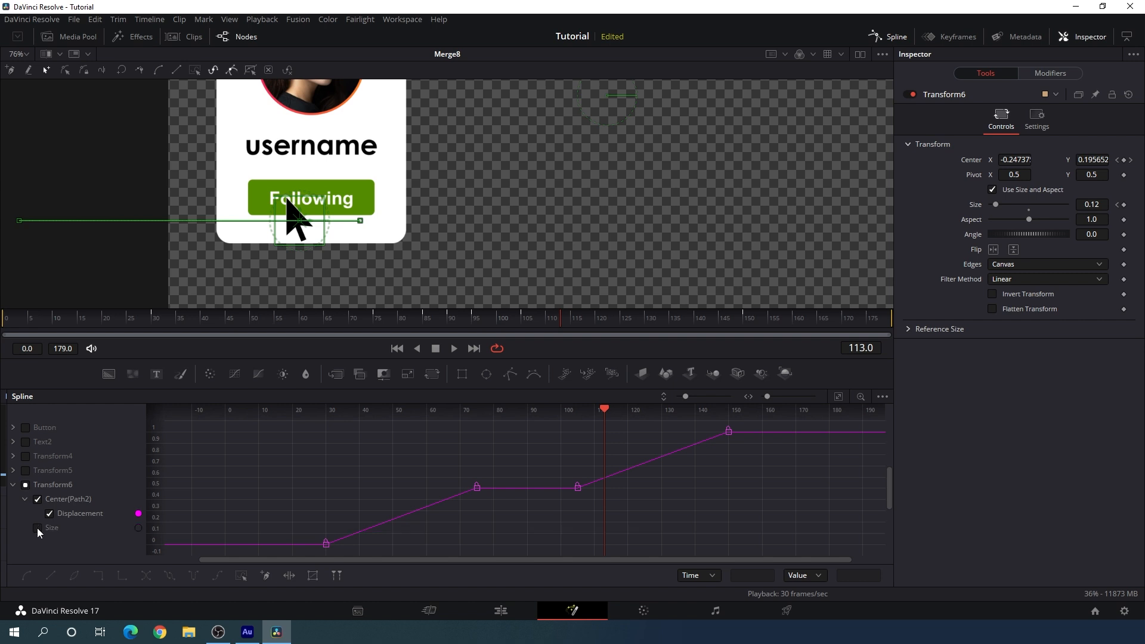
Step: Smooth all keyframes on Transform6's displacement curve, covering both the pointer's entry and its exit
{"action": "left_click", "coordinate": [839, 397]}
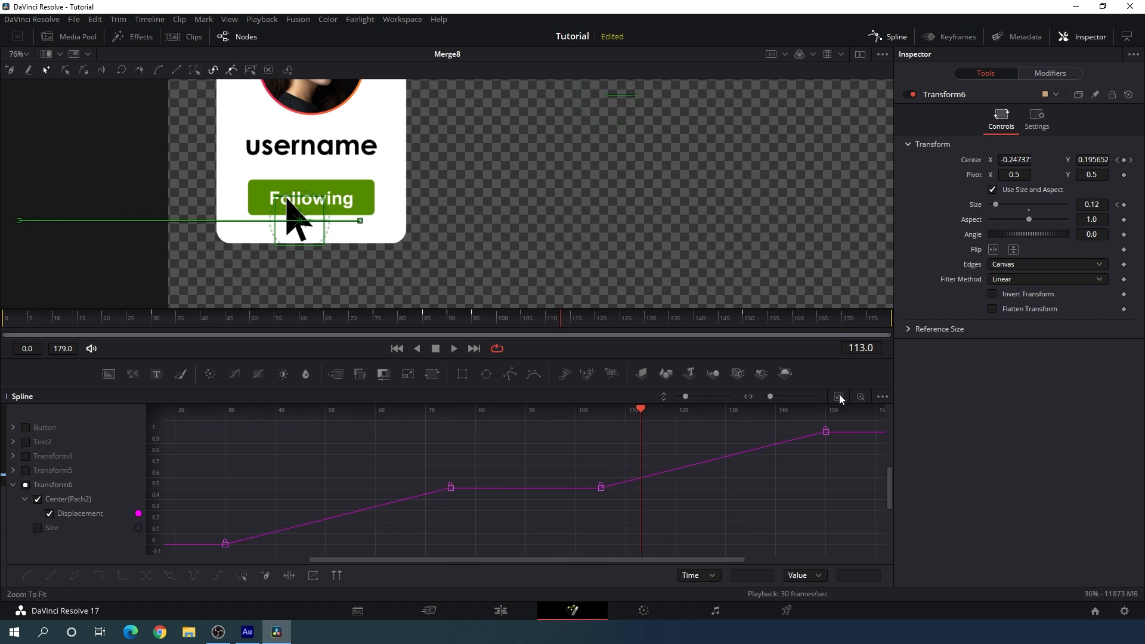
{"action": "left_click_drag", "start_coordinate": [842, 424], "coordinate": [594, 513]}
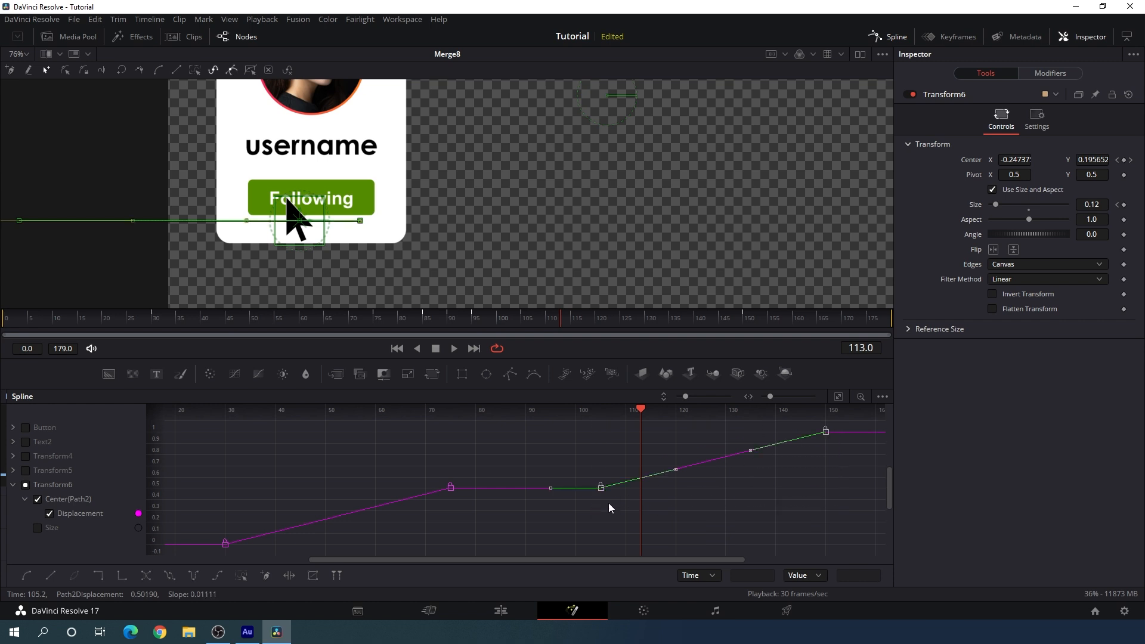
{"action": "key", "text": "s"}
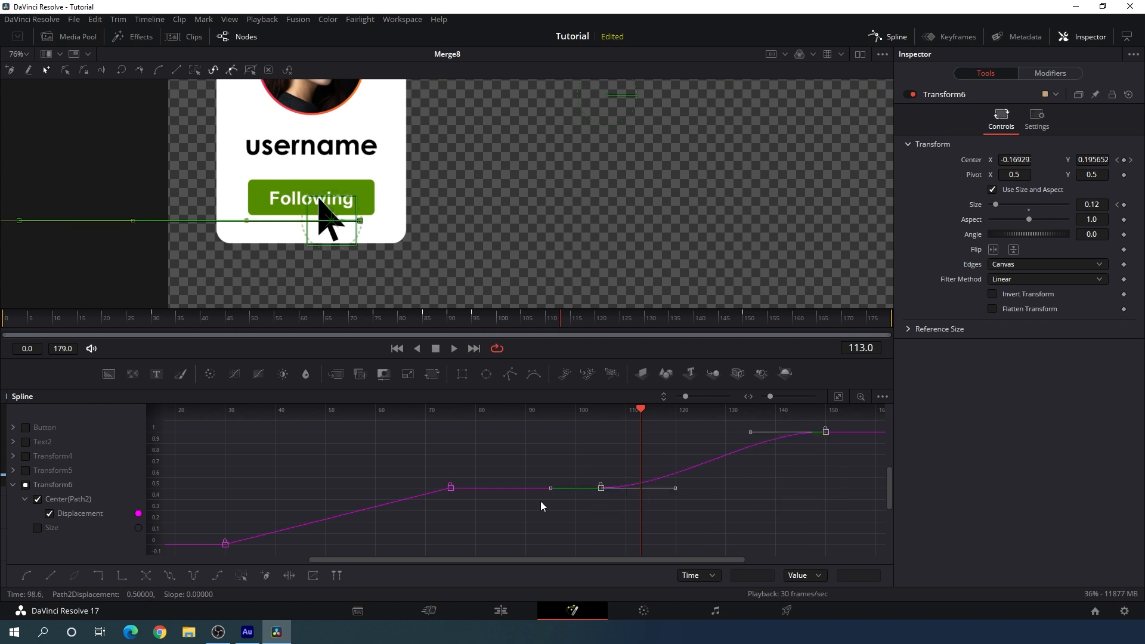
{"action": "left_click_drag", "start_coordinate": [464, 470], "coordinate": [203, 553]}
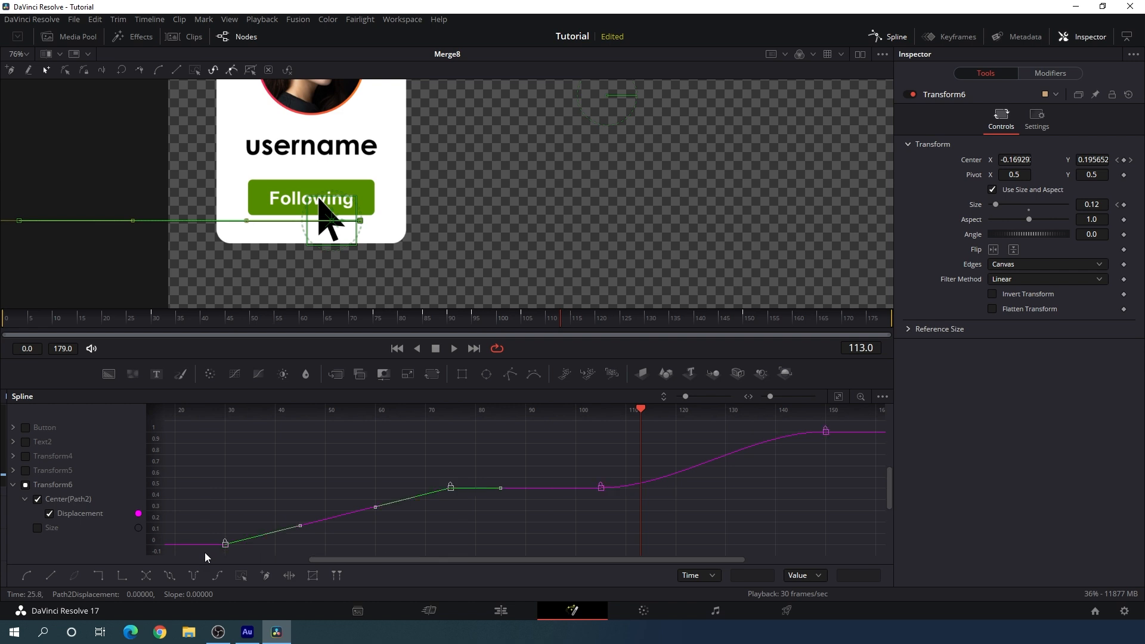
{"action": "key", "text": "s"}
Step: Show only Transform6's Size curve, smooth all three of its keyframes, and close the Spline editor
{"action": "left_click", "coordinate": [49, 514]}
{"action": "left_click", "coordinate": [40, 526]}
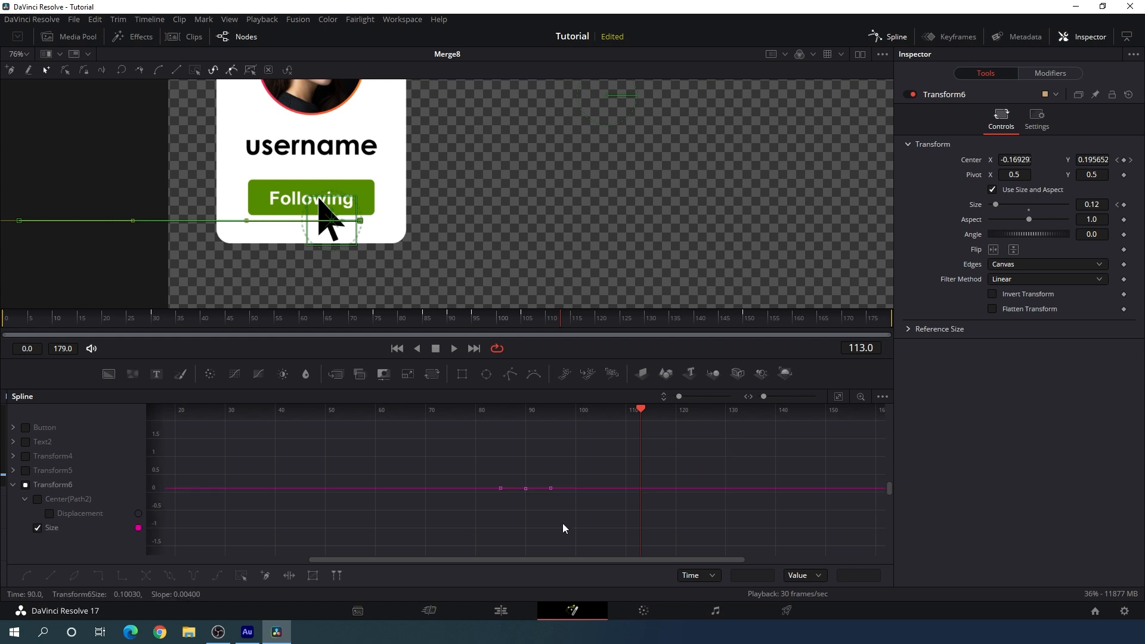
{"action": "left_click", "coordinate": [838, 398]}
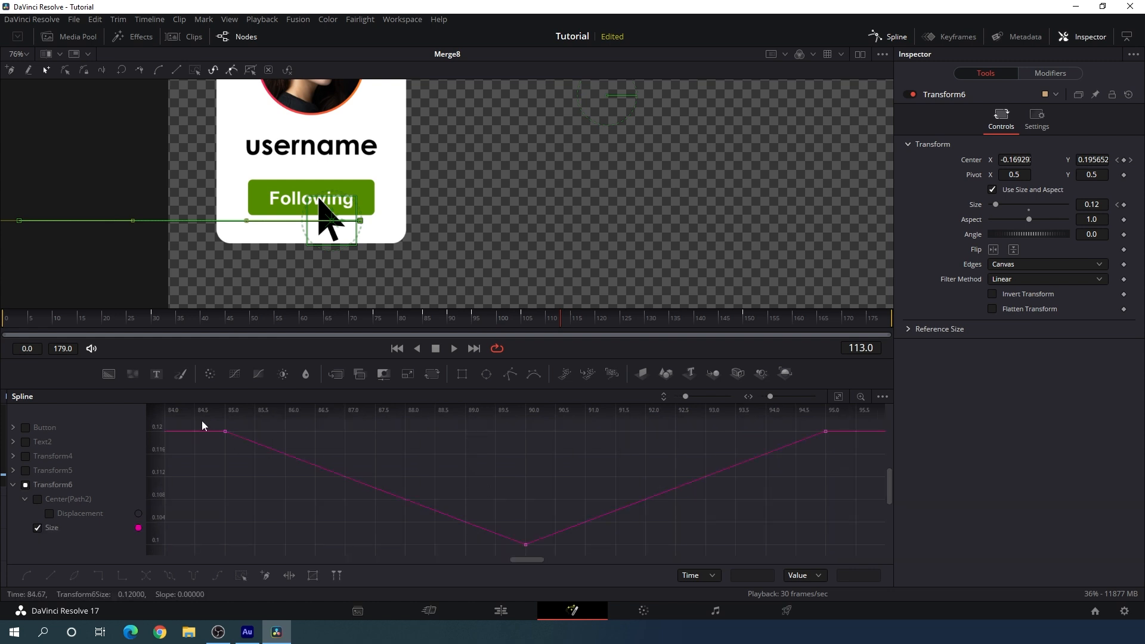
{"action": "left_click_drag", "start_coordinate": [203, 423], "coordinate": [871, 552]}
{"action": "key", "text": "s"}
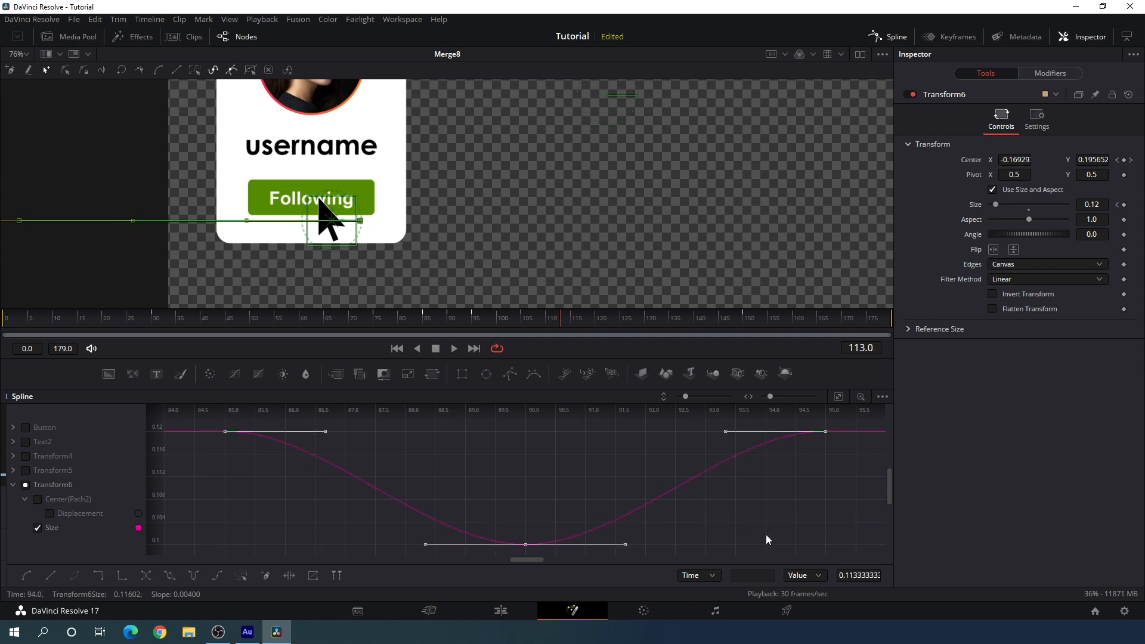
{"action": "left_click", "coordinate": [891, 38]}
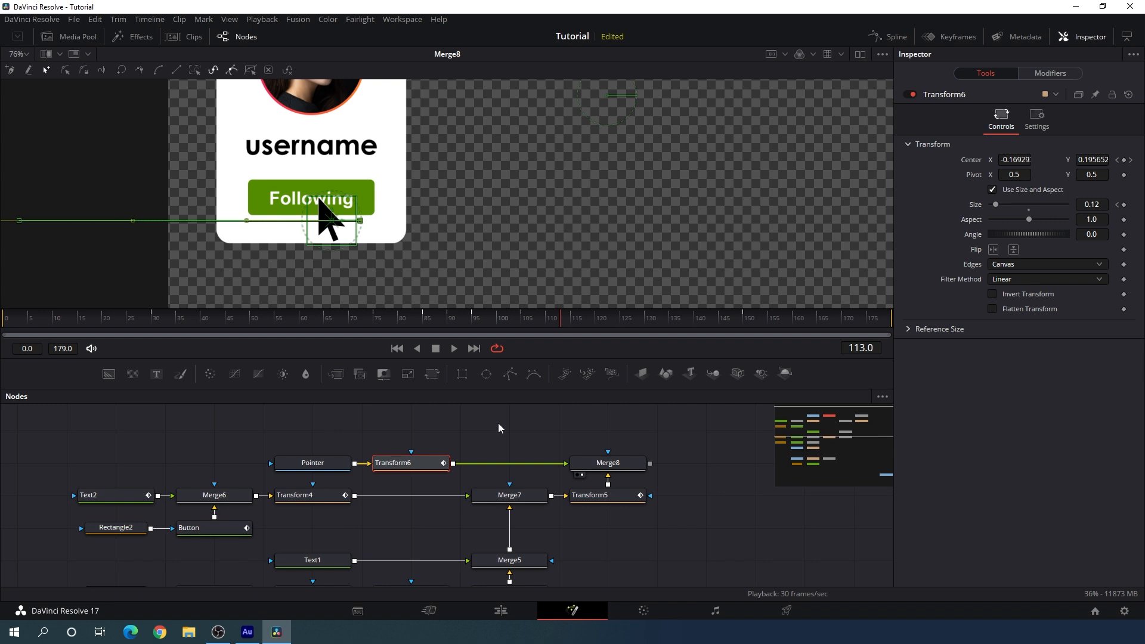
Step: Fit the composition to the viewer and play the animation from frame 0 to check the smoothed pointer motion
{"action": "left_click", "coordinate": [555, 429]}
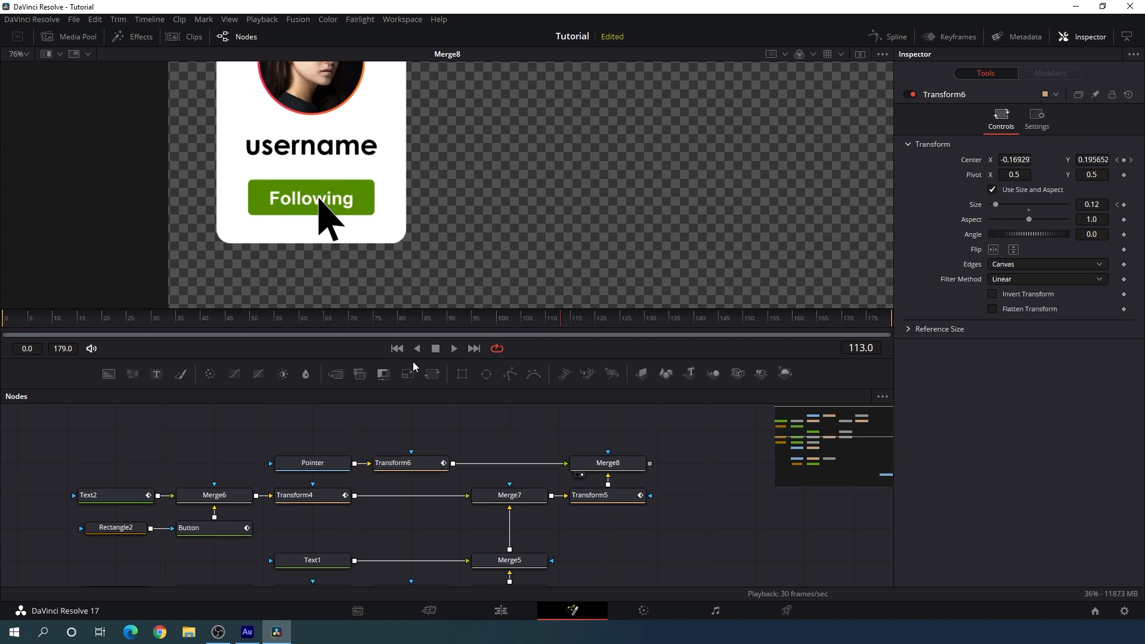
{"action": "left_click", "coordinate": [397, 348]}
{"action": "key", "text": "ctrl+f"}
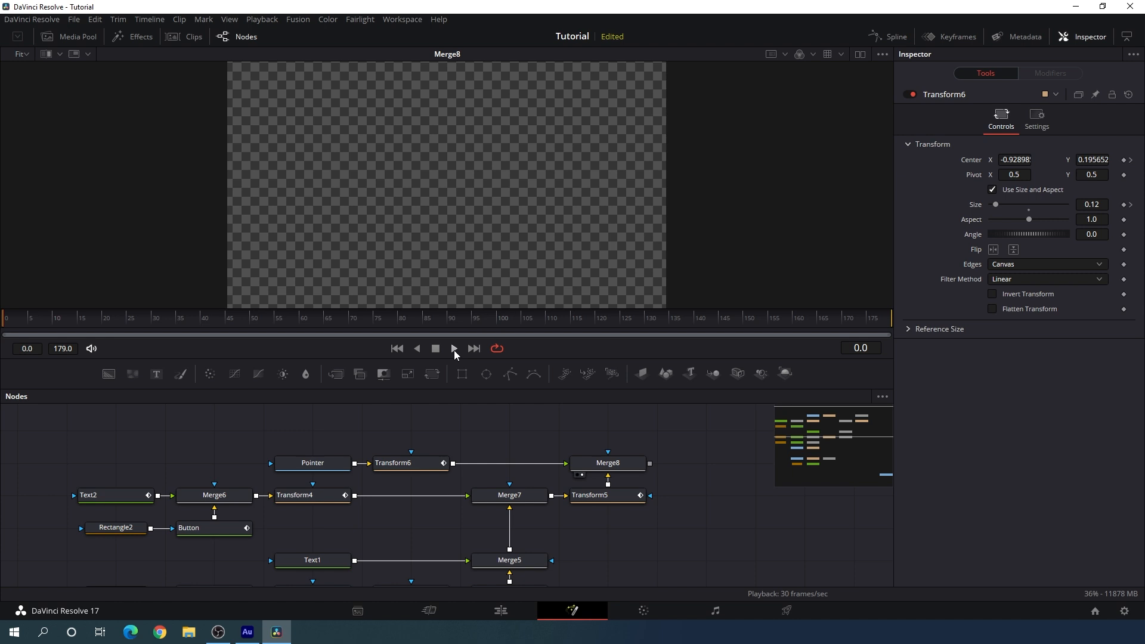
{"action": "left_click", "coordinate": [454, 350]}
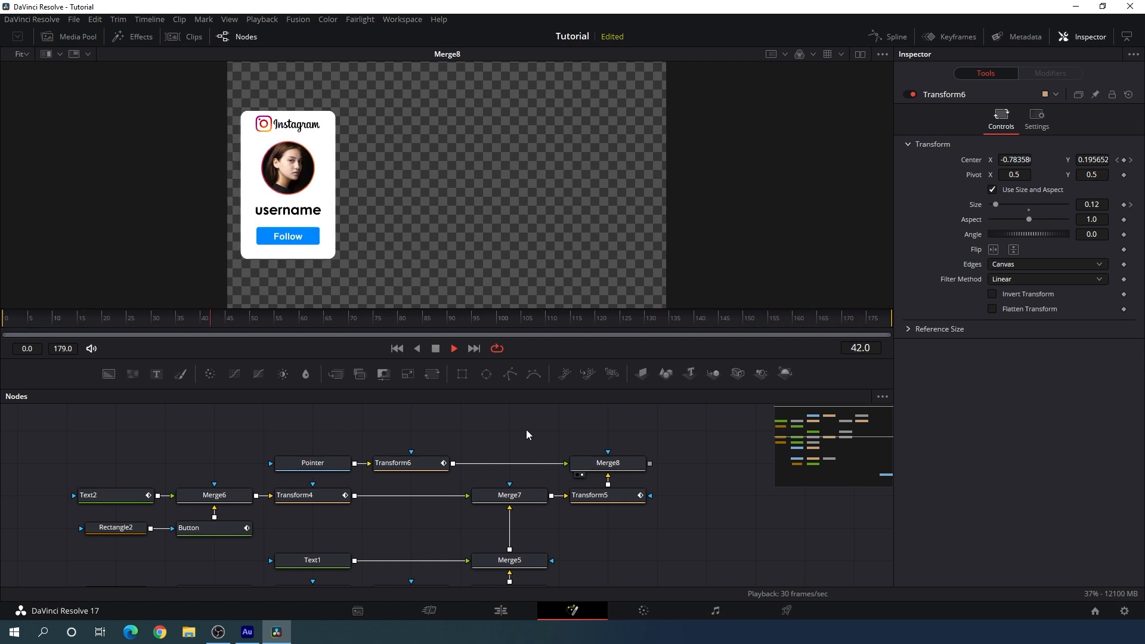
{"action": "key", "text": "space"}
Step: Connect Merge8's output to MediaOut1 and line MediaOut1 up beside Merge8 in the node graph
{"action": "left_click_drag", "start_coordinate": [679, 443], "coordinate": [595, 501]}
{"action": "left_click_drag", "start_coordinate": [703, 463], "coordinate": [476, 460]}
{"action": "left_click_drag", "start_coordinate": [710, 572], "coordinate": [580, 449]}
{"action": "left_click_drag", "start_coordinate": [235, 544], "coordinate": [282, 478]}
{"action": "left_click_drag", "start_coordinate": [391, 466], "coordinate": [699, 533]}
{"action": "left_click_drag", "start_coordinate": [561, 552], "coordinate": [561, 455]}
{"action": "left_click_drag", "start_coordinate": [571, 482], "coordinate": [537, 412]}
{"action": "left_click_drag", "start_coordinate": [544, 411], "coordinate": [565, 445]}
{"action": "left_click_drag", "start_coordinate": [449, 444], "coordinate": [555, 446]}
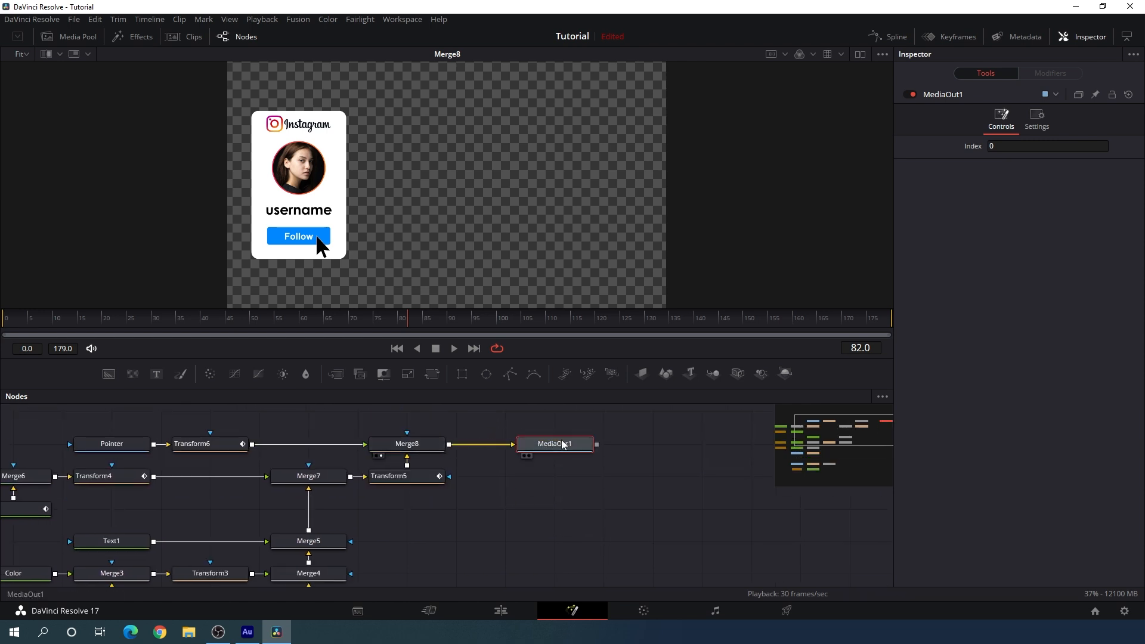
Step: Switch to the Edit page and play the Fusion clip from the timeline's start to review the finished animation
{"action": "left_click", "coordinate": [512, 610]}
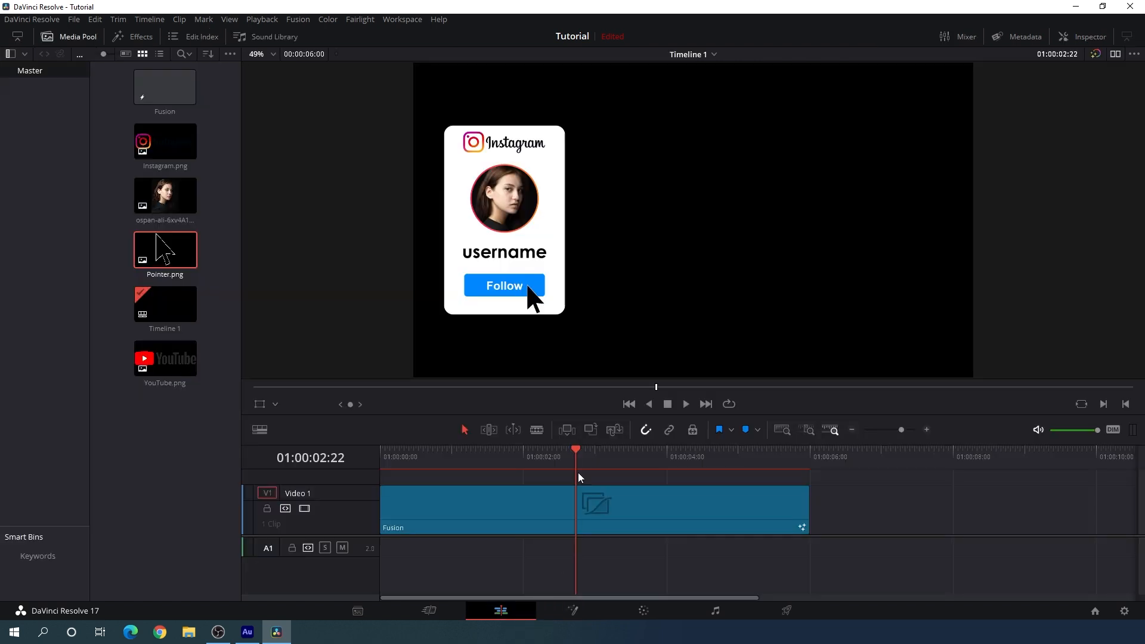
{"action": "left_click_drag", "start_coordinate": [571, 460], "coordinate": [382, 450]}
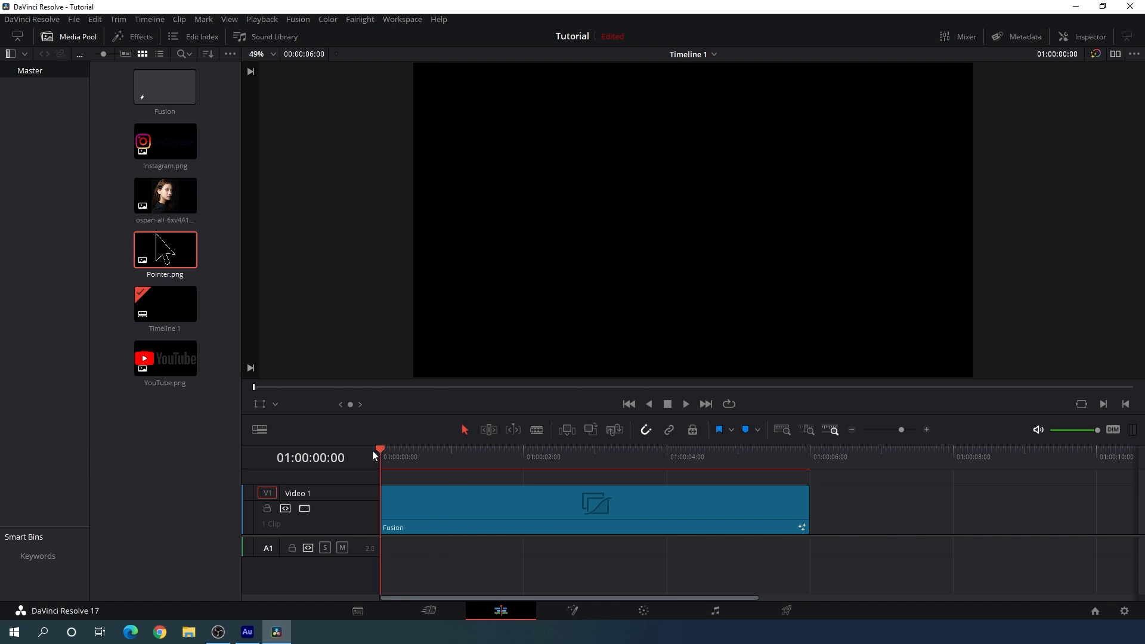
{"action": "key", "text": "space"}
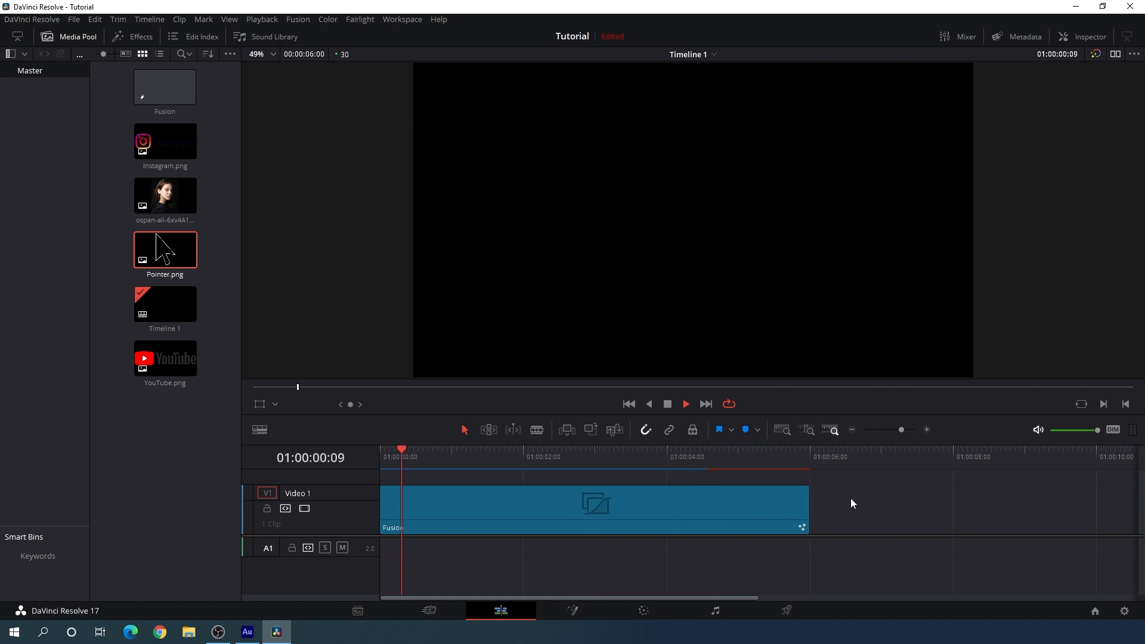
{"action": "key", "text": "space"}
{"action": "left_click", "coordinate": [603, 462]}
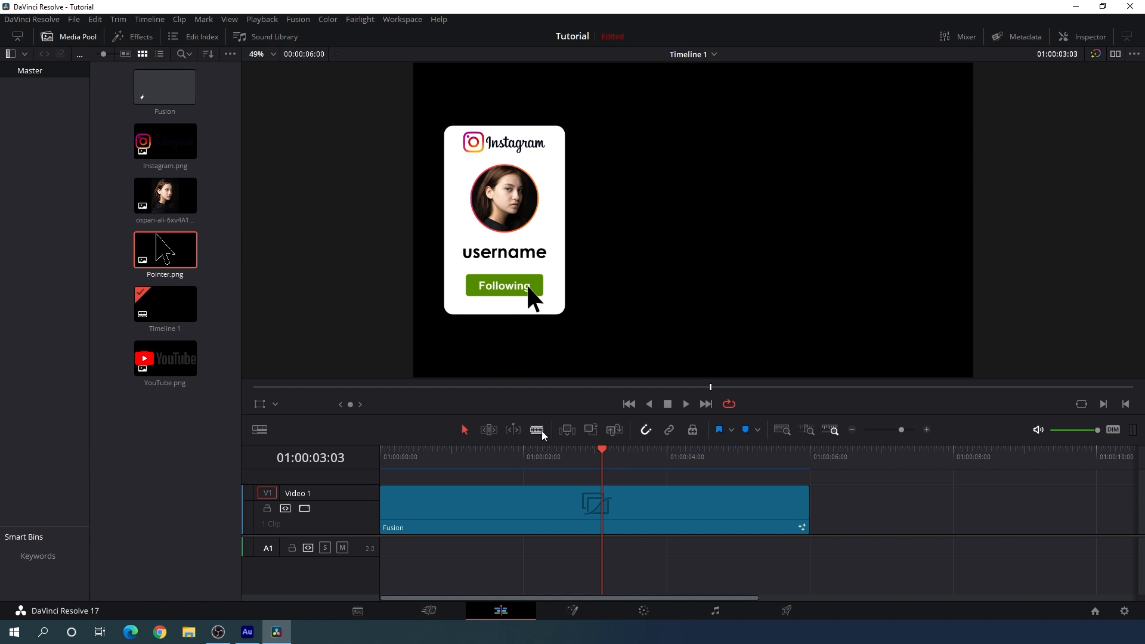
{"action": "left_click", "coordinate": [624, 461]}
Step: Paste a copy of the Fusion clip directly after the original on Video 1 and open the copy in Fusion
{"action": "left_click", "coordinate": [523, 518]}
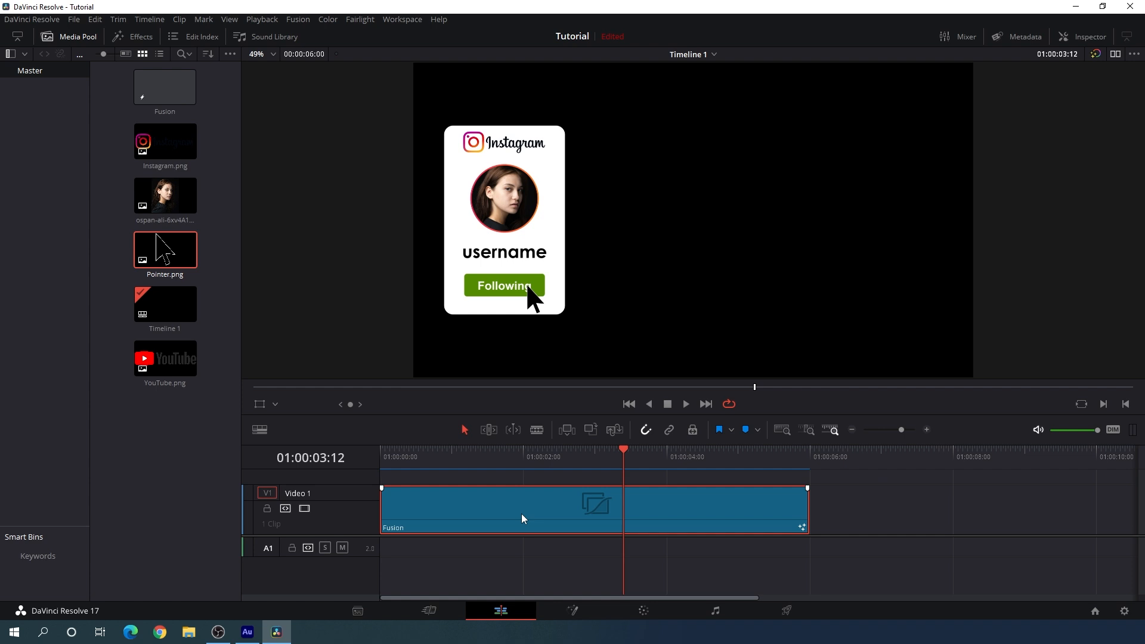
{"action": "left_click", "coordinate": [815, 459]}
{"action": "left_click", "coordinate": [840, 492]}
{"action": "key", "text": "ctrl+v"}
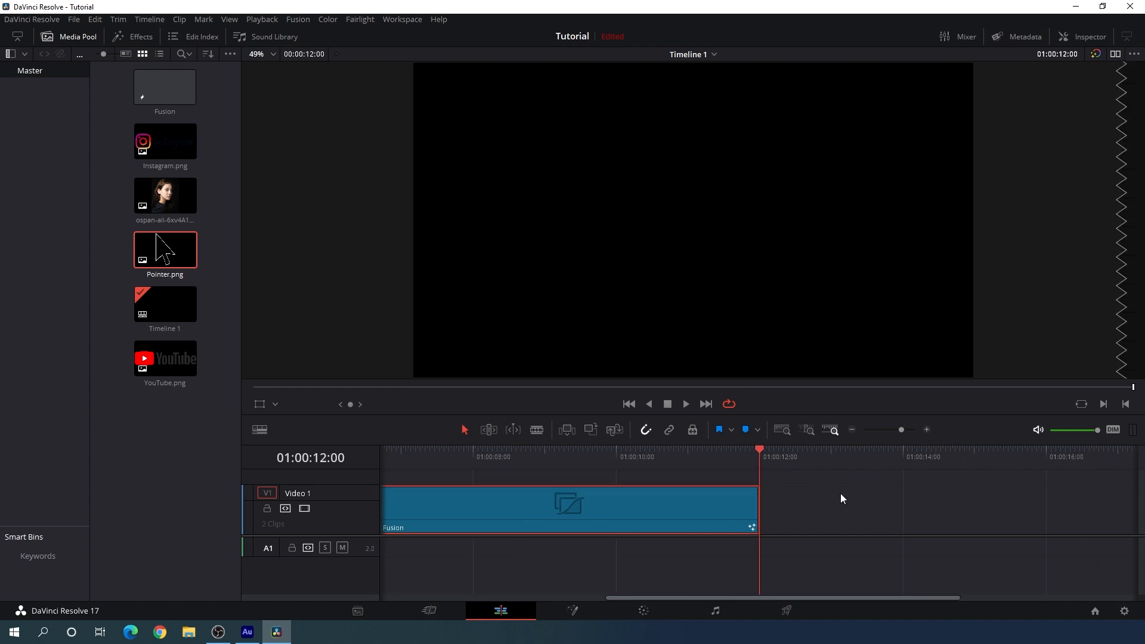
{"action": "left_click_drag", "start_coordinate": [549, 460], "coordinate": [802, 461]}
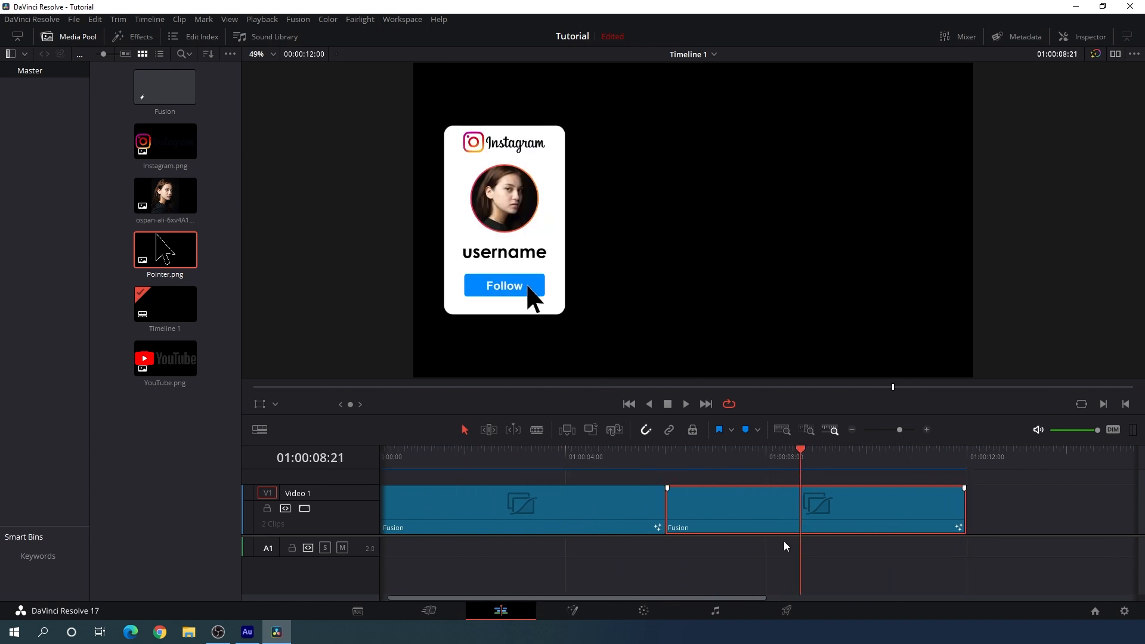
{"action": "left_click", "coordinate": [574, 611]}
Step: Replace the Instagram logo node with YouTube.png from the media pool, feeding it into Transform1
{"action": "left_click_drag", "start_coordinate": [330, 476], "coordinate": [687, 395]}
{"action": "left_click_drag", "start_coordinate": [547, 467], "coordinate": [558, 446]}
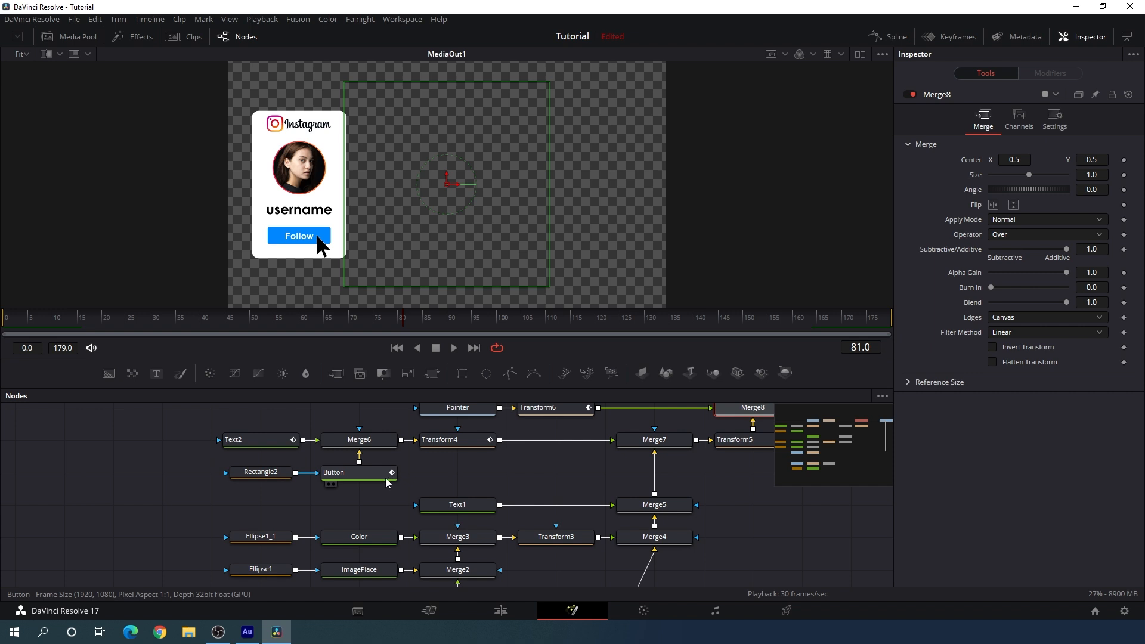
{"action": "scroll", "coordinate": [386, 483], "scroll_direction": "down", "scroll_amount": 2}
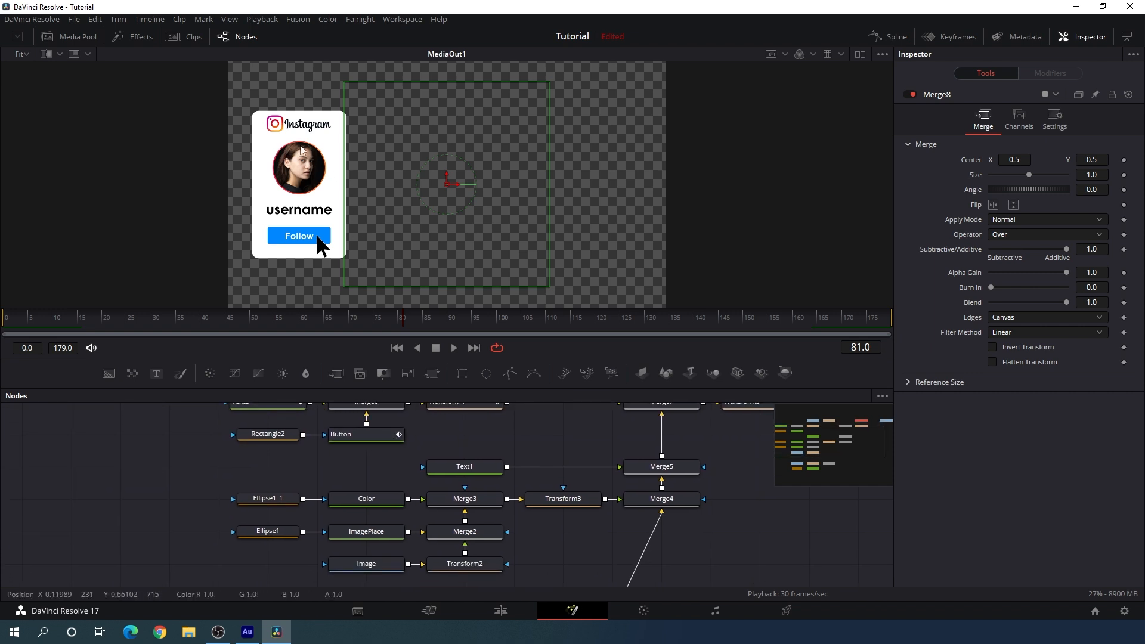
{"action": "left_click", "coordinate": [78, 38]}
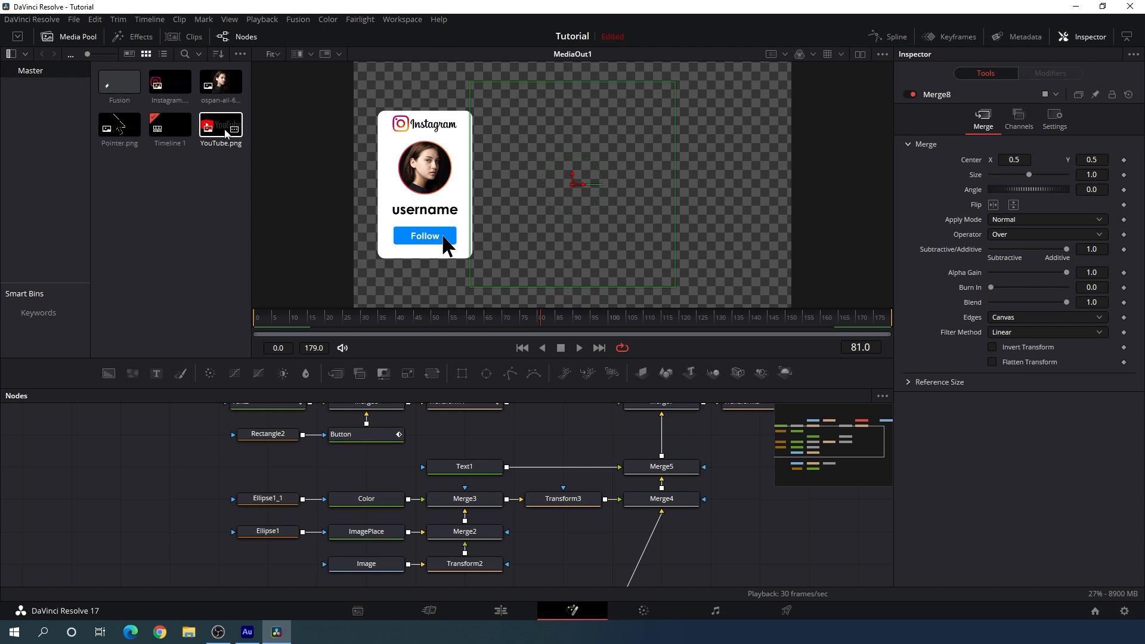
{"action": "left_click_drag", "start_coordinate": [435, 485], "coordinate": [471, 462]}
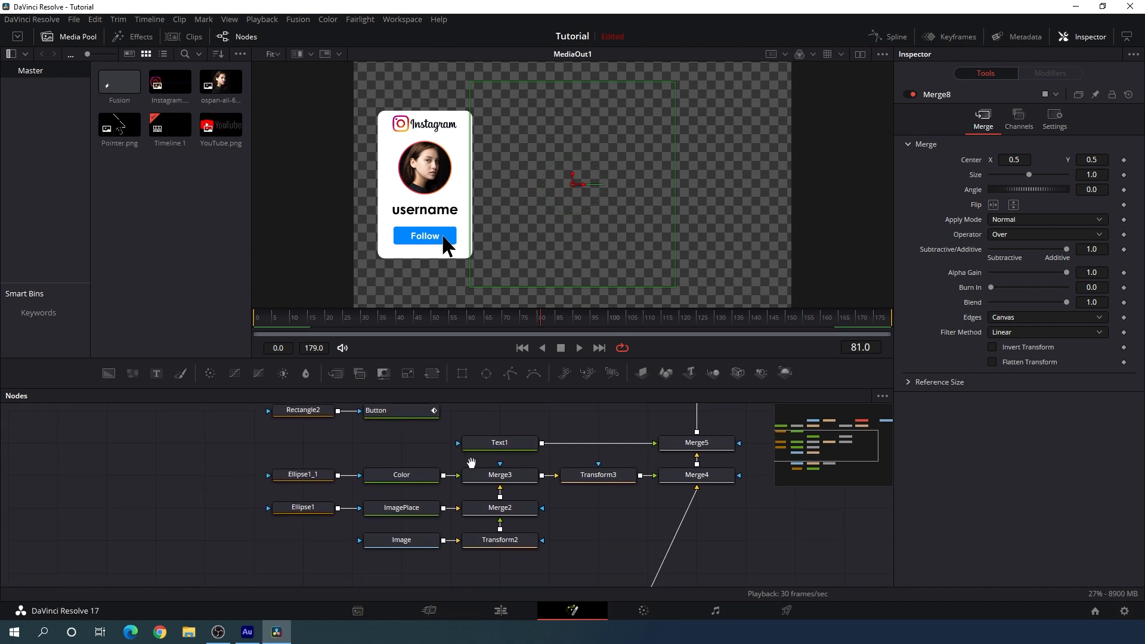
{"action": "left_click_drag", "start_coordinate": [518, 510], "coordinate": [530, 478]}
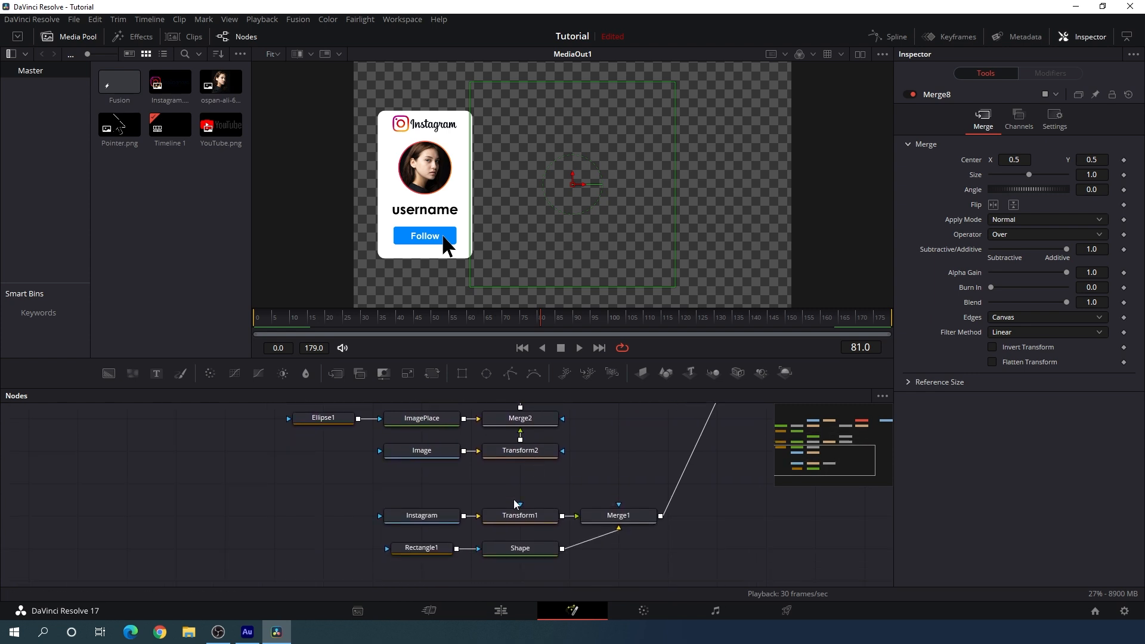
{"action": "left_click", "coordinate": [427, 515]}
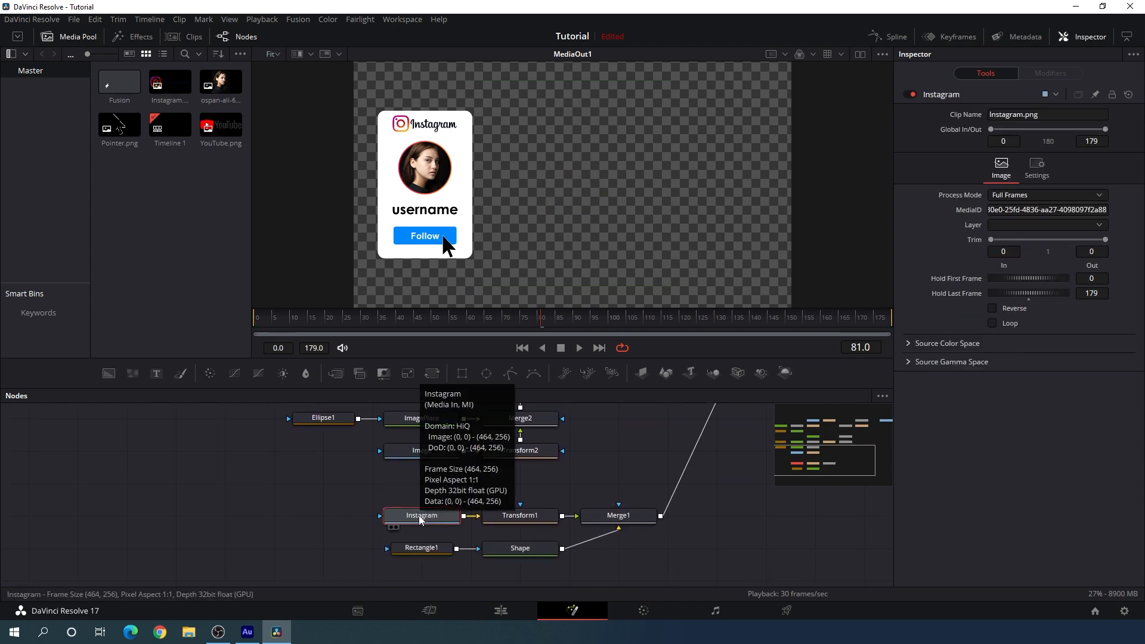
{"action": "key", "text": "Delete"}
{"action": "left_click_drag", "start_coordinate": [231, 138], "coordinate": [521, 517]}
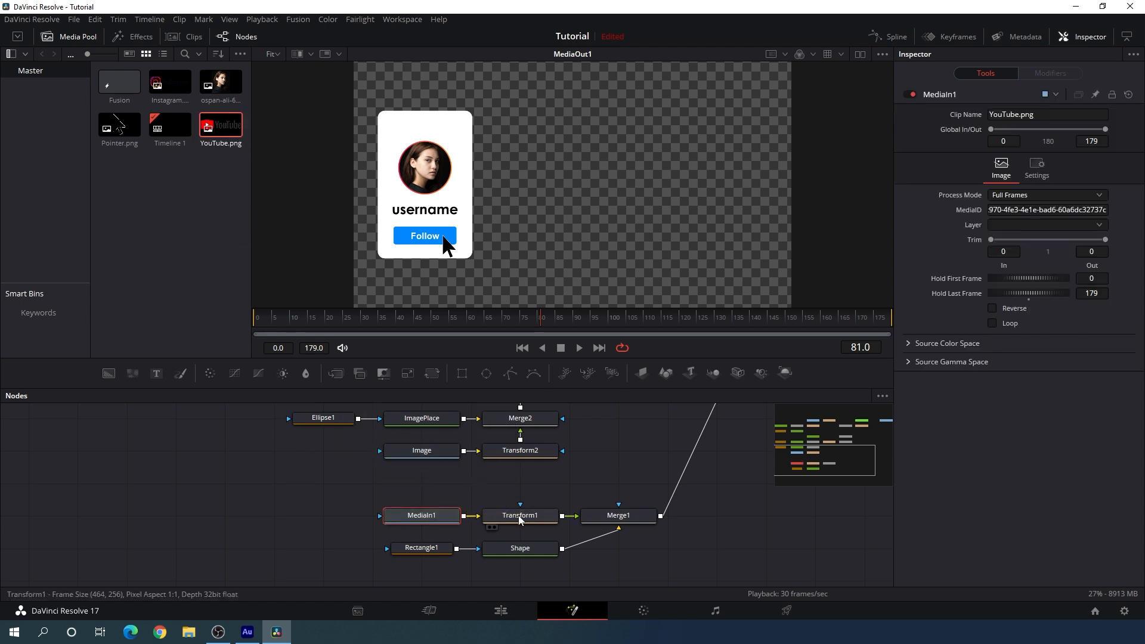
Step: Set the YouTube logo's Size to 0.22 in Transform1 and move it onto the card above the photo (Center Y about 1.431)
{"action": "left_click", "coordinate": [526, 520]}
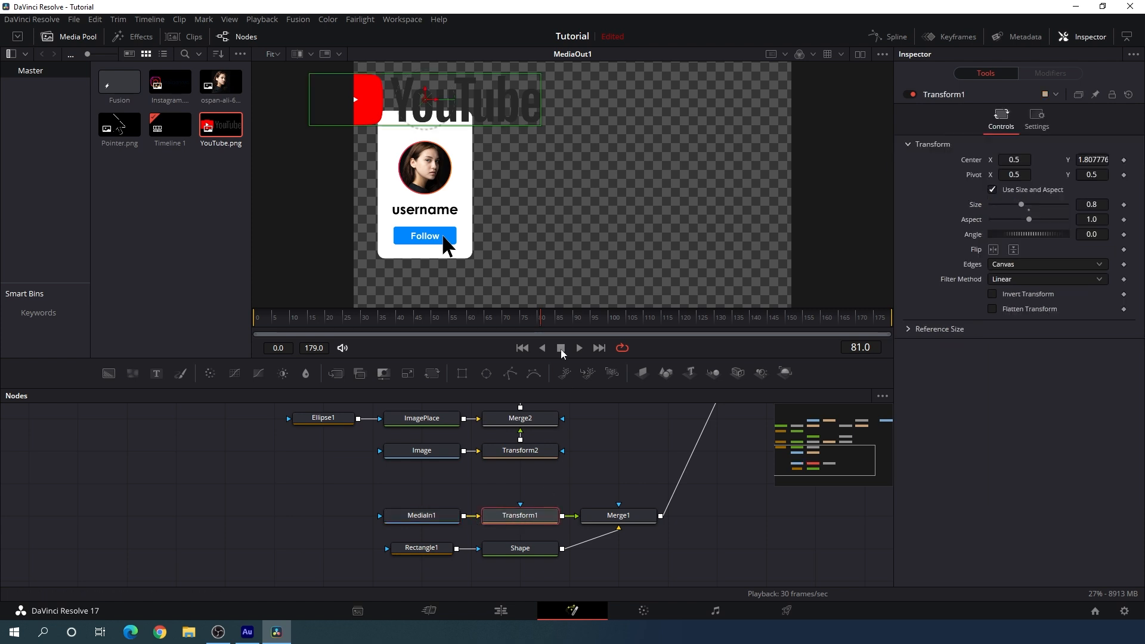
{"action": "left_click_drag", "start_coordinate": [1020, 205], "coordinate": [998, 203]}
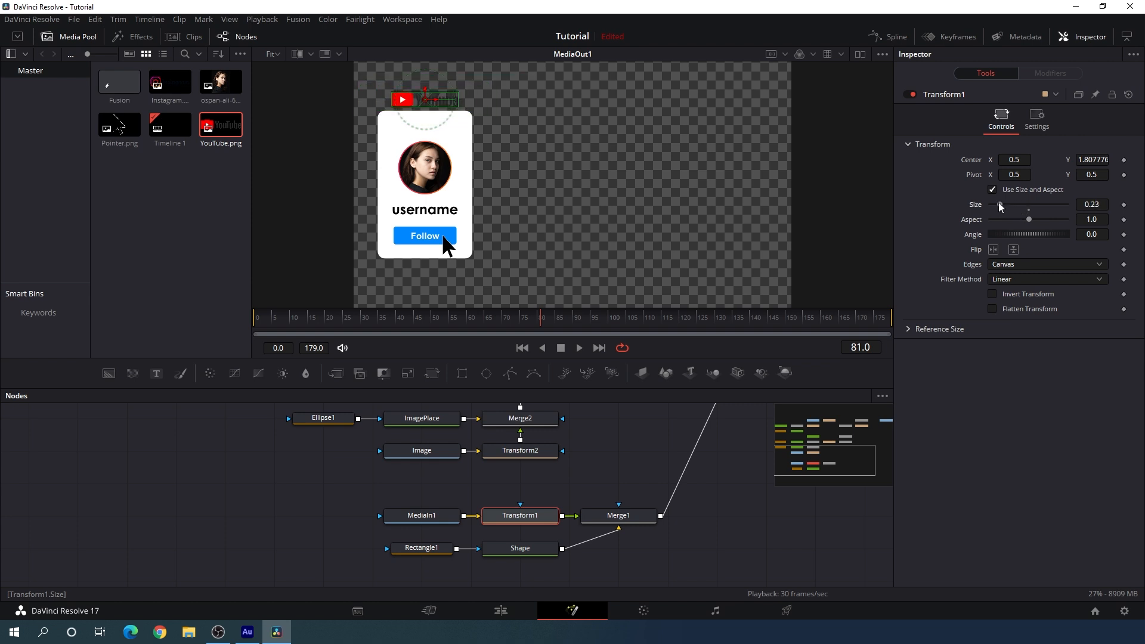
{"action": "left_click", "coordinate": [1099, 204]}
{"action": "type", "text": "0."}
{"action": "key", "text": "Tab"}
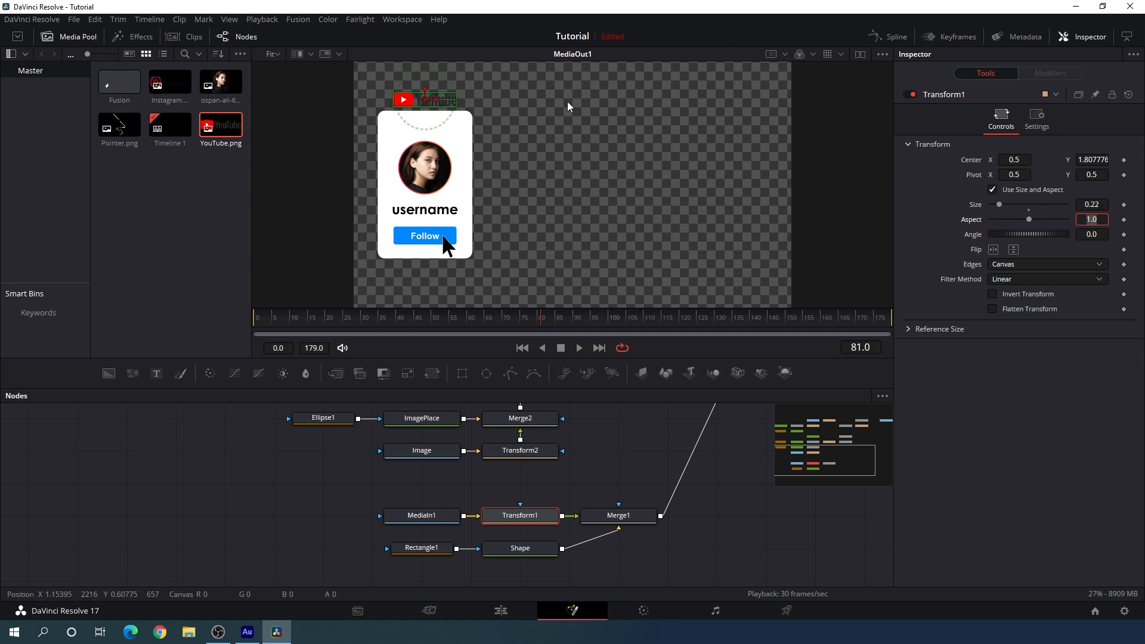
{"action": "left_click_drag", "start_coordinate": [428, 91], "coordinate": [442, 115]}
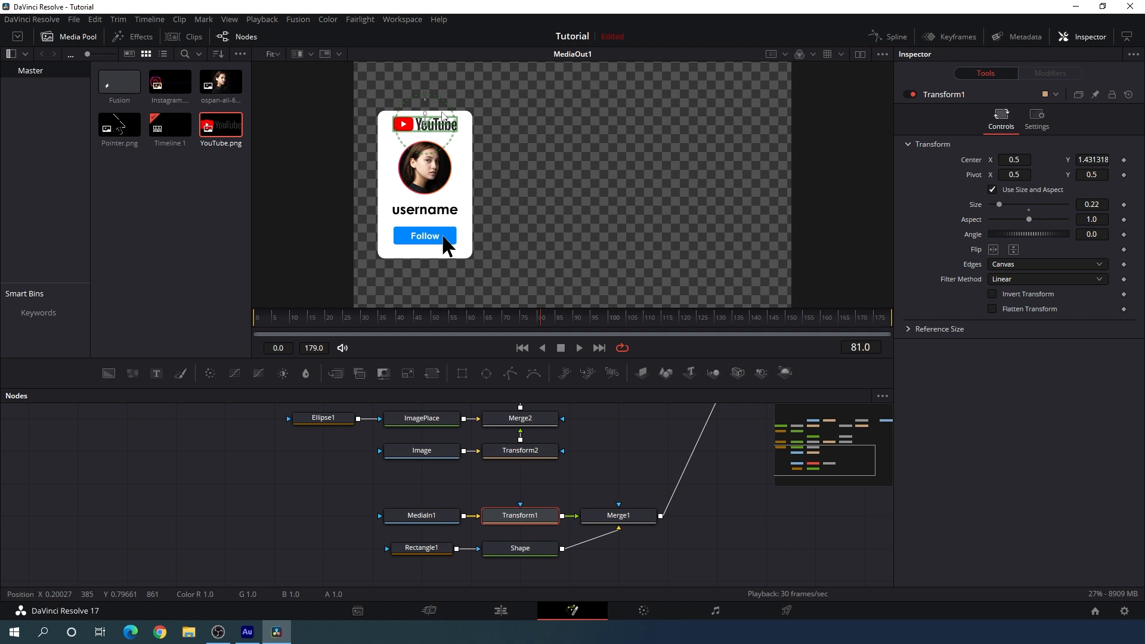
Step: Change the Color node of the ring around the photo to a Solid Color fill in pure red
{"action": "scroll", "coordinate": [664, 479], "scroll_direction": "up", "scroll_amount": 3}
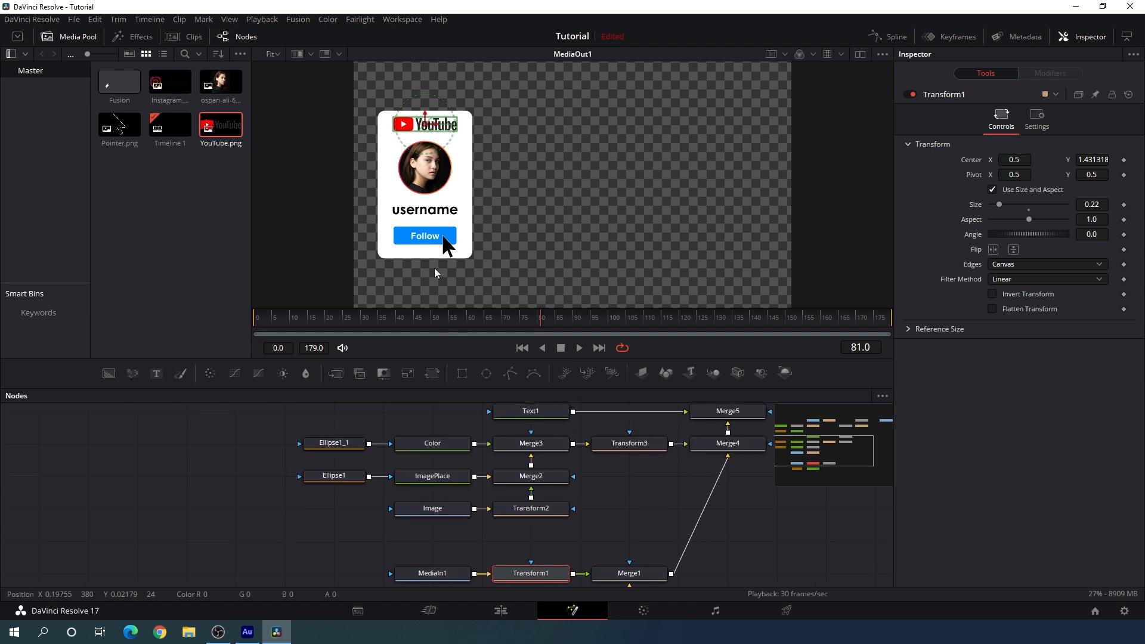
{"action": "left_click", "coordinate": [428, 511]}
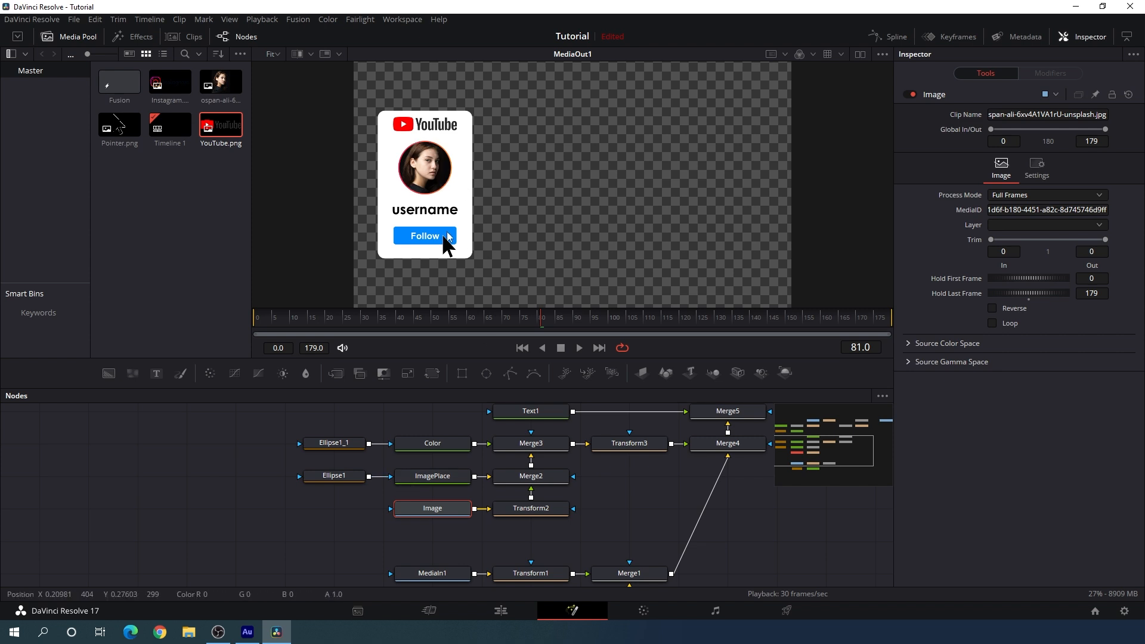
{"action": "left_click", "coordinate": [443, 448]}
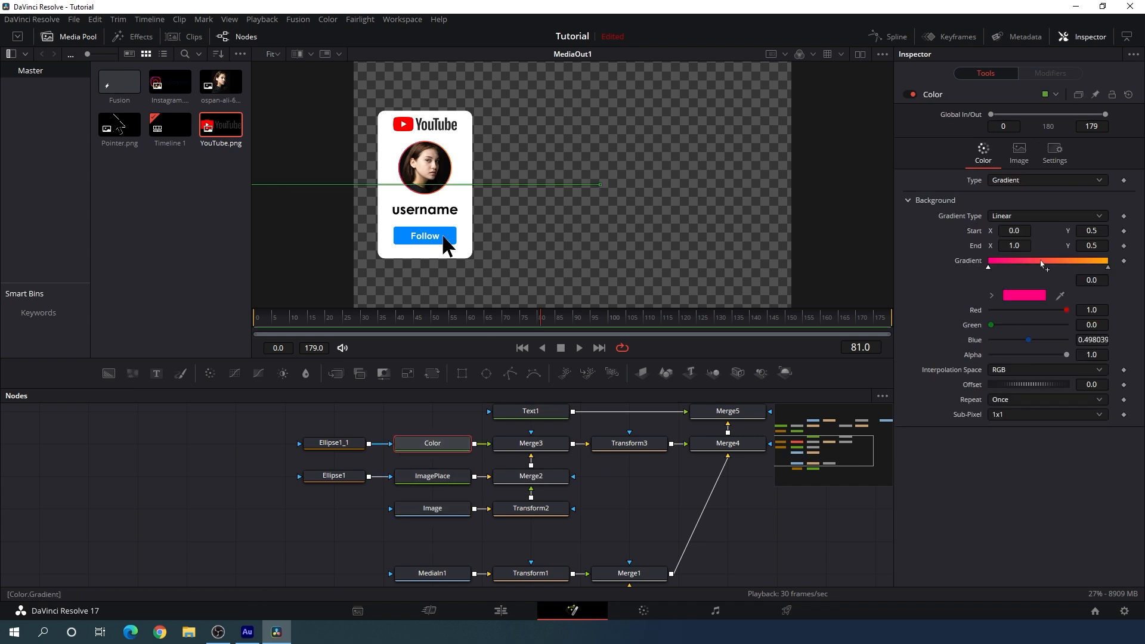
{"action": "left_click", "coordinate": [1023, 180]}
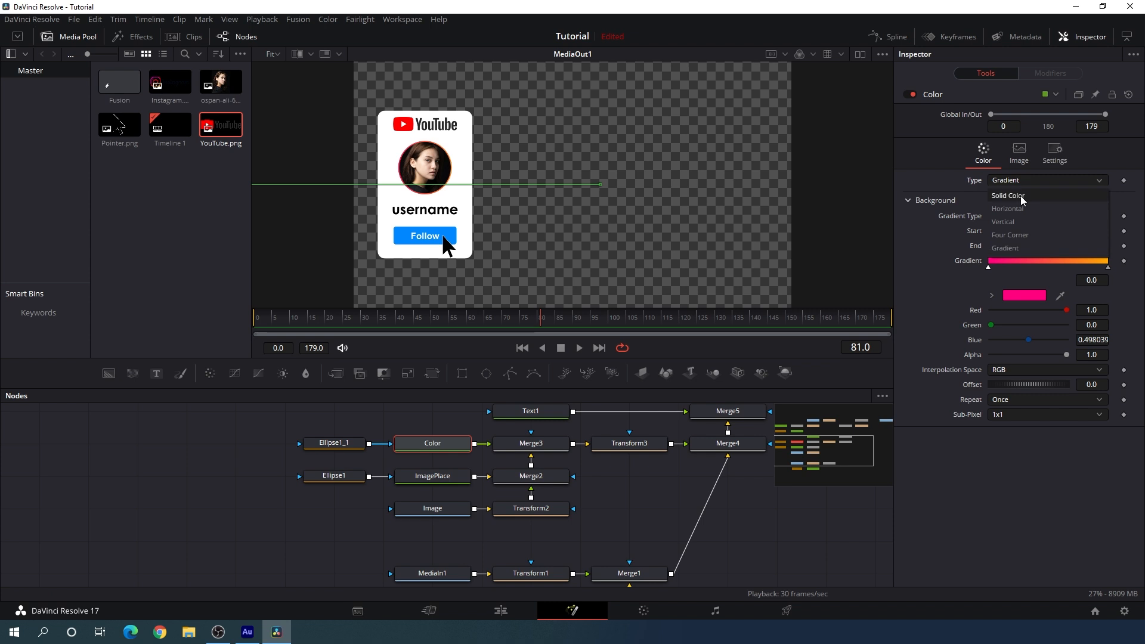
{"action": "left_click", "coordinate": [1021, 196]}
{"action": "left_click", "coordinate": [1027, 216]}
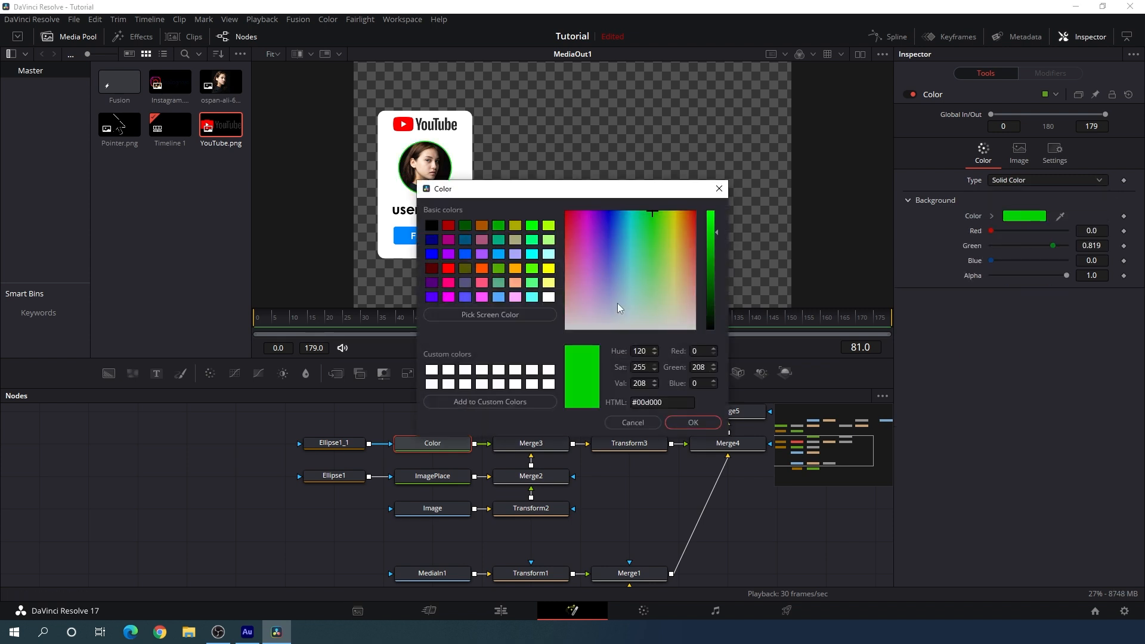
{"action": "left_click", "coordinate": [448, 269]}
{"action": "left_click", "coordinate": [696, 424]}
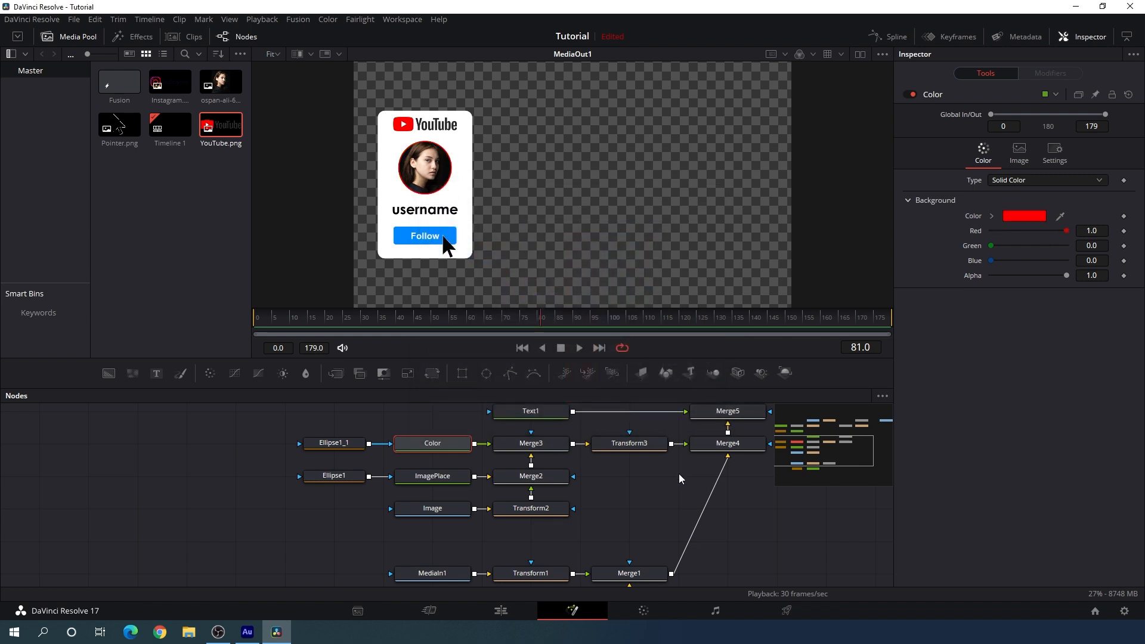
{"action": "left_click", "coordinate": [642, 504]}
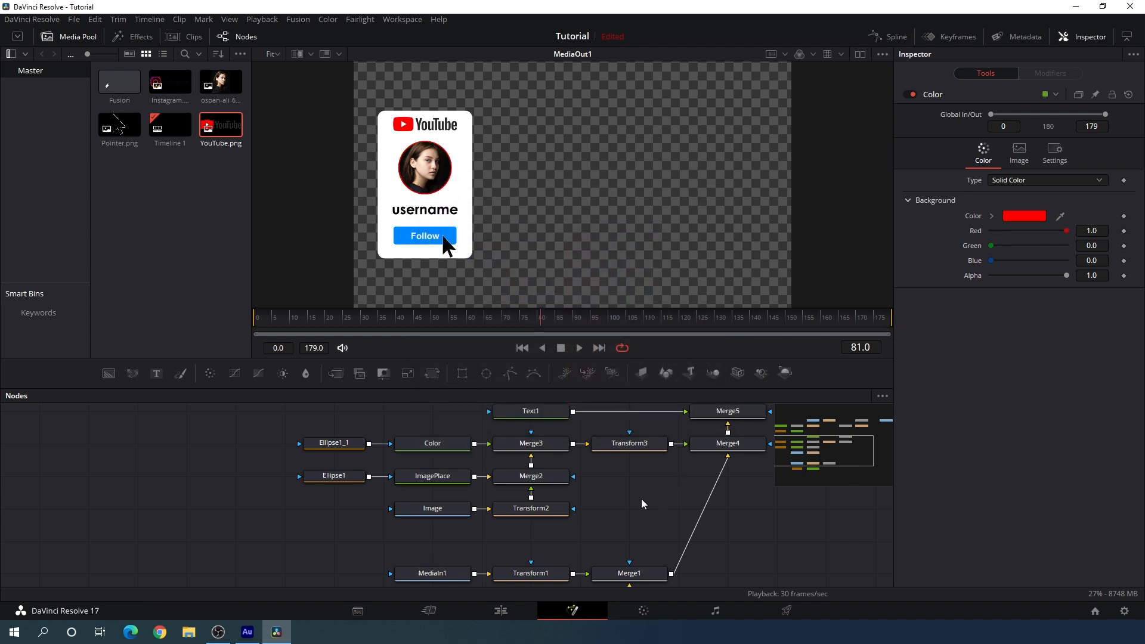
Step: Replace the button text in Text2 with "Subscribe" at frame 90
{"action": "scroll", "coordinate": [651, 495], "scroll_direction": "up", "scroll_amount": 2}
{"action": "left_click", "coordinate": [531, 443]}
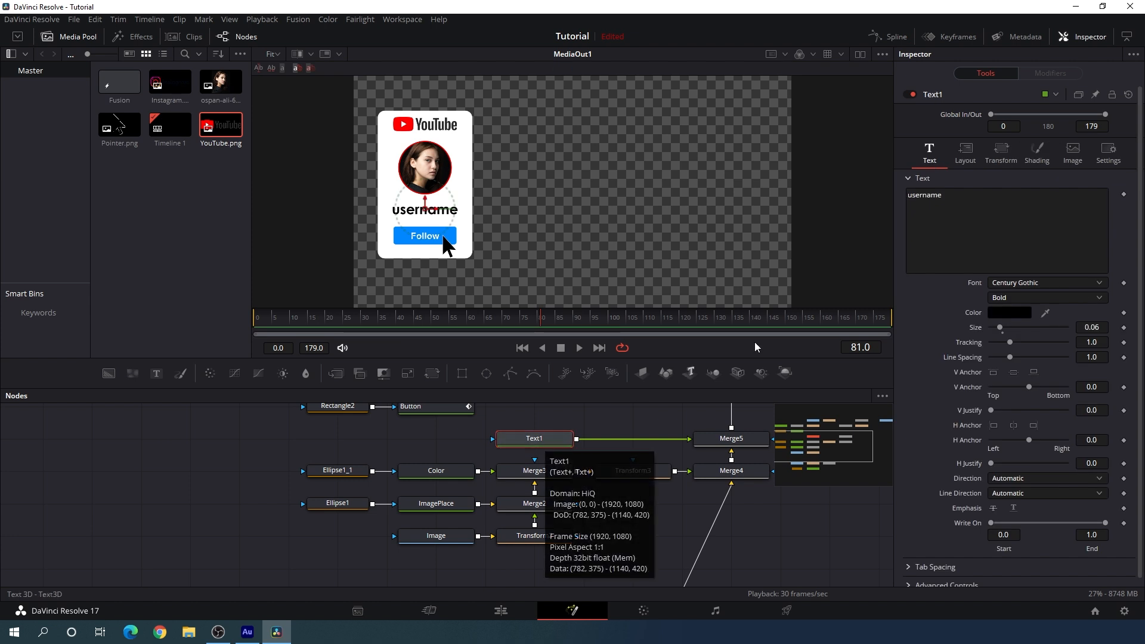
{"action": "scroll", "coordinate": [572, 481], "scroll_direction": "up", "scroll_amount": 3}
{"action": "scroll", "coordinate": [571, 482], "scroll_direction": "up", "scroll_amount": 2}
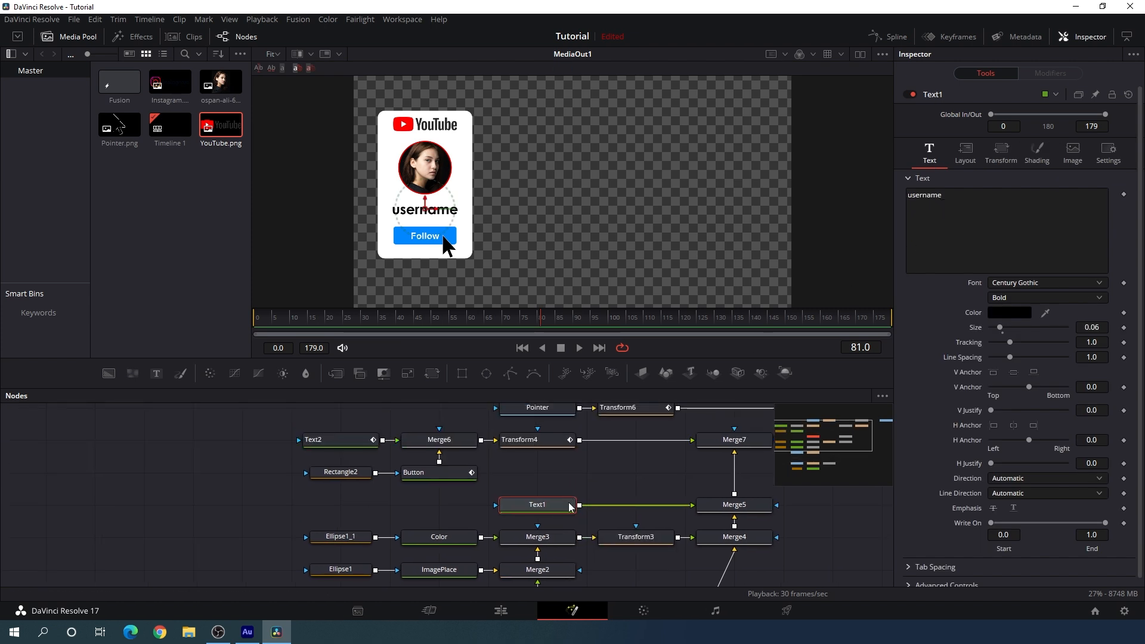
{"action": "scroll", "coordinate": [505, 495], "scroll_direction": "up", "scroll_amount": 2}
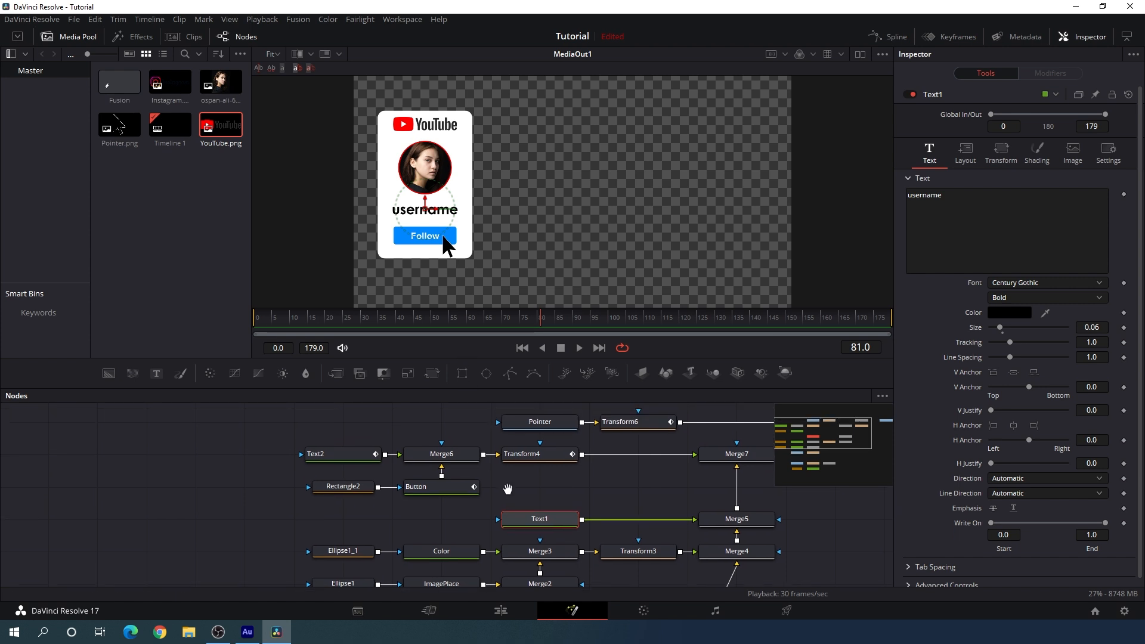
{"action": "scroll", "coordinate": [506, 495], "scroll_direction": "up", "scroll_amount": 1}
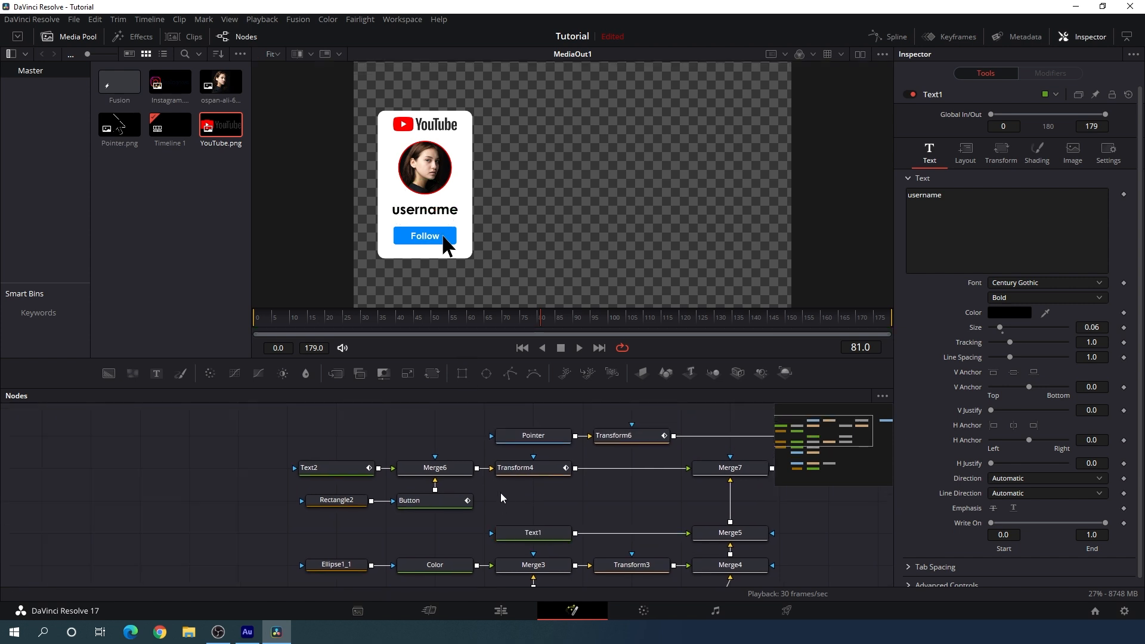
{"action": "left_click", "coordinate": [340, 466]}
{"action": "left_click_drag", "start_coordinate": [548, 323], "coordinate": [576, 326]}
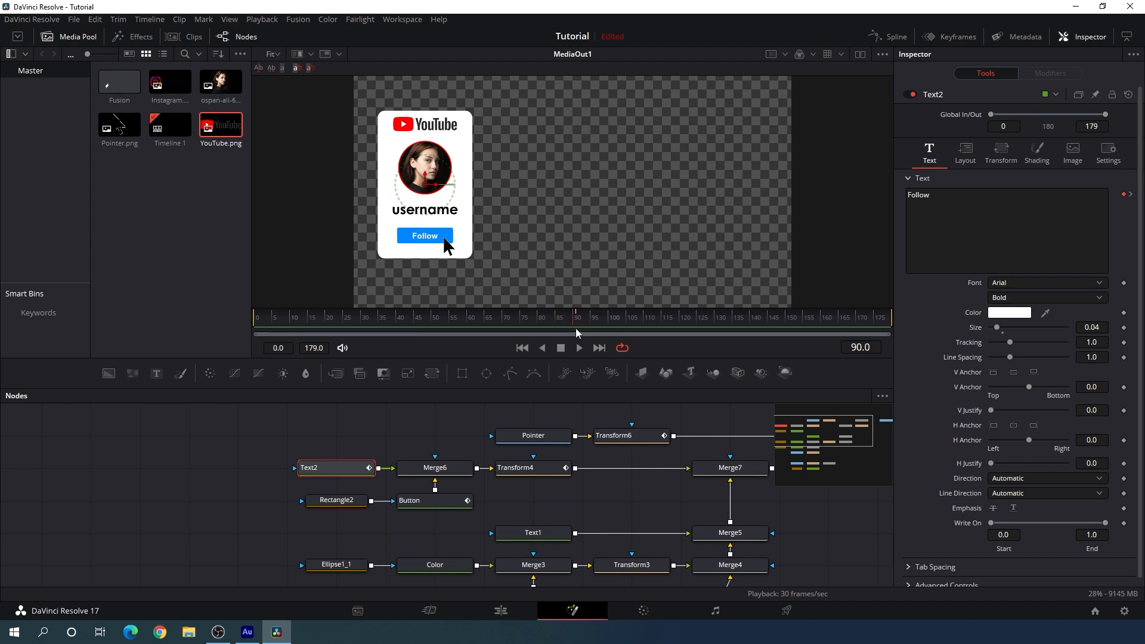
{"action": "double_click", "coordinate": [943, 195]}
{"action": "type", "text": "Su"}
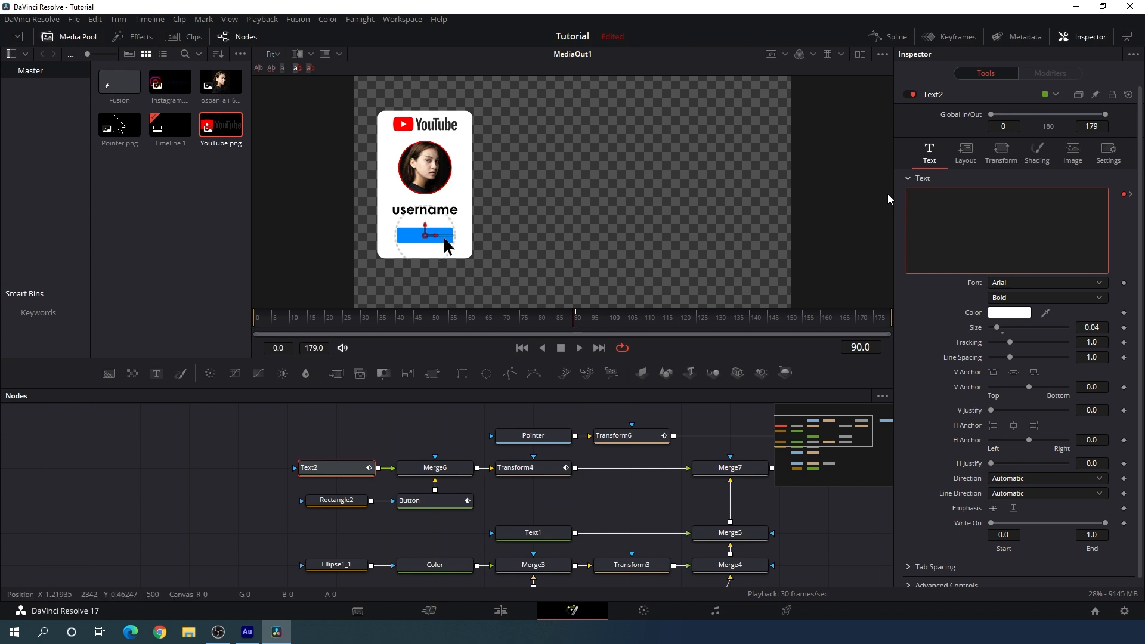
{"action": "type", "text": "bscribe"}
Step: Replace the button text in Text2 with "Subscribed" at frame 91
{"action": "left_click", "coordinate": [577, 321]}
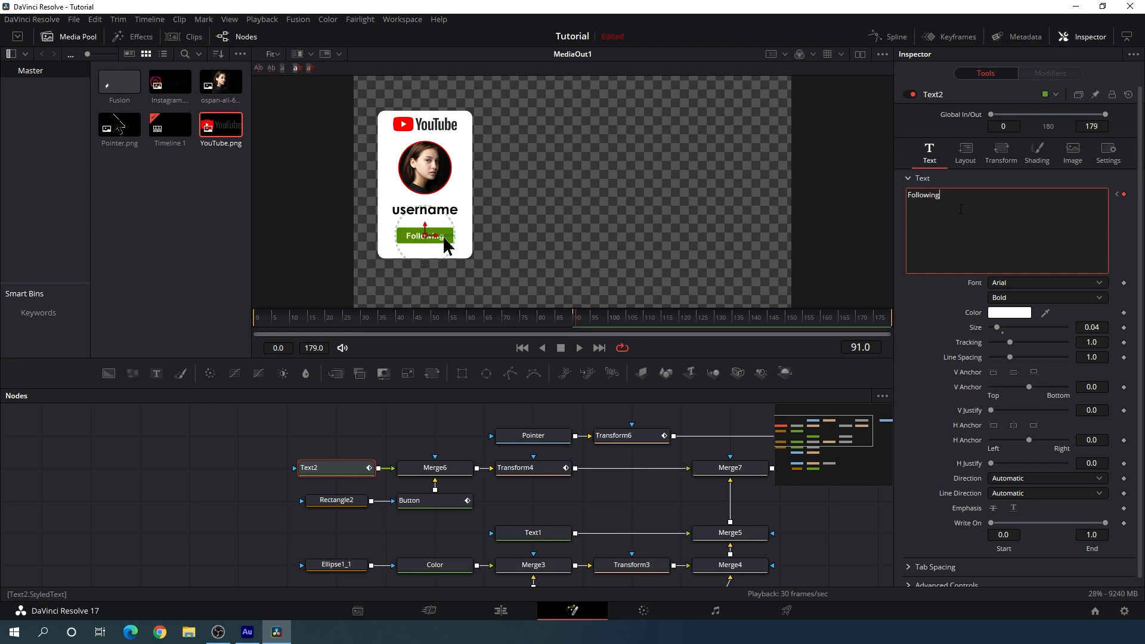
{"action": "double_click", "coordinate": [935, 196]}
{"action": "type", "text": "S"}
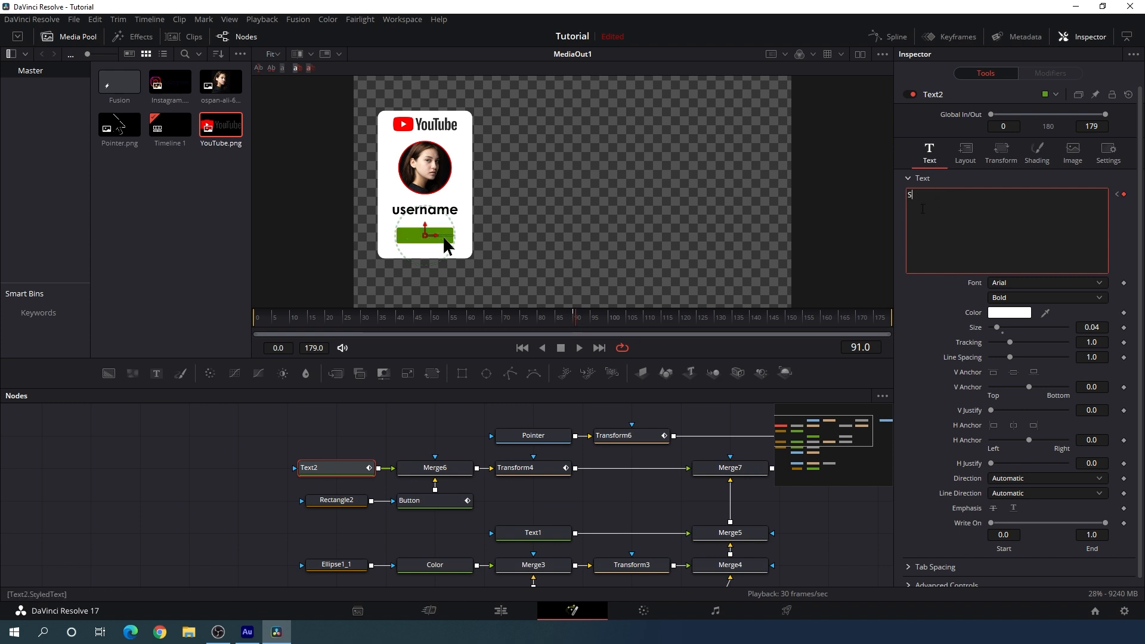
{"action": "type", "text": "ubscribed"}
Step: Set the Button node's background color to pure red at frame 90
{"action": "left_click", "coordinate": [559, 321]}
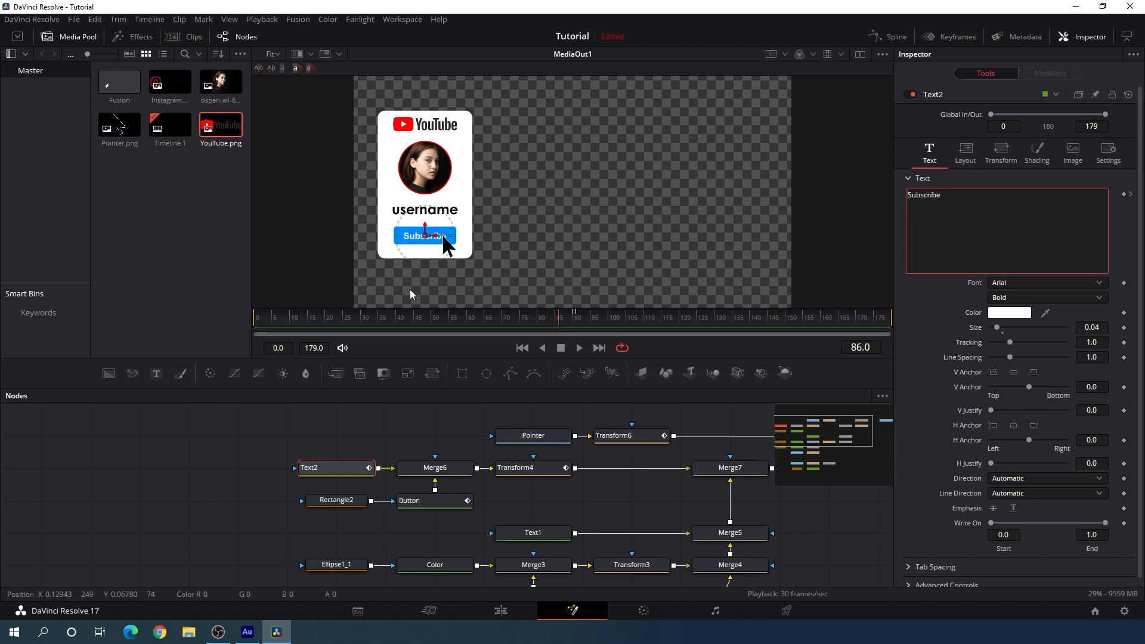
{"action": "scroll", "coordinate": [405, 270], "scroll_direction": "up", "scroll_amount": 2}
{"action": "scroll", "coordinate": [405, 270], "scroll_direction": "up", "scroll_amount": 1}
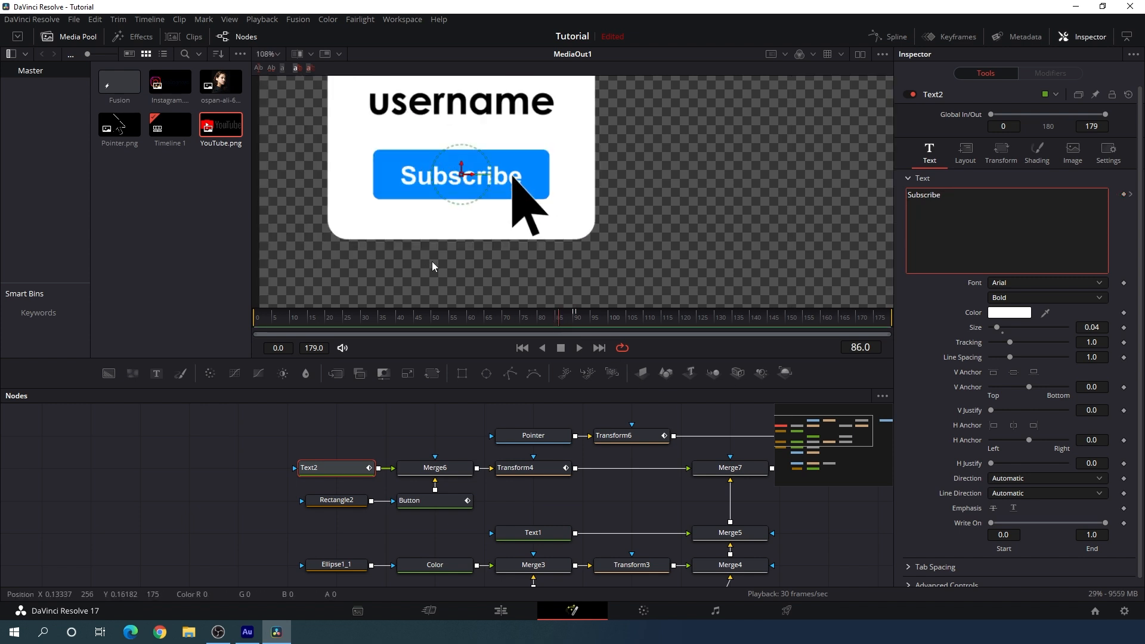
{"action": "scroll", "coordinate": [518, 266], "scroll_direction": "up", "scroll_amount": 1}
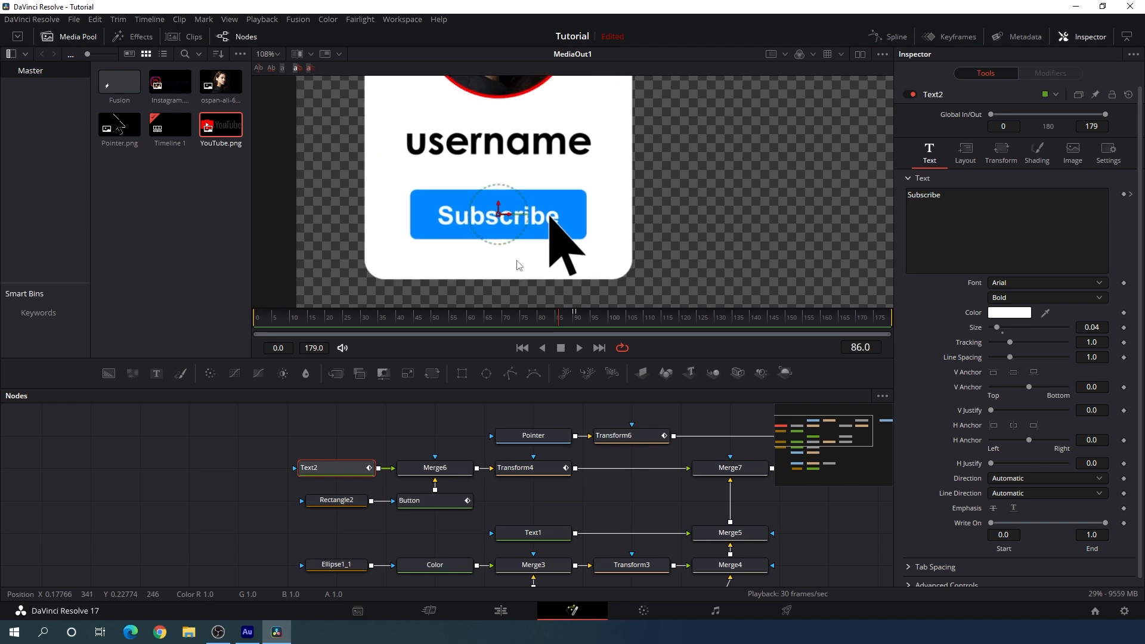
{"action": "left_click", "coordinate": [437, 504]}
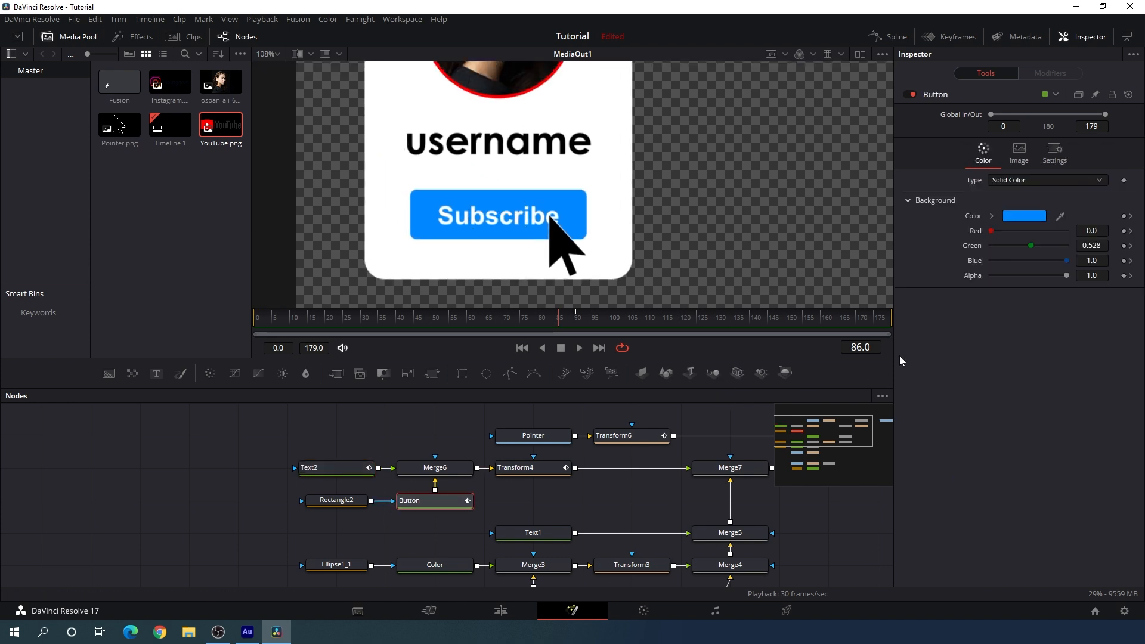
{"action": "left_click_drag", "start_coordinate": [551, 321], "coordinate": [576, 328]}
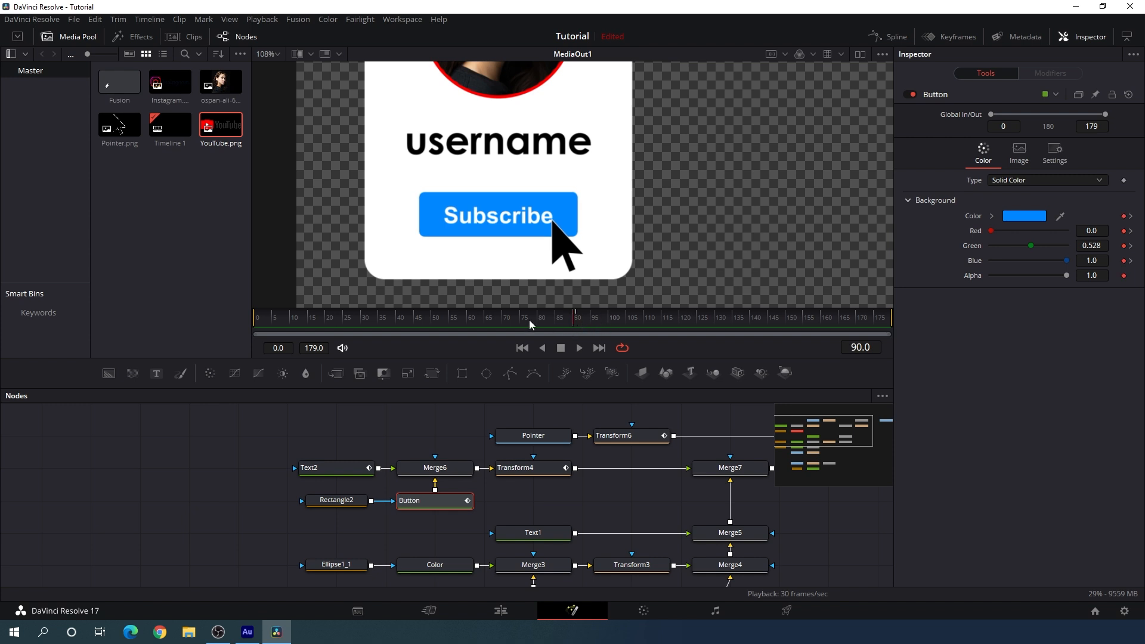
{"action": "left_click", "coordinate": [1031, 217]}
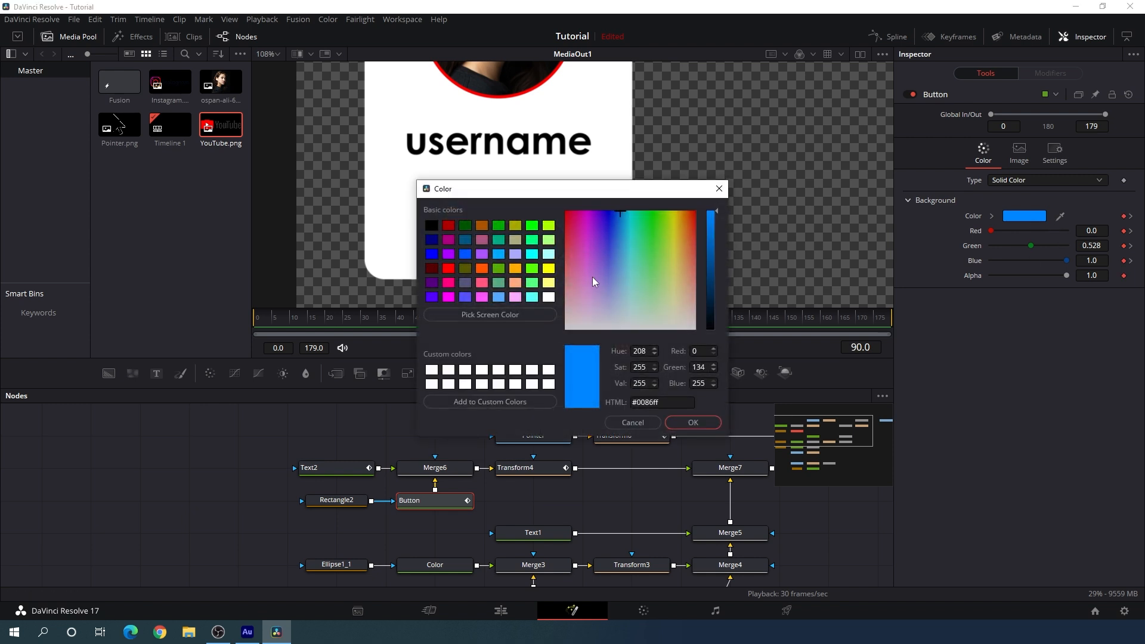
{"action": "left_click", "coordinate": [446, 270]}
{"action": "left_click", "coordinate": [704, 424]}
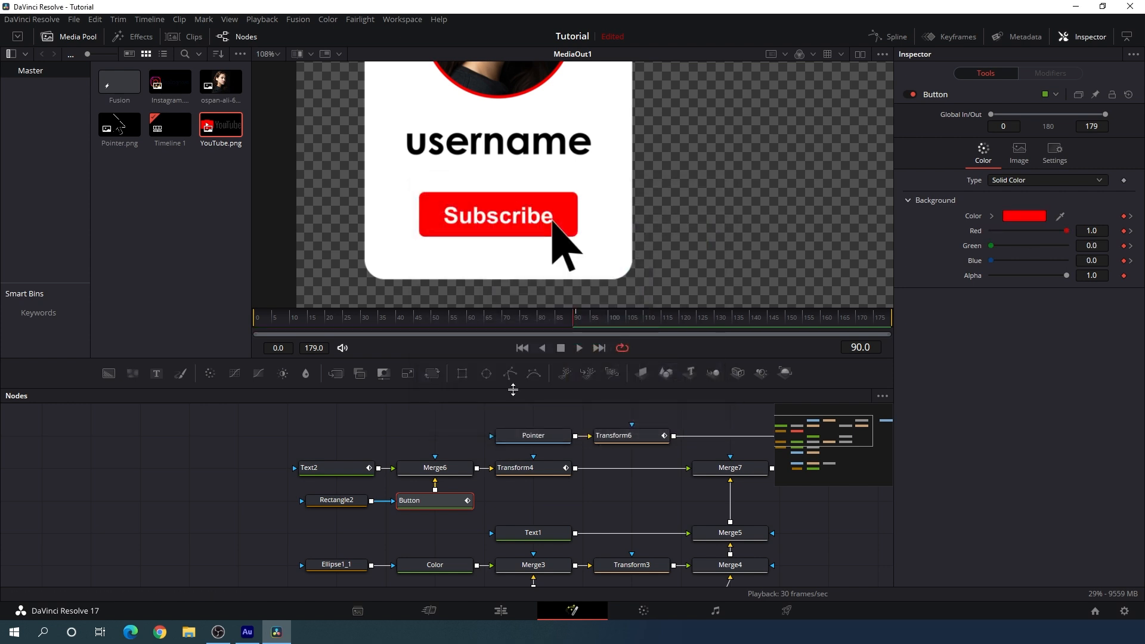
Step: Set the Button node's background color to dark gray #3a3a3a at frame 91 and check the color change by scrubbing to frame 104
{"action": "left_click", "coordinate": [579, 329]}
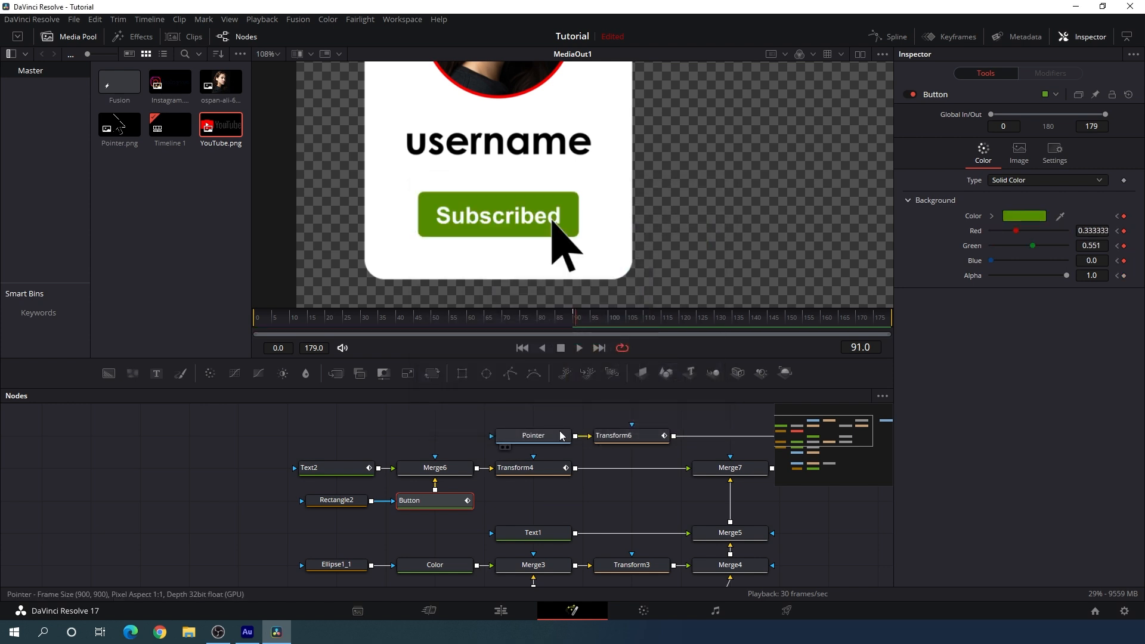
{"action": "left_click", "coordinate": [1021, 216]}
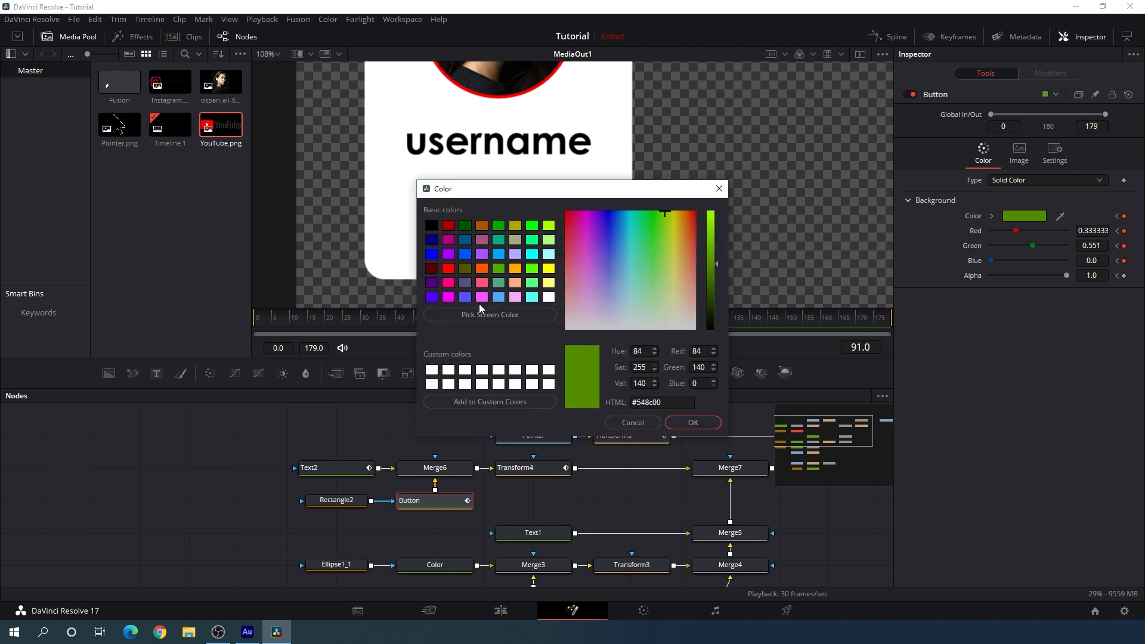
{"action": "left_click", "coordinate": [548, 297]}
{"action": "left_click_drag", "start_coordinate": [711, 299], "coordinate": [721, 302]}
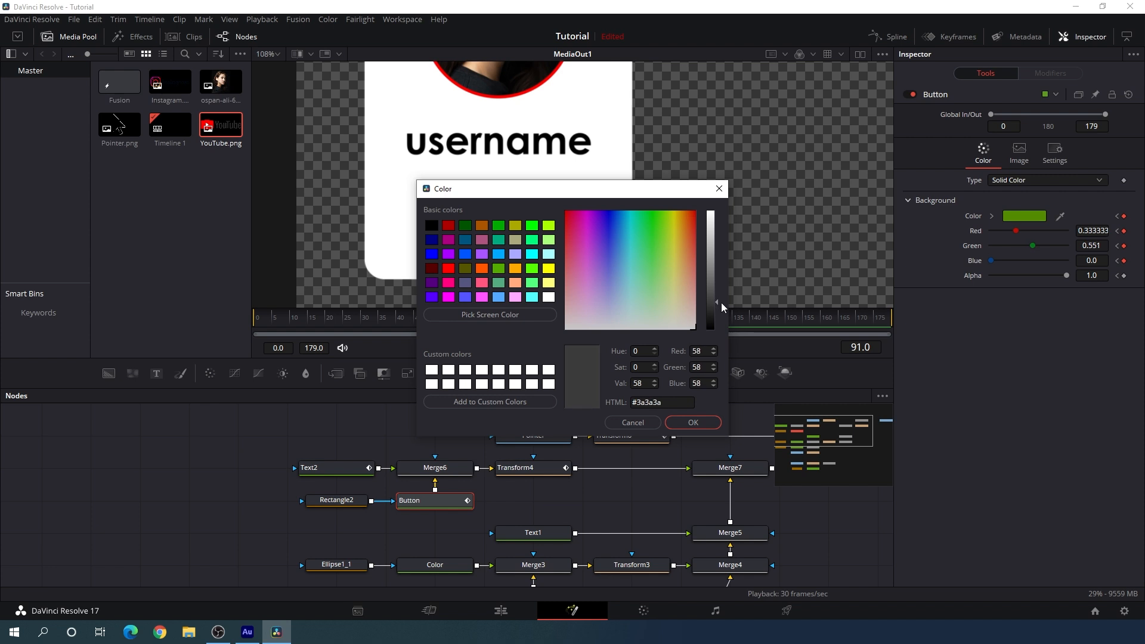
{"action": "left_click", "coordinate": [693, 423]}
{"action": "left_click_drag", "start_coordinate": [569, 323], "coordinate": [623, 327]}
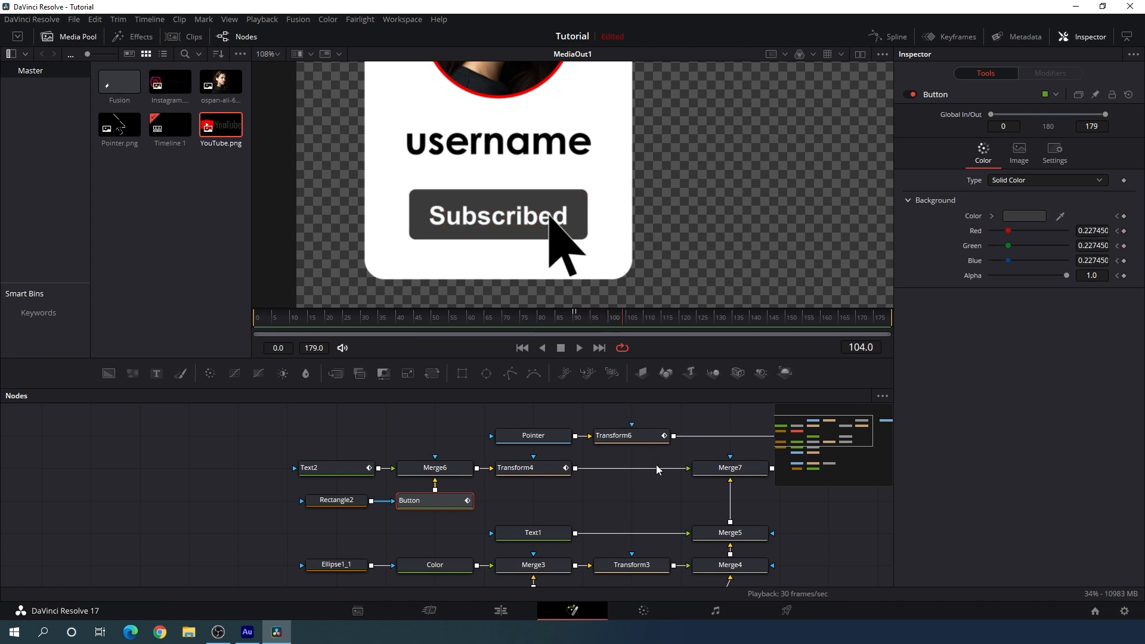
Step: Return to the Edit page and move both Fusion clips from Video 1 up to a new Video 2 track
{"action": "left_click", "coordinate": [500, 612]}
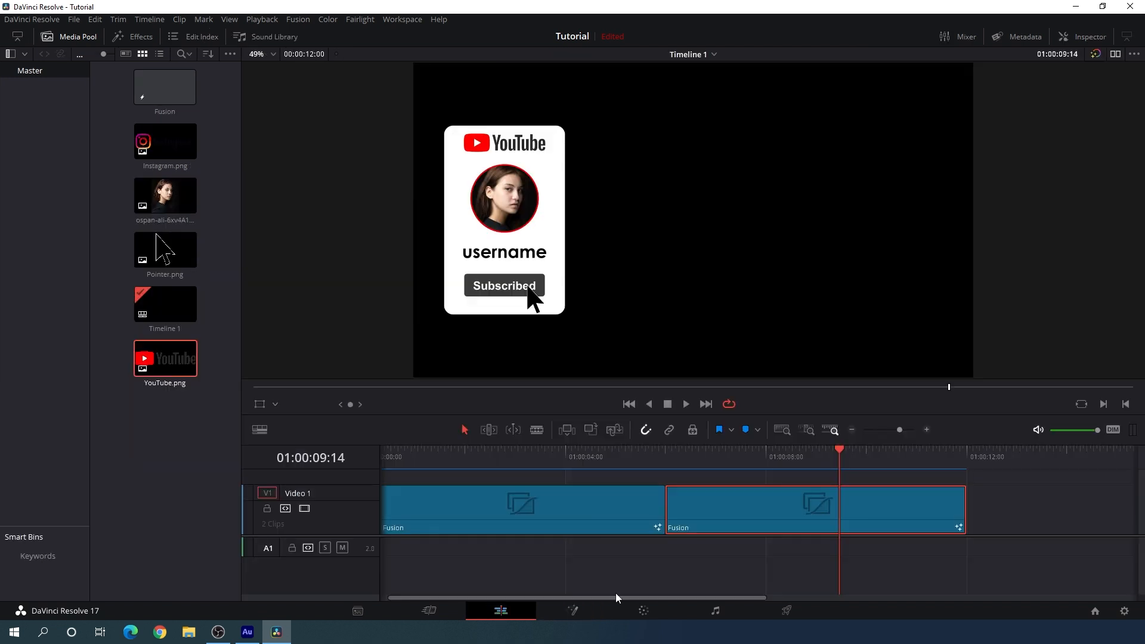
{"action": "left_click_drag", "start_coordinate": [501, 459], "coordinate": [367, 444]}
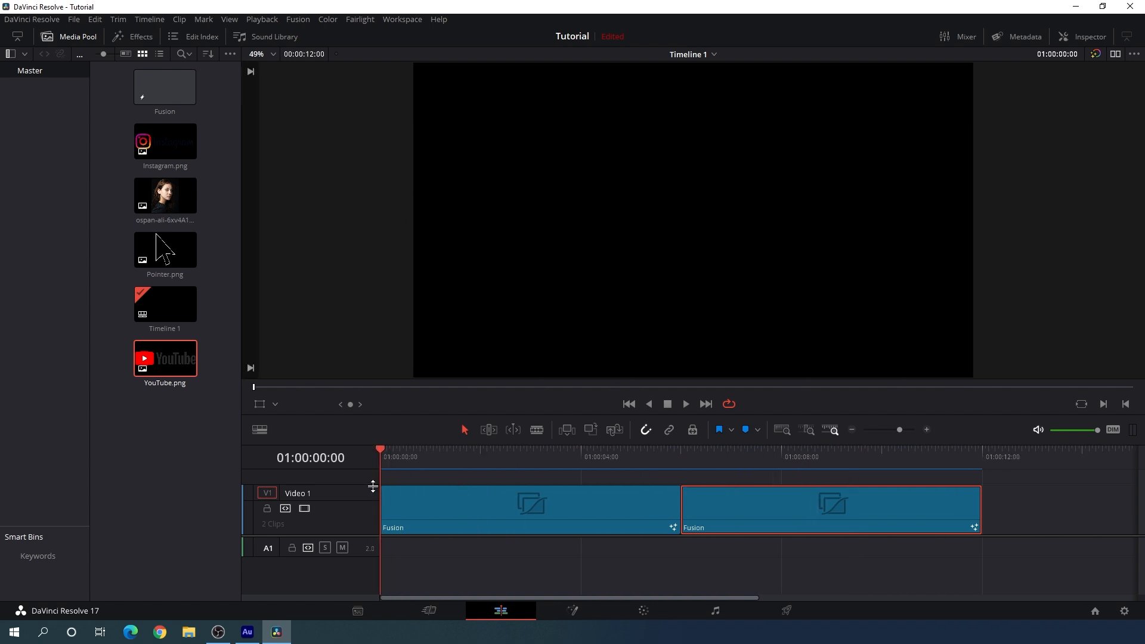
{"action": "left_click_drag", "start_coordinate": [373, 486], "coordinate": [376, 505]}
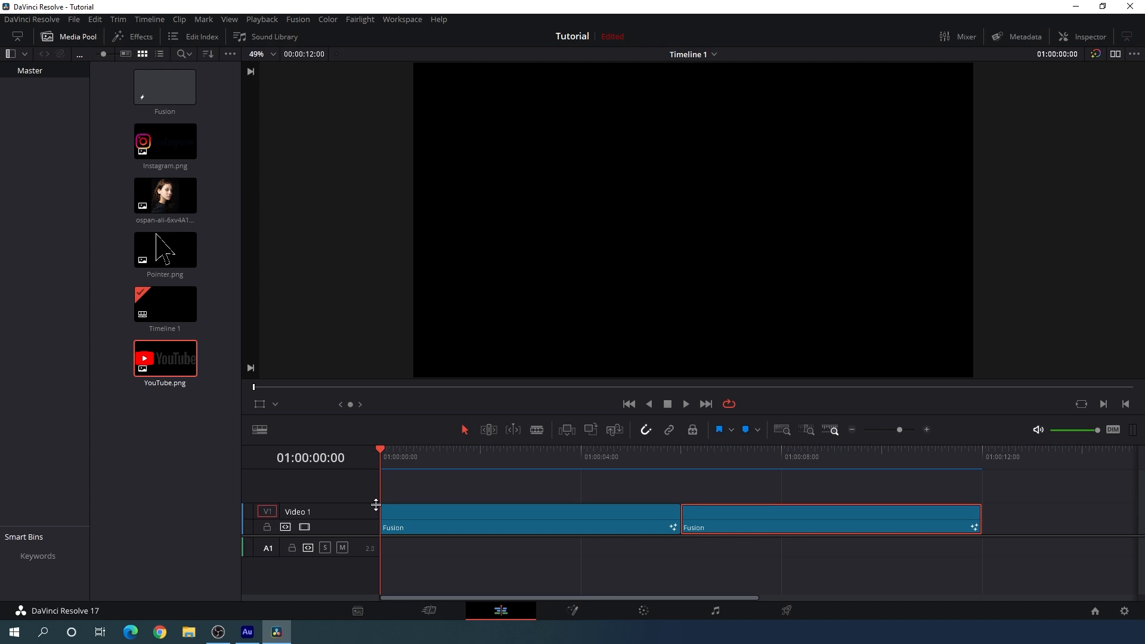
{"action": "left_click_drag", "start_coordinate": [545, 487], "coordinate": [749, 514]}
{"action": "left_click_drag", "start_coordinate": [559, 510], "coordinate": [557, 494]}
{"action": "scroll", "coordinate": [486, 519], "scroll_direction": "up", "scroll_amount": 1}
{"action": "left_click_drag", "start_coordinate": [370, 471], "coordinate": [373, 505]}
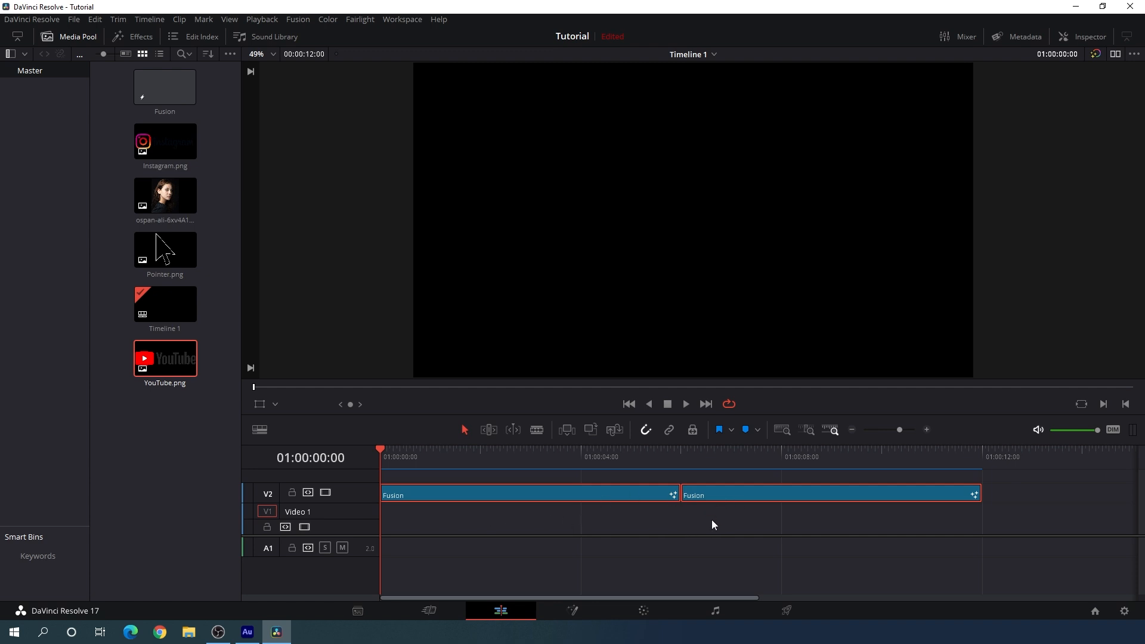
Step: Import the pexels-c-technical-5645650 video from the Video folder in Downloads into the media pool
{"action": "left_click", "coordinate": [184, 457]}
{"action": "right_click", "coordinate": [184, 433]}
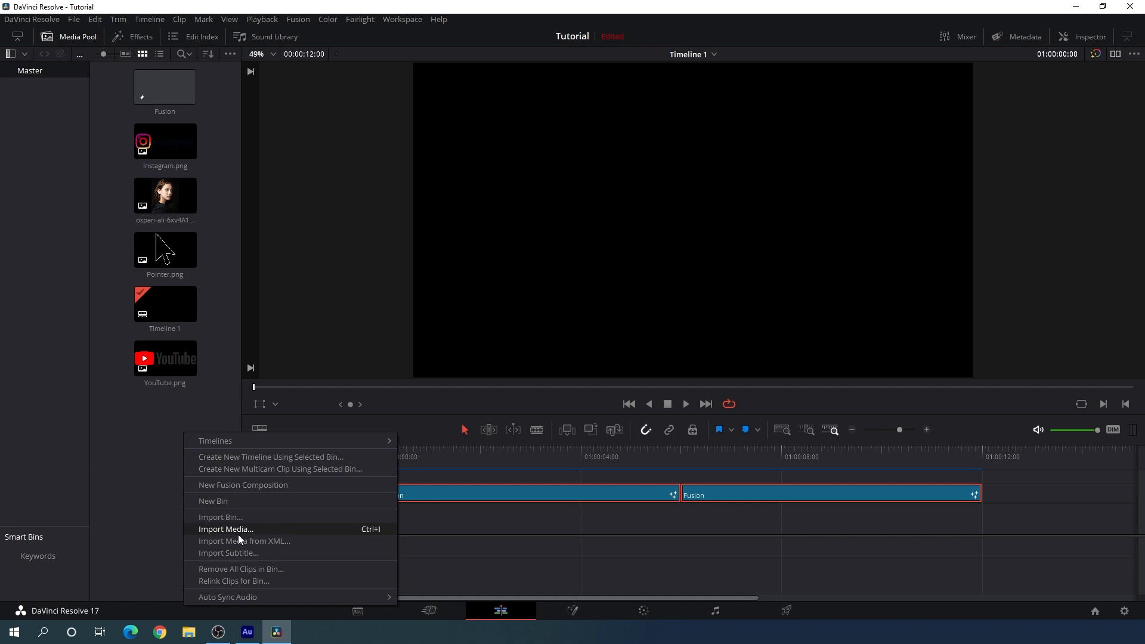
{"action": "left_click", "coordinate": [248, 530]}
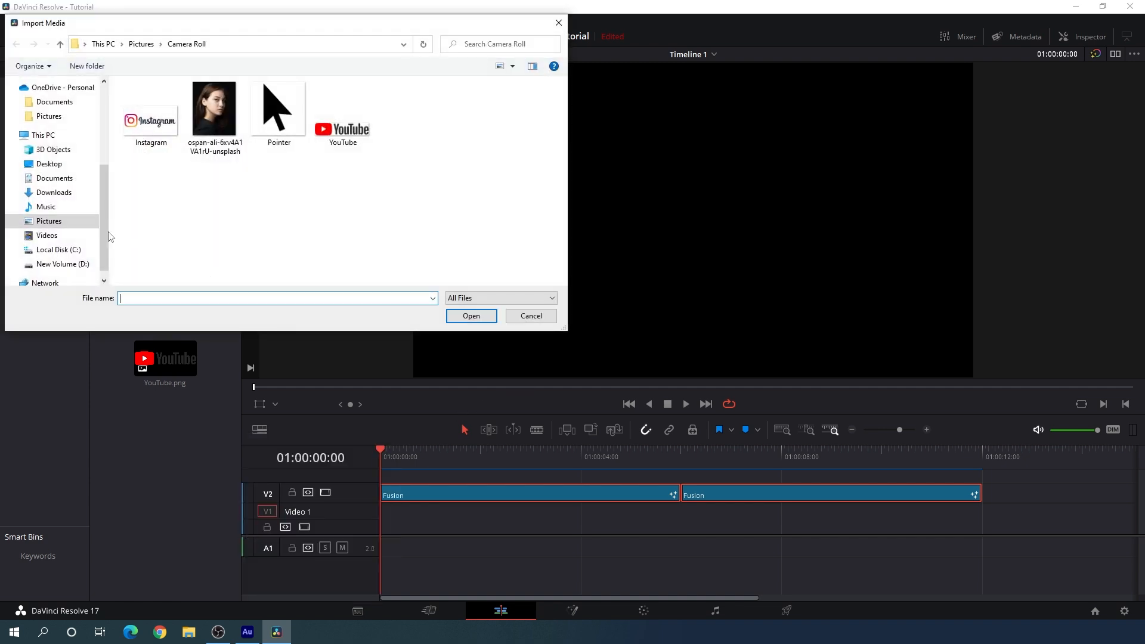
{"action": "left_click", "coordinate": [54, 192]}
{"action": "scroll", "coordinate": [448, 191], "scroll_direction": "down", "scroll_amount": 10}
{"action": "scroll", "coordinate": [449, 191], "scroll_direction": "down", "scroll_amount": 2}
{"action": "double_click", "coordinate": [442, 238]}
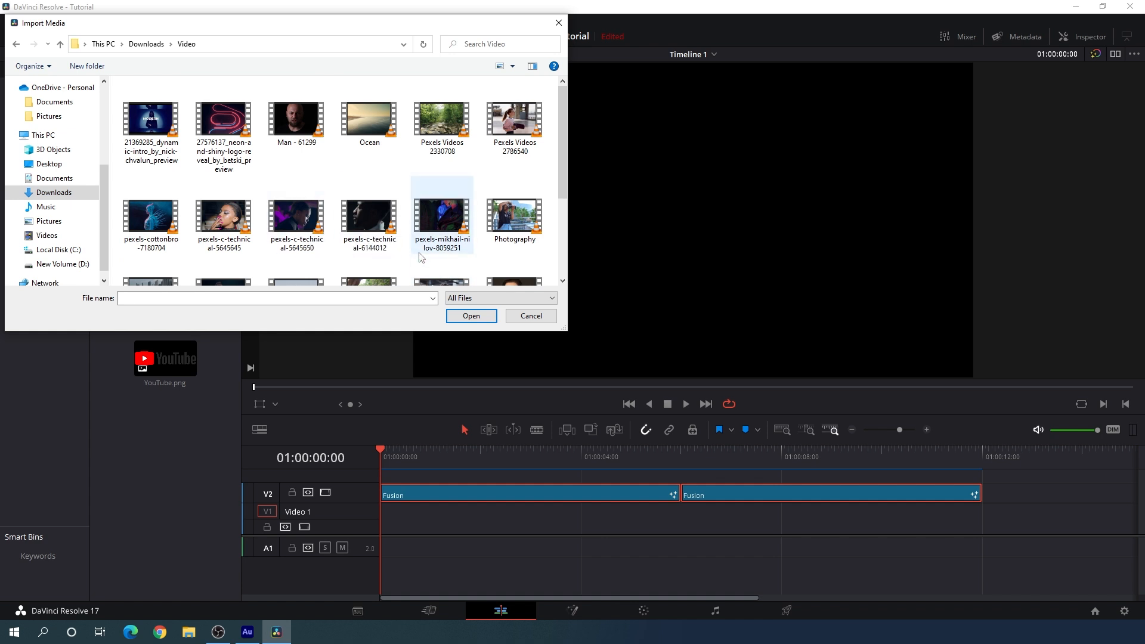
{"action": "left_click", "coordinate": [292, 217]}
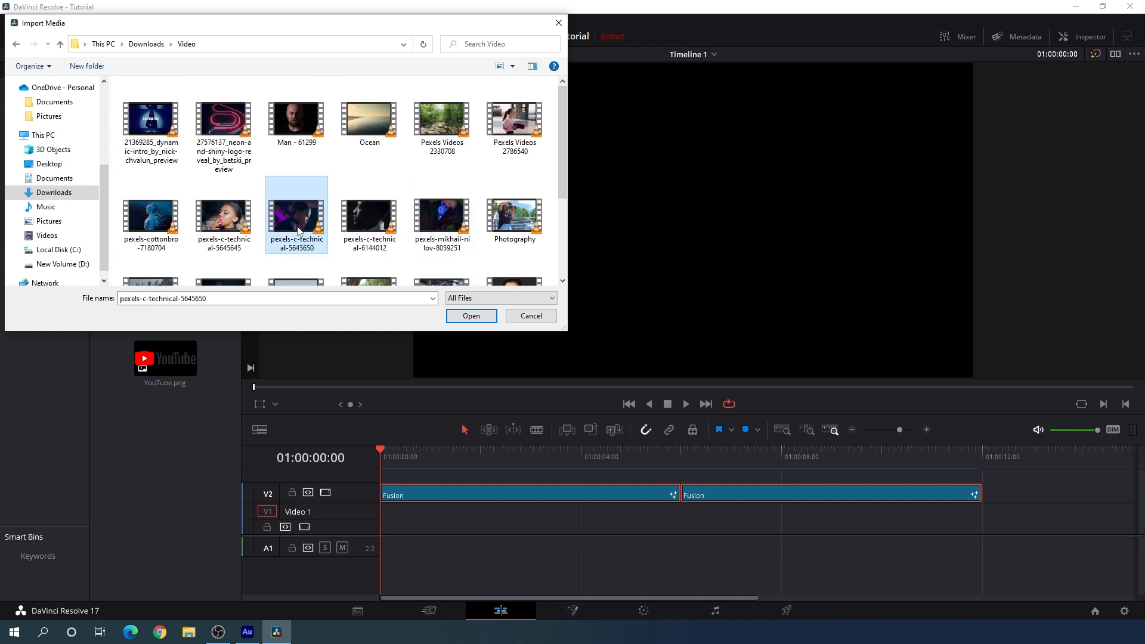
{"action": "left_click", "coordinate": [470, 316]}
Step: Place the imported video on Video 1 from the timeline's start, cut it at the end of the Fusion clips and delete the excess
{"action": "left_click", "coordinate": [168, 255]}
{"action": "left_click_drag", "start_coordinate": [168, 255], "coordinate": [385, 524]}
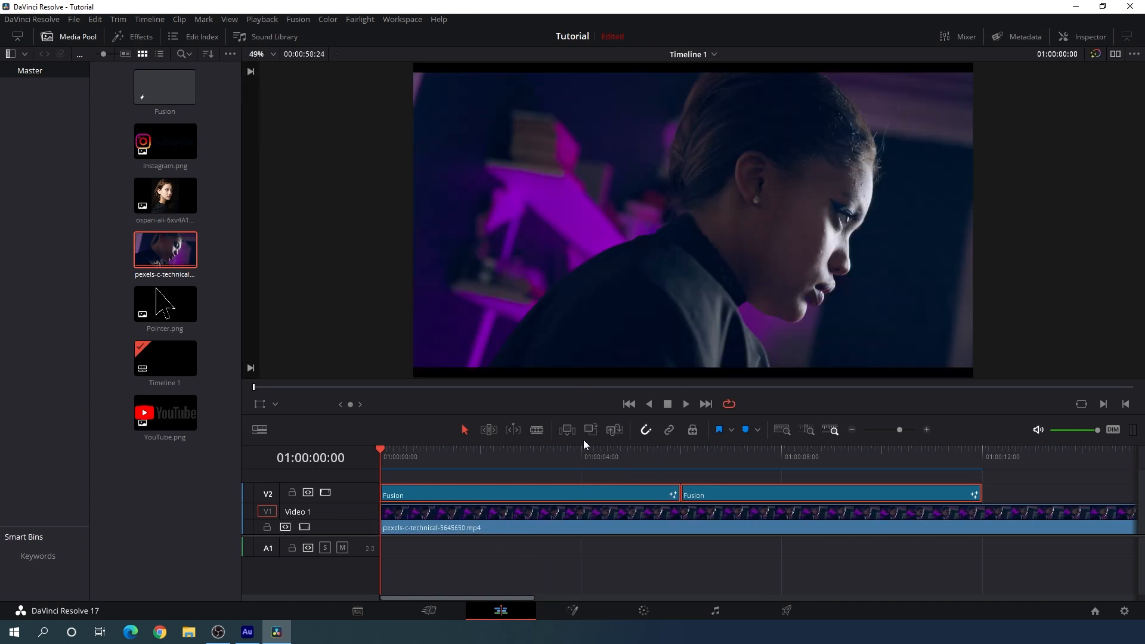
{"action": "left_click", "coordinate": [989, 517]}
{"action": "left_click", "coordinate": [466, 430]}
{"action": "left_click", "coordinate": [1062, 528]}
{"action": "key", "text": "Delete"}
Step: Set the background video clip's Zoom to 1.1 so it fills the frame behind the YouTube card
{"action": "left_click_drag", "start_coordinate": [814, 458], "coordinate": [833, 485]}
{"action": "left_click", "coordinate": [817, 521]}
{"action": "left_click", "coordinate": [1063, 36]}
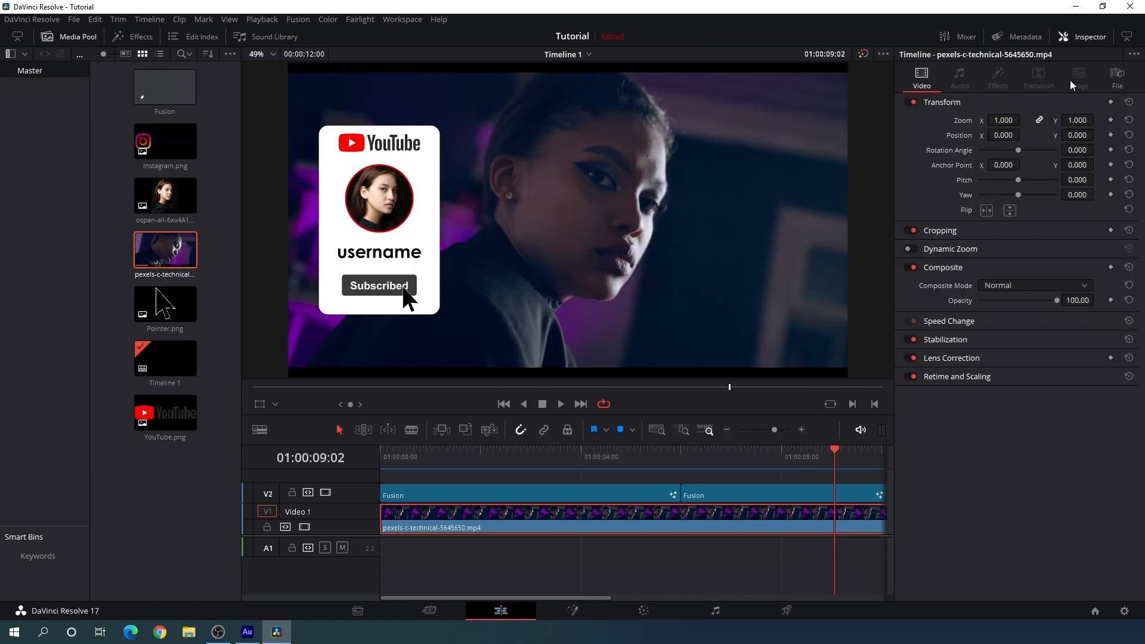
{"action": "left_click", "coordinate": [1012, 121]}
{"action": "type", "text": "1.1"}
{"action": "key", "text": "Return"}
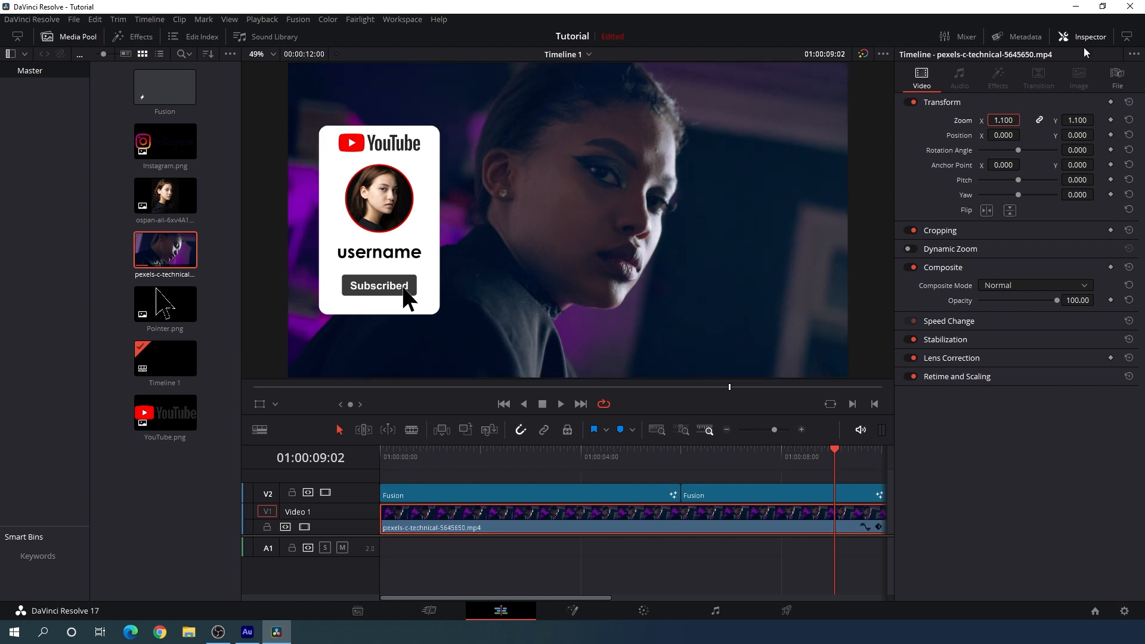
{"action": "left_click", "coordinate": [1063, 37]}
{"action": "left_click", "coordinate": [783, 457]}
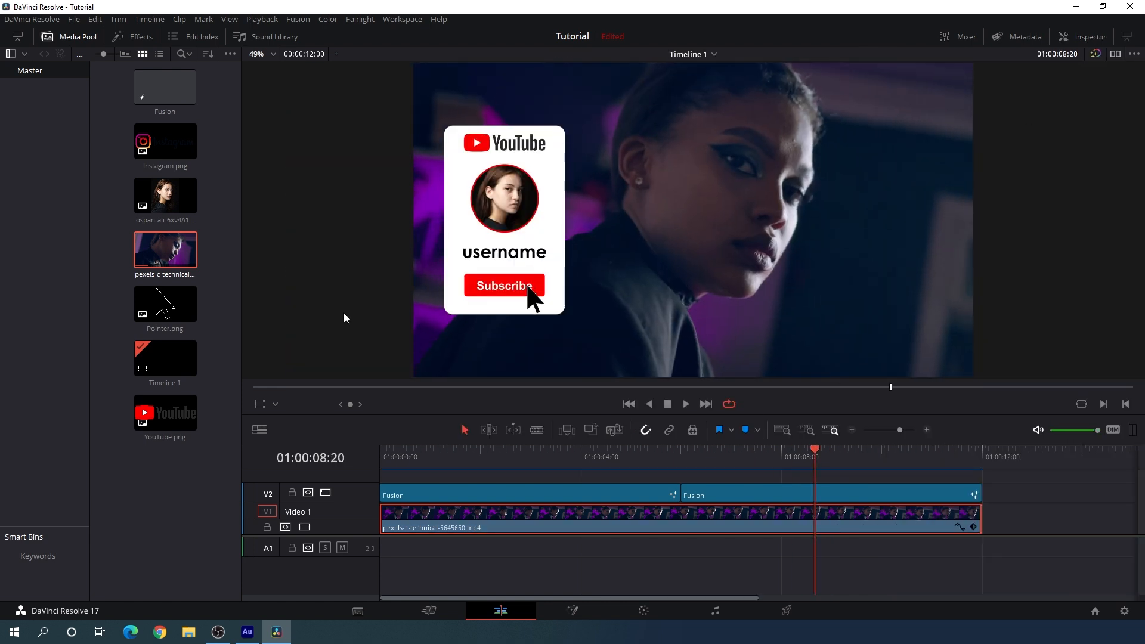